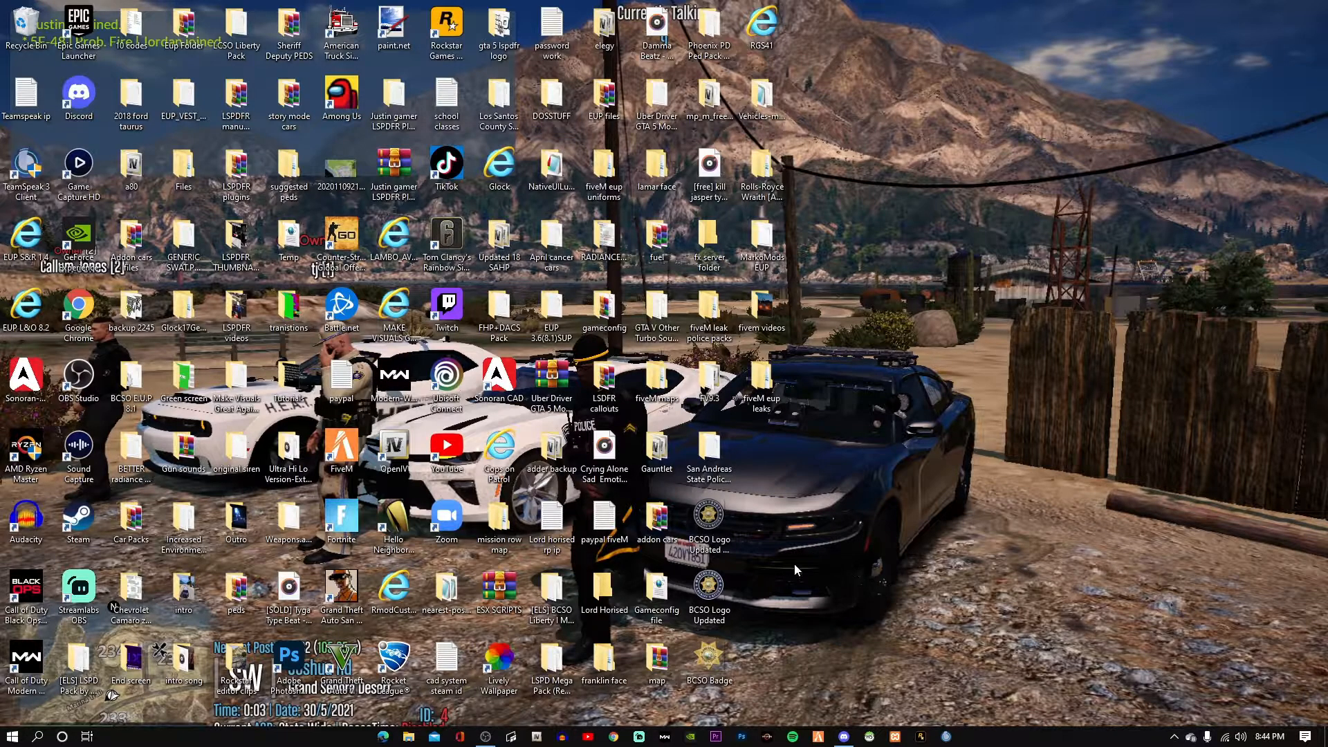
Search for FiveM and open the Host Your Own Server setup guide.
click(355, 448)
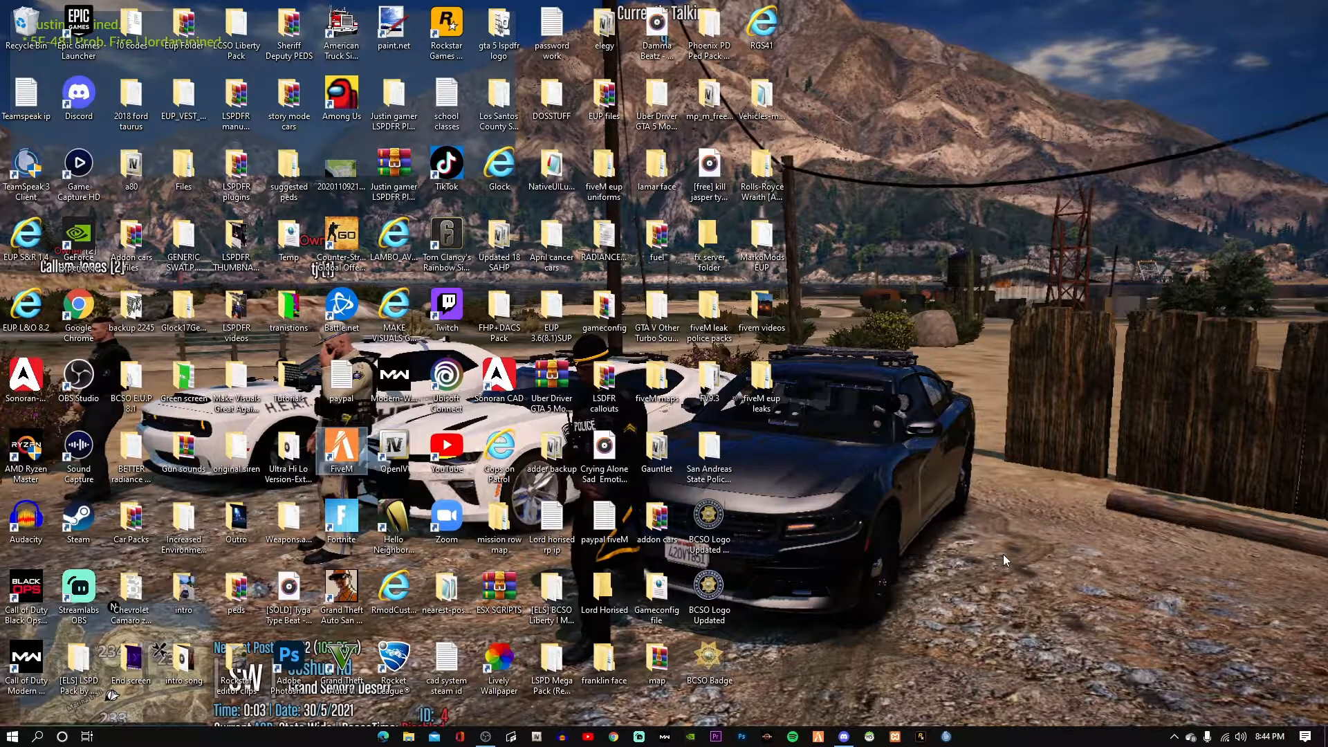
click(614, 735)
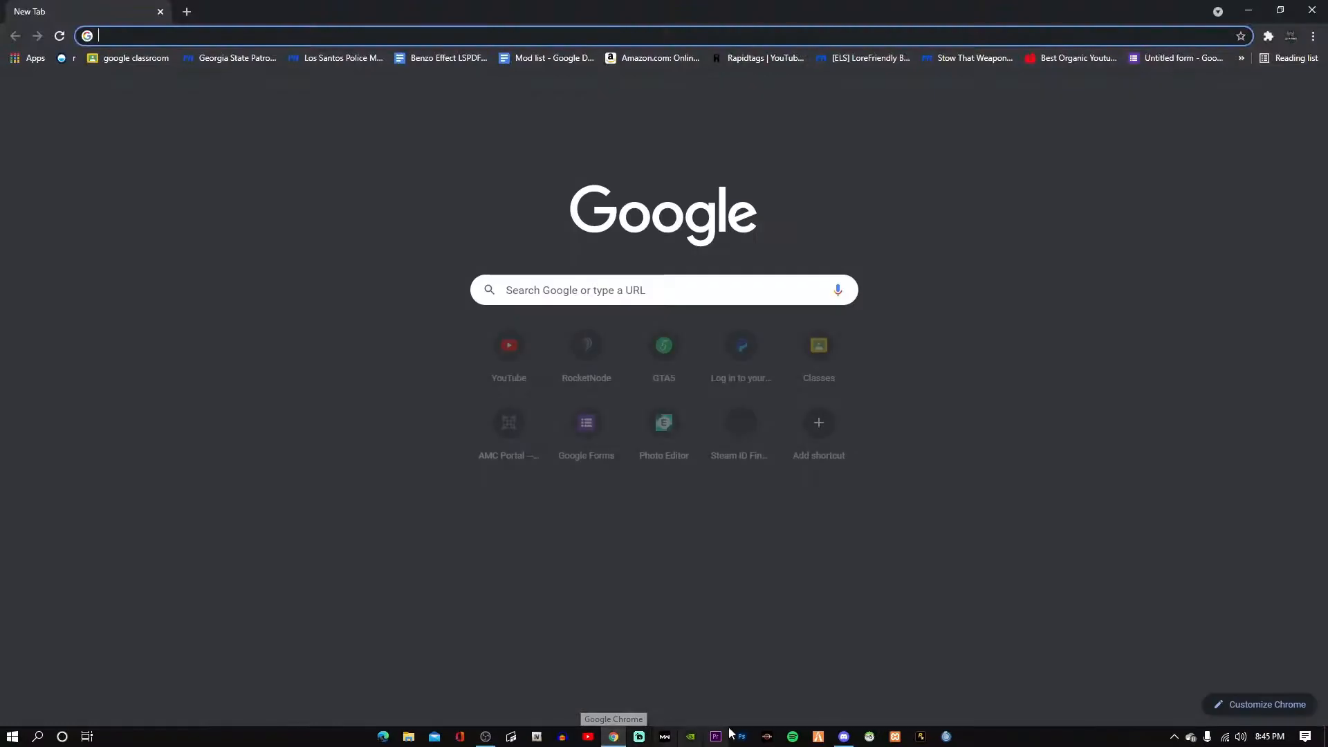
text(fiveM)
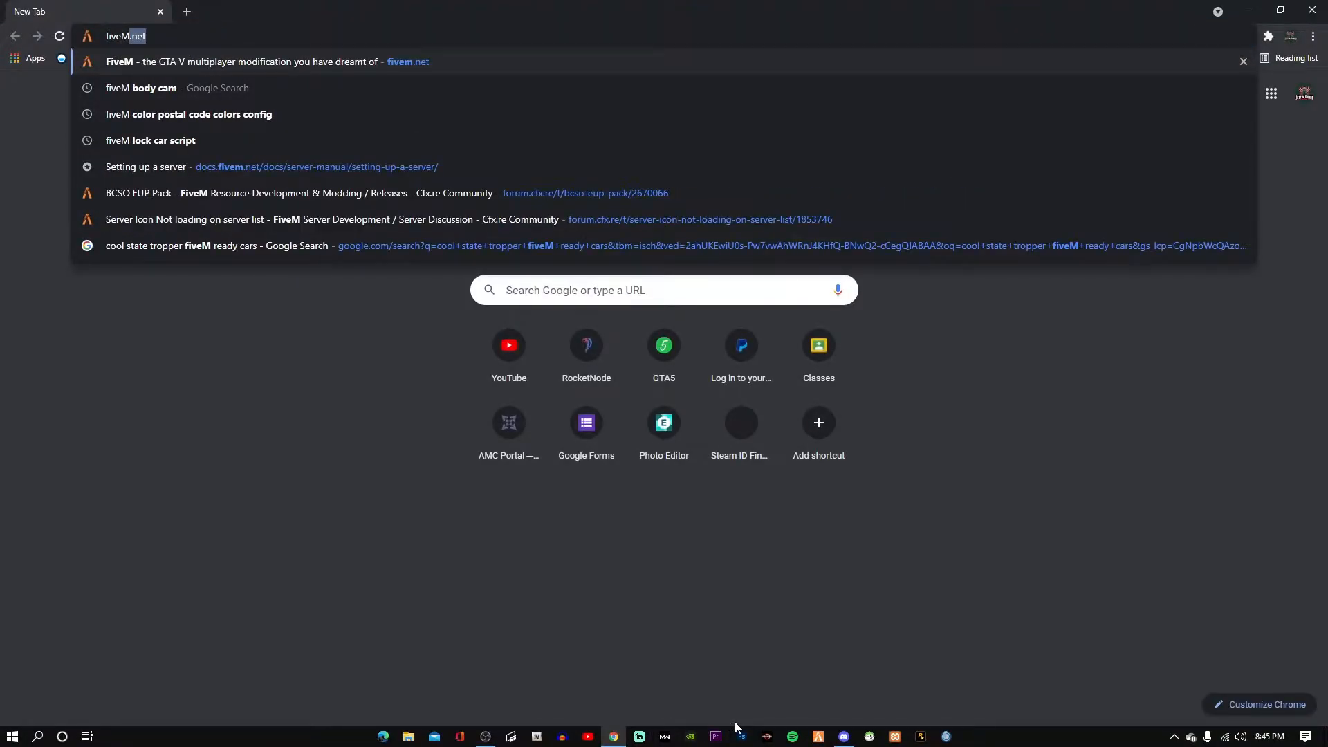
key(Return)
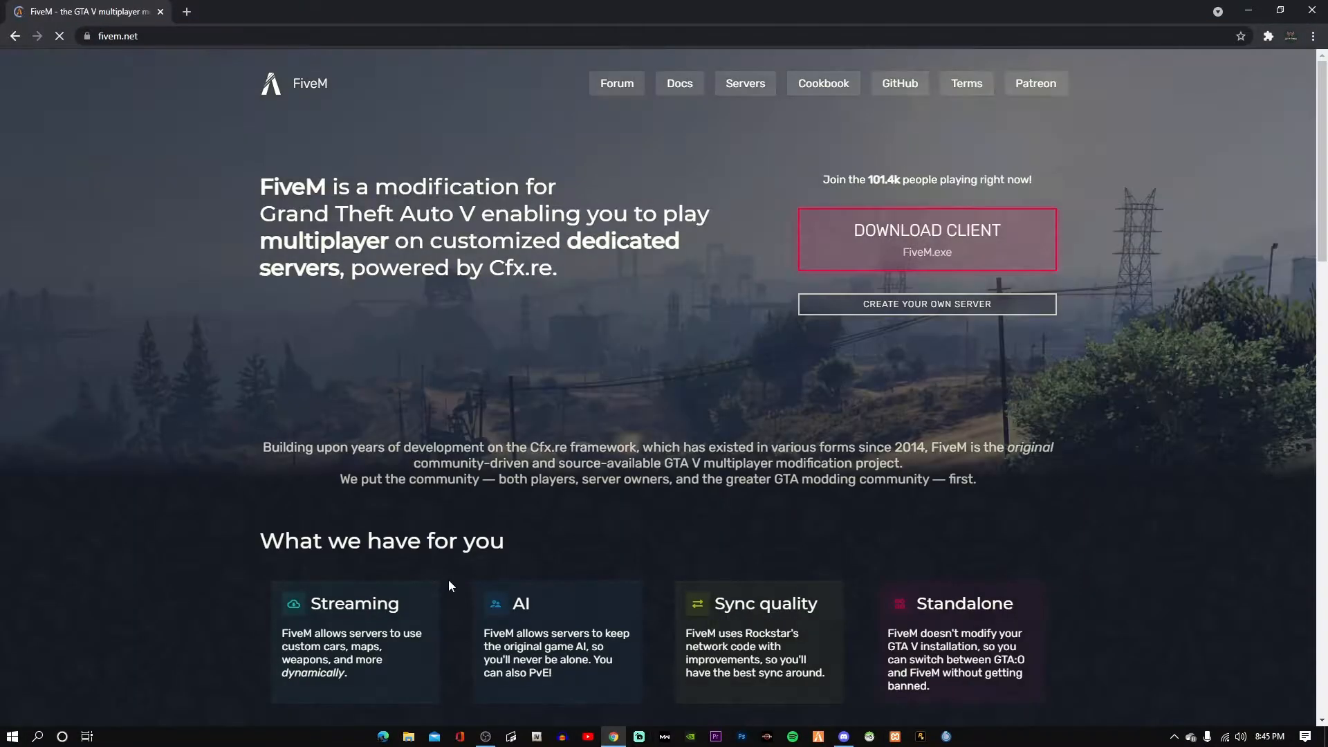
click(952, 304)
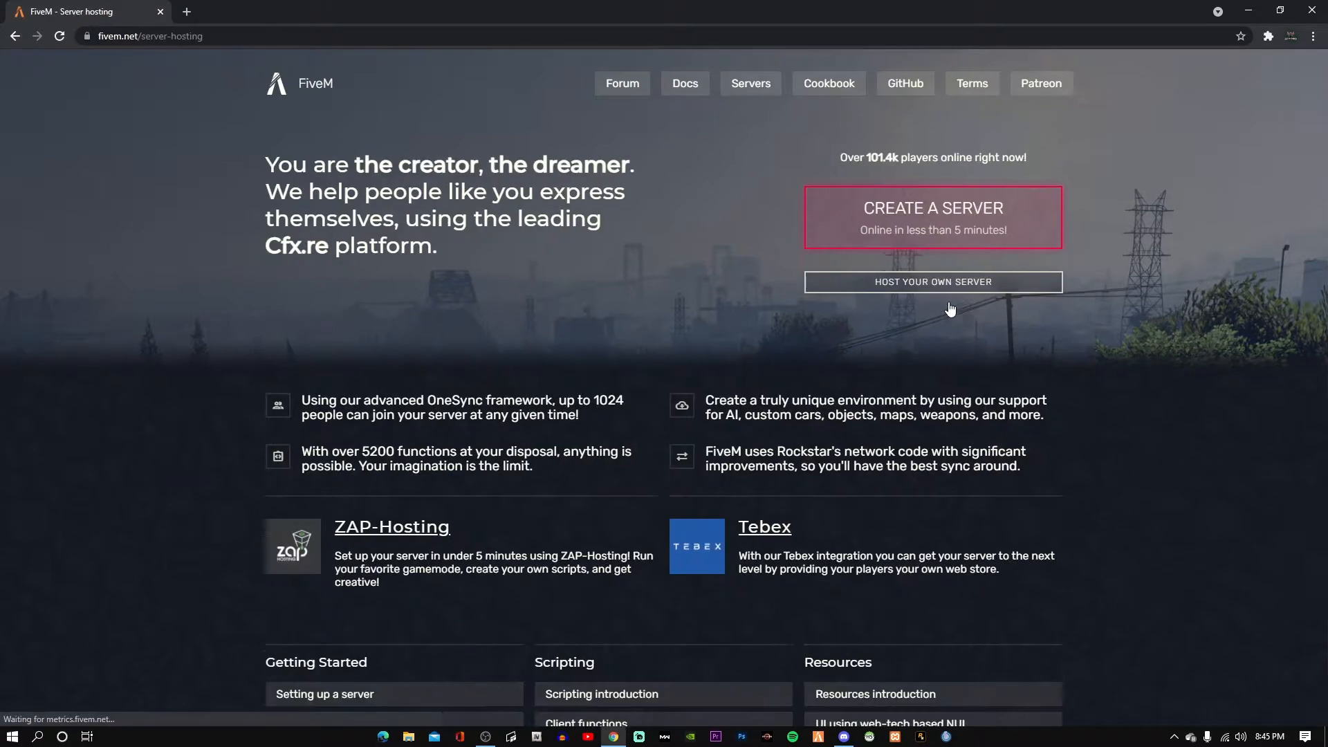
click(905, 294)
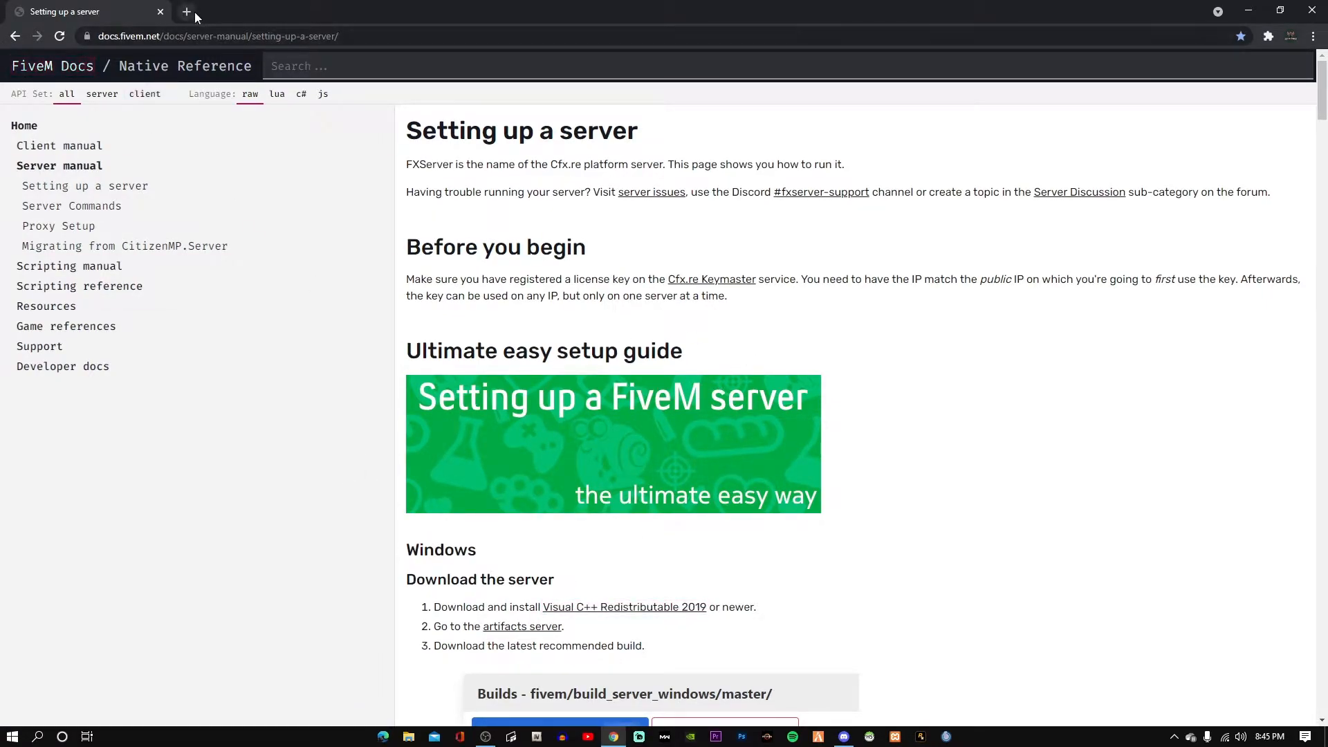
Download VC_redist.x64.exe (Visual C++ Redistributable 2019) to Downloads and launch its installer.
scroll(574, 436, down, 5)
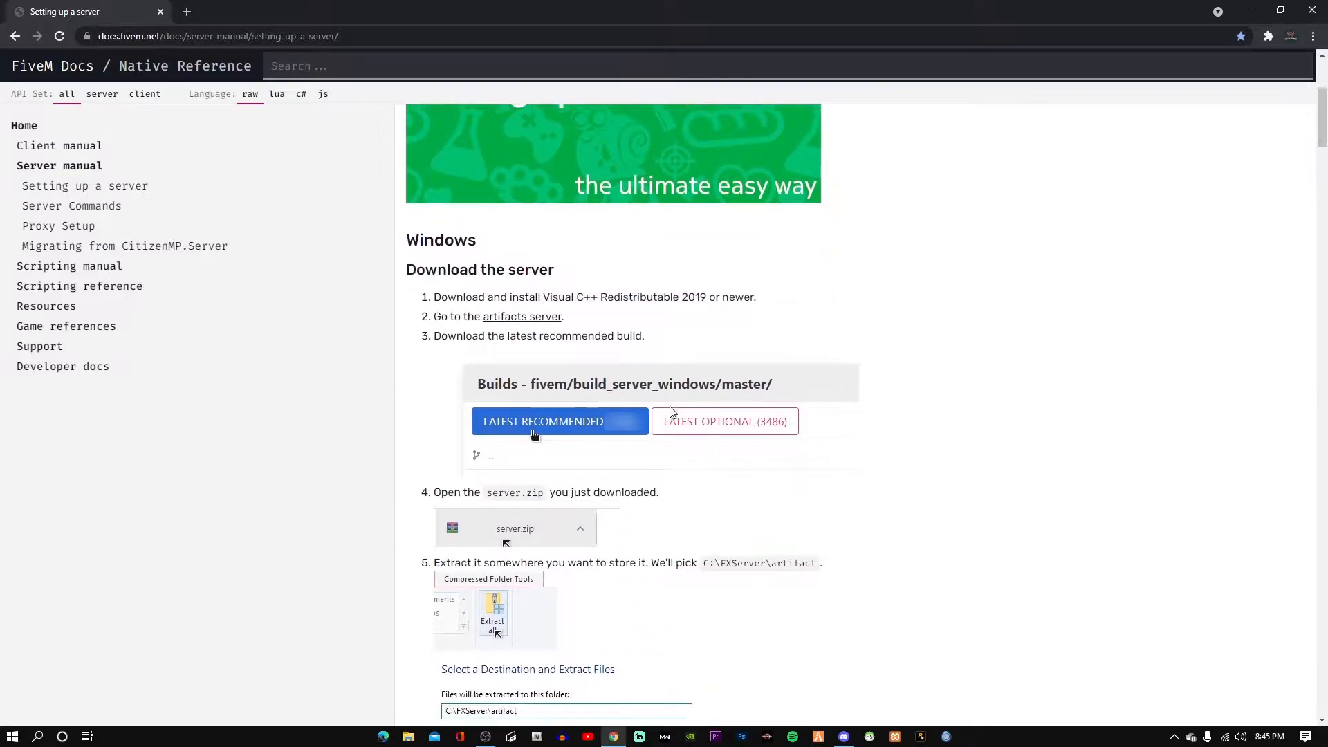
scroll(695, 423, down, 10)
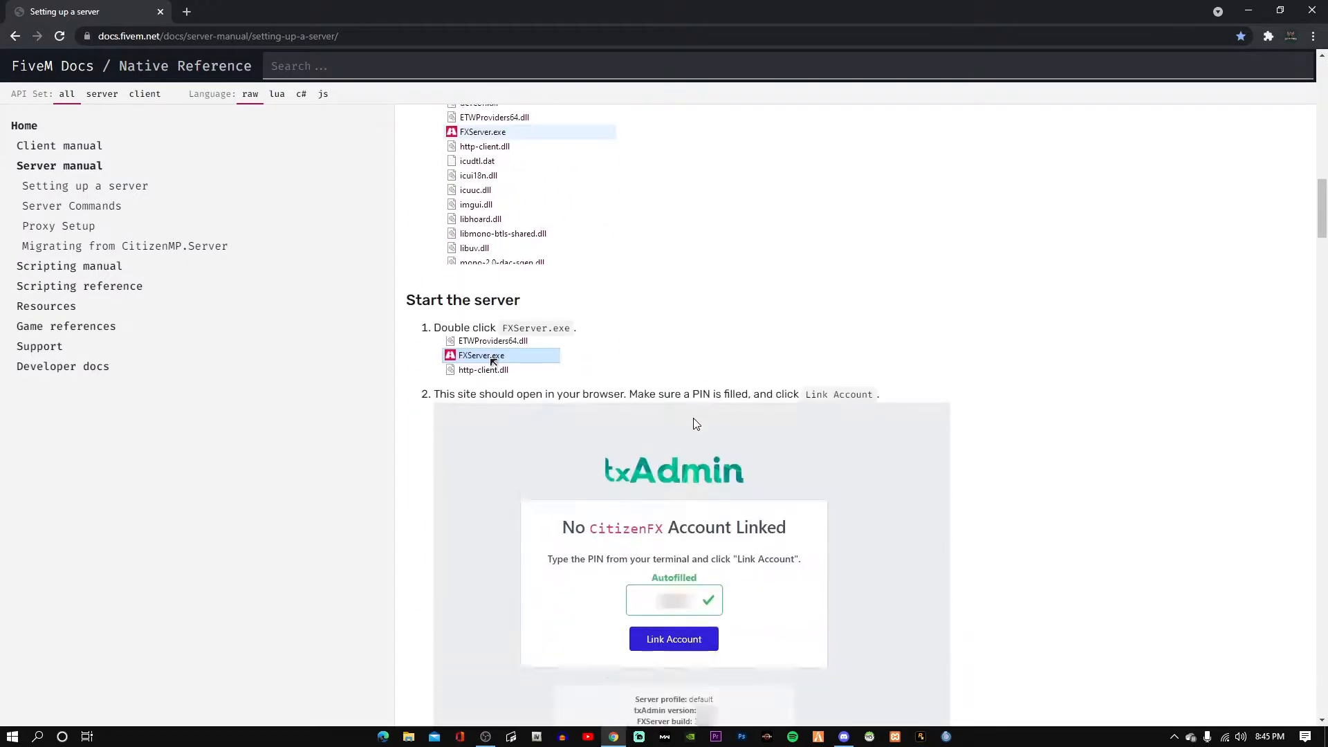
scroll(693, 418, up, 8)
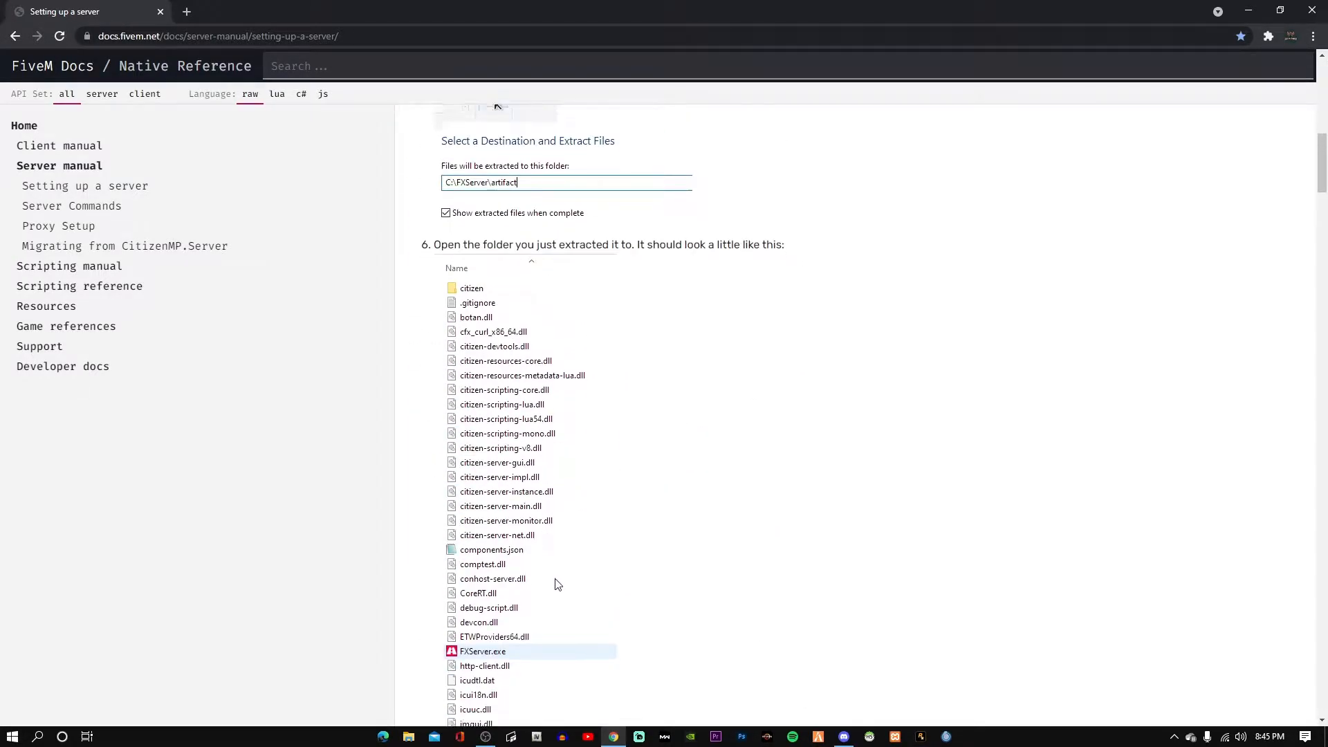
scroll(555, 585, down, 6)
scroll(555, 509, down, 12)
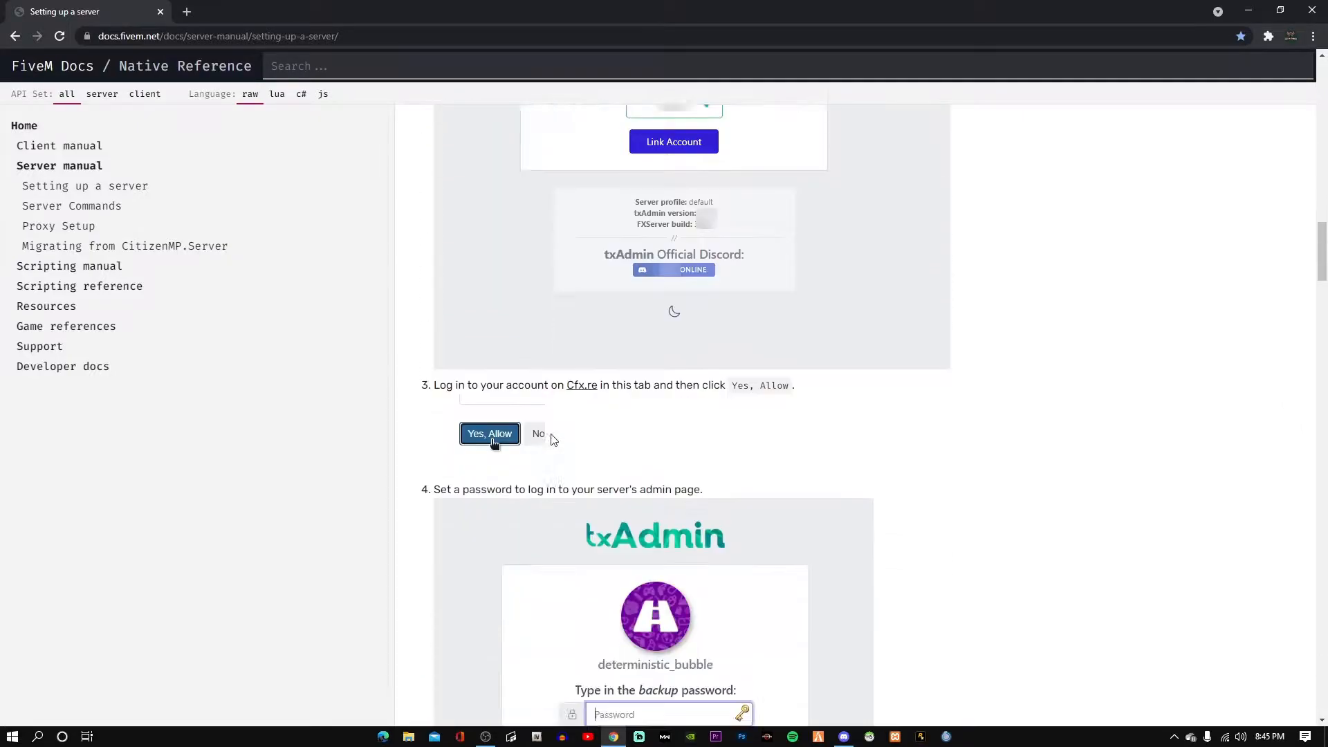
scroll(551, 447, down, 20)
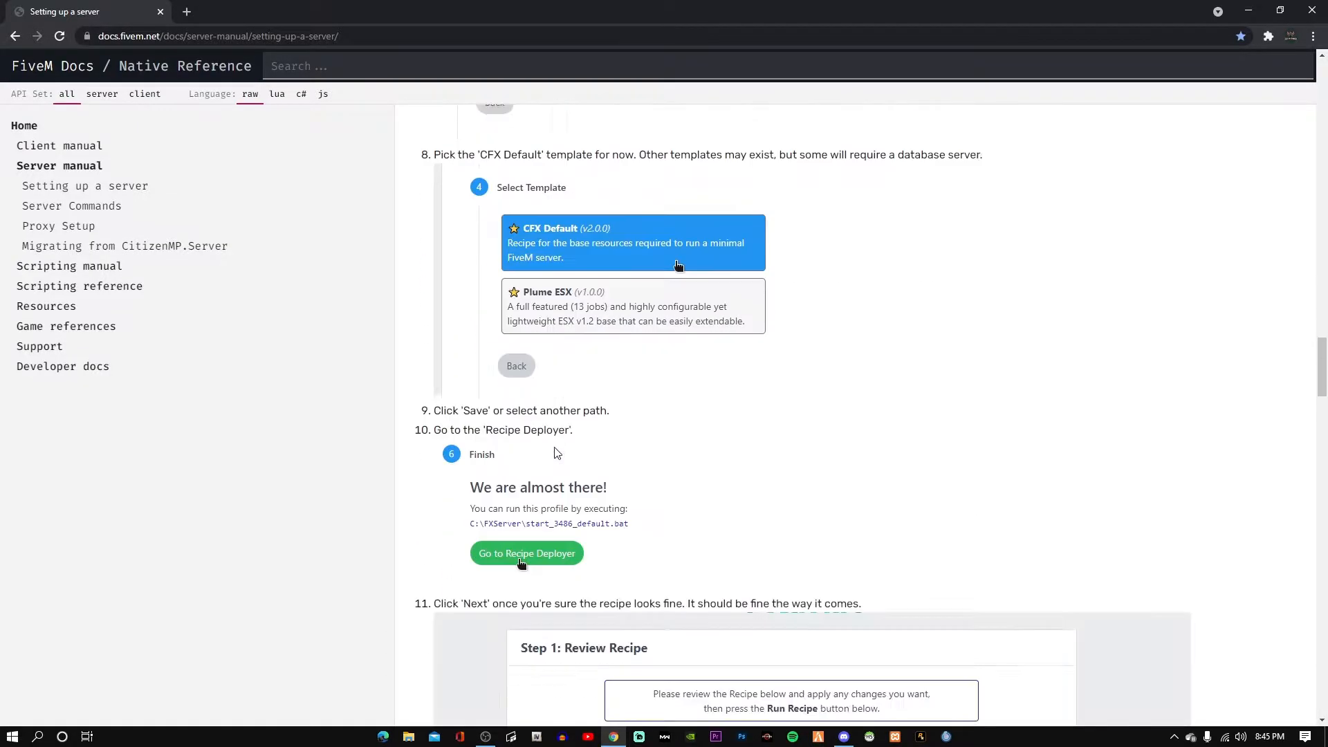
scroll(554, 447, down, 18)
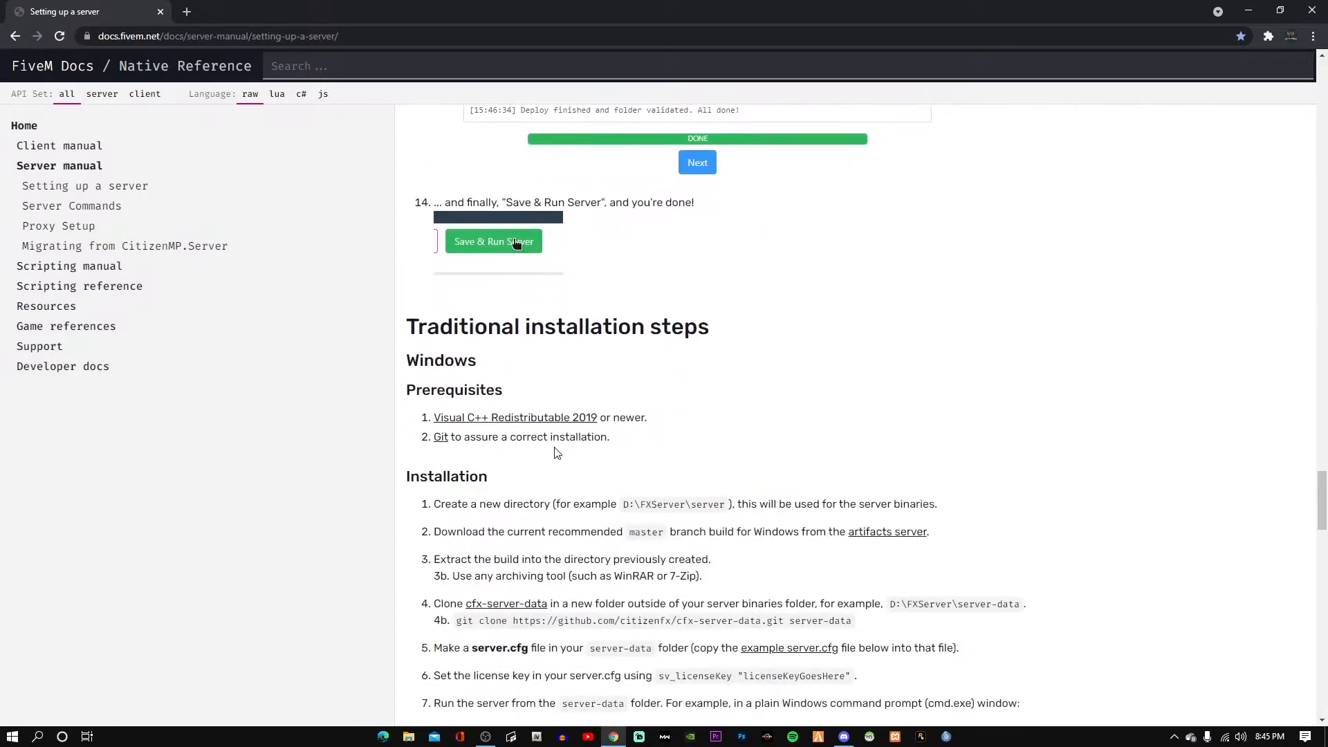
scroll(554, 453, up, 2)
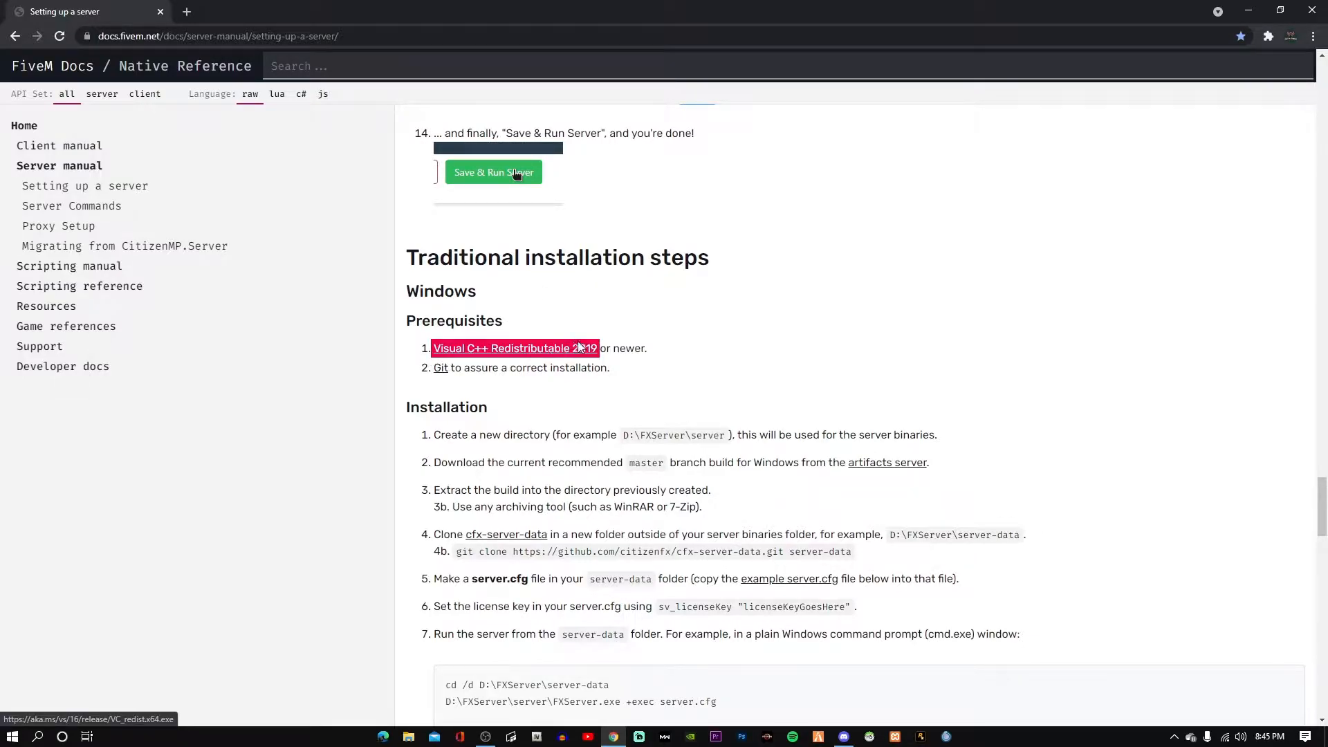
click(538, 354)
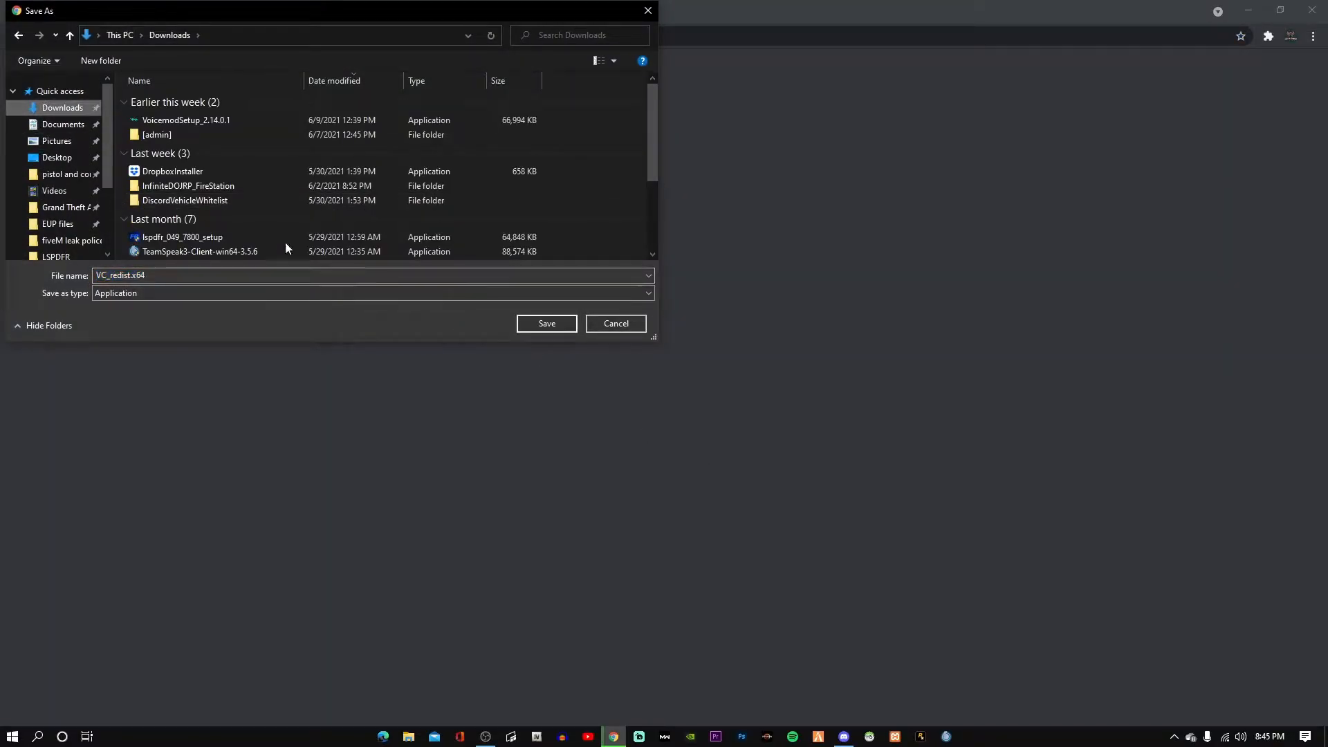
click(546, 323)
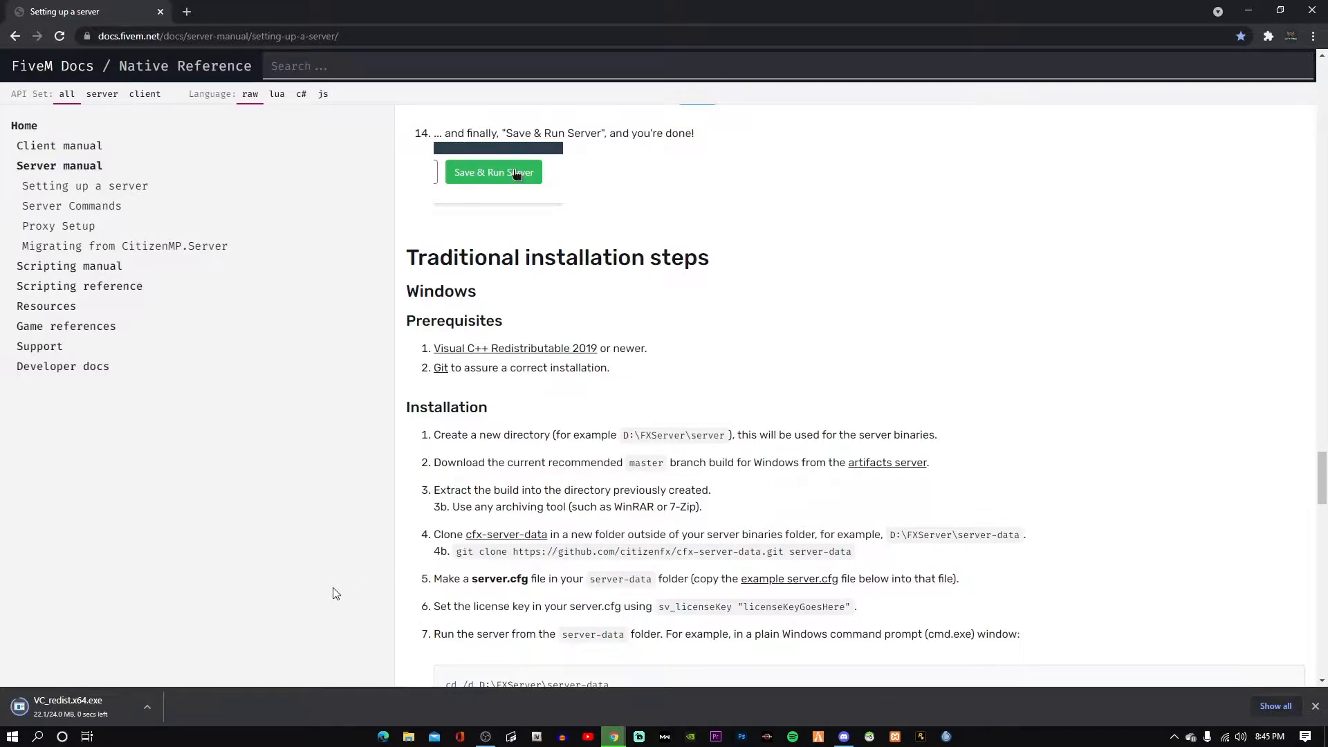
click(135, 699)
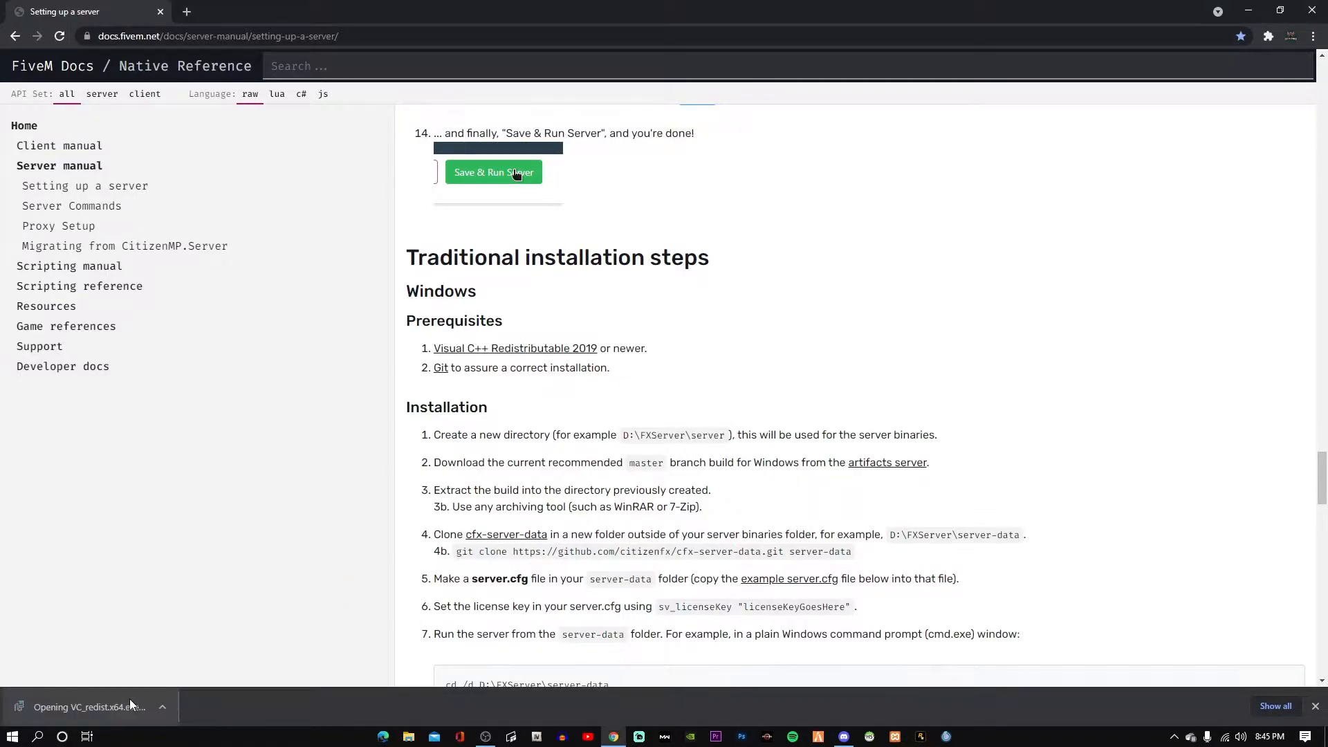
click(1249, 11)
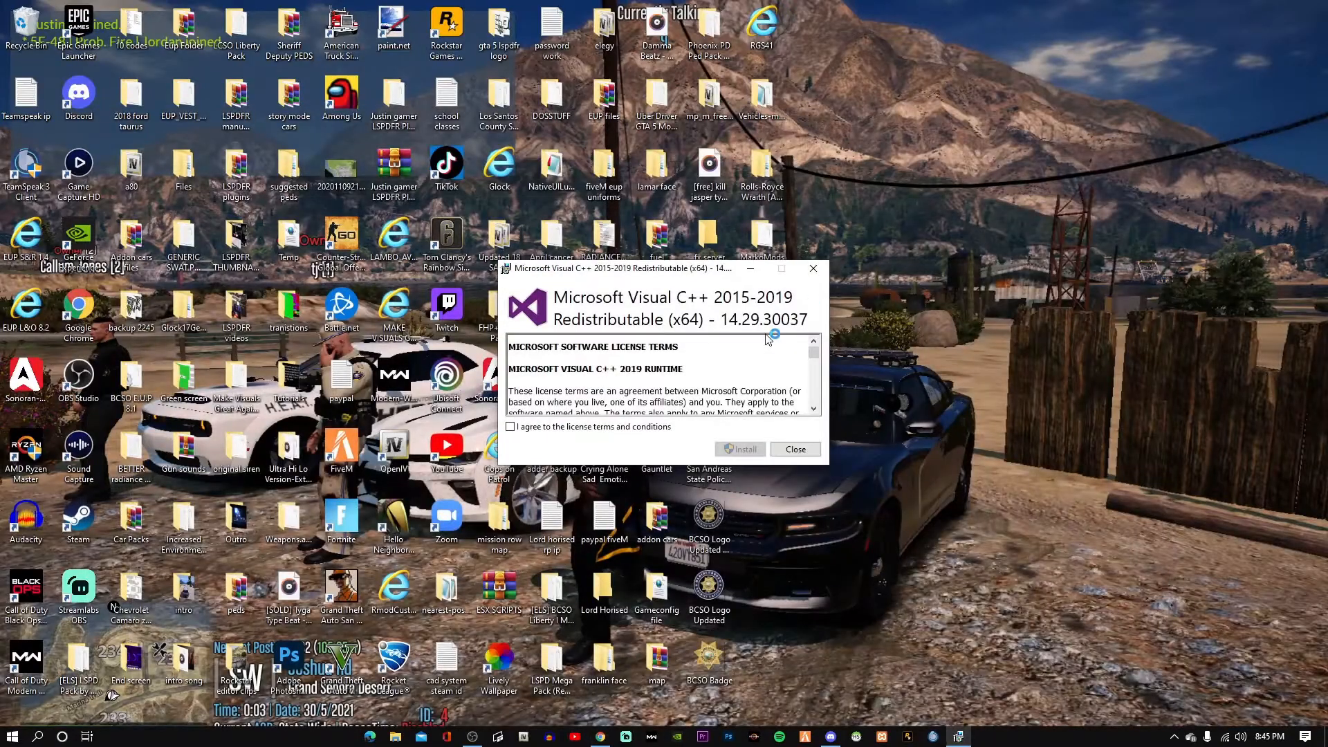
Accept the license terms and install the Visual C++ 2015-2019 x64 Redistributable 14.29.30037.
scroll(815, 351, down, 2)
drag(814, 351, 816, 396)
click(510, 426)
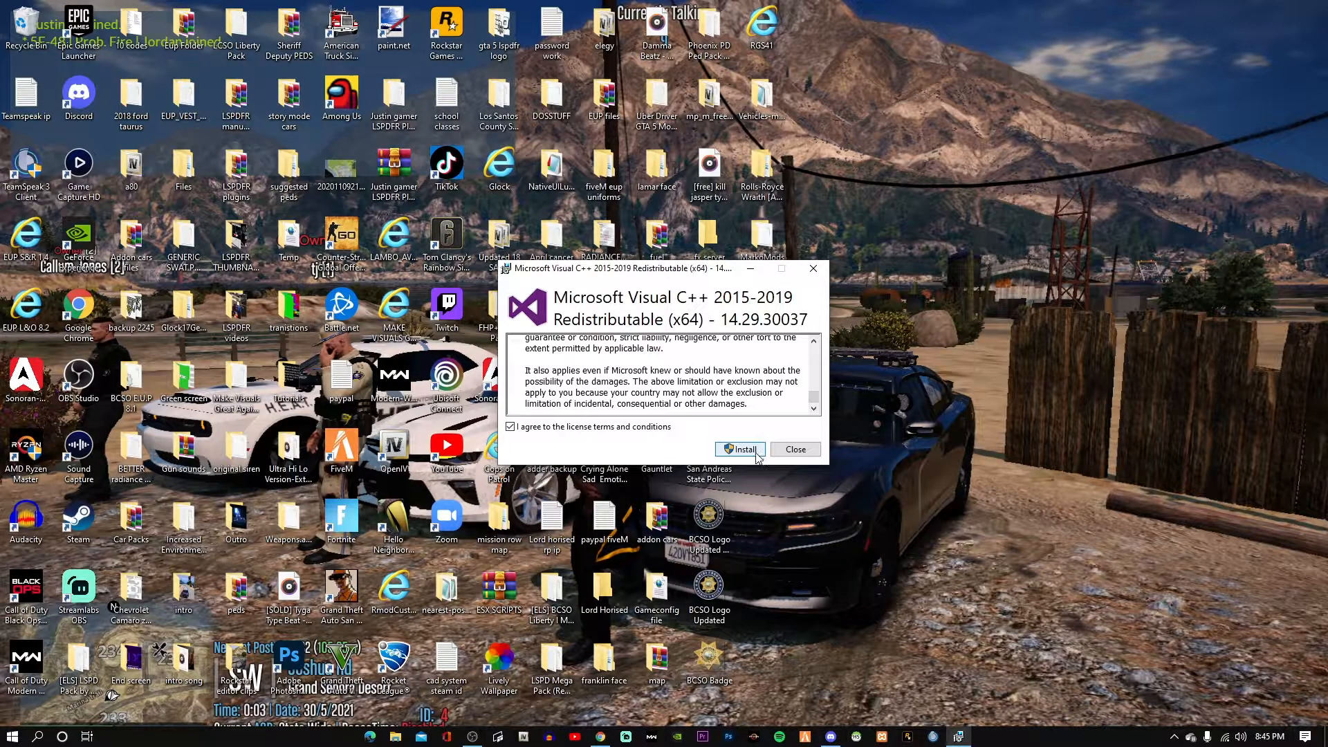
click(756, 455)
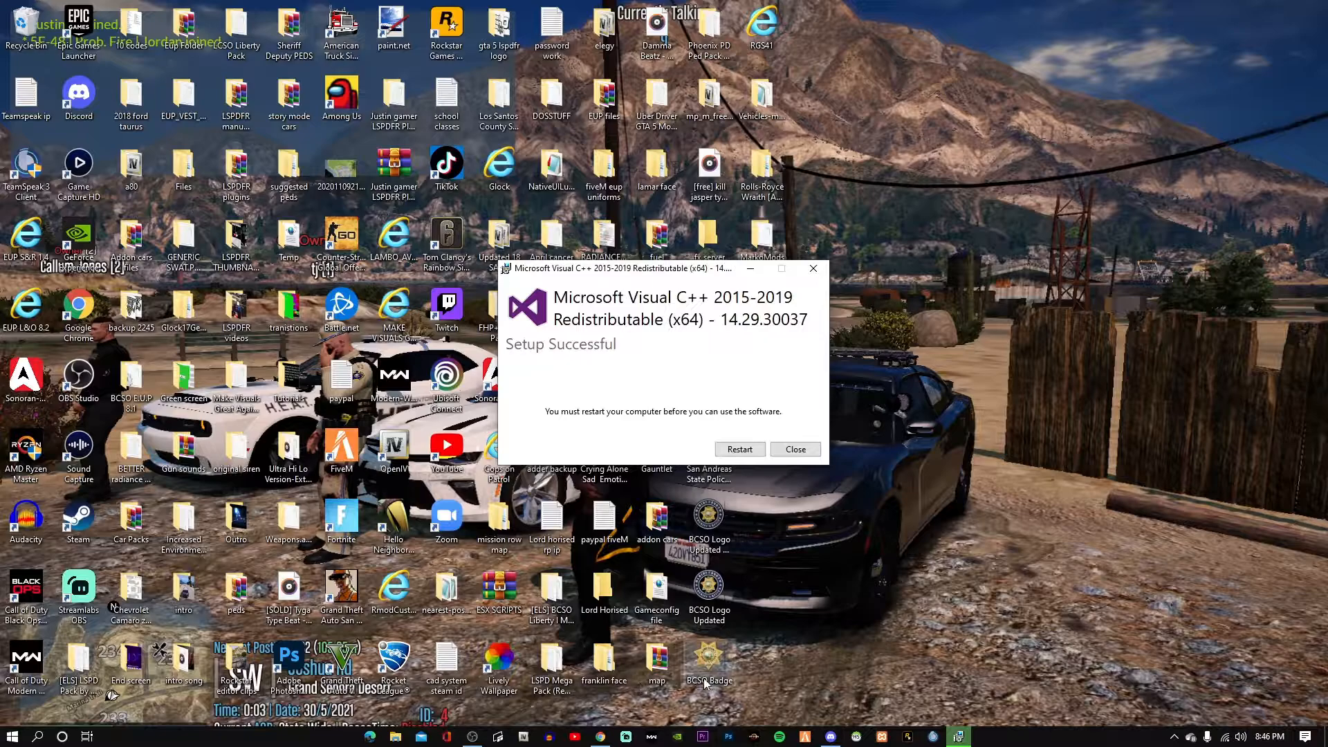
mouse_move(472, 736)
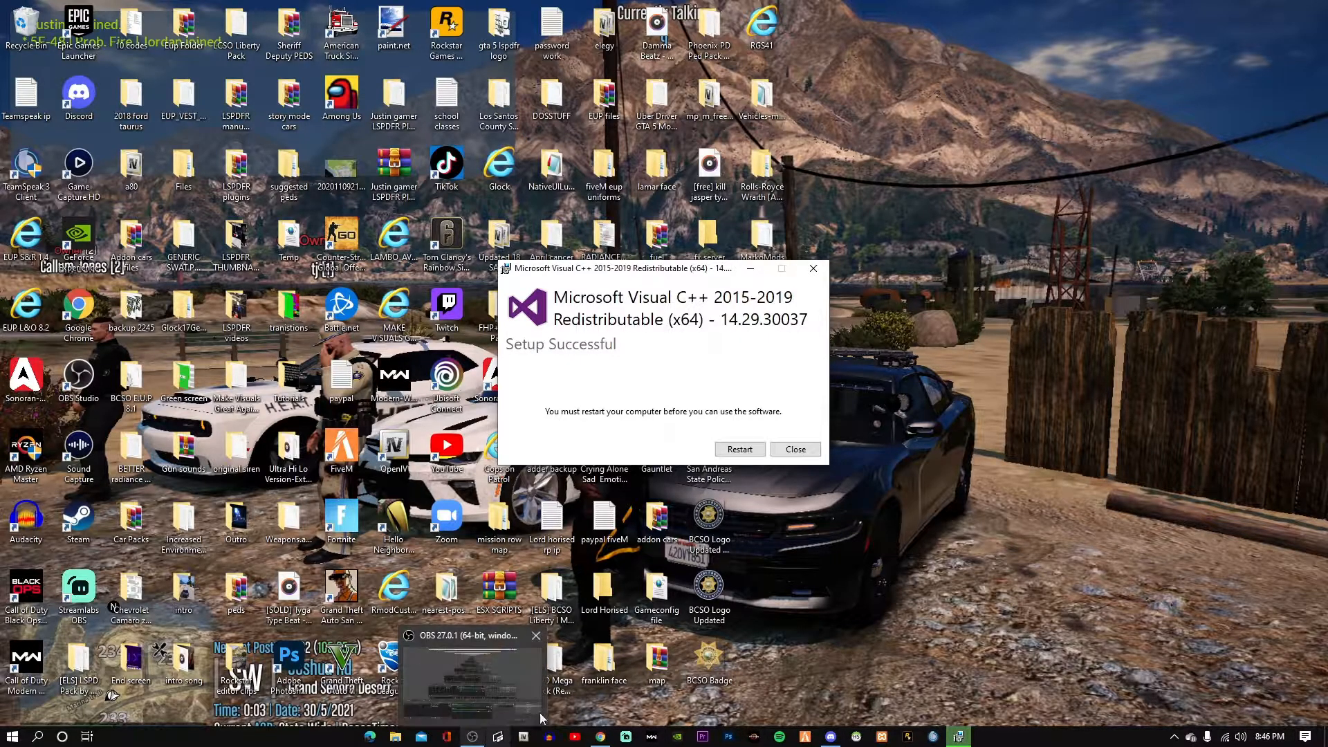
click(527, 723)
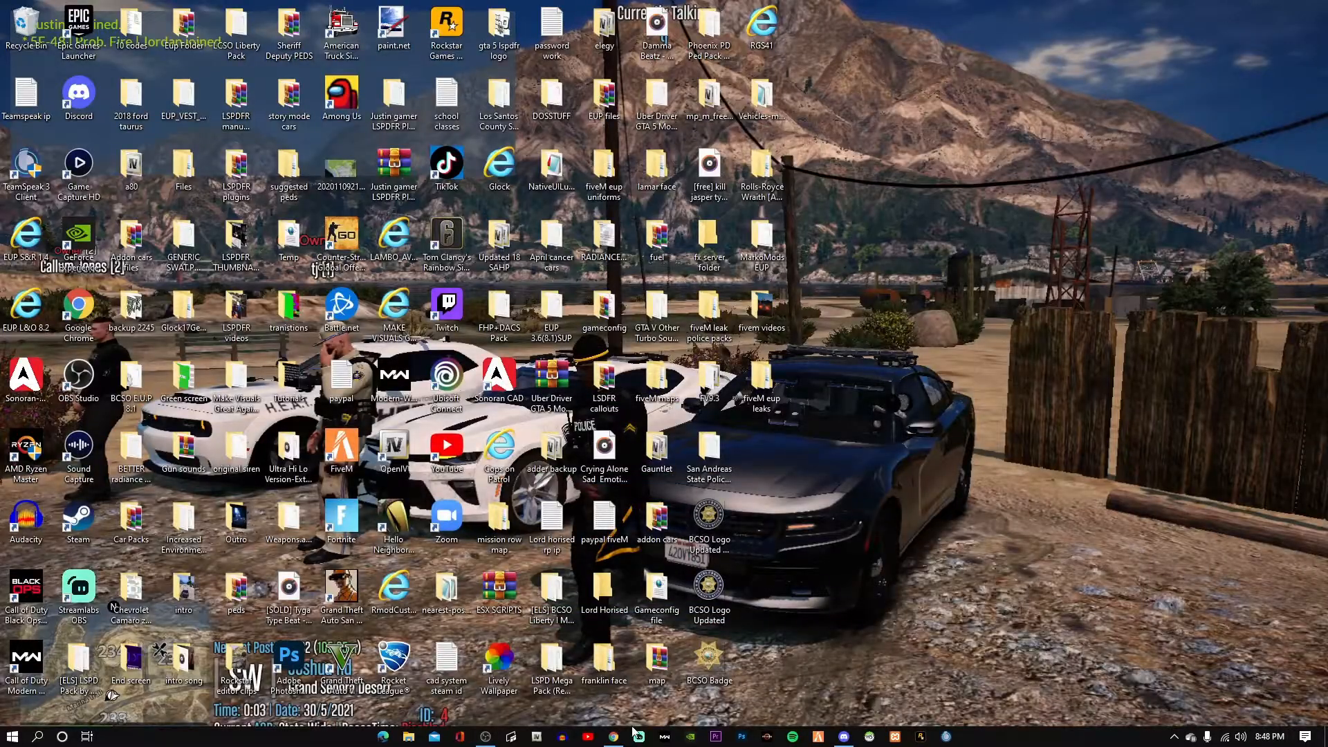
Reopen the Setting up a server guide and scroll to the traditional Windows installation steps.
click(614, 735)
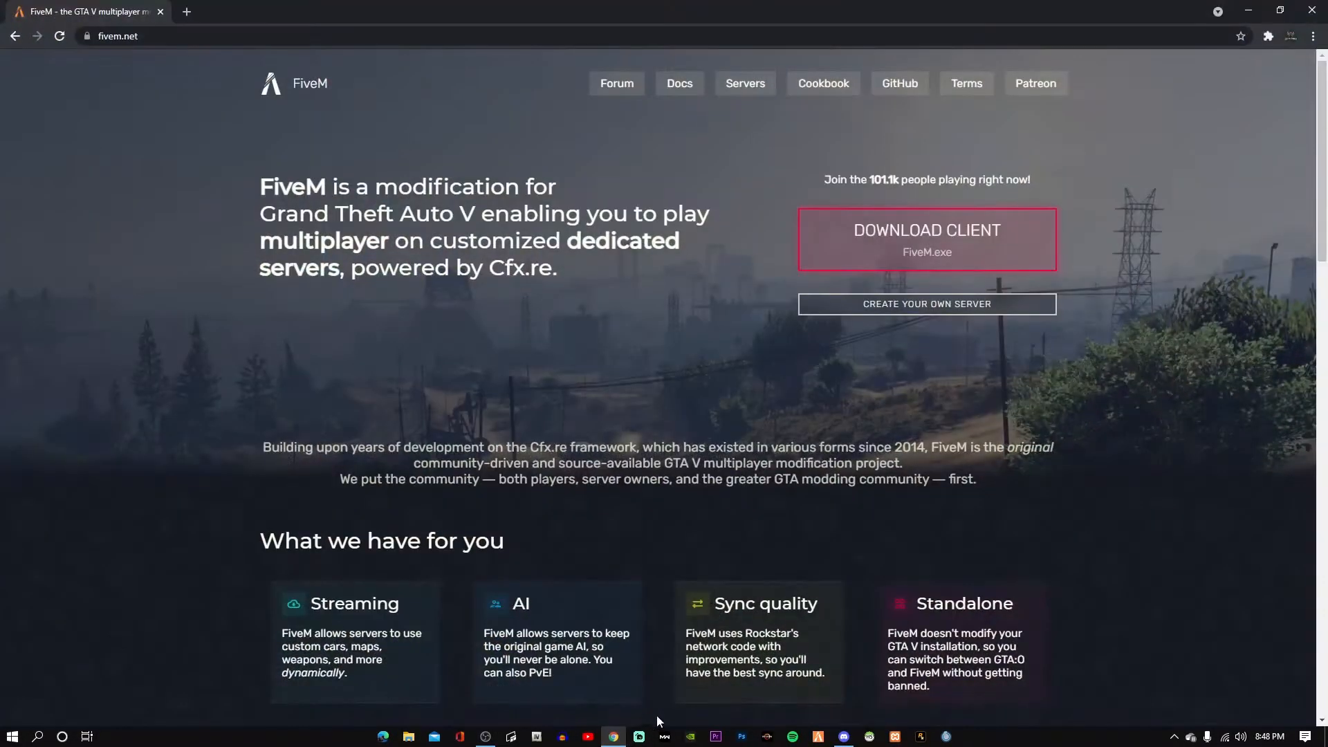
click(1252, 9)
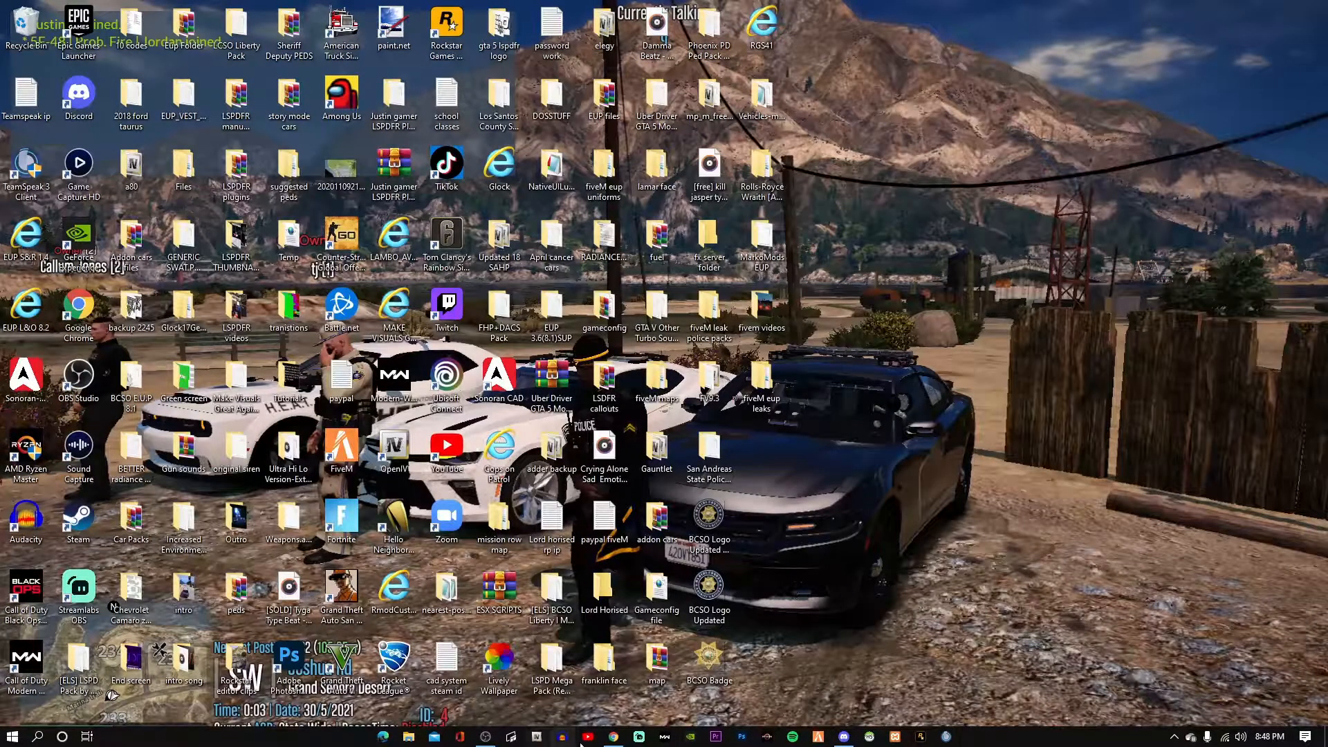
click(613, 735)
click(931, 299)
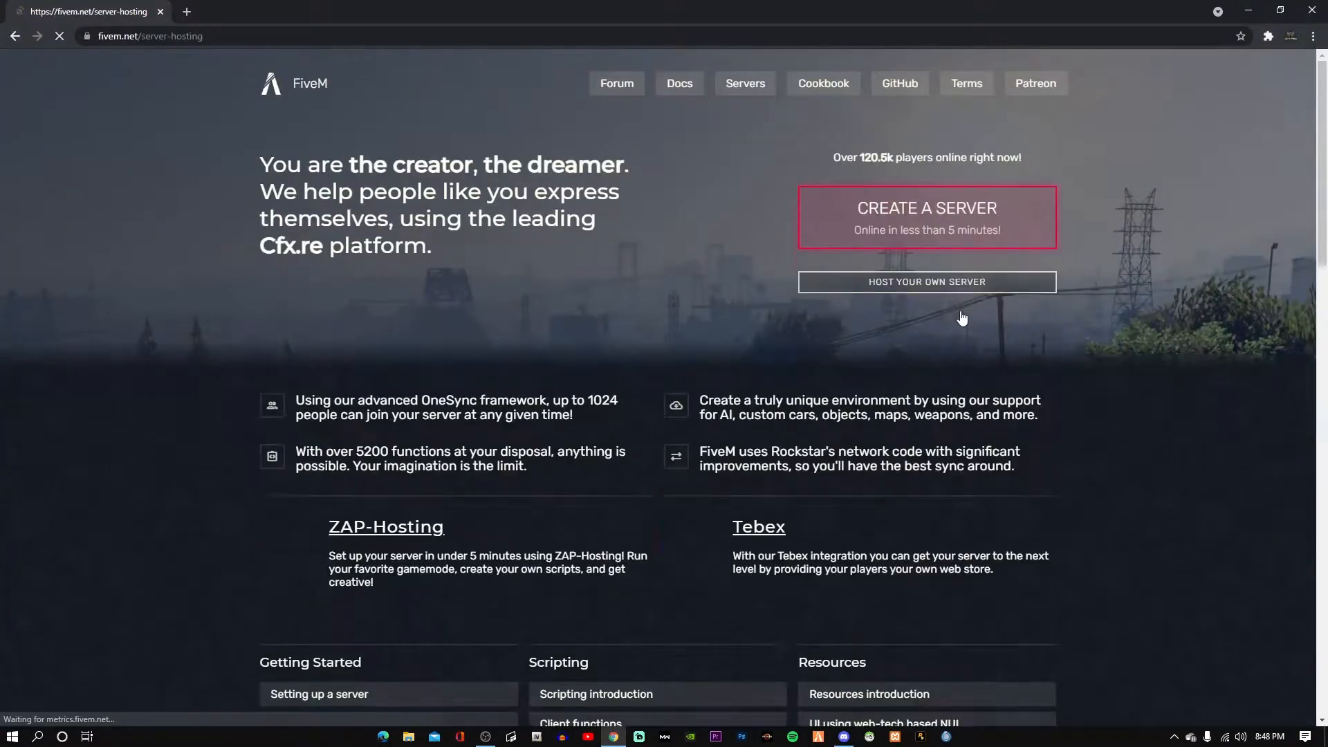
click(930, 290)
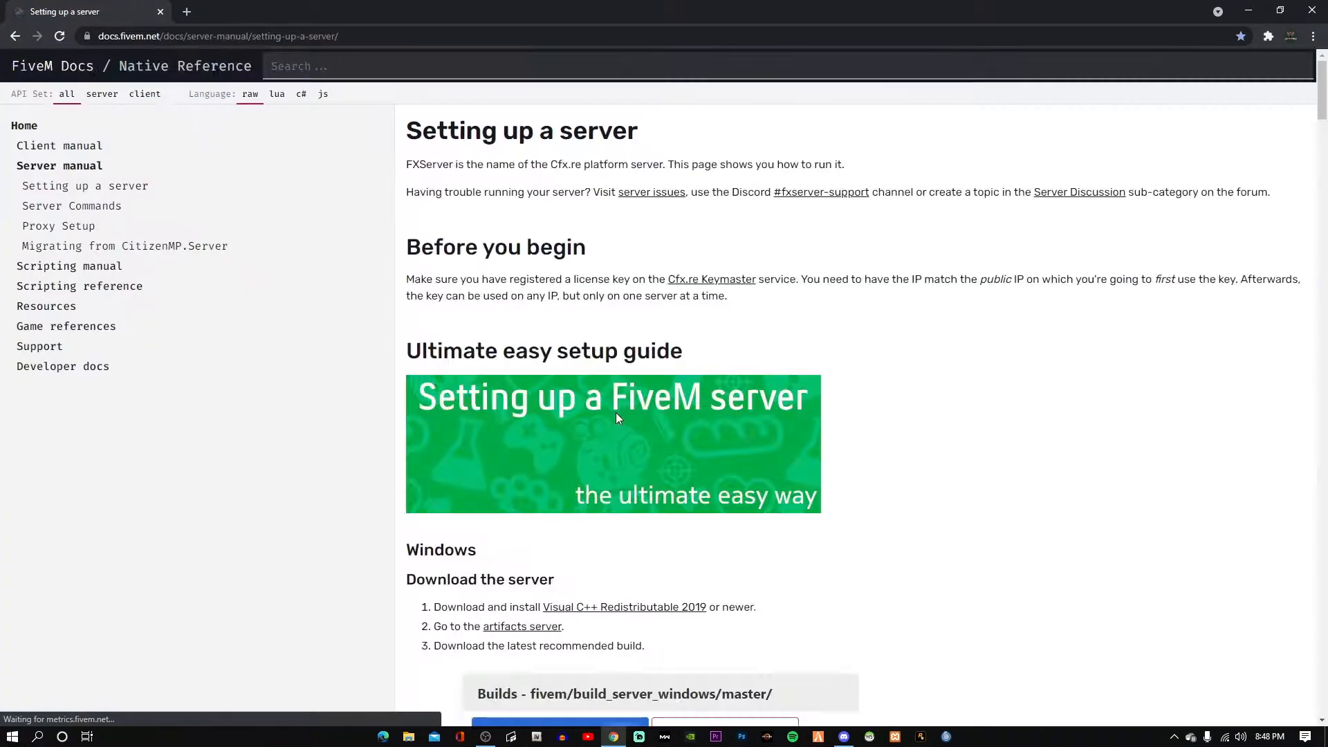
scroll(621, 414, down, 2)
scroll(621, 413, down, 15)
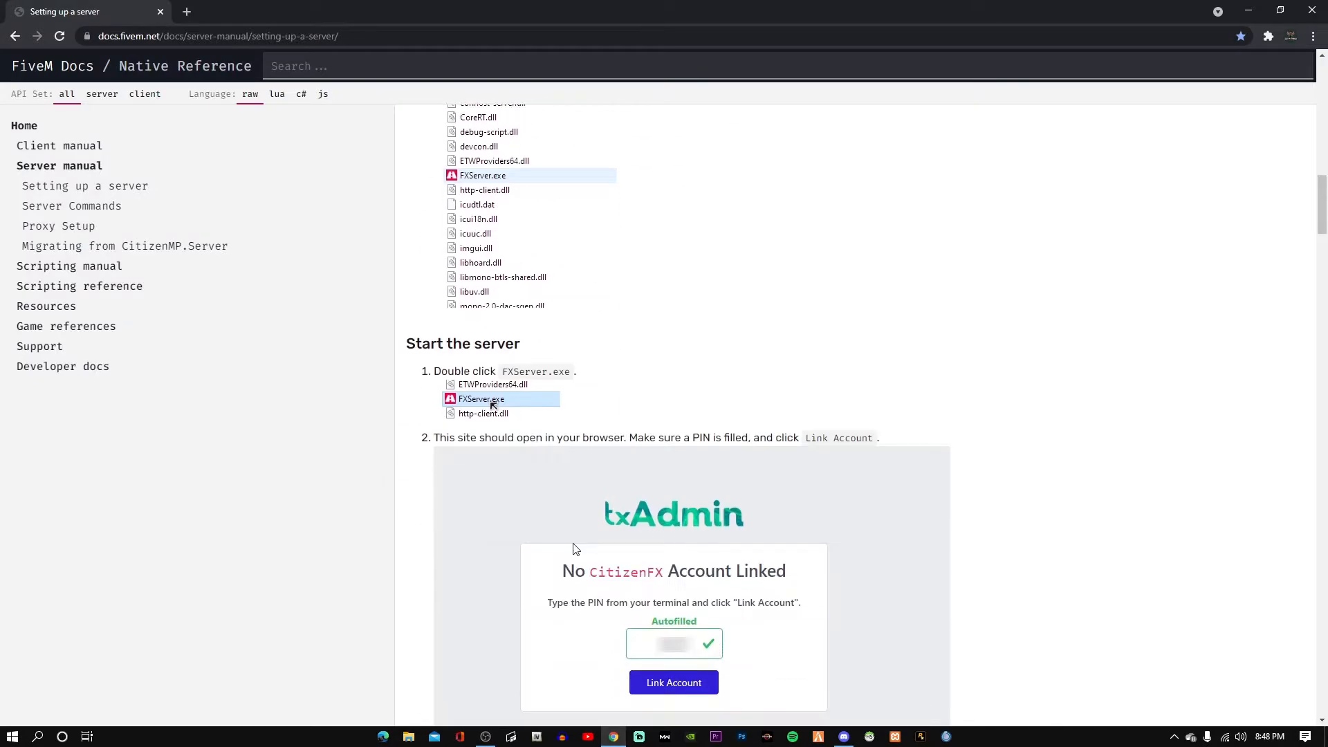
scroll(830, 470, down, 10)
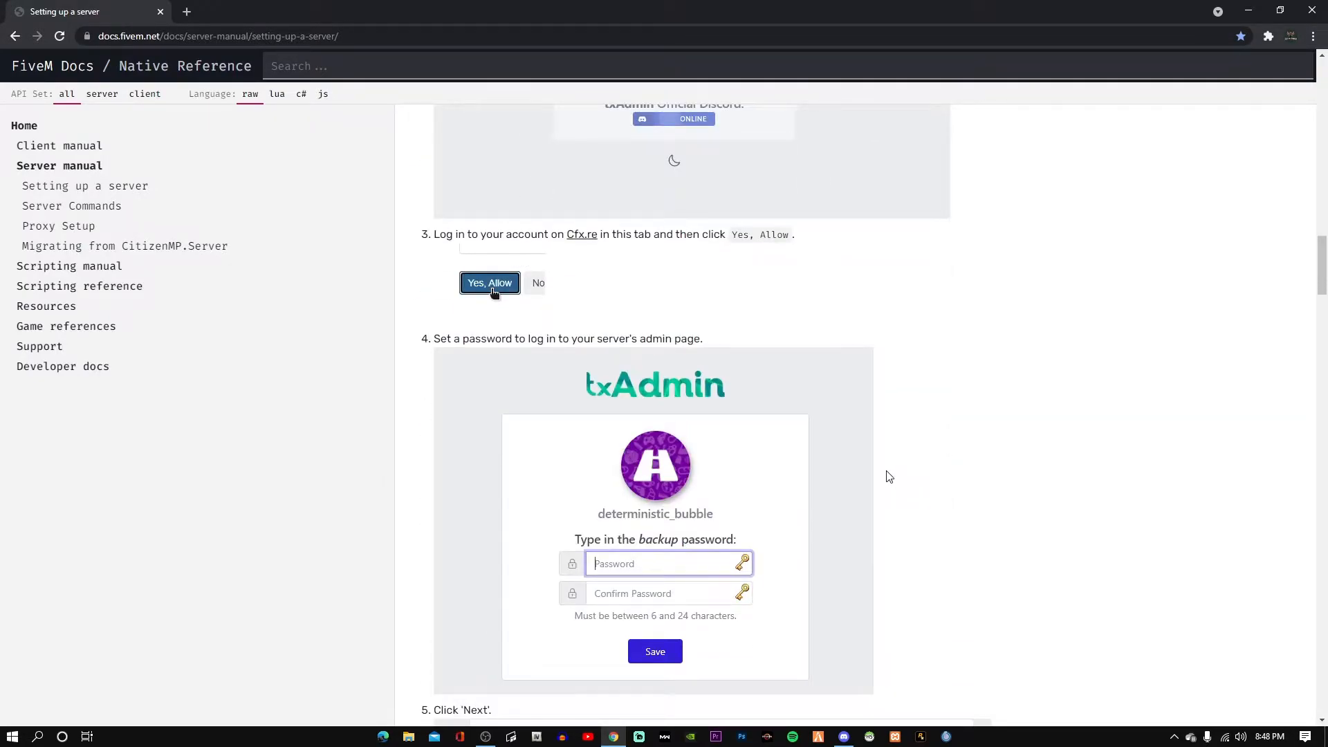
scroll(889, 478, down, 2)
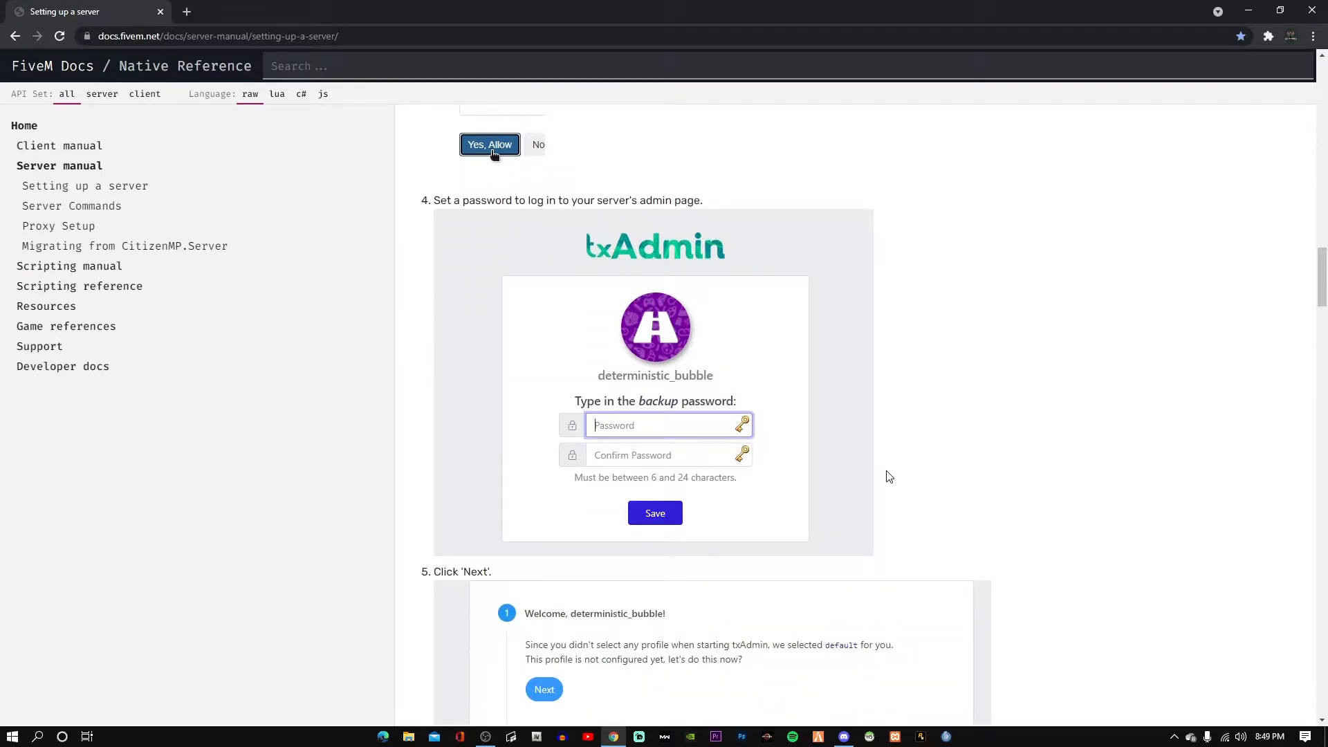
scroll(839, 516, down, 20)
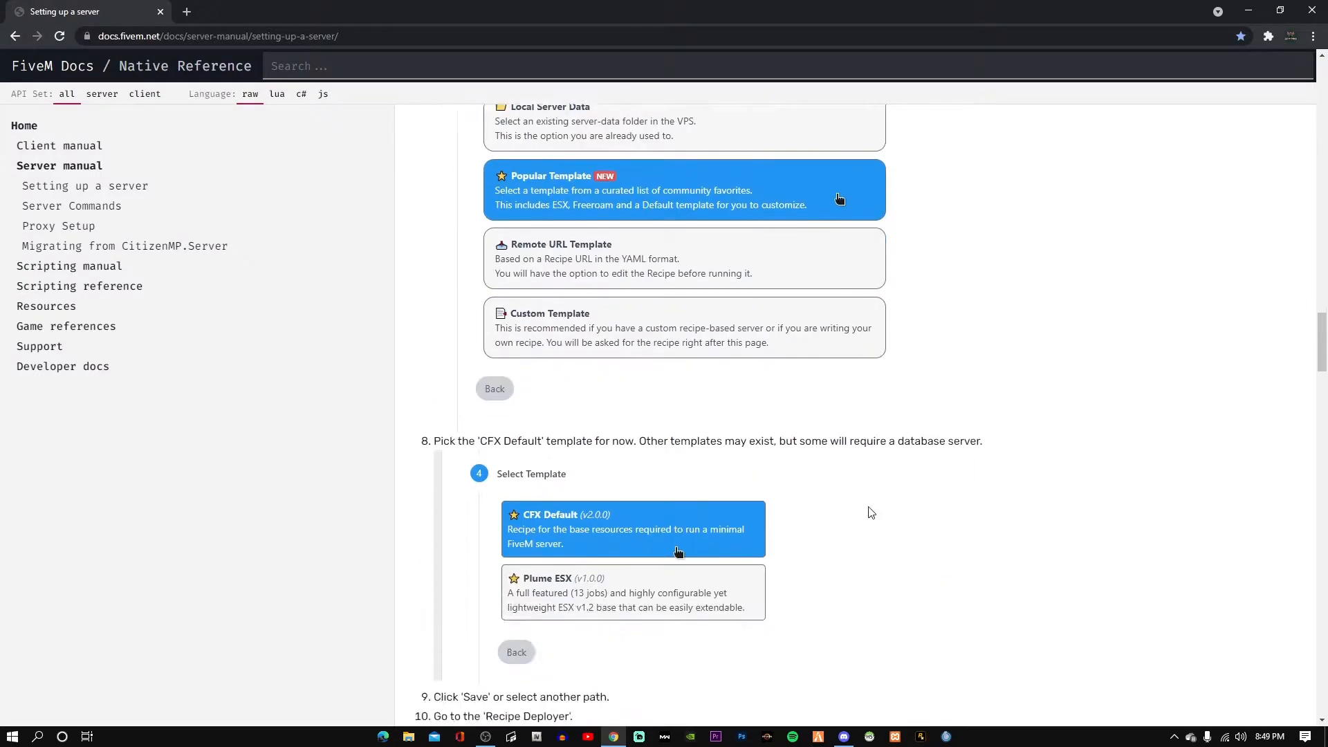
scroll(931, 476, down, 12)
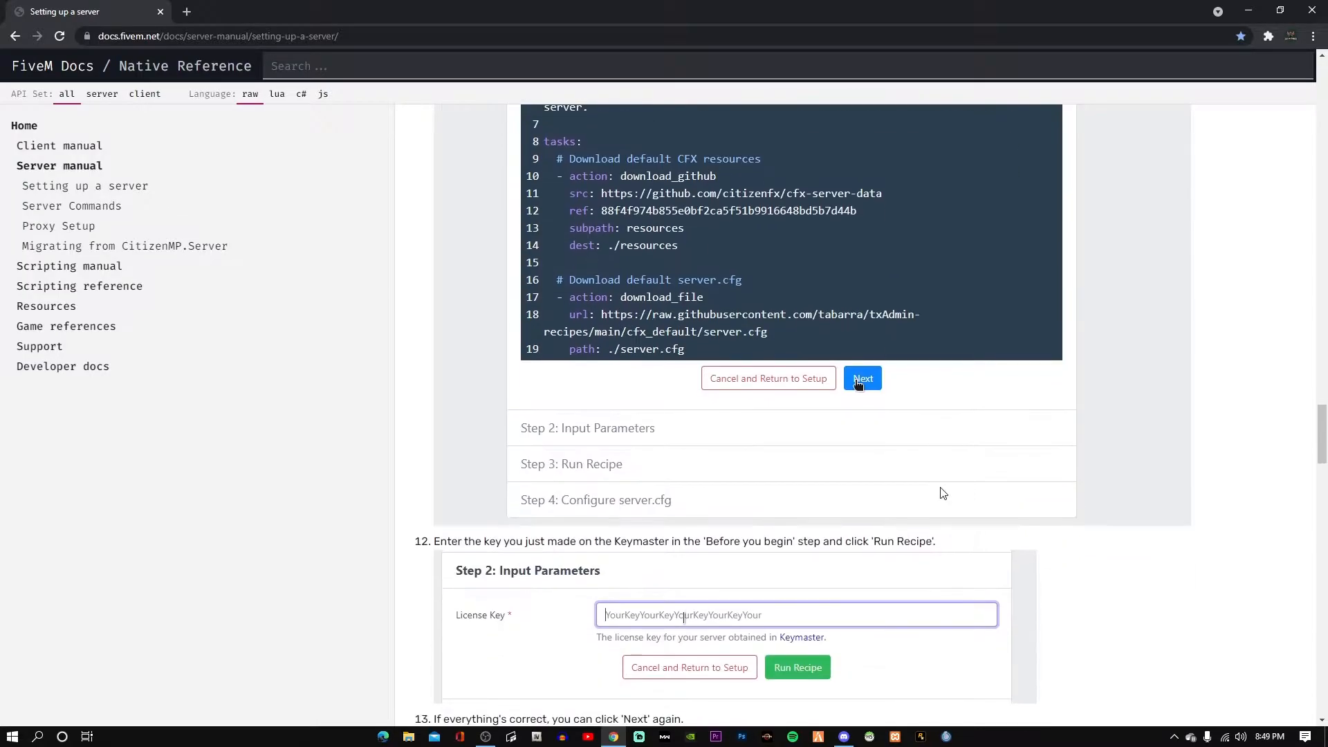
scroll(942, 492, down, 7)
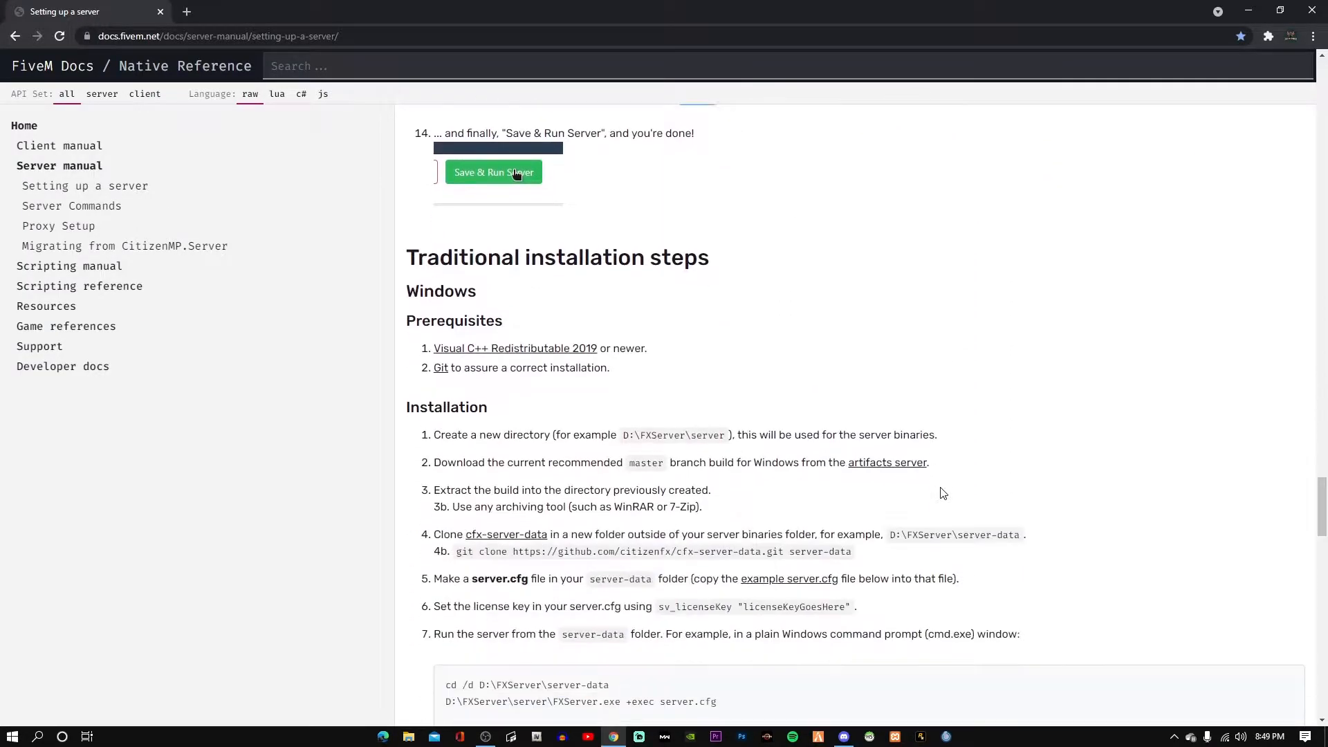
scroll(658, 421, down, 3)
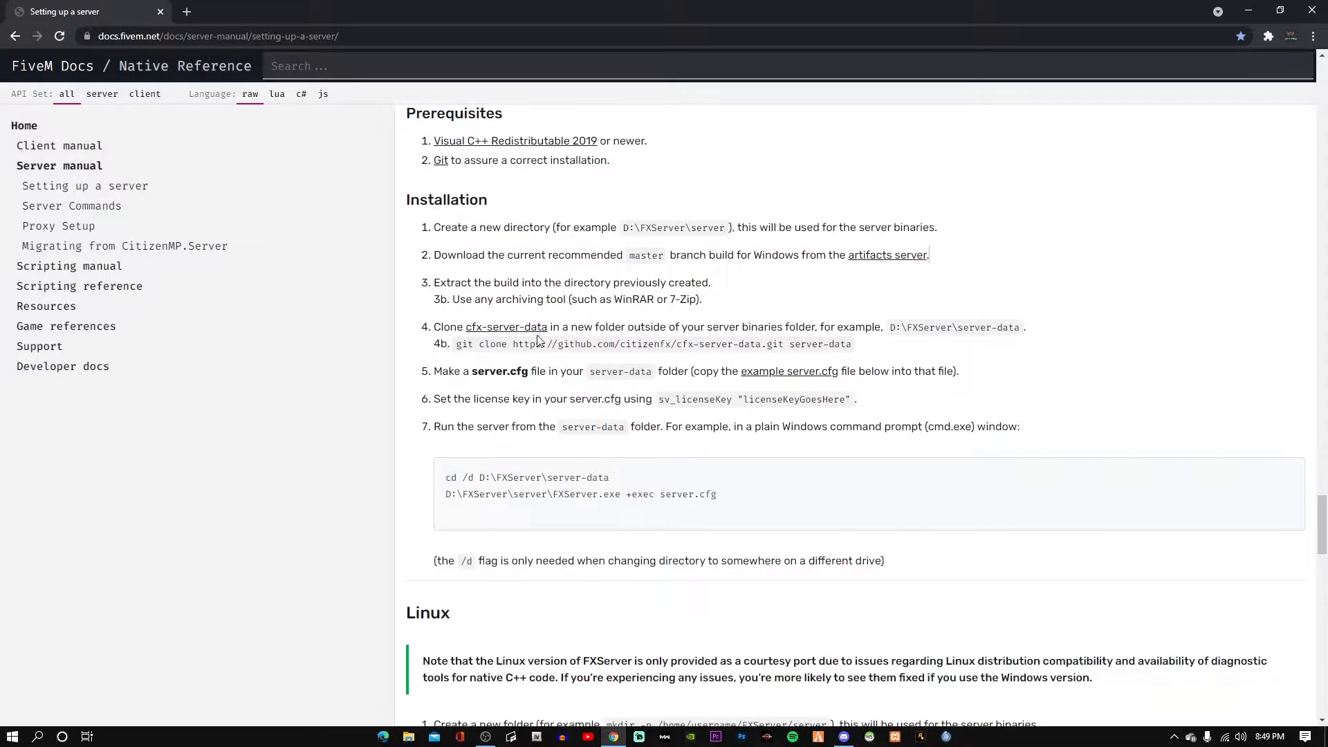
scroll(637, 443, down, 2)
scroll(637, 443, up, 5)
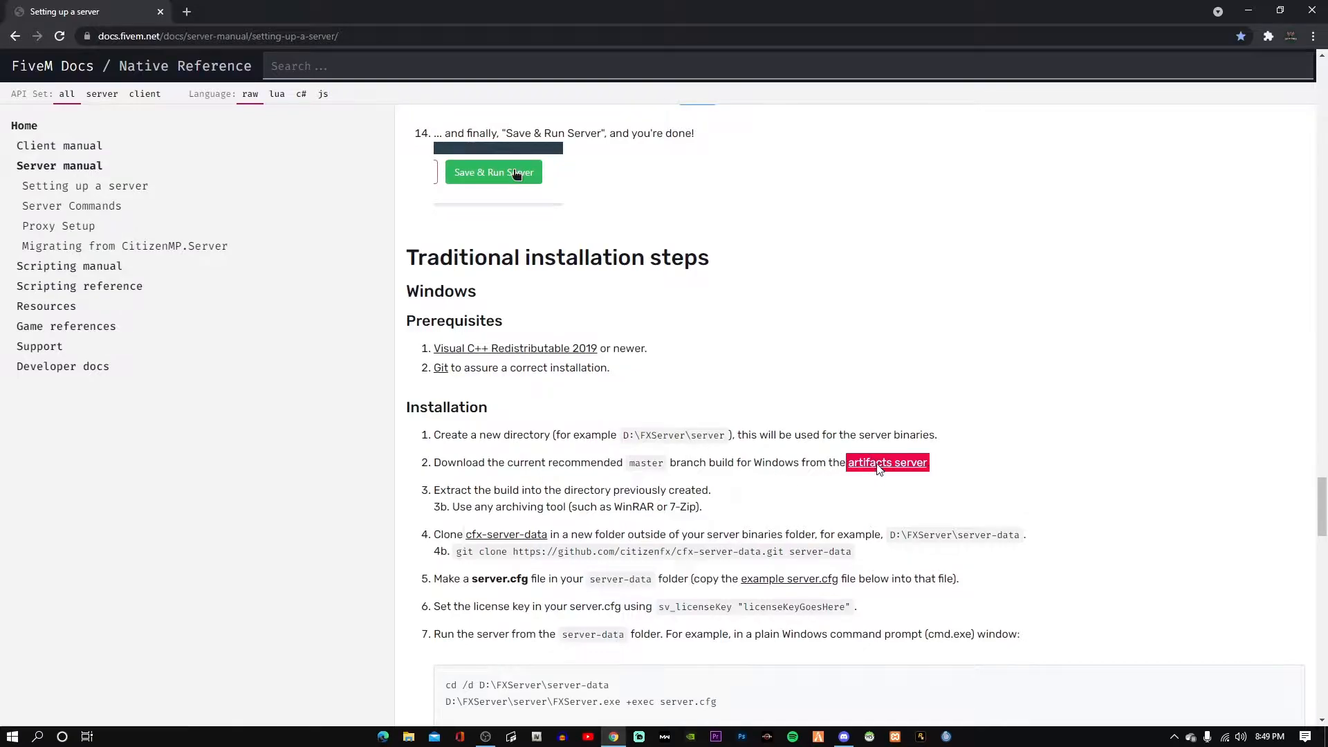
Open the Windows artifacts server builds list in a second tab, keeping the guide in front.
click(877, 463)
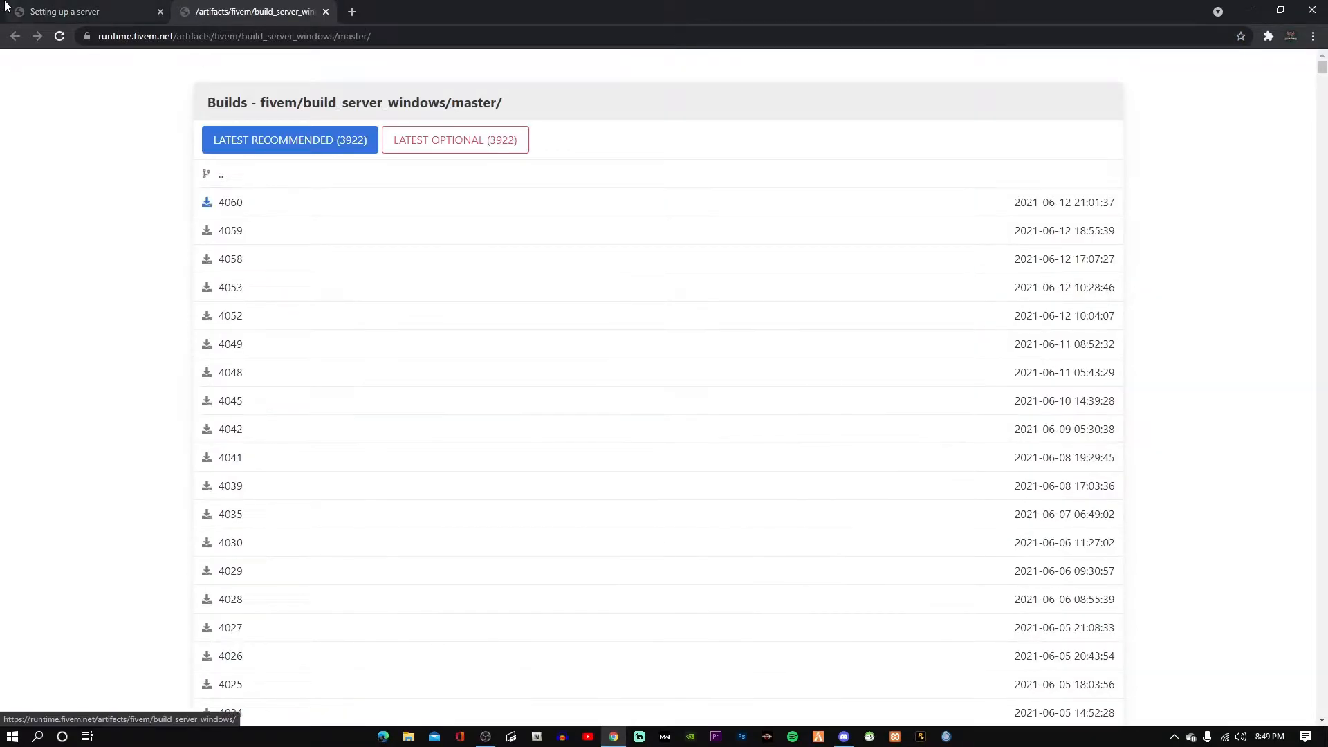
click(5, 3)
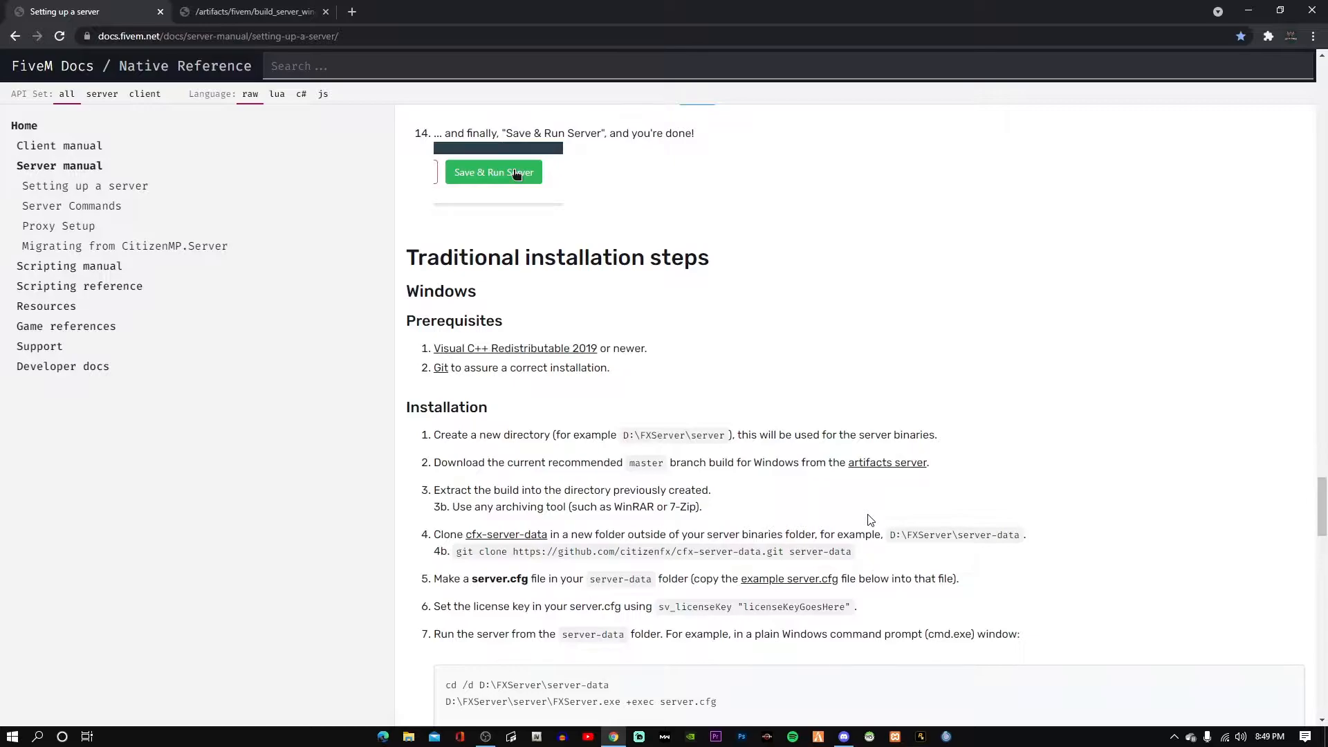
click(1248, 11)
Create a folder named FXserver at the root of Local Disk (C:).
click(413, 737)
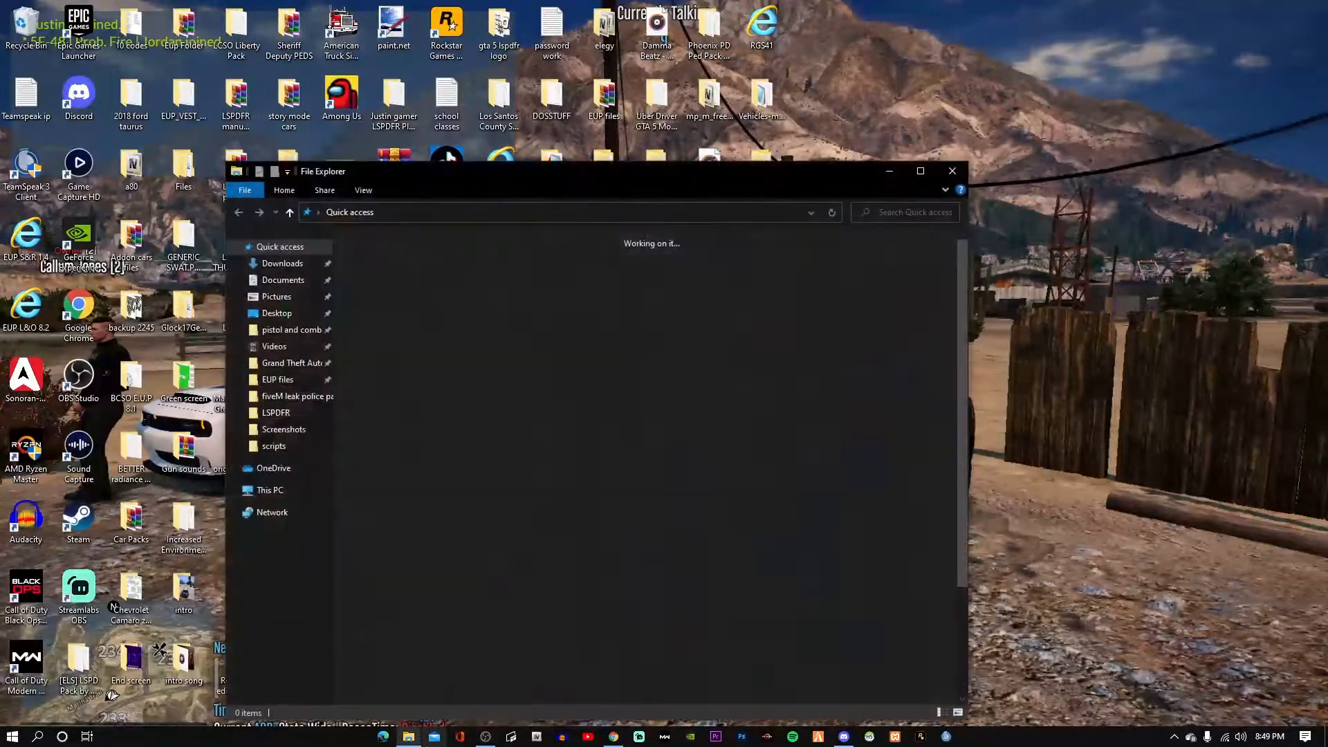
click(300, 491)
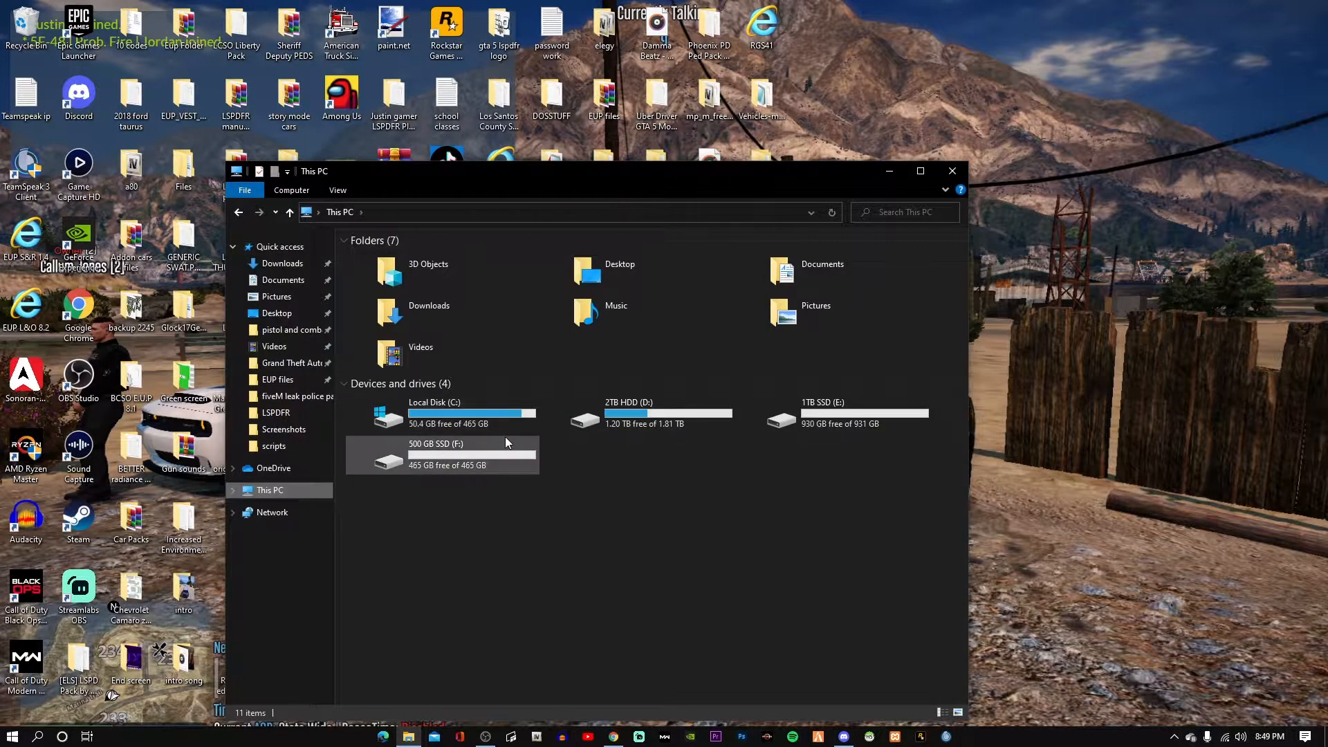
double_click(502, 418)
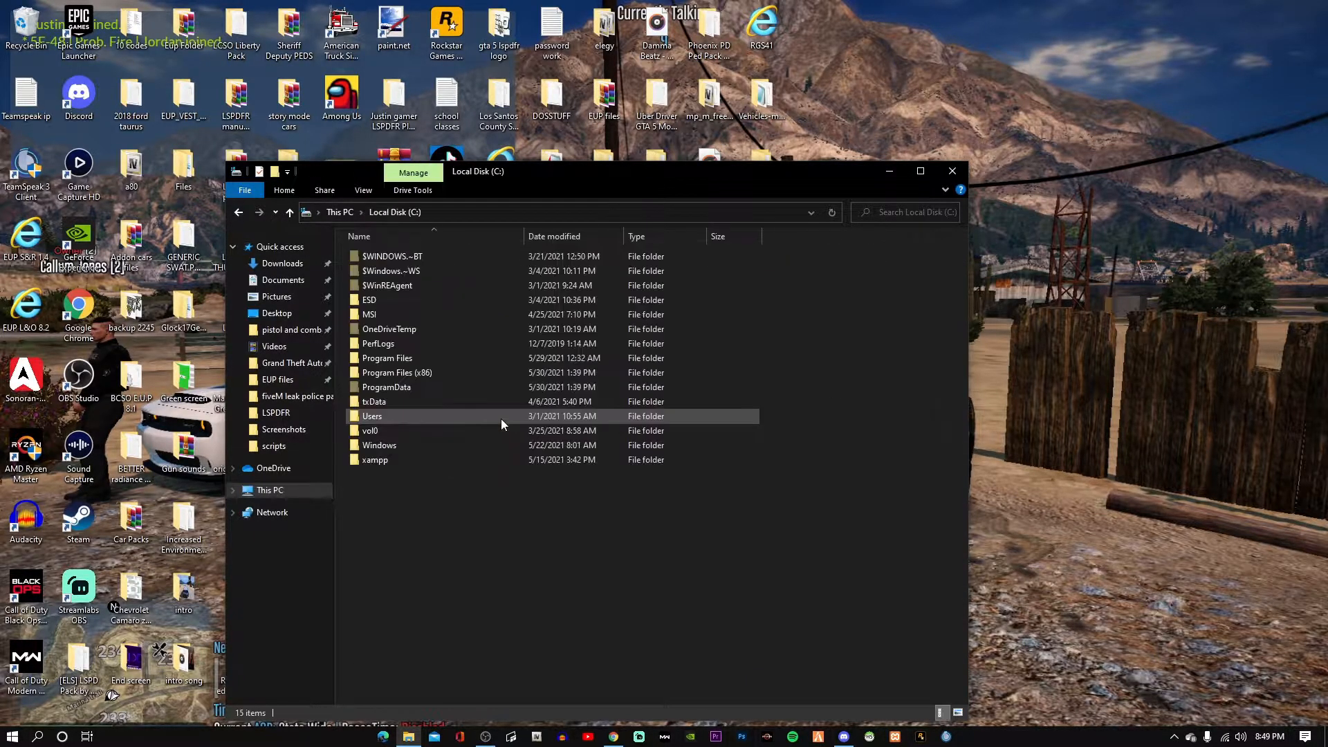
right_click(416, 493)
mouse_move(450, 608)
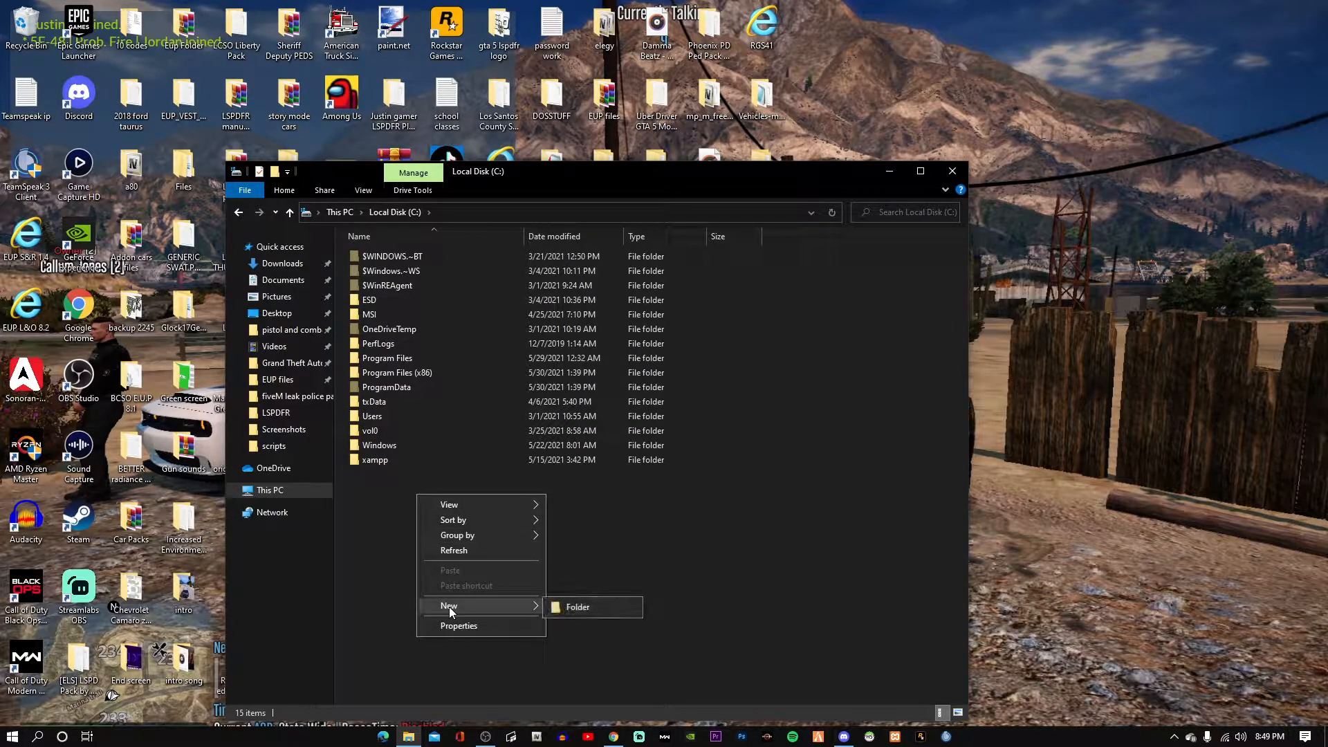
click(563, 605)
key(BackSpace)
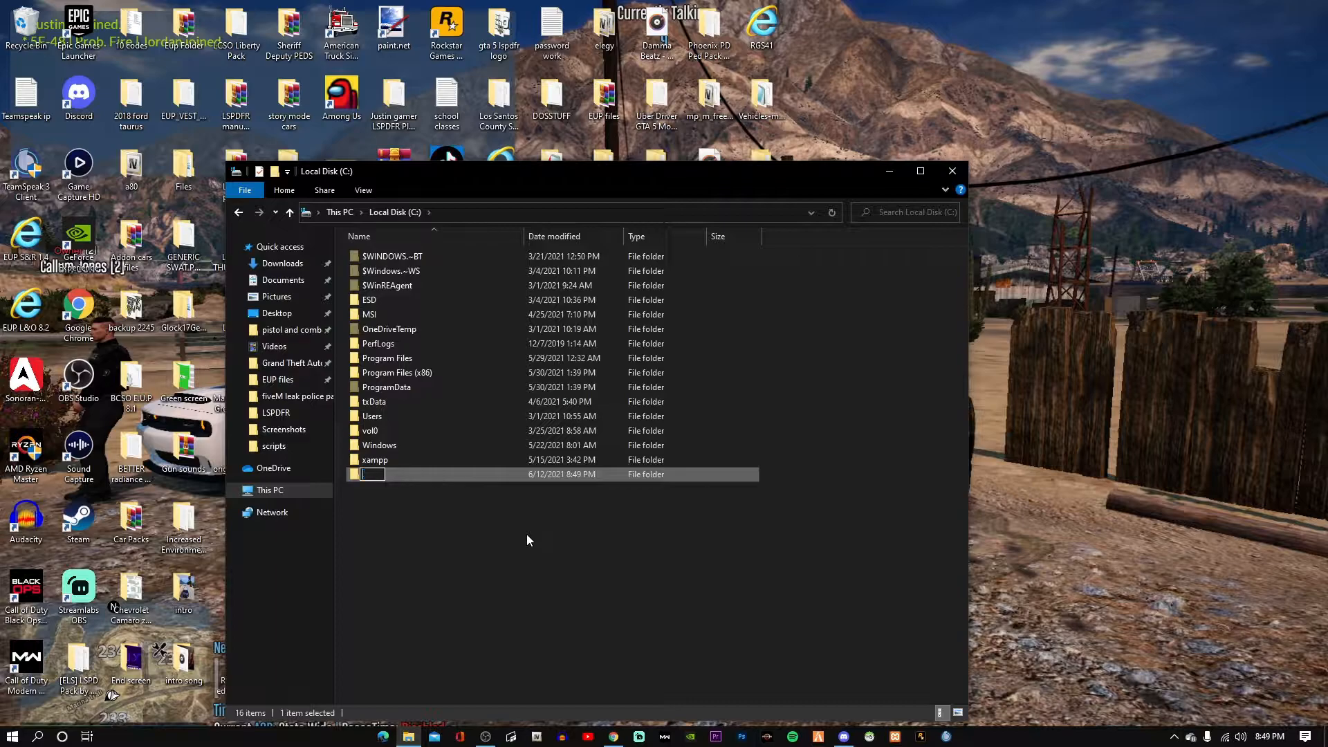
text(FXserver)
key(Return)
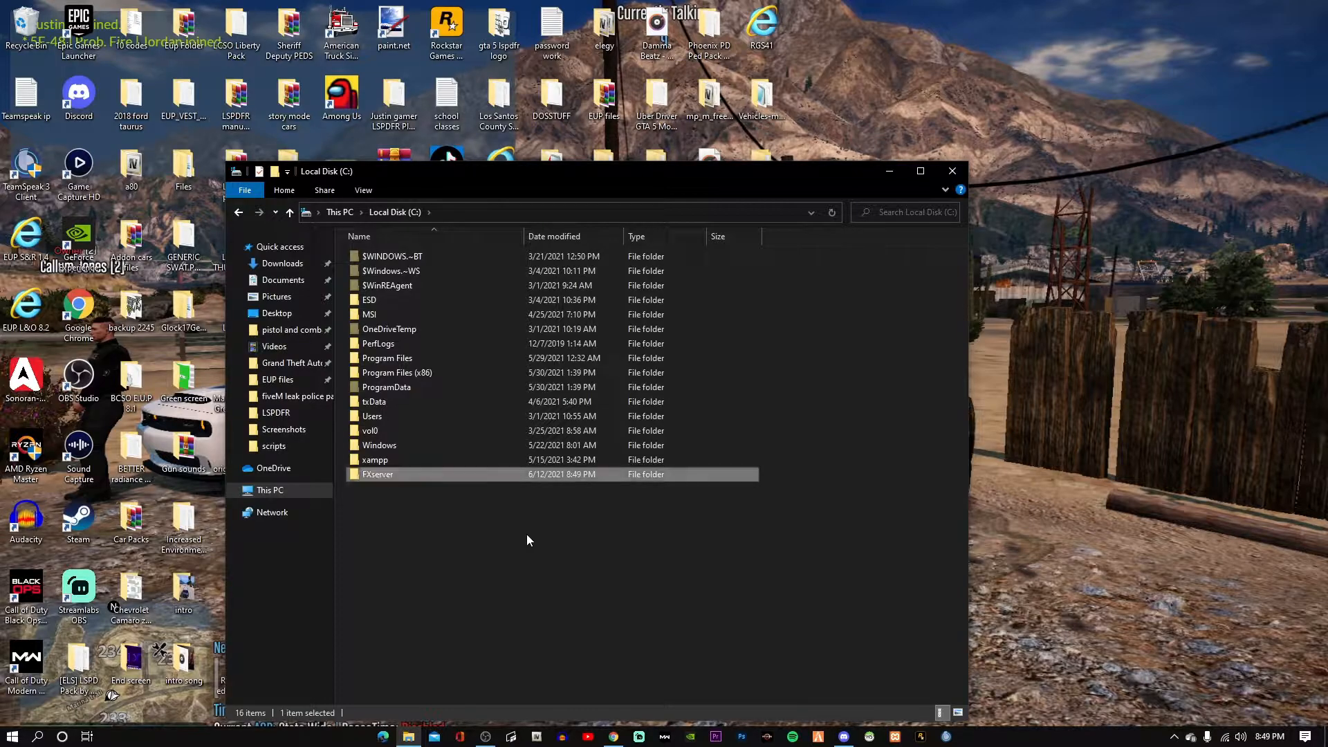
click(613, 737)
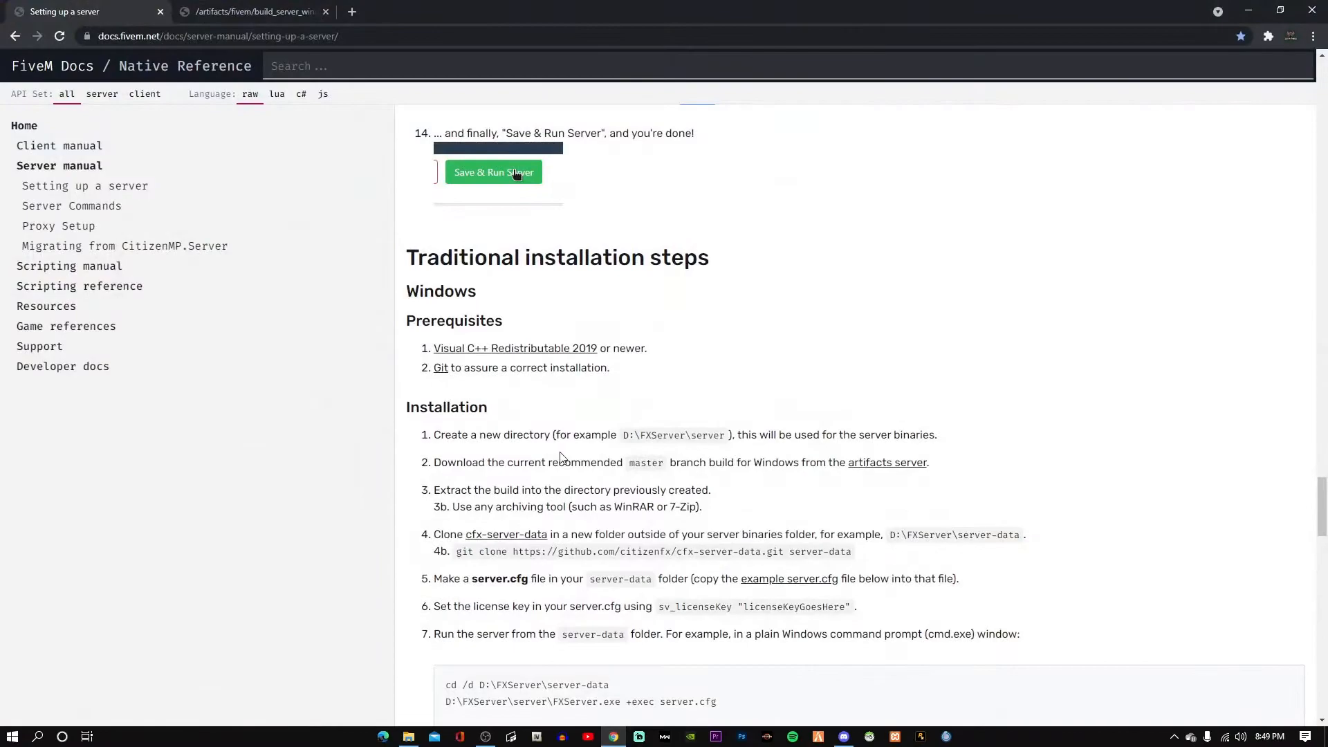
Download the latest recommended build 3922 as server.7z into Downloads and open it.
click(875, 464)
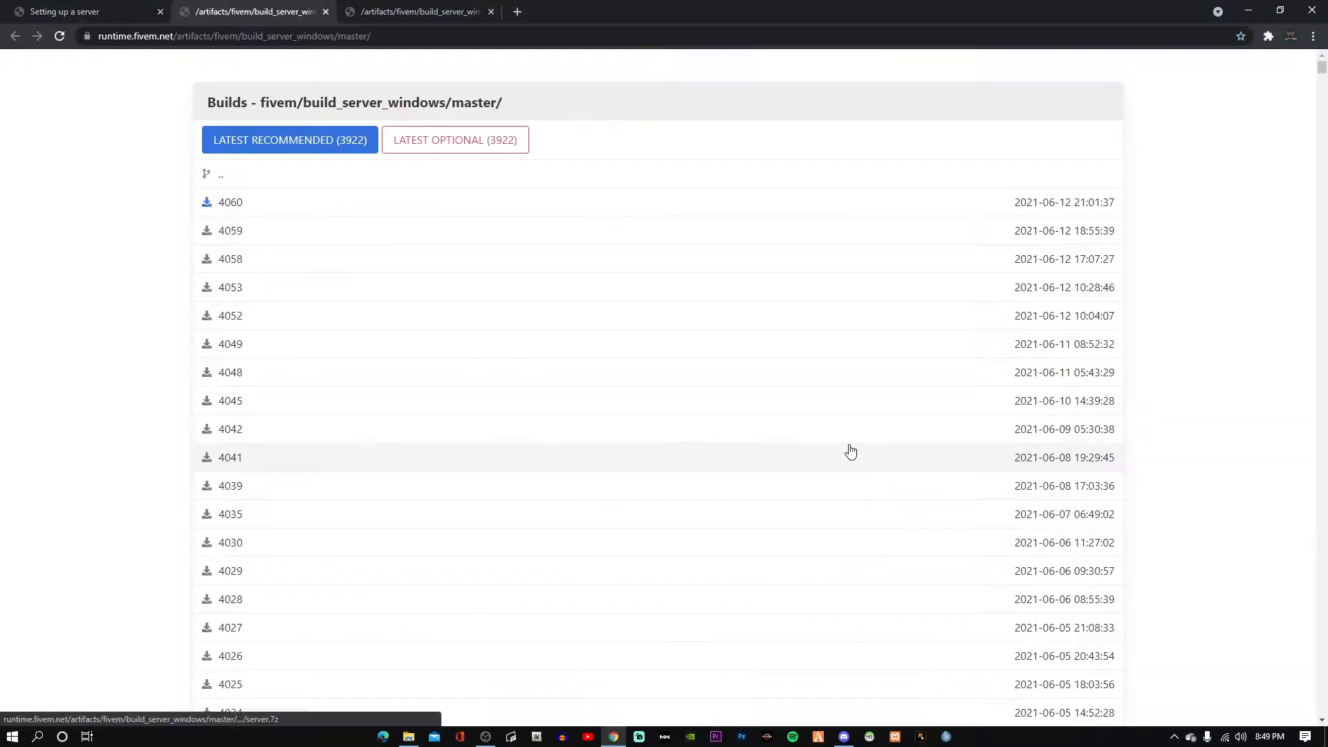
click(339, 145)
click(46, 112)
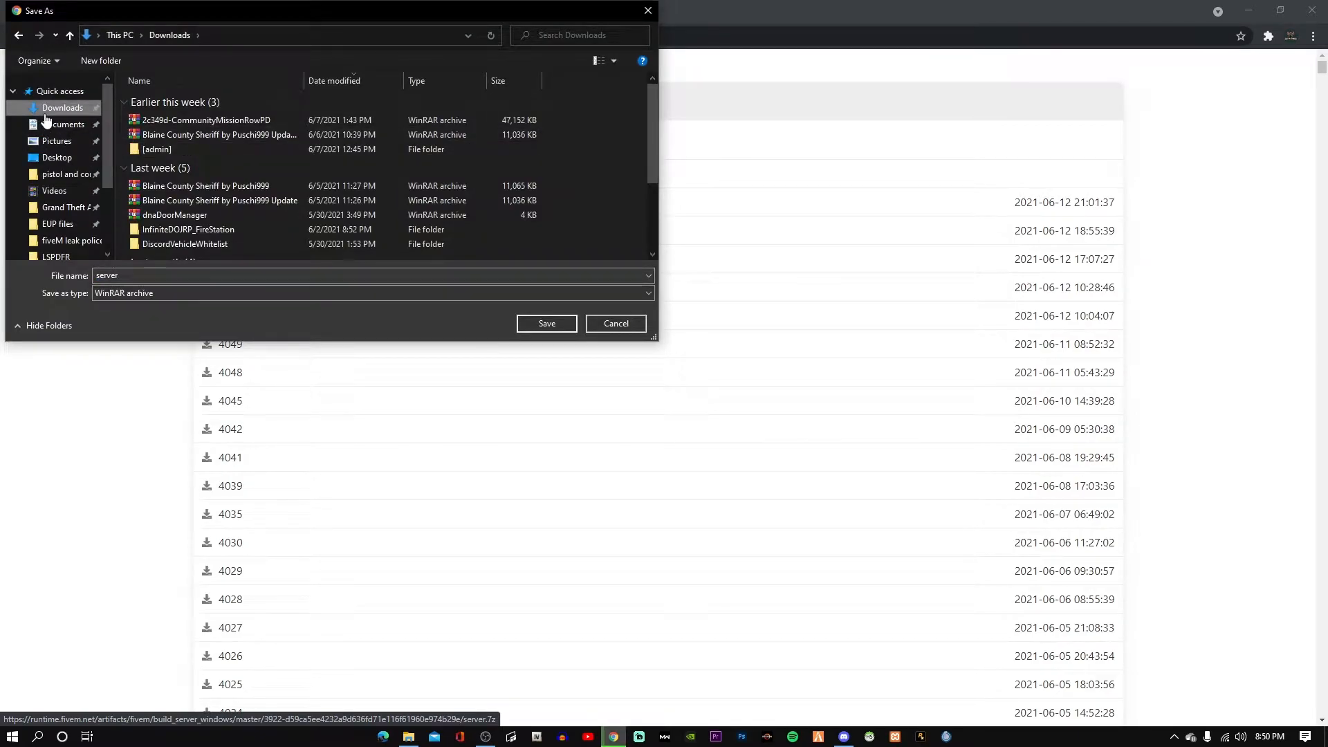
click(546, 324)
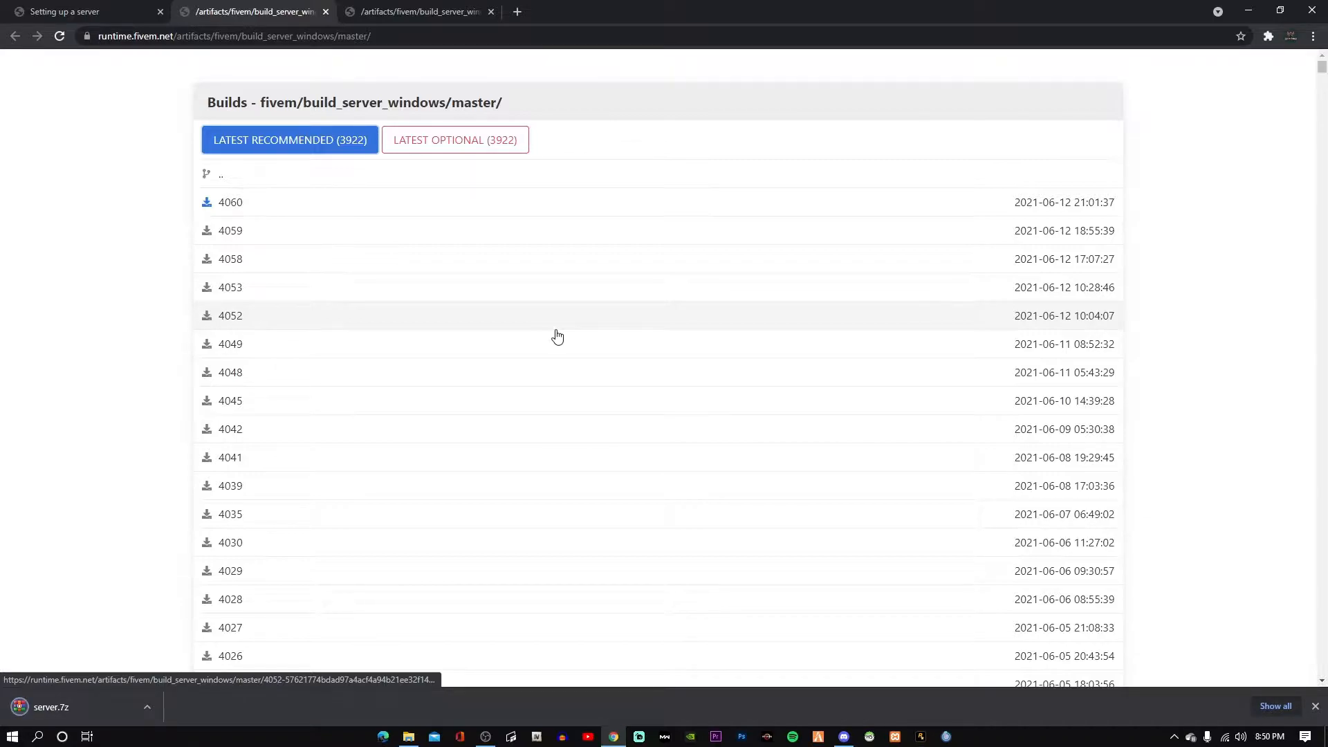
click(122, 707)
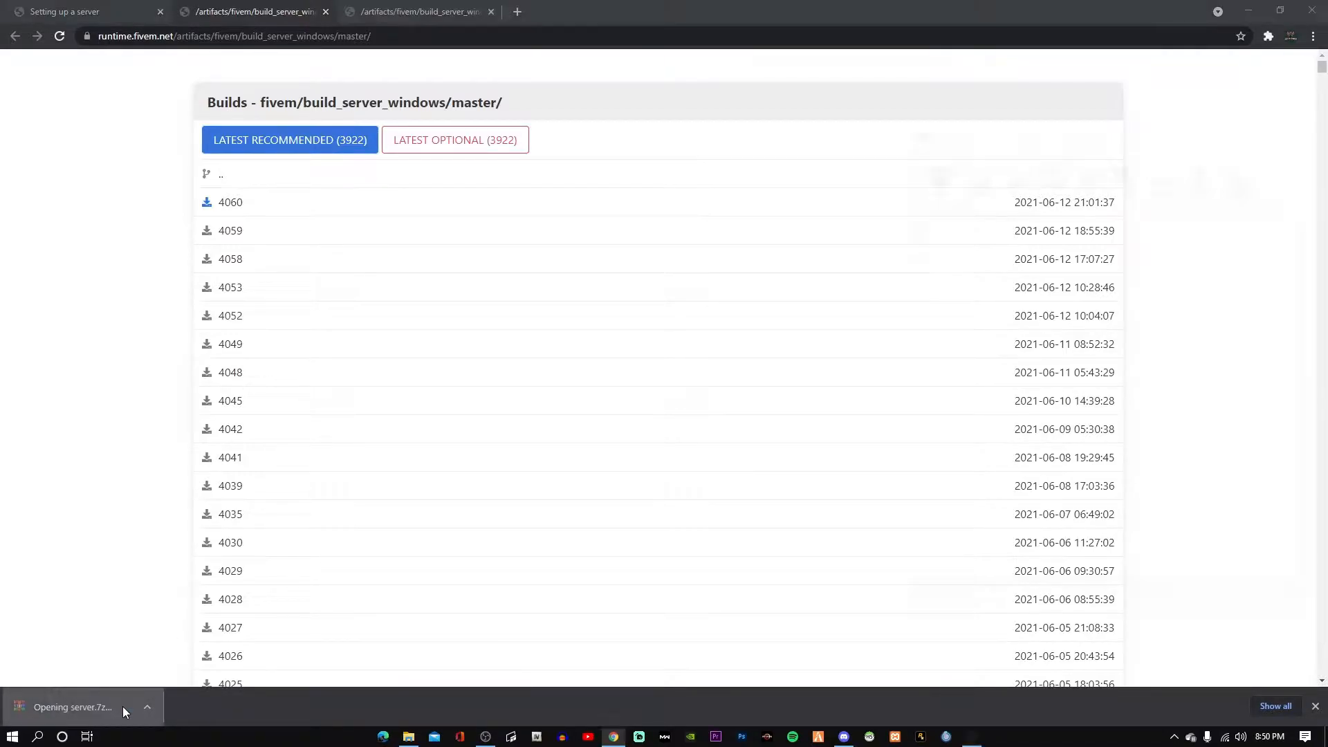
Dismiss the WinRAR license reminder and open the empty C:\FXserver folder beside the archive.
click(1260, 6)
click(1212, 318)
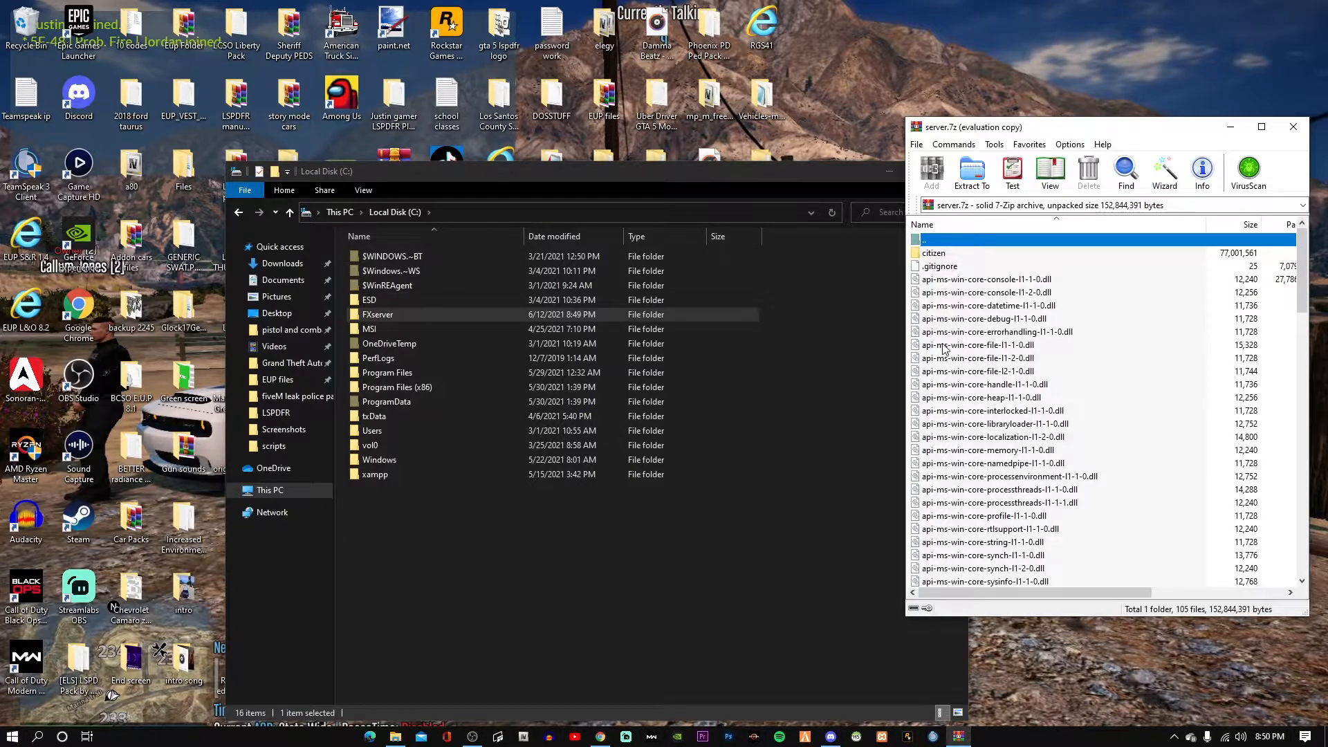
double_click(633, 316)
drag(1075, 130, 1149, 173)
scroll(1060, 493, down, 20)
scroll(1060, 497, up, 10)
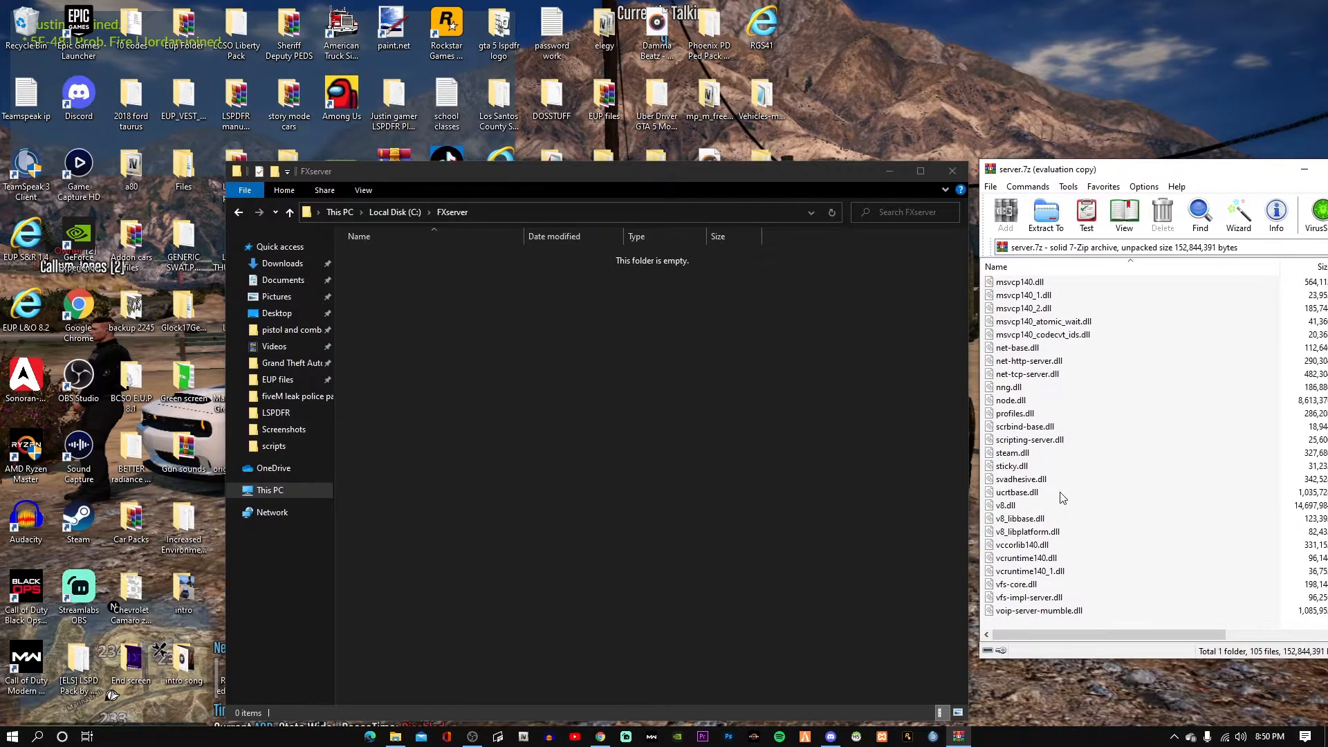
scroll(1058, 507, up, 6)
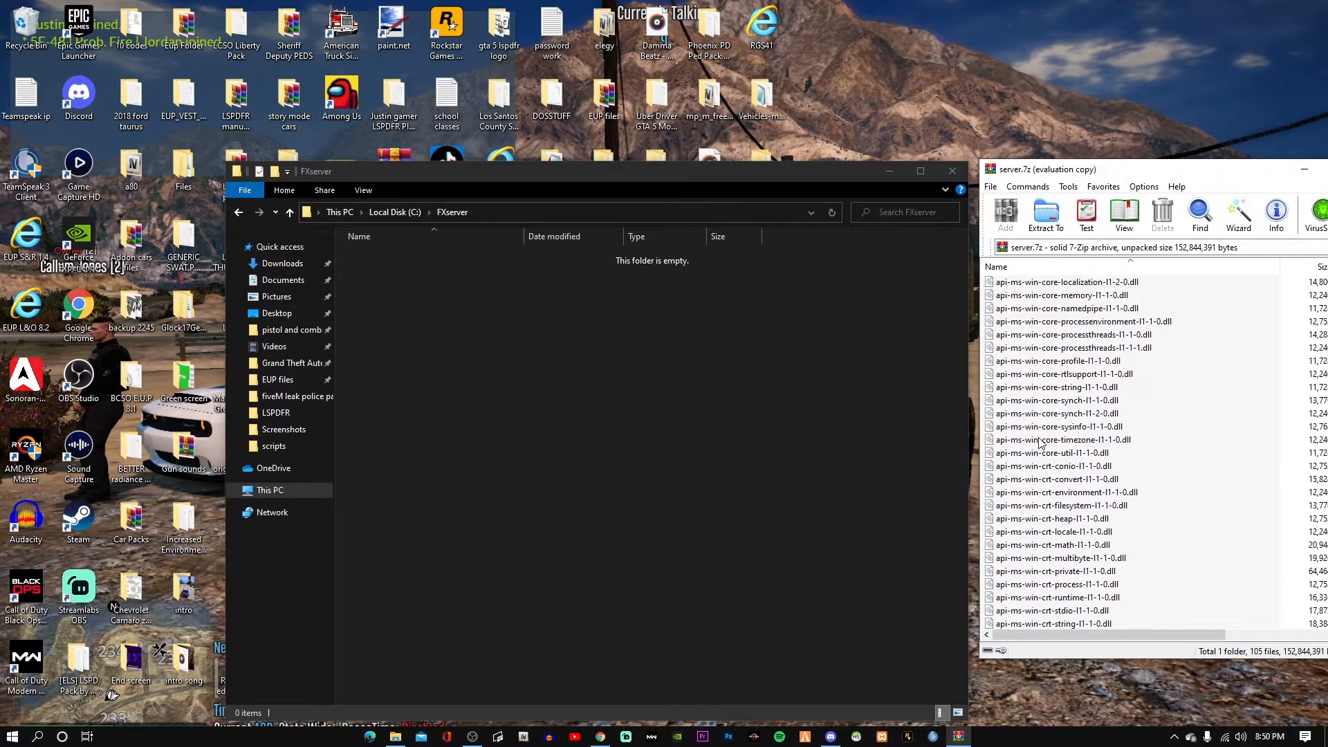
Extract all server.7z contents, including citizen and FXServer.exe, into C:\FXserver and close WinRAR.
click(1036, 413)
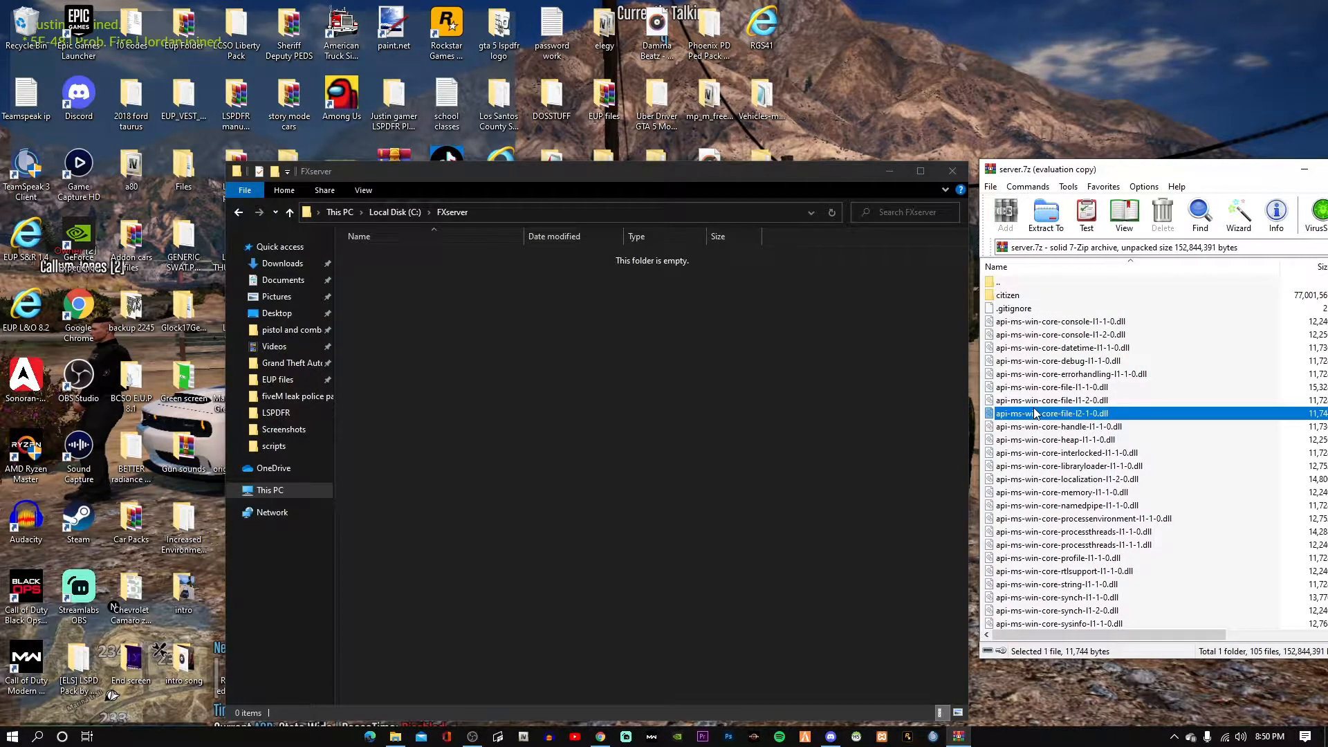
key(ctrl+a)
drag(1026, 284, 881, 368)
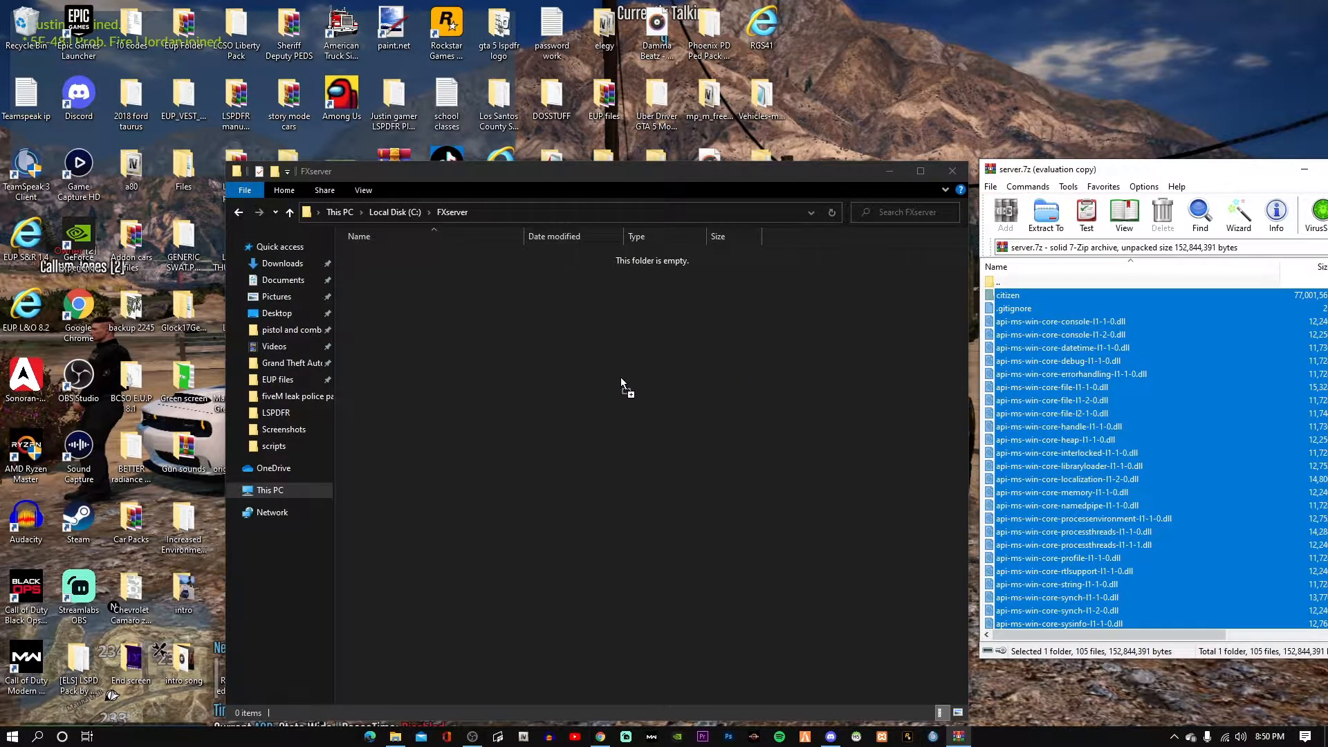
drag(570, 383, 570, 383)
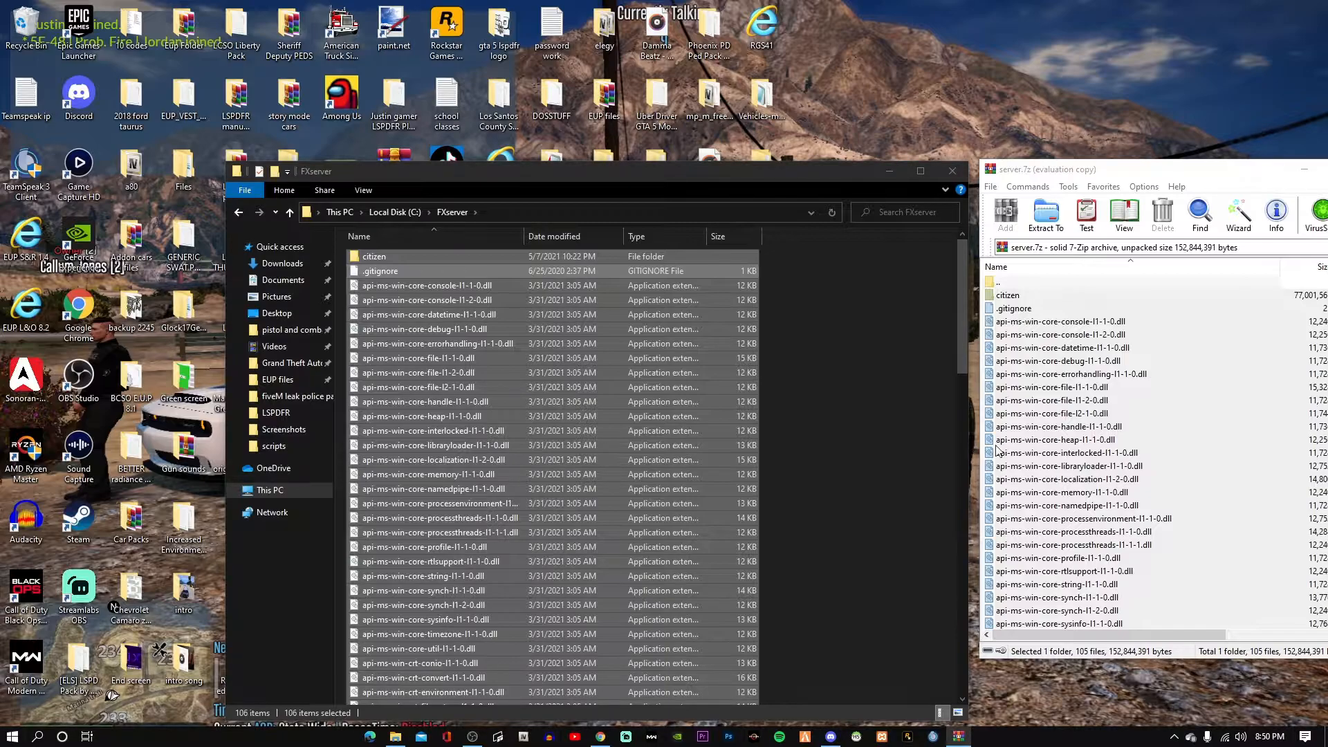
click(839, 216)
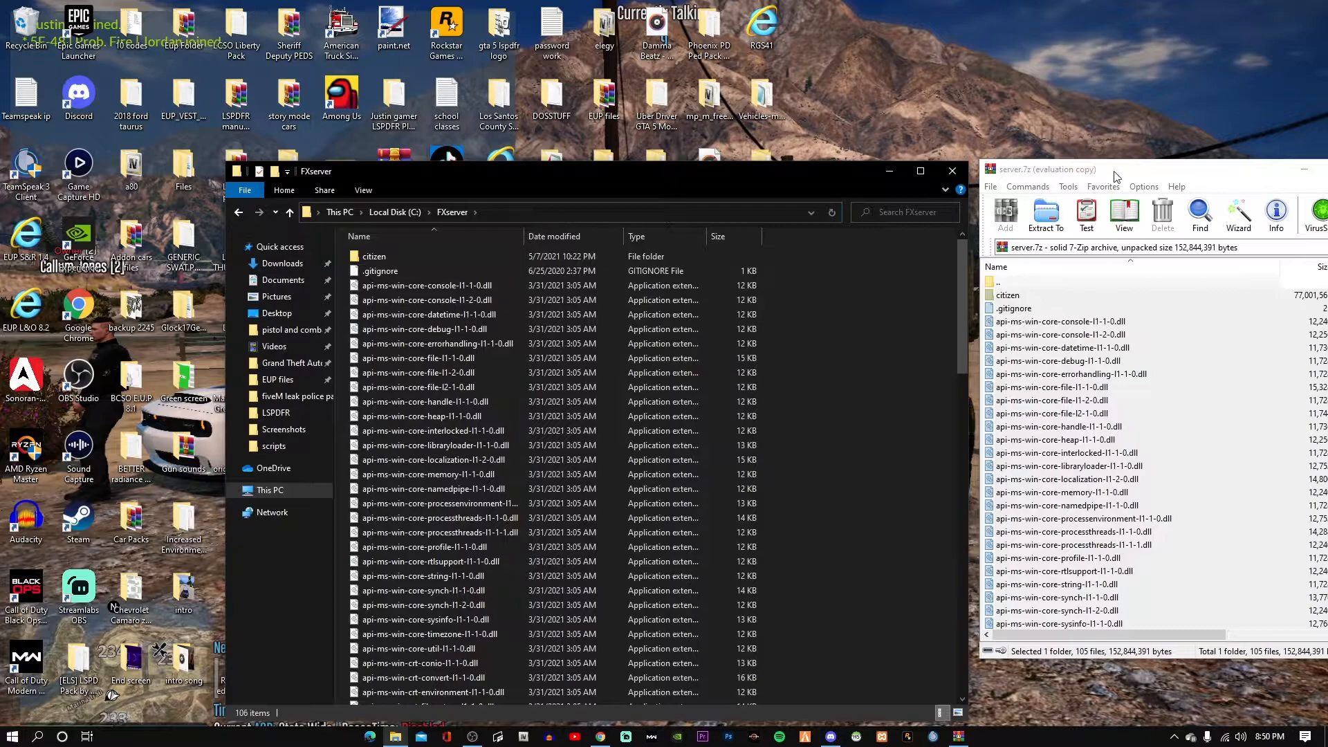
drag(1115, 177, 915, 193)
scroll(978, 474, down, 10)
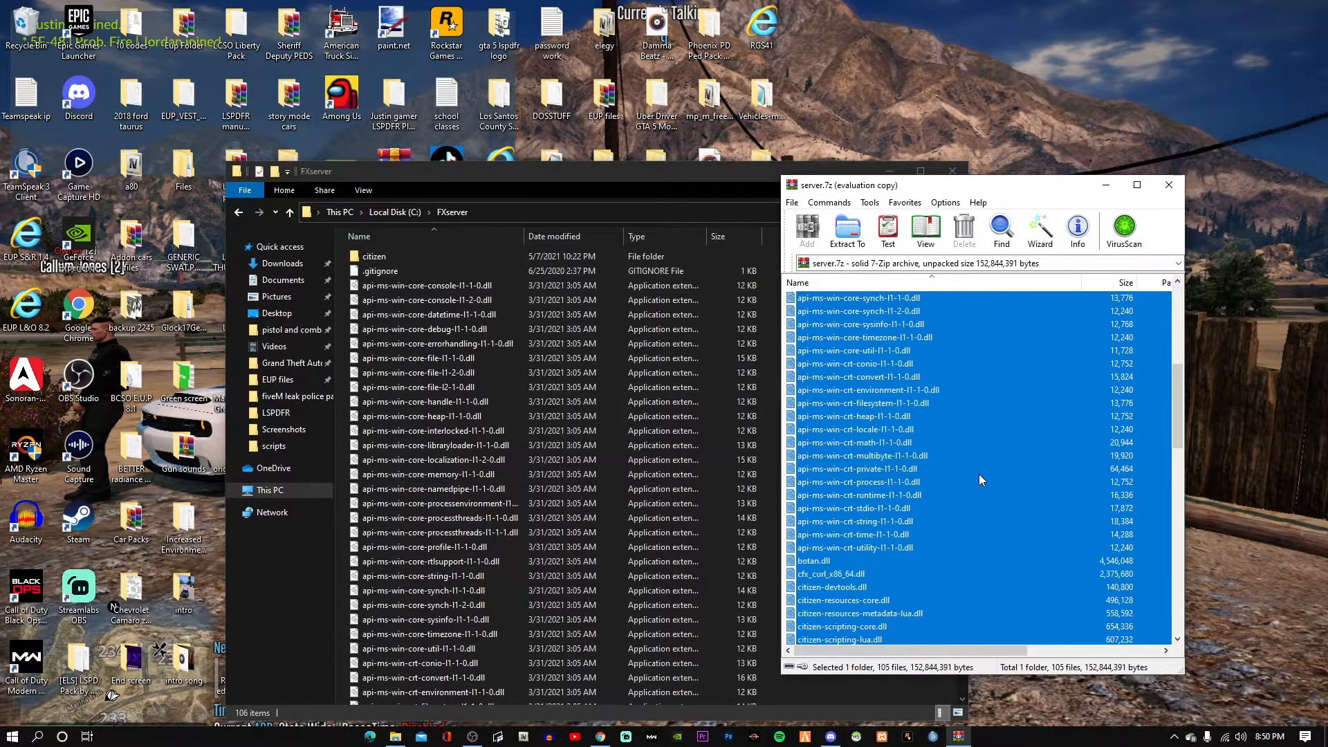
click(1168, 184)
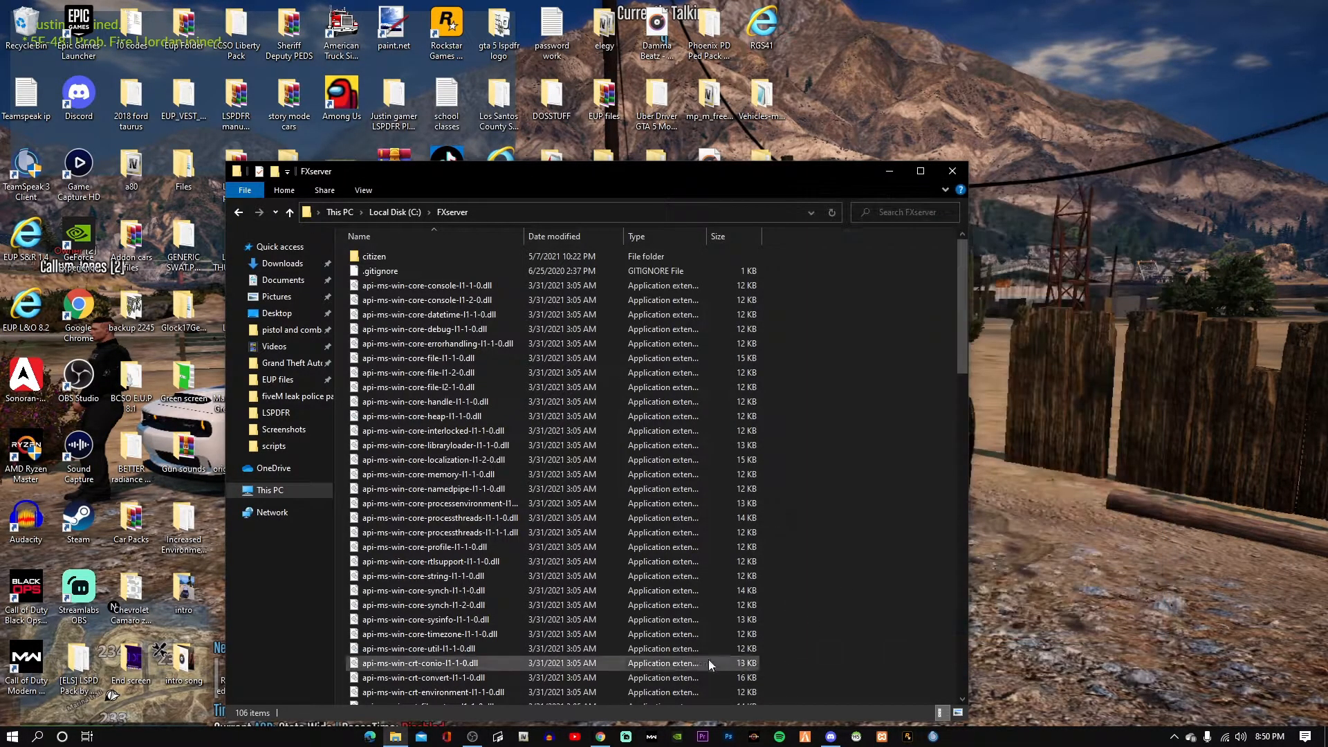
Close both artifacts builds tabs, leaving the server setup guide open.
click(612, 737)
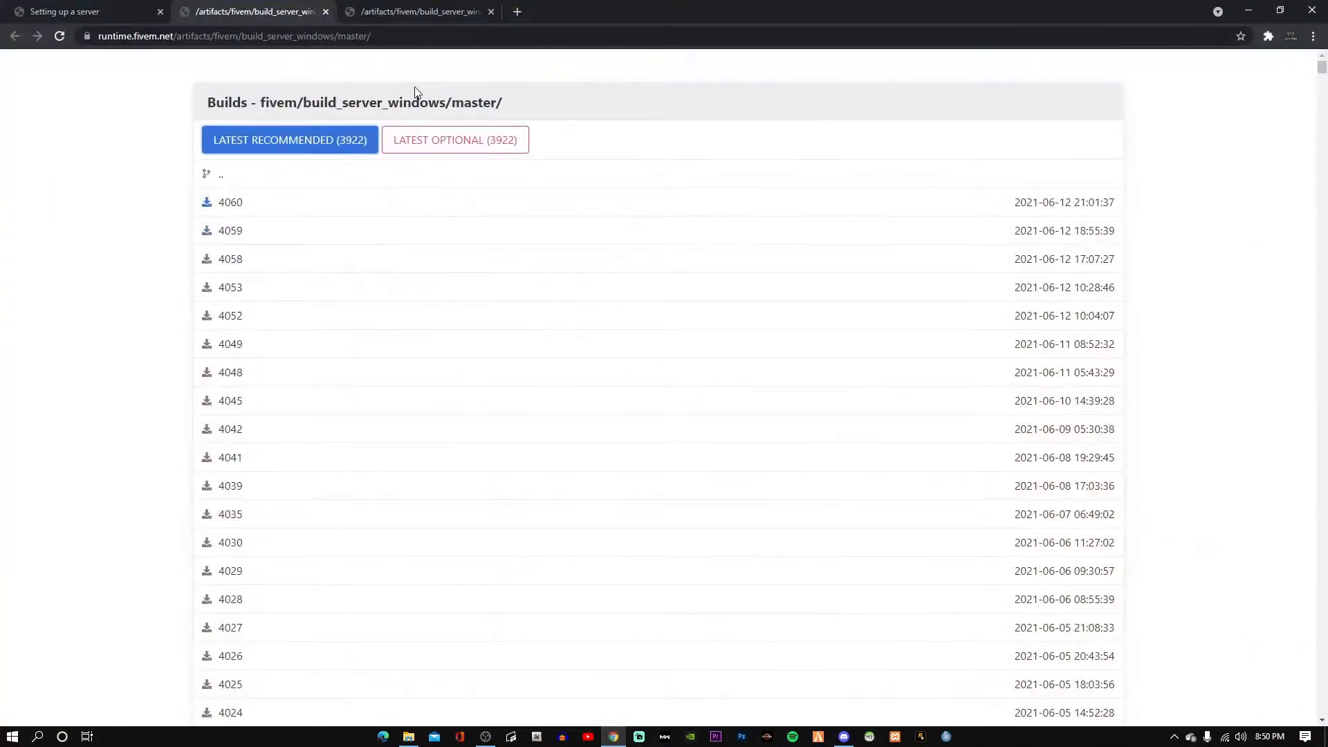
click(52, 10)
click(326, 12)
click(326, 12)
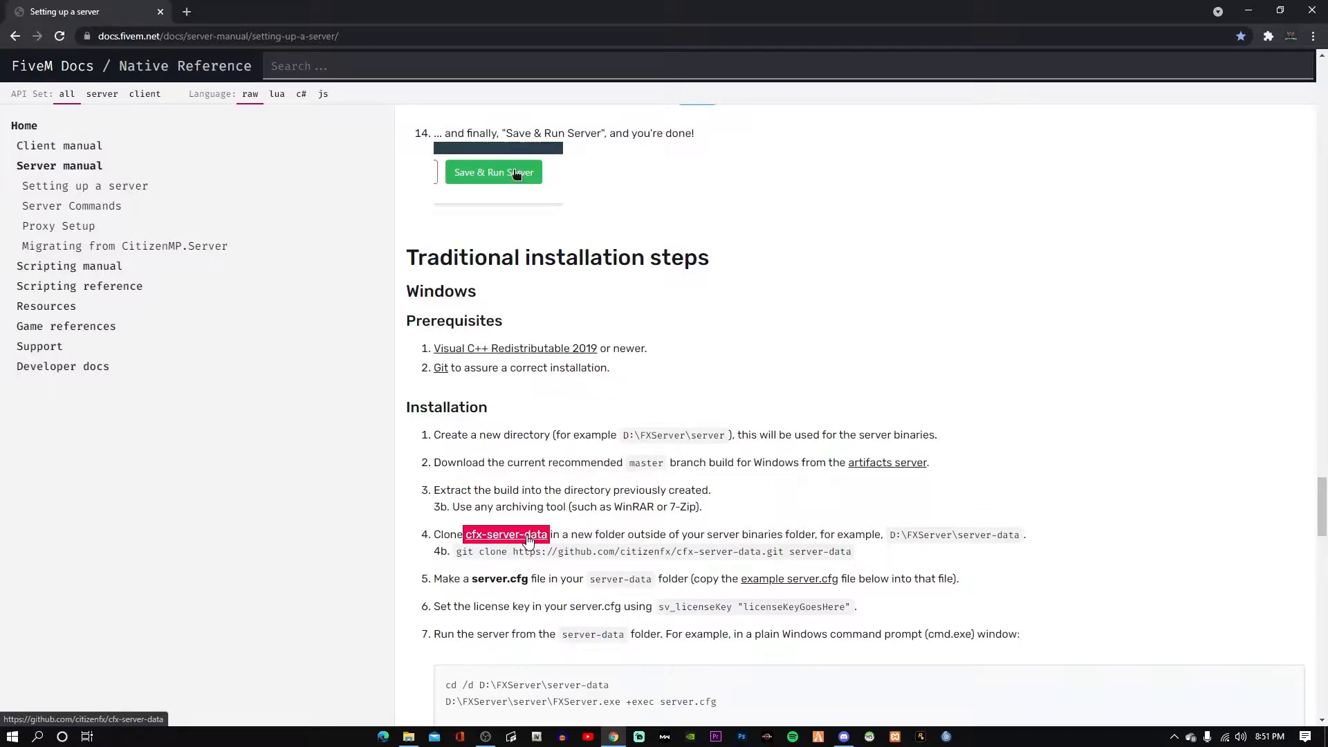
Download cfx-server-data-master.zip from GitHub into Downloads and open it in WinRAR.
click(527, 536)
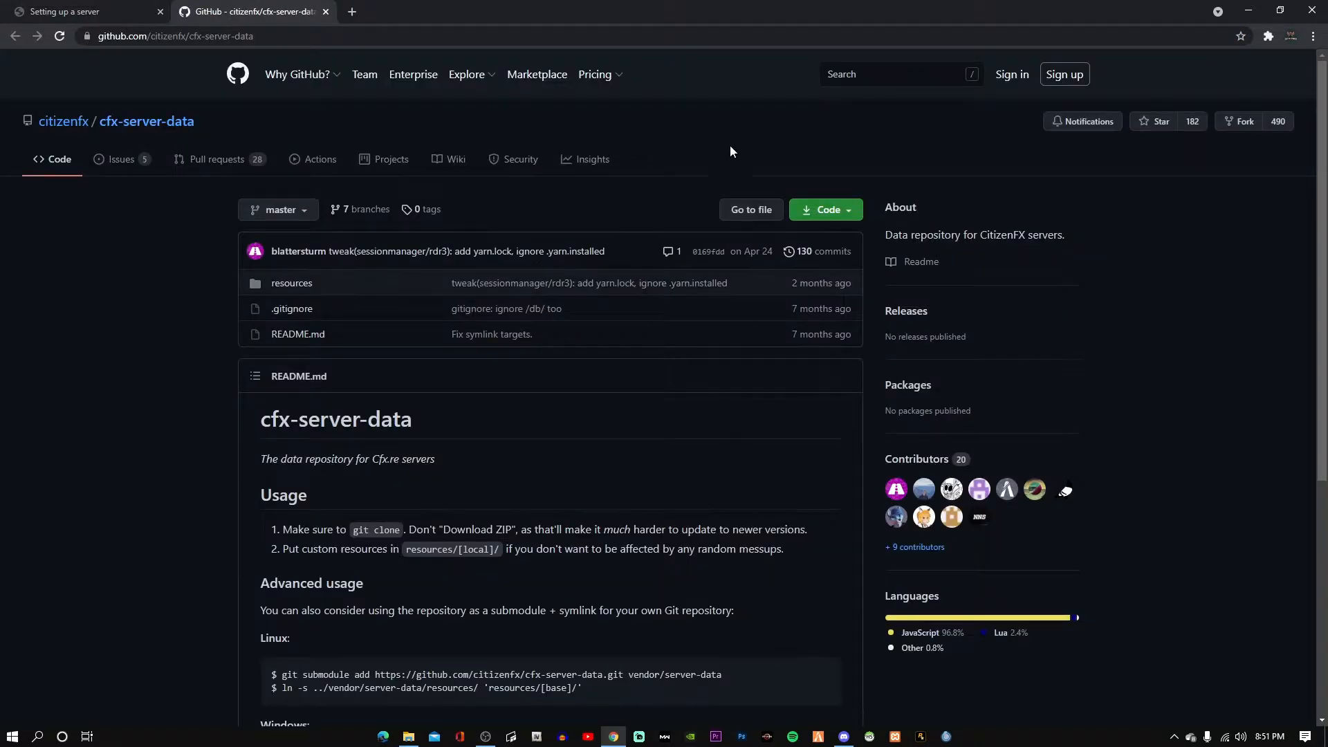
click(827, 209)
click(730, 397)
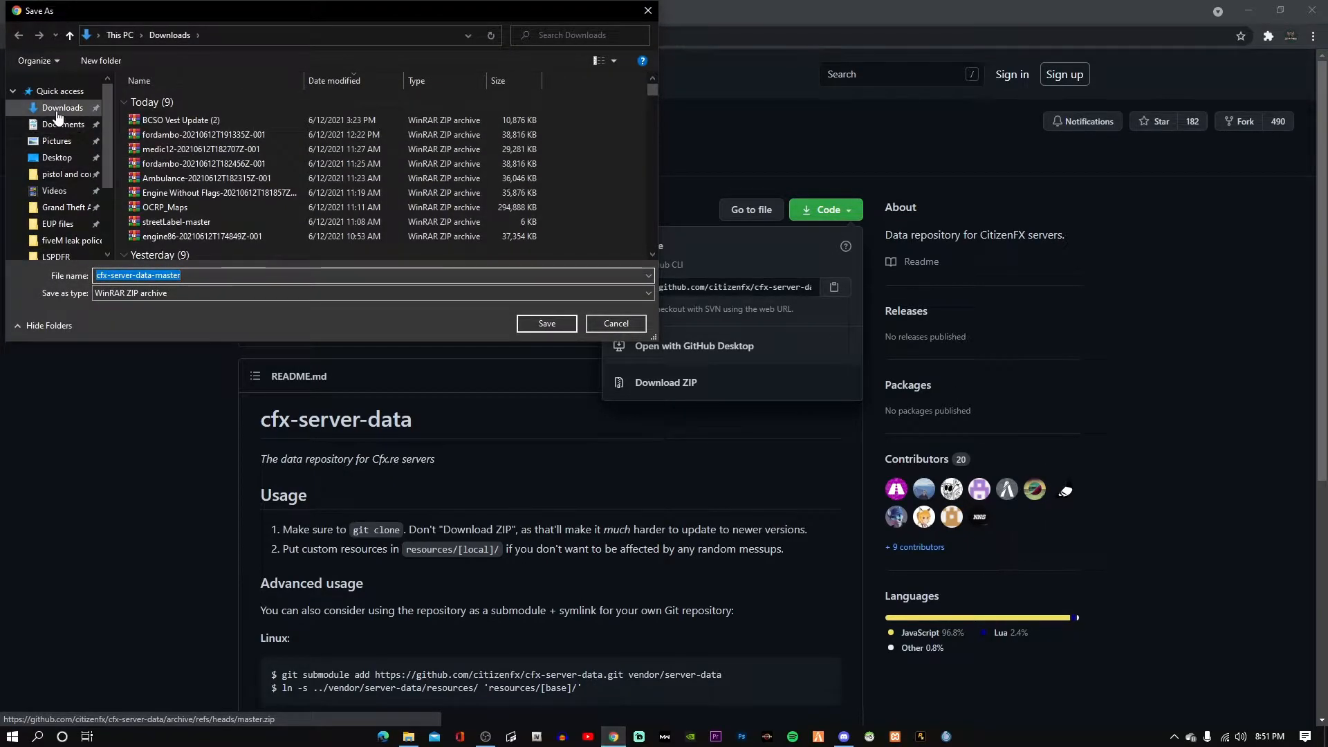
click(58, 108)
click(553, 329)
click(86, 709)
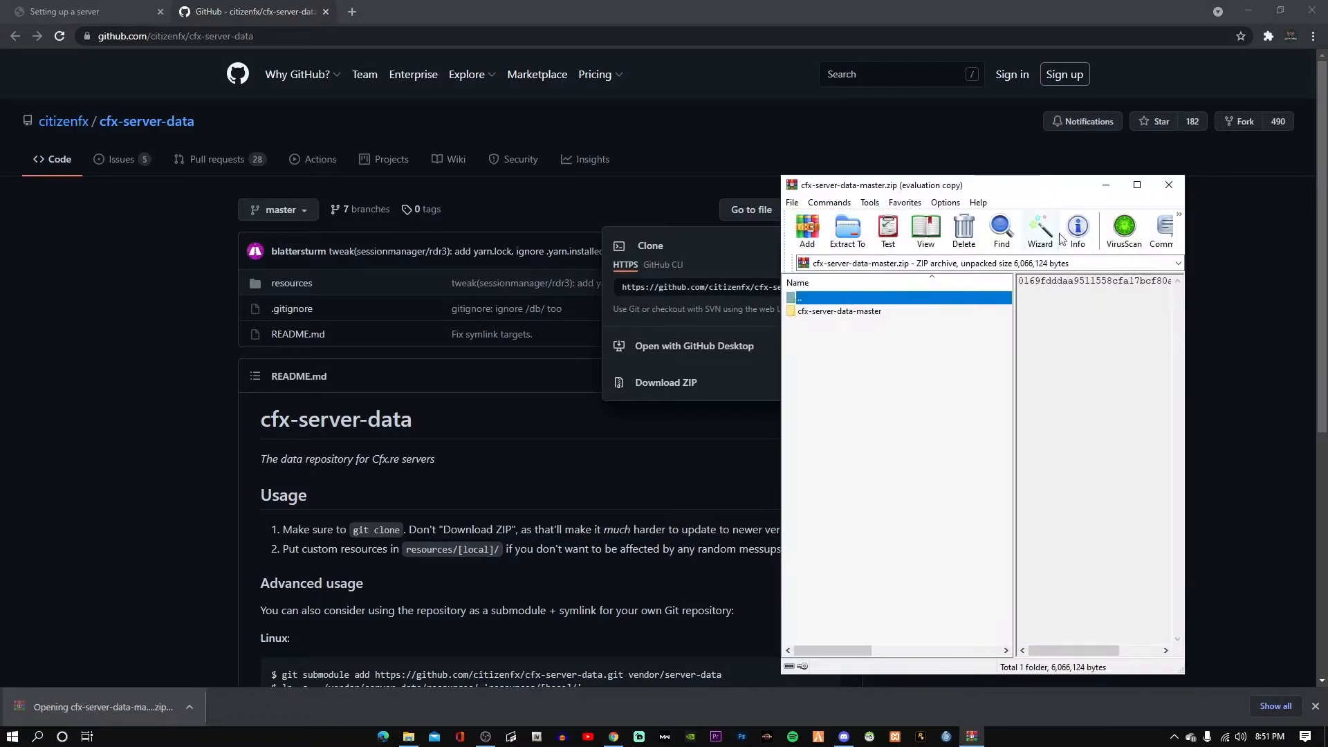
click(1091, 377)
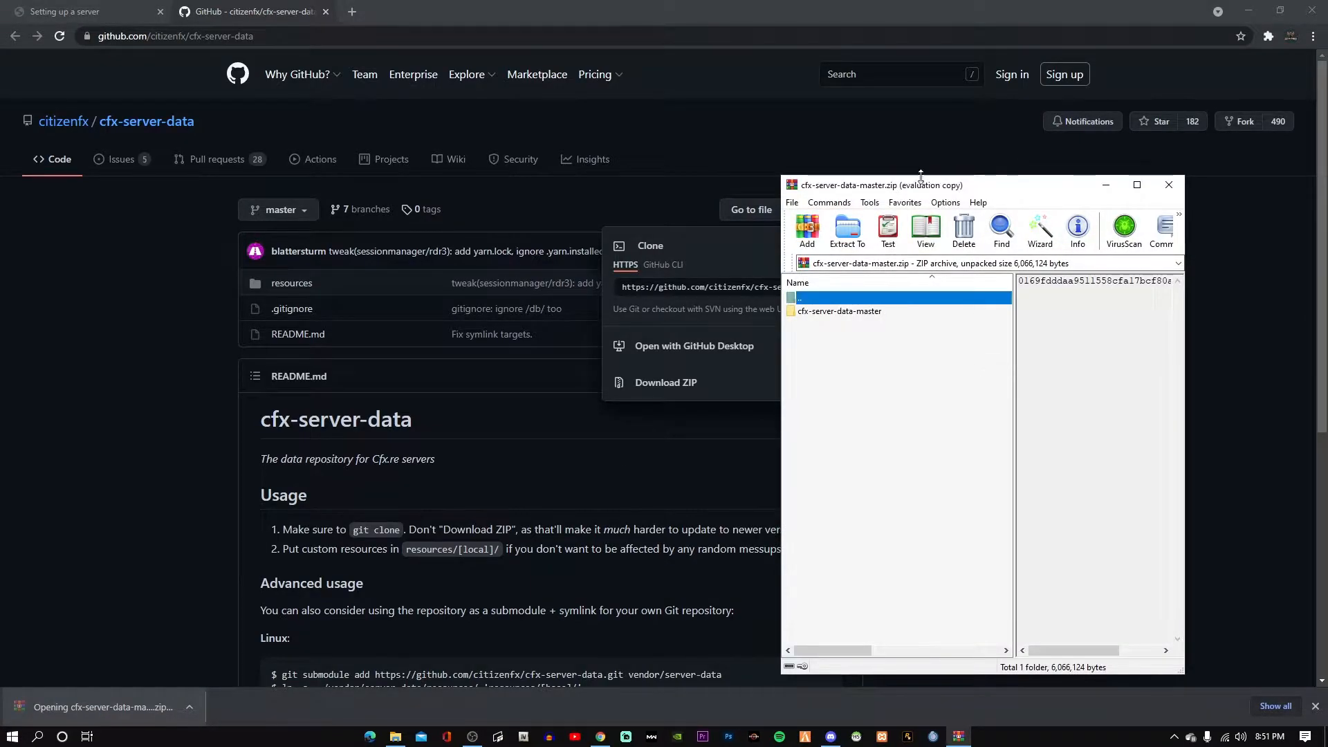
click(1248, 10)
Move resources, .gitignore and README.md into C:\FXserver, replacing the existing .gitignore.
drag(997, 179, 1224, 195)
double_click(1113, 326)
double_click(1111, 326)
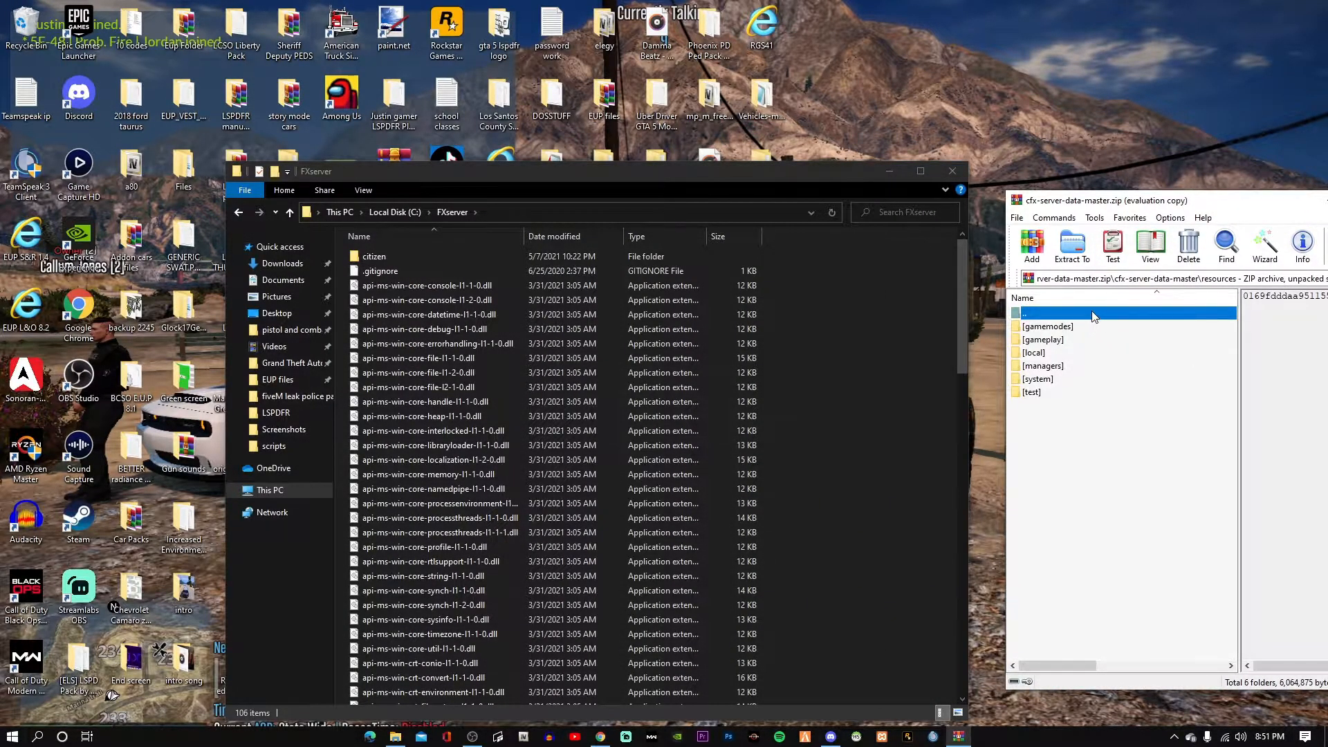
double_click(1093, 314)
double_click(1091, 312)
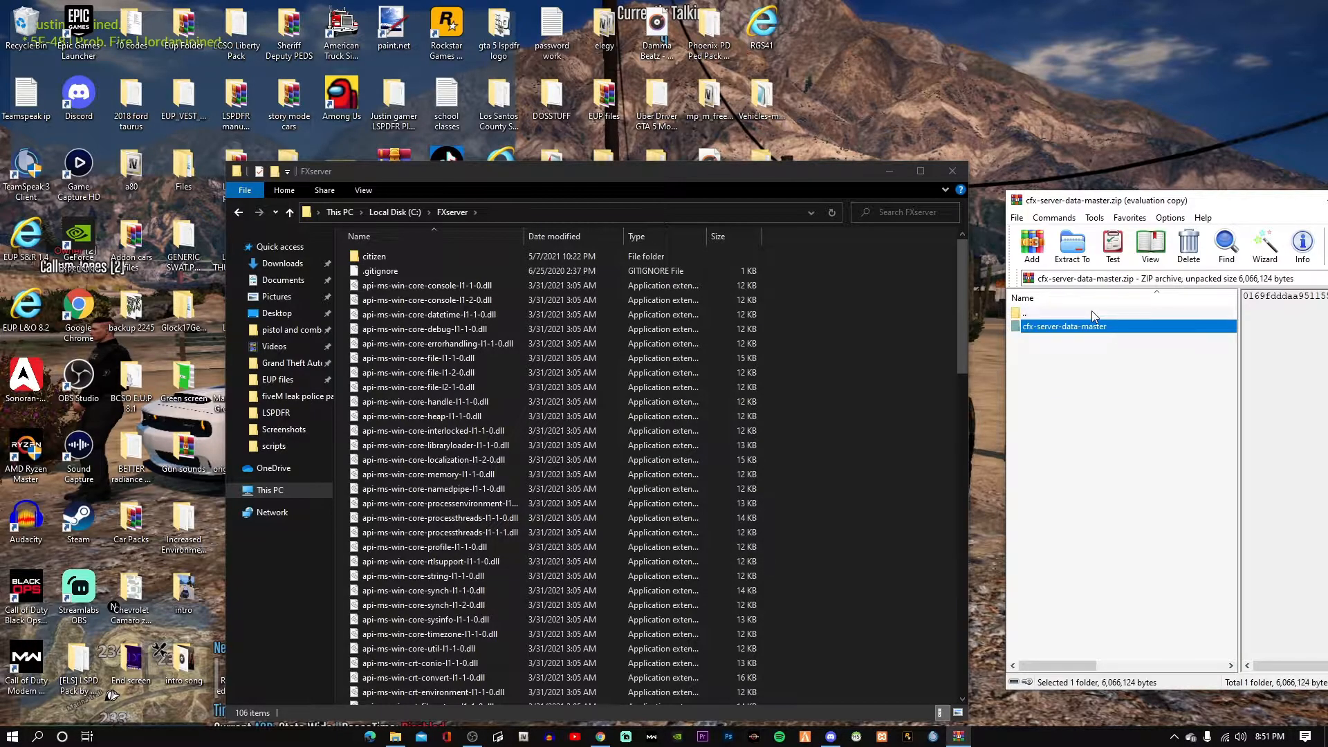
double_click(1138, 325)
drag(1070, 399, 973, 379)
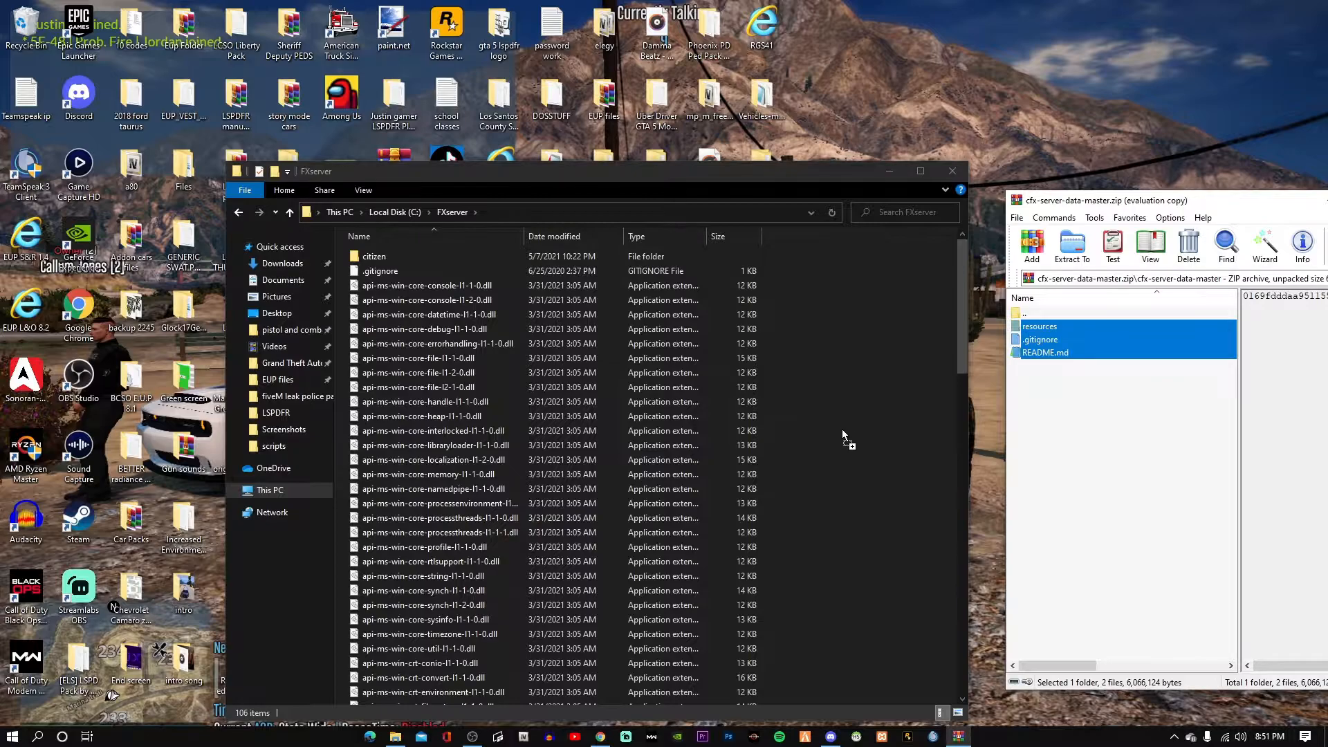
drag(874, 429, 873, 429)
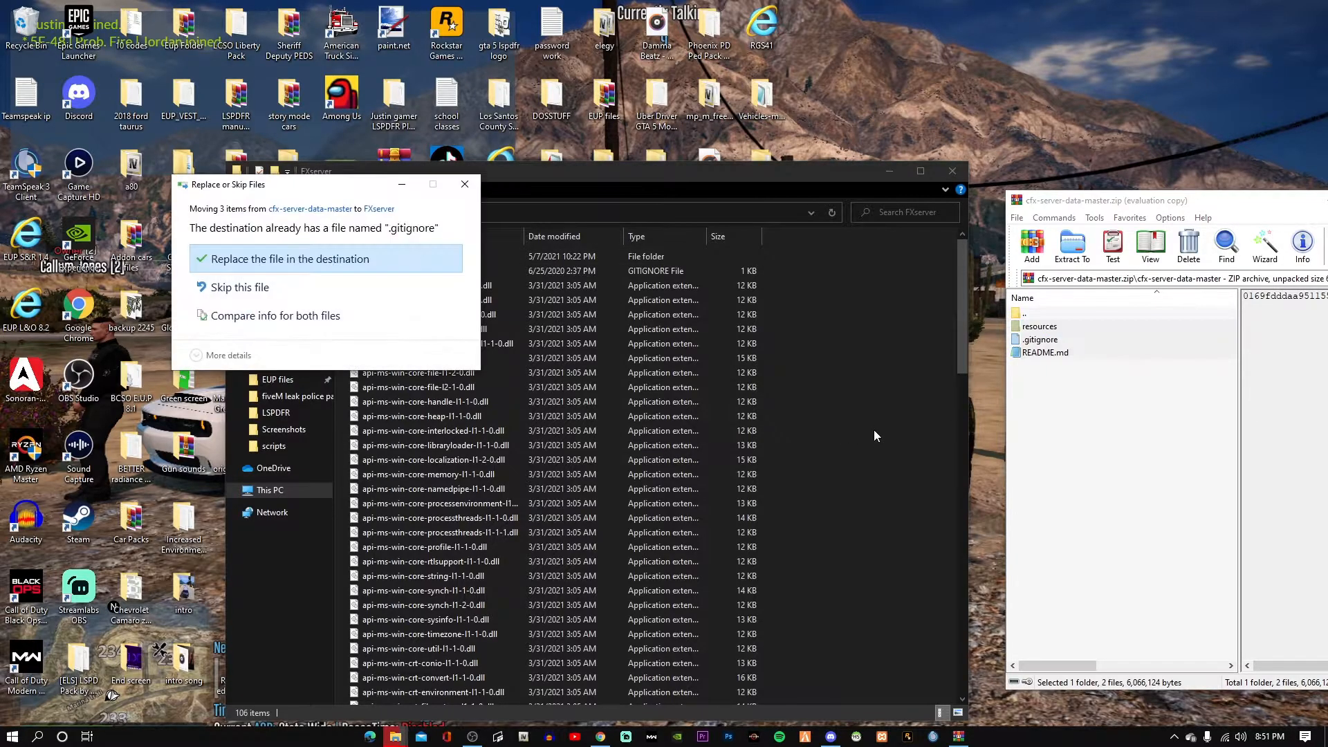
click(370, 261)
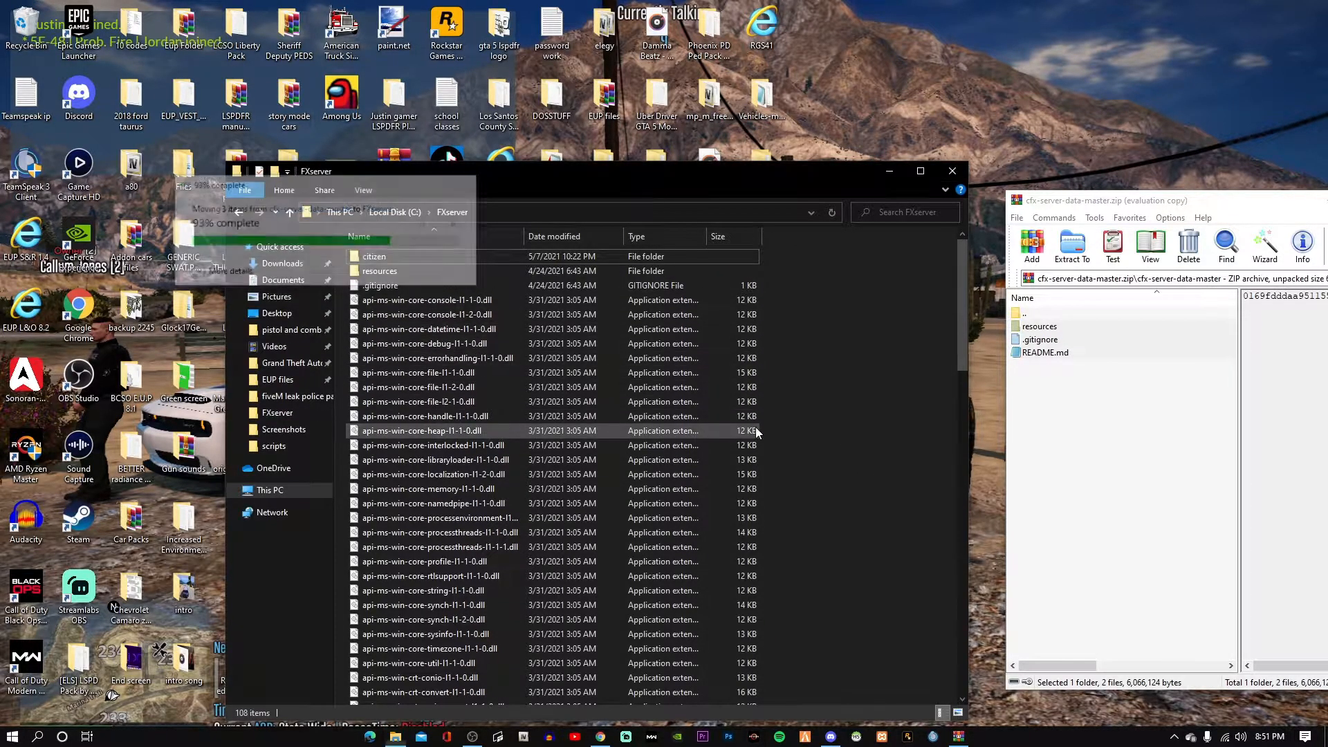
Check the copied resources folder and its [managers] subfolder, then review FXserver's contents.
double_click(470, 271)
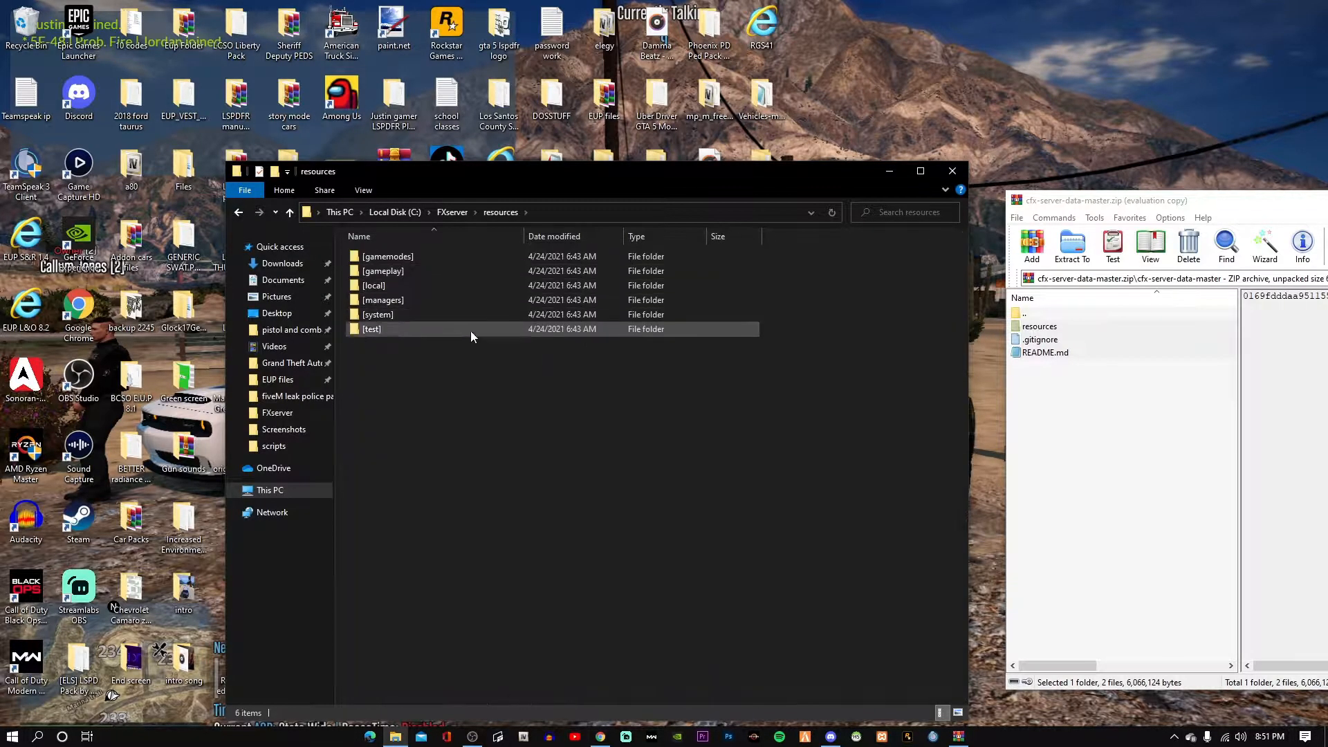
double_click(444, 300)
click(234, 216)
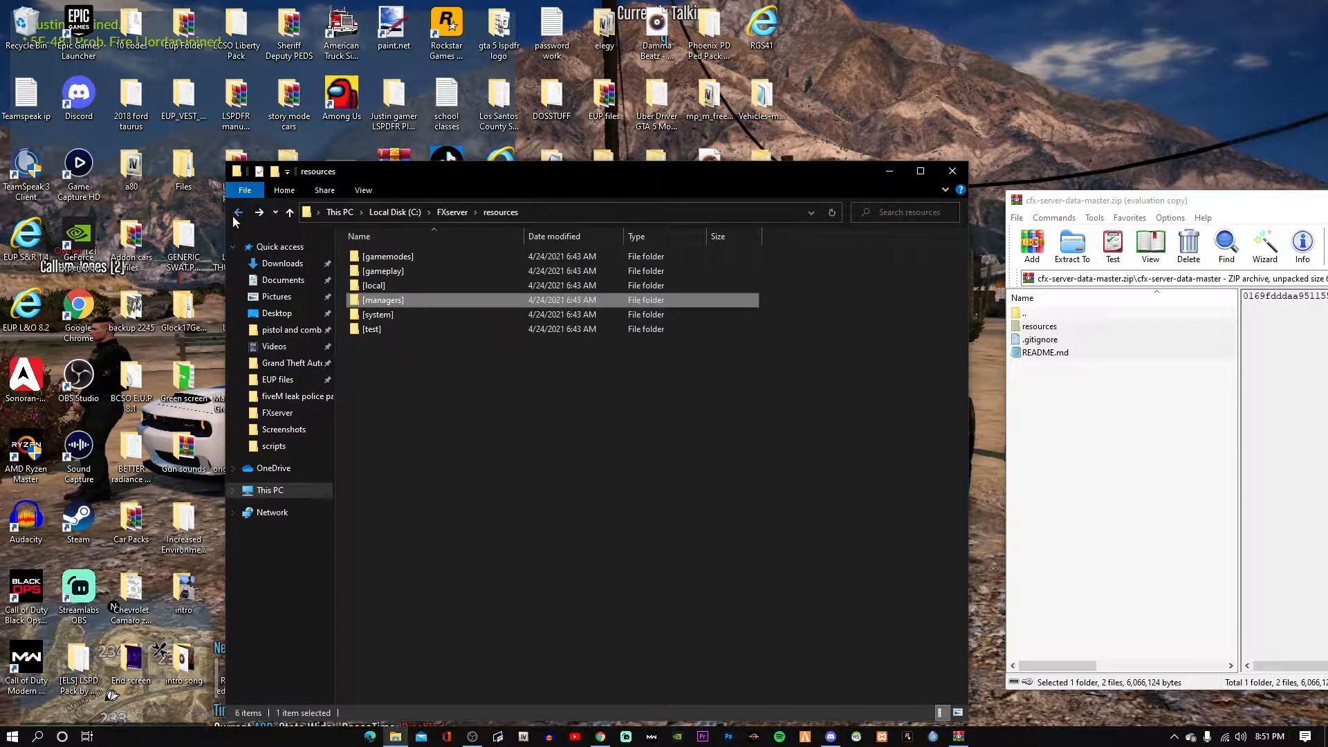
click(234, 216)
scroll(536, 472, down, 5)
scroll(535, 472, down, 19)
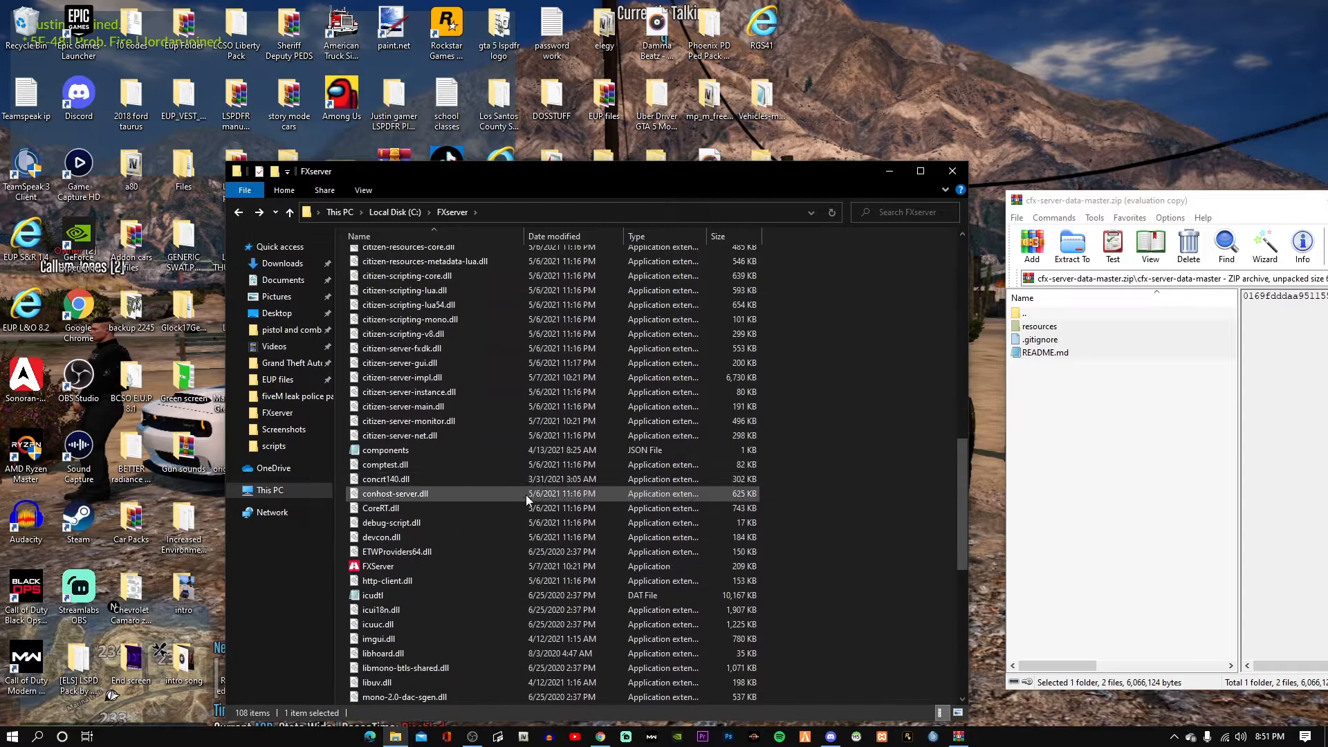
scroll(487, 441, down, 1)
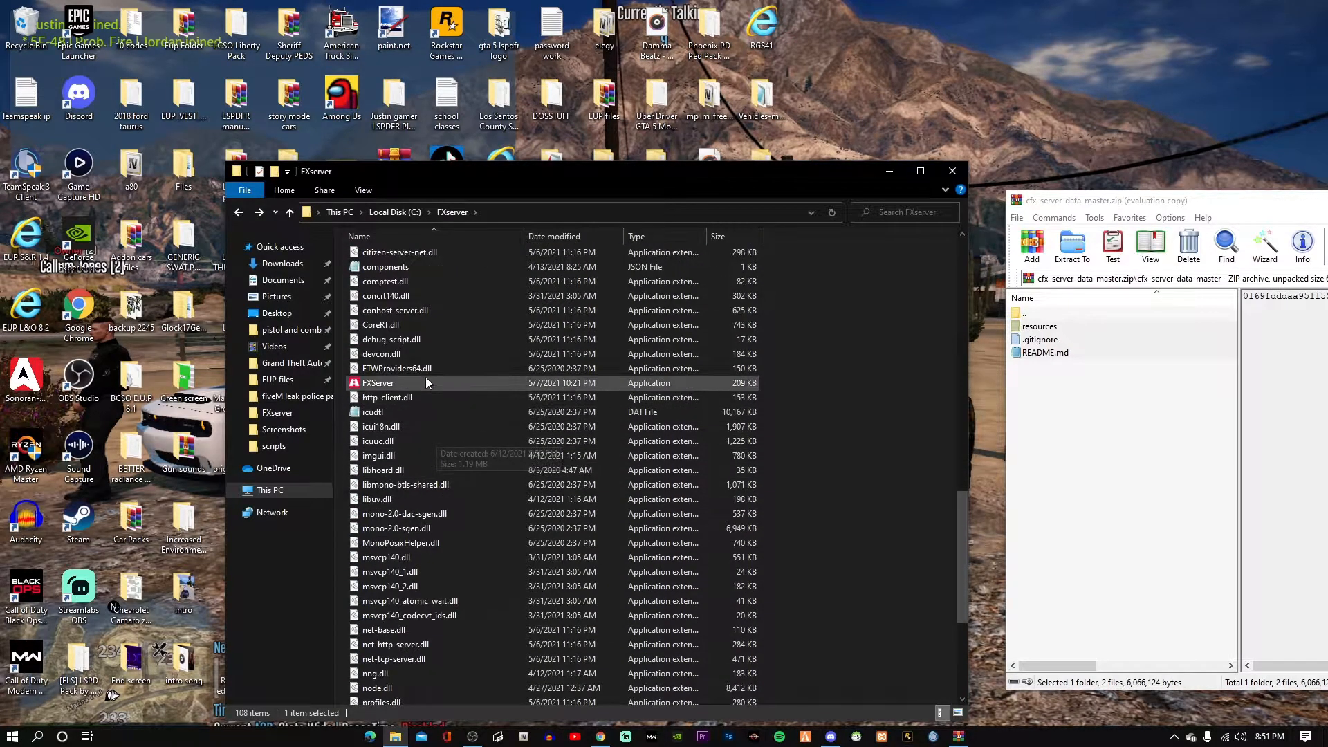
scroll(441, 429, down, 1)
scroll(460, 488, up, 1)
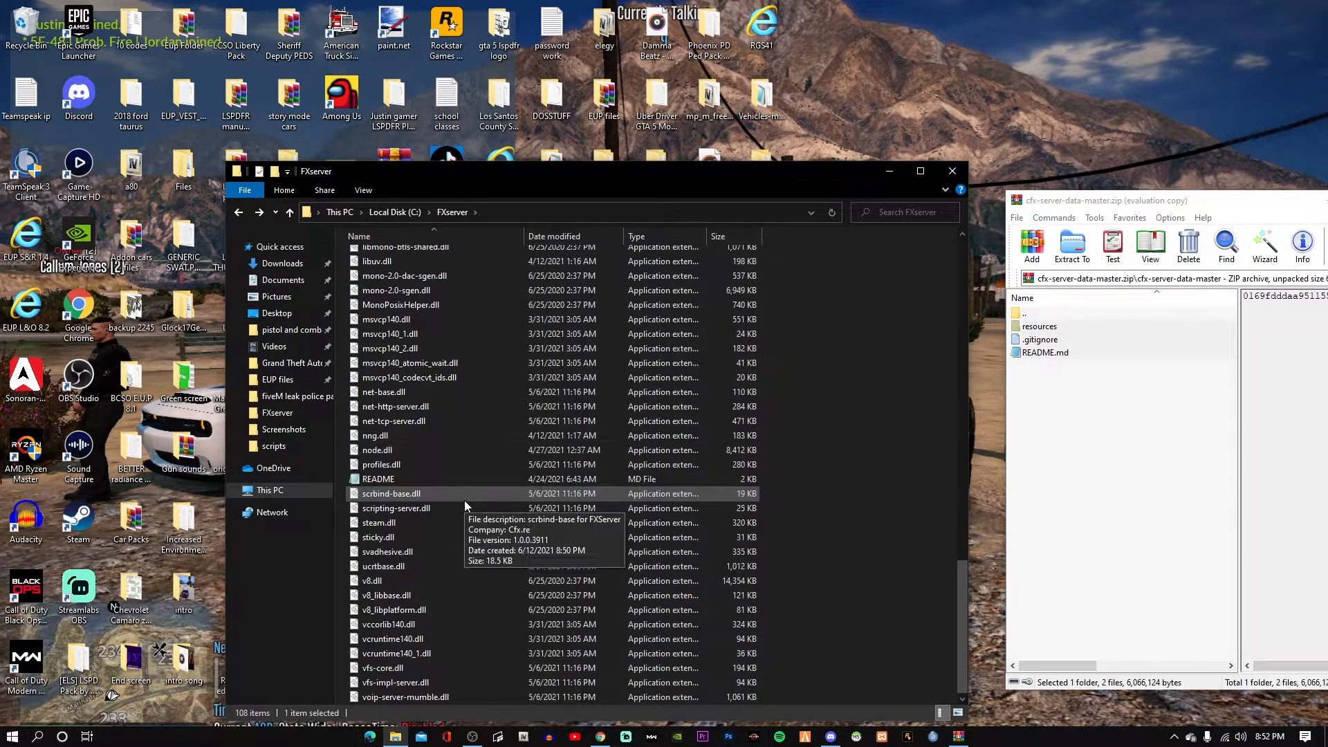
scroll(443, 483, up, 12)
scroll(444, 484, up, 13)
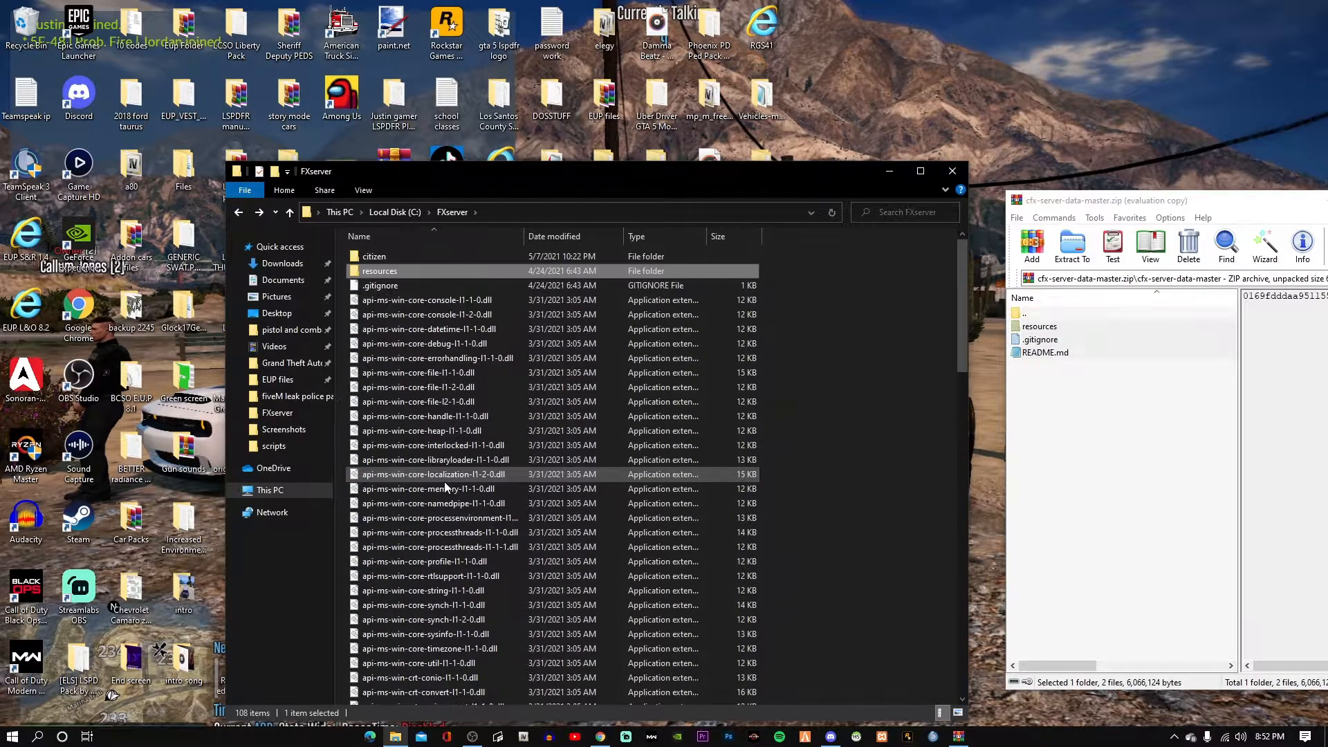
Close the GitHub tab and copy the complete example server.cfg code block.
click(600, 735)
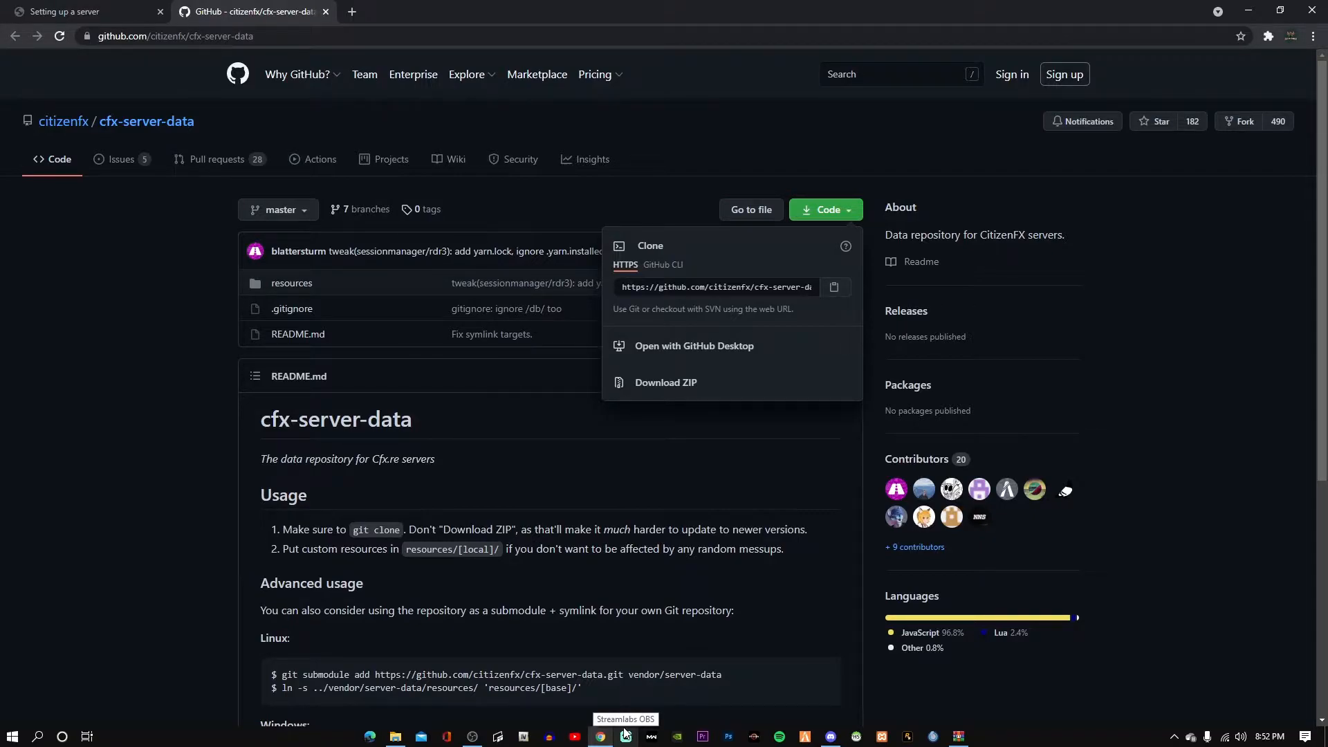
click(323, 12)
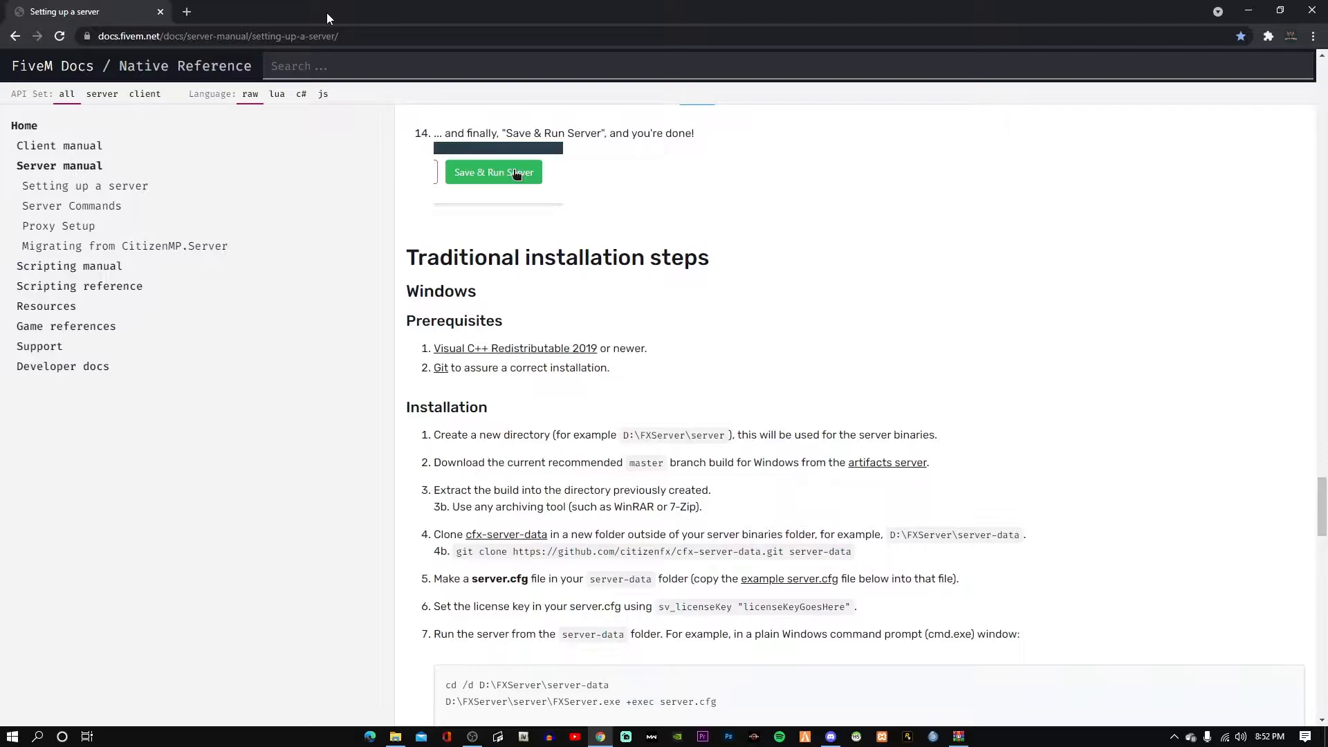
scroll(601, 446, down, 10)
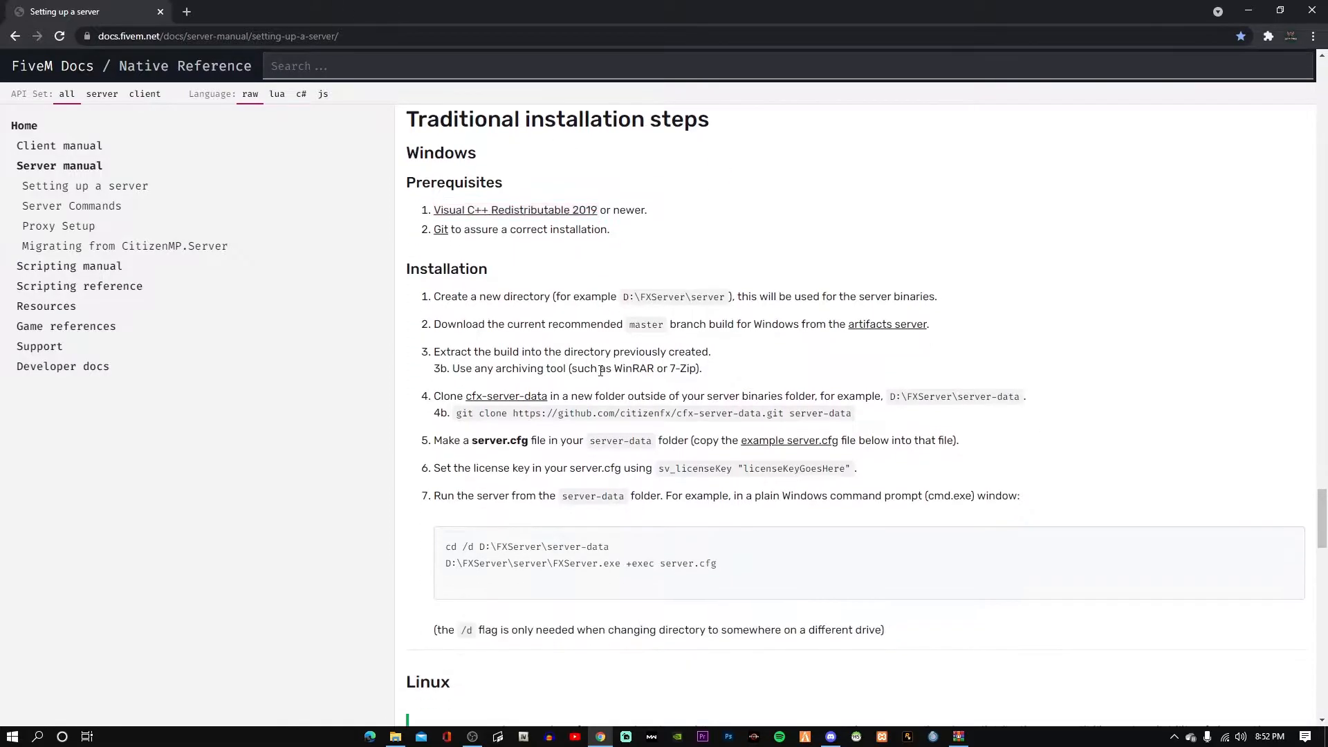
scroll(602, 446, down, 2)
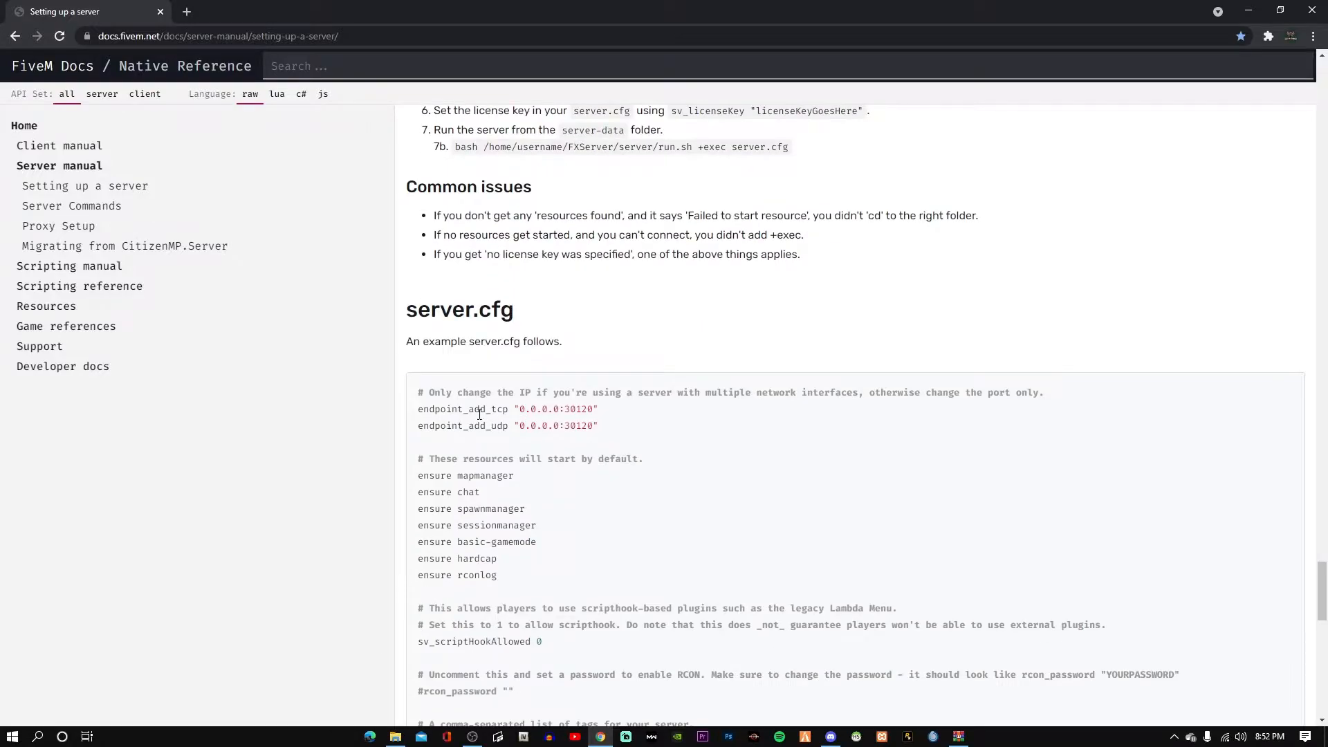
drag(419, 392, 567, 563)
right_click(476, 491)
click(482, 493)
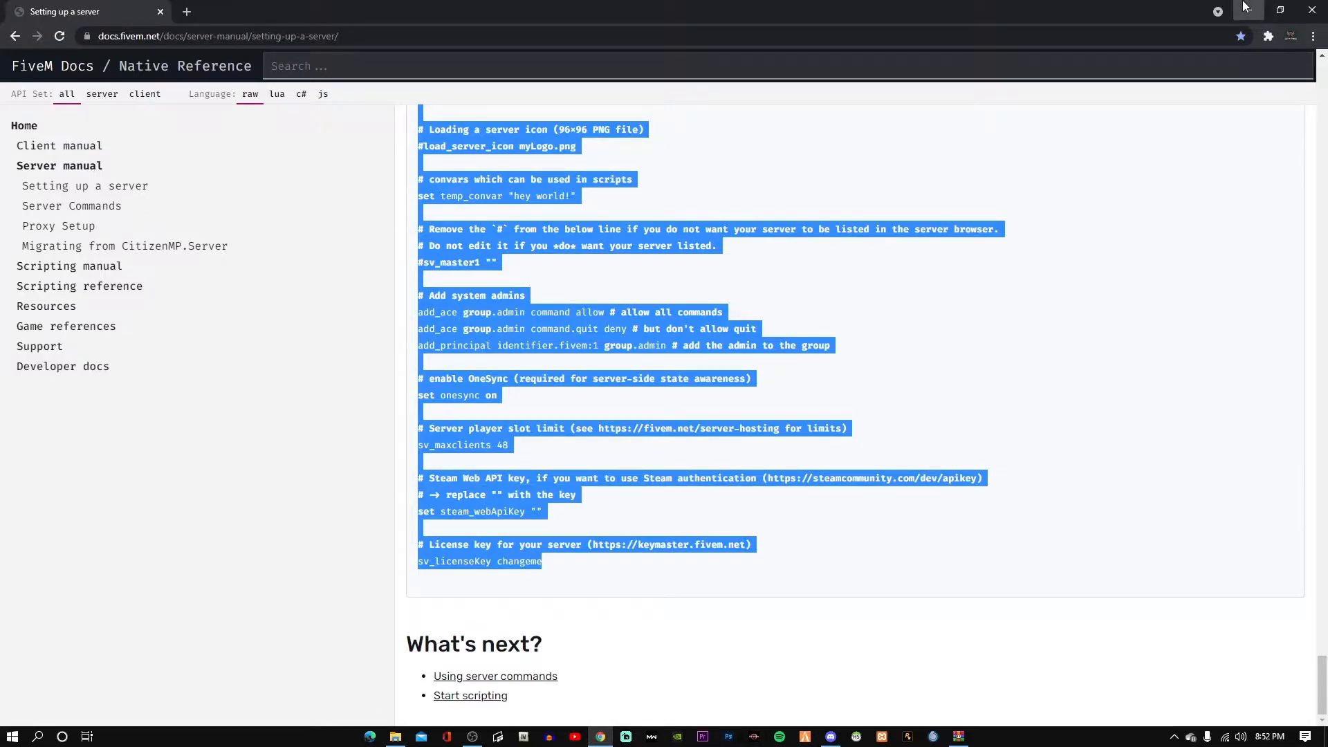
Close the WinRAR archive window, pause the screen recording, and return to the FXserver folder.
click(754, 737)
drag(1206, 201, 1047, 223)
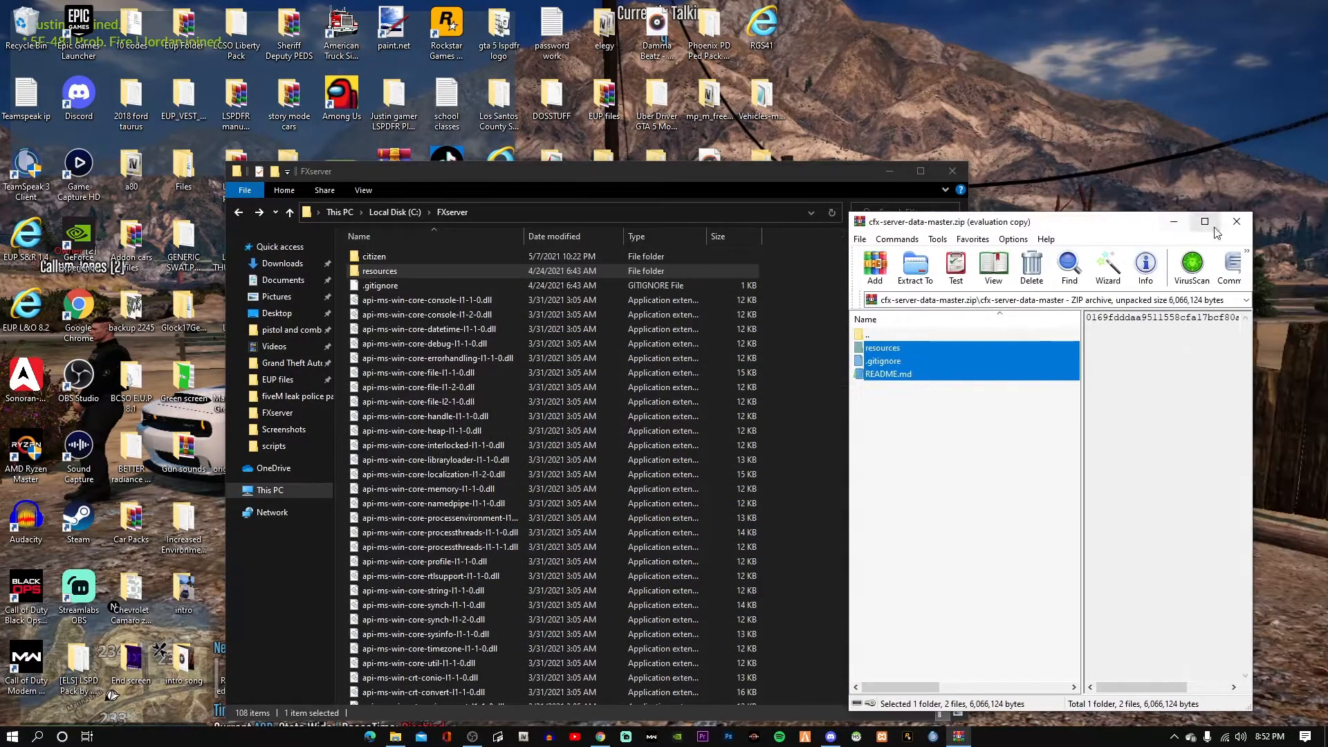
click(1227, 226)
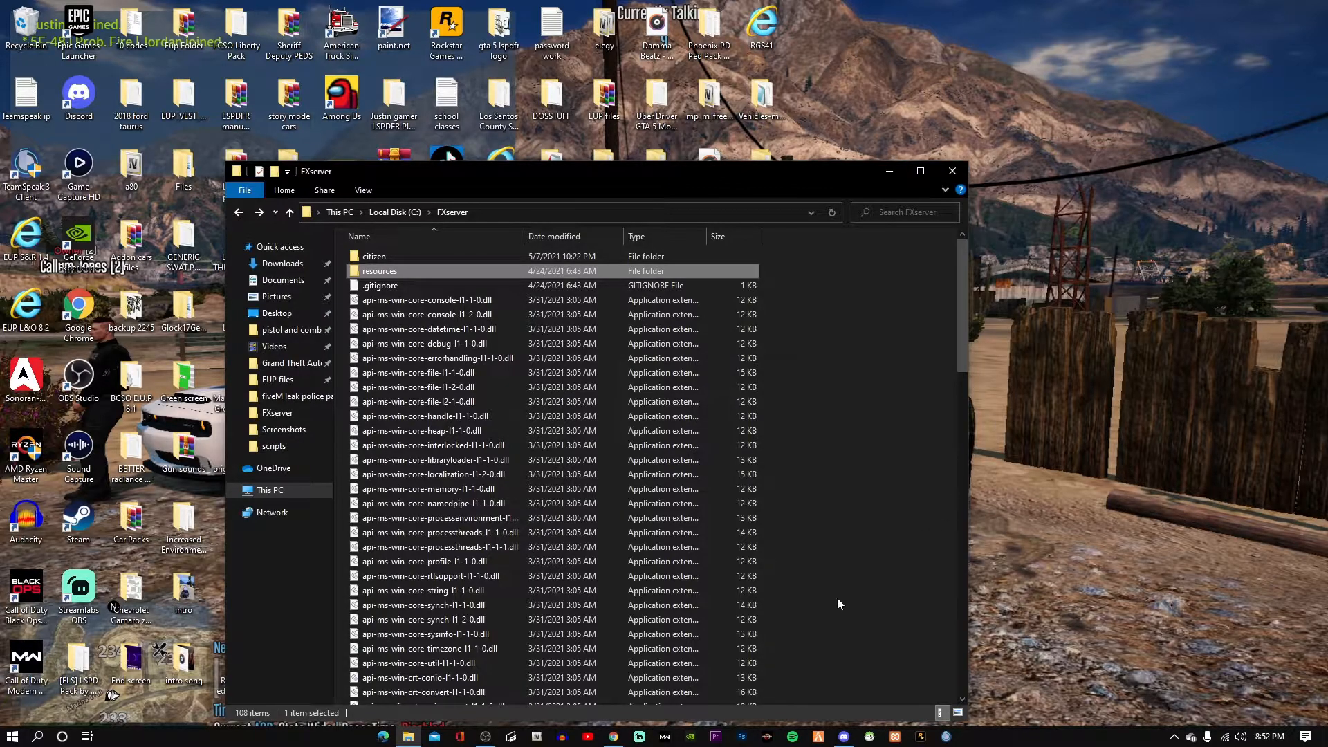
click(485, 736)
click(1317, 585)
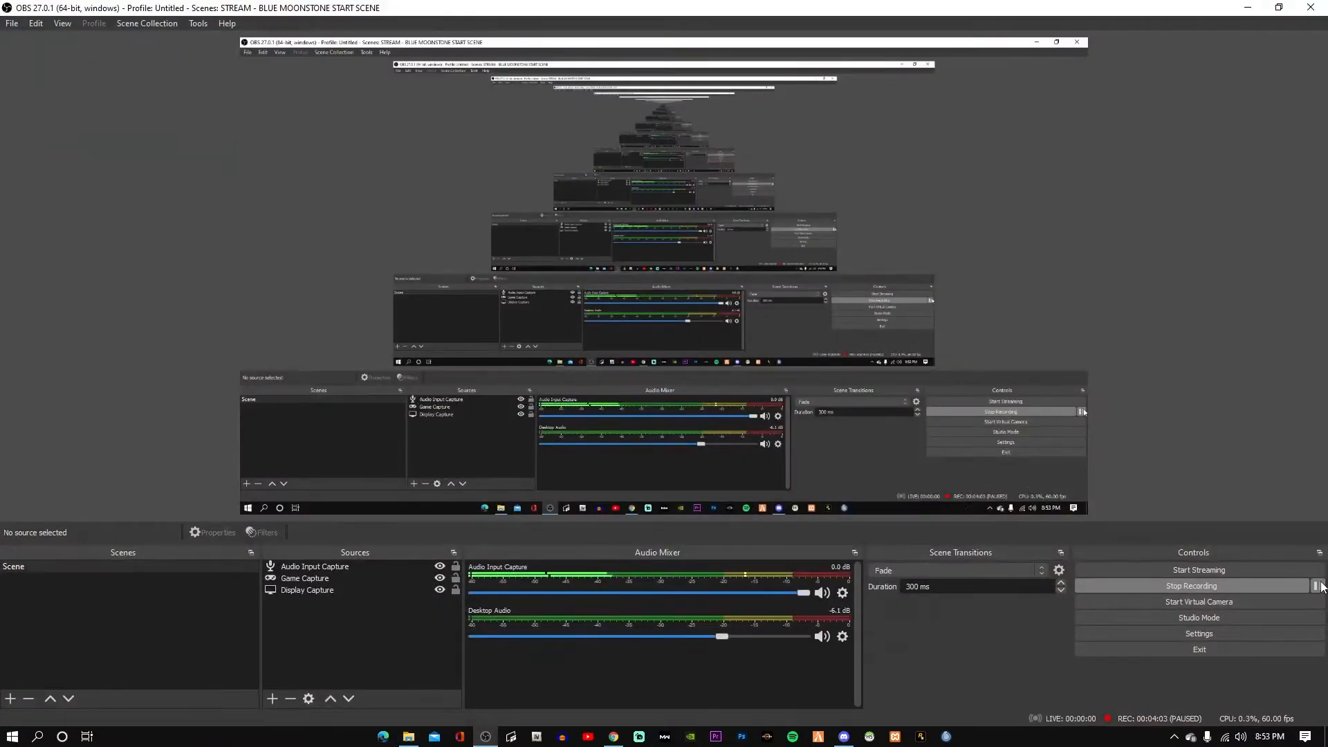
click(1243, 7)
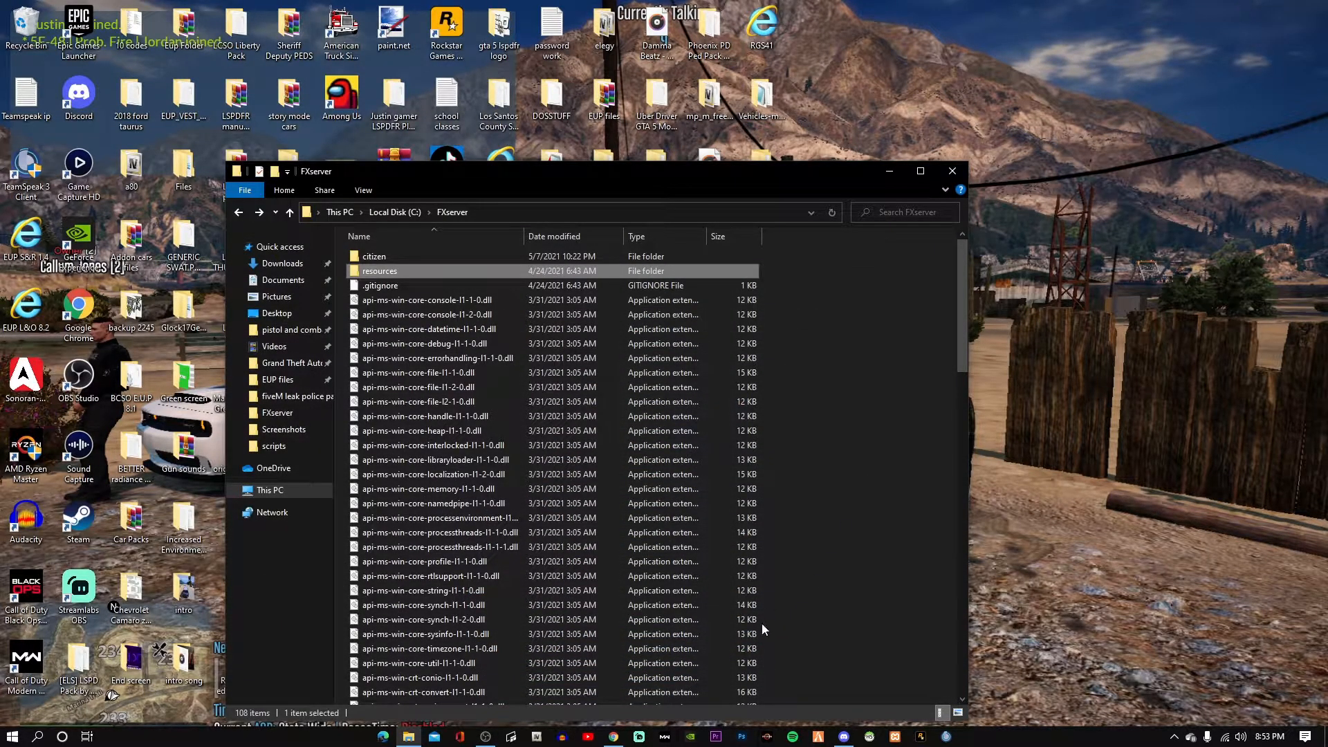
click(613, 735)
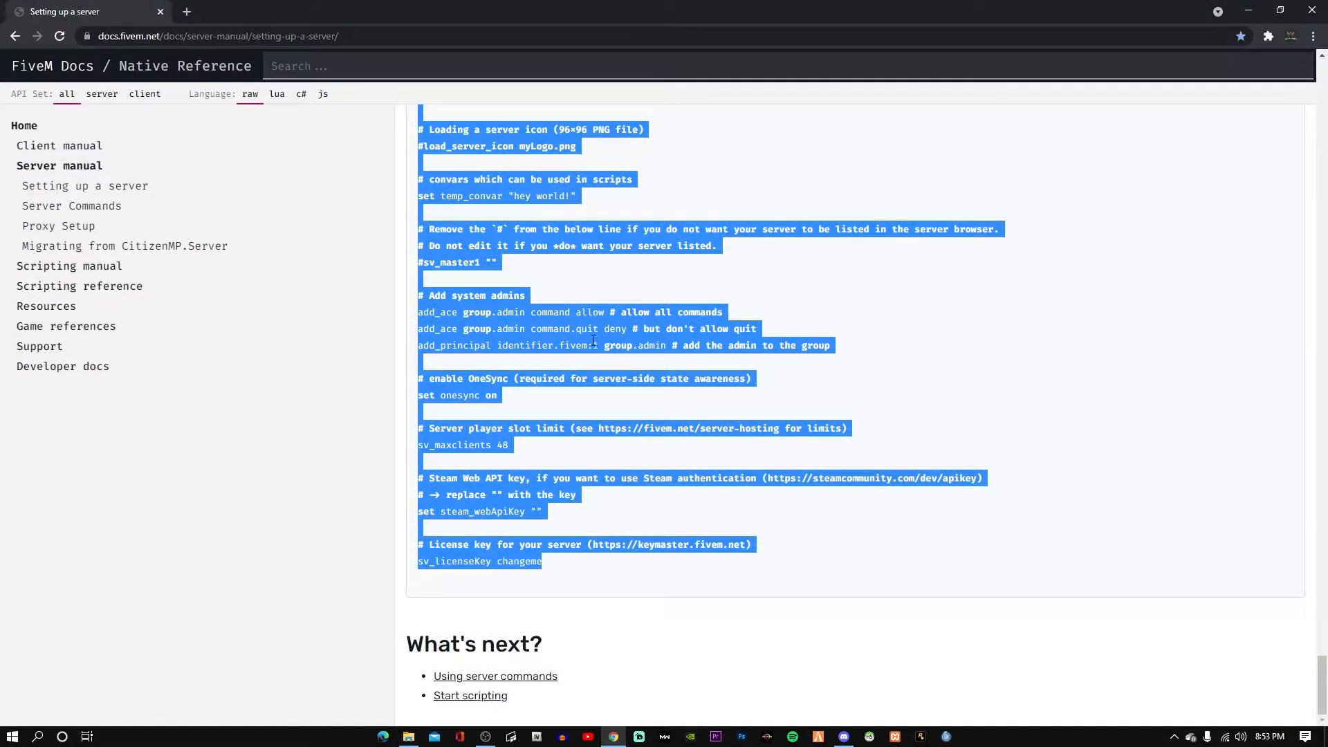
scroll(618, 341, up, 15)
click(1248, 11)
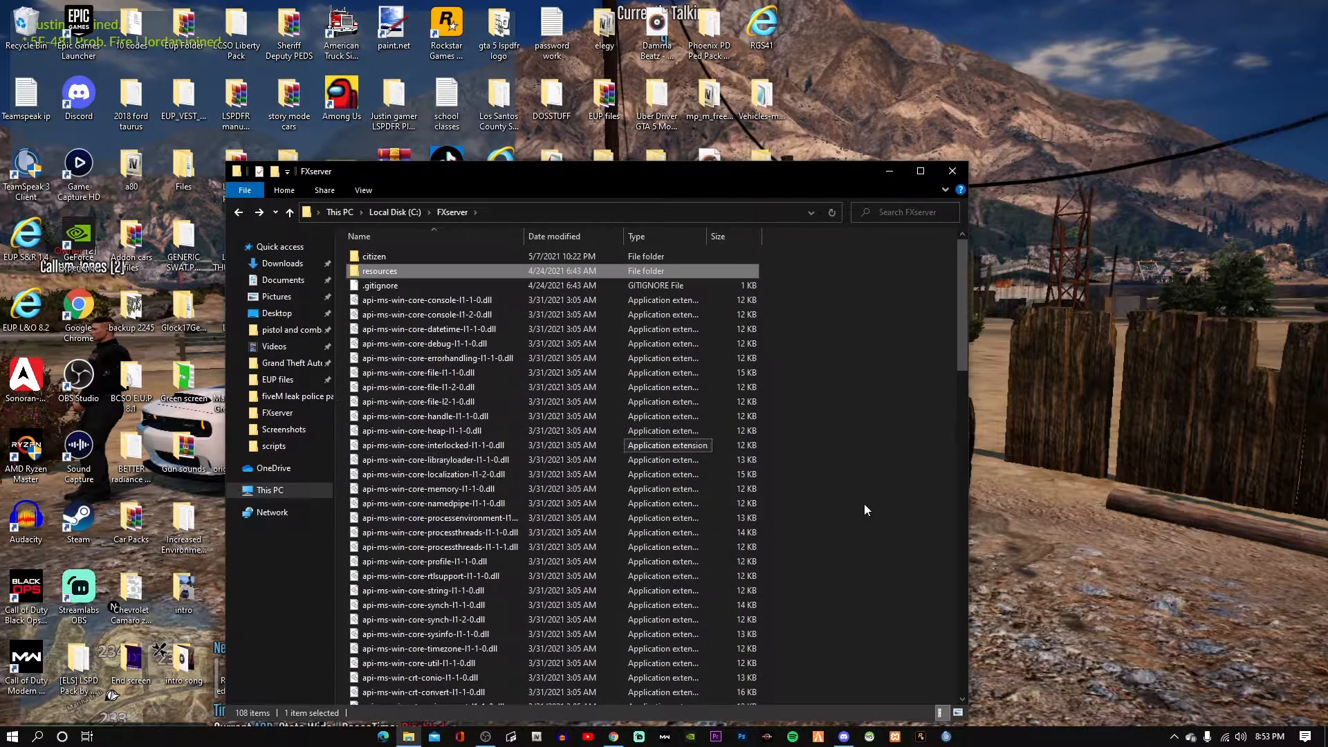
Create a new text document in FXserver and paste the copied server.cfg contents into it.
right_click(865, 504)
mouse_move(902, 667)
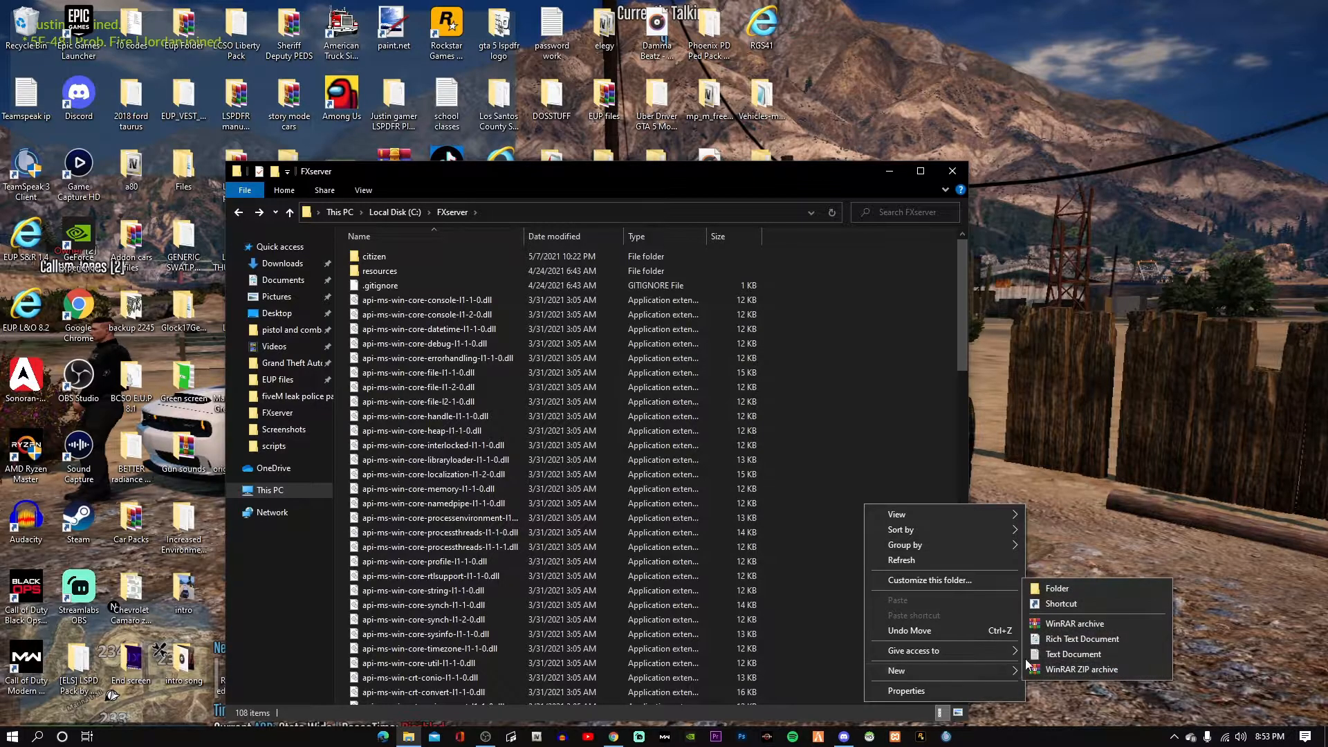
click(1072, 653)
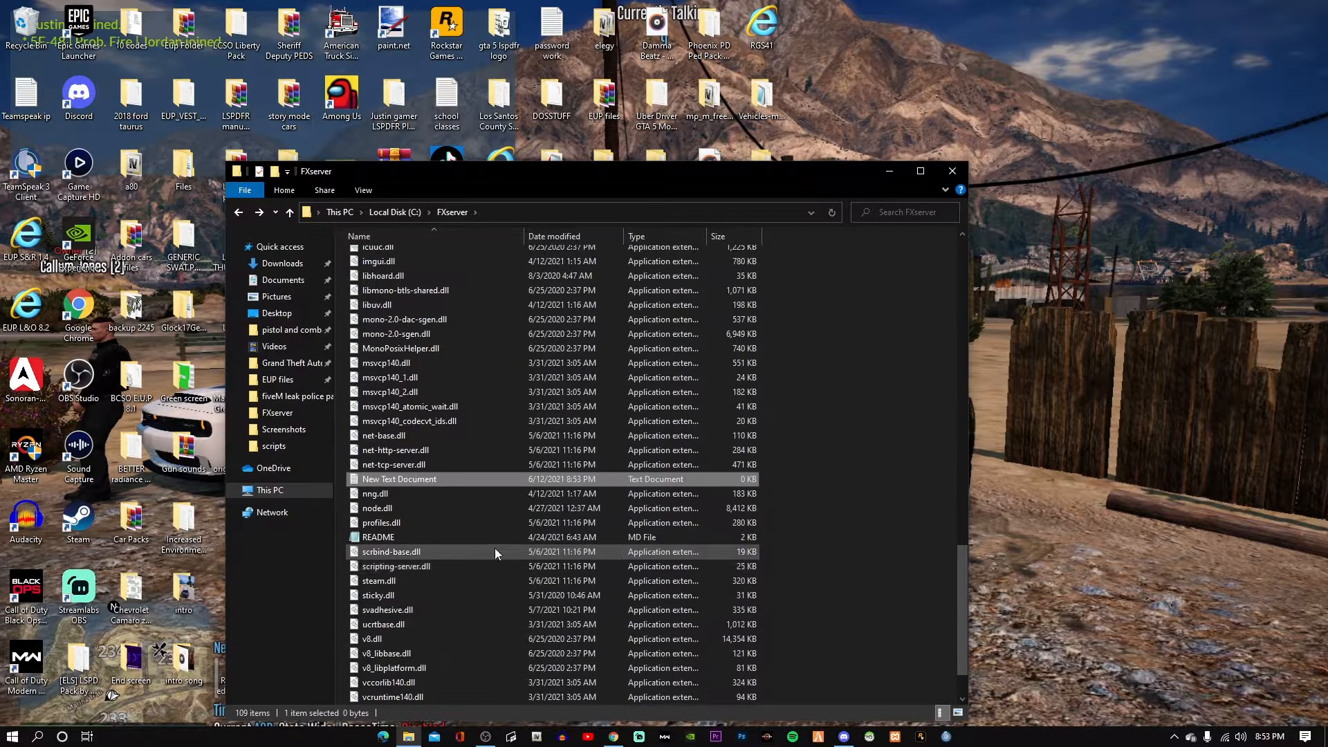
double_click(437, 477)
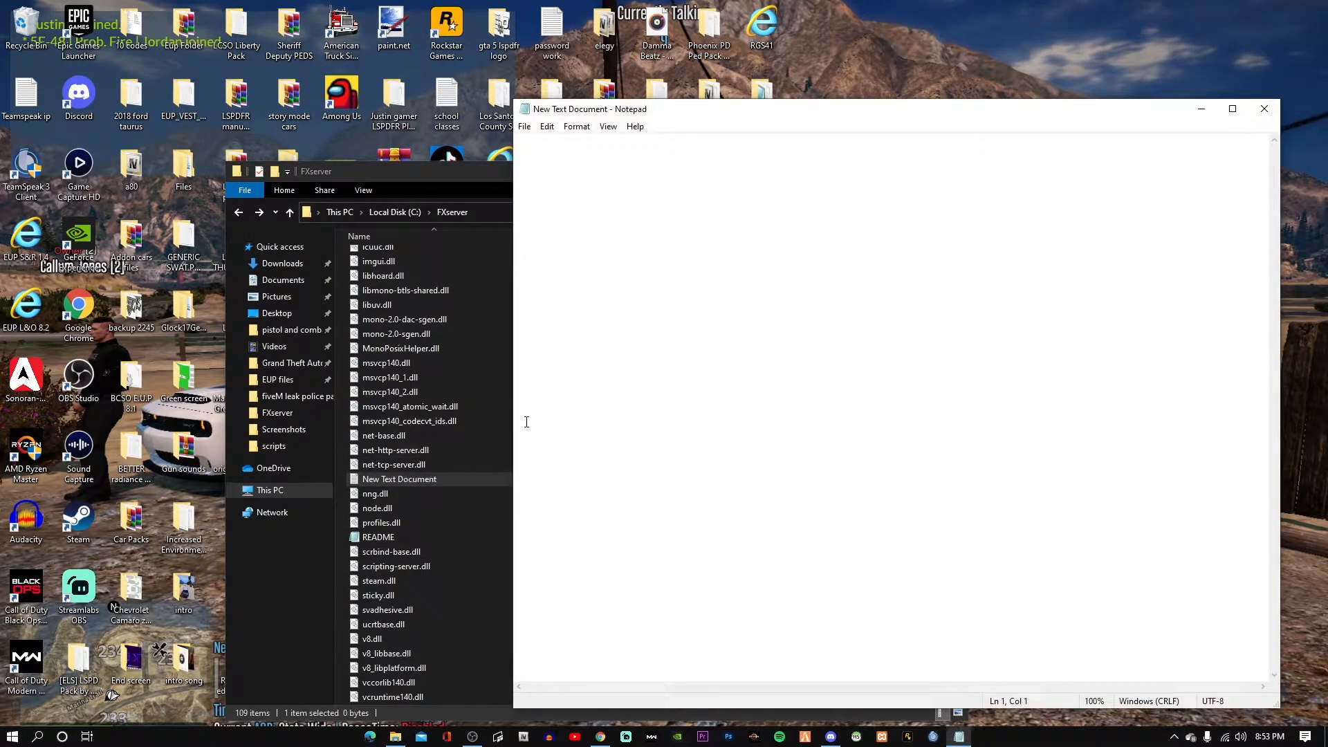
key(ctrl+v)
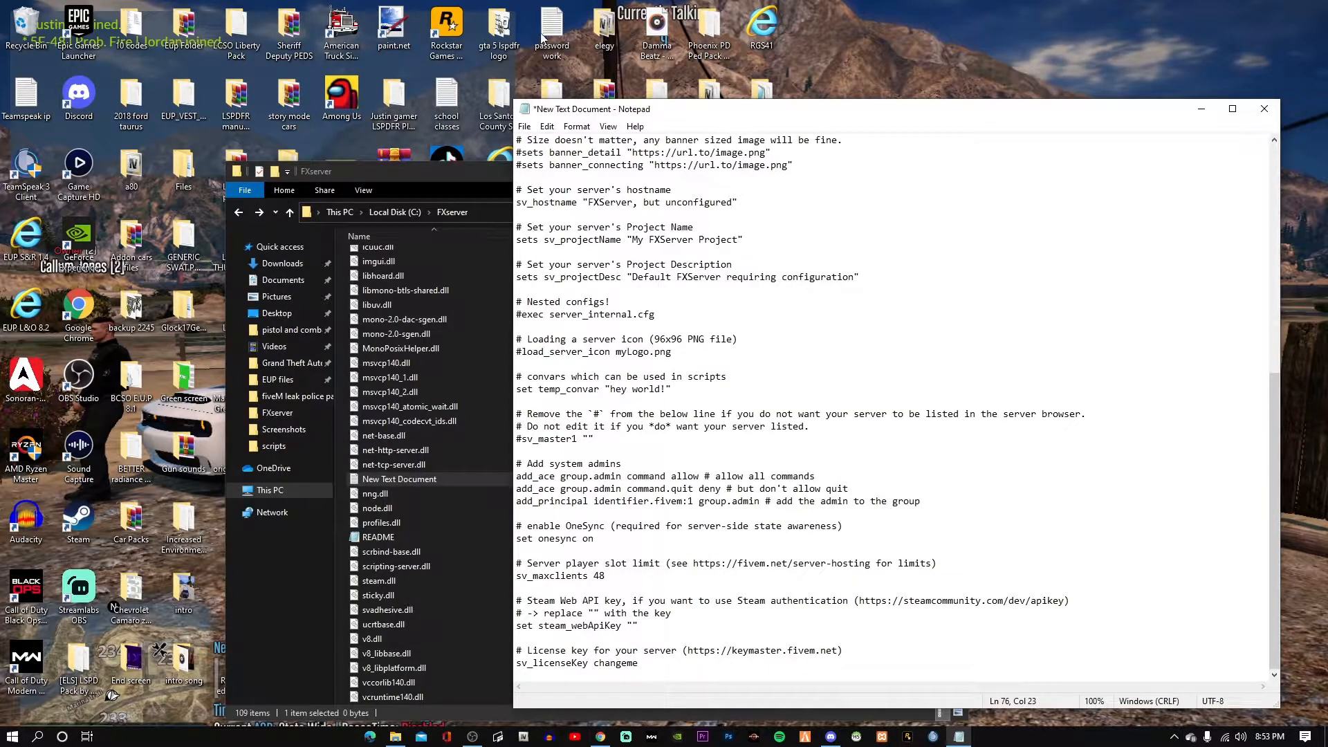
Save the text as server.cfg in FXserver with the All files type.
click(524, 126)
click(553, 202)
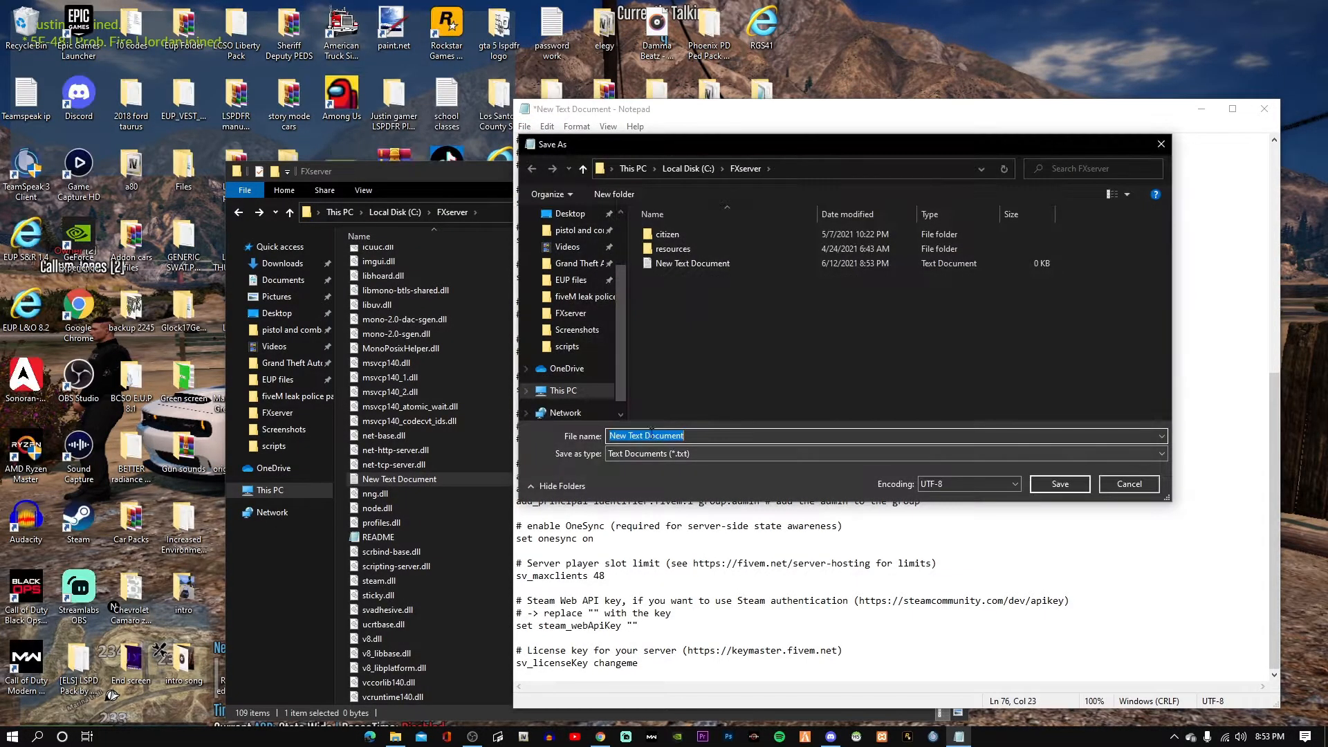
click(687, 461)
click(678, 474)
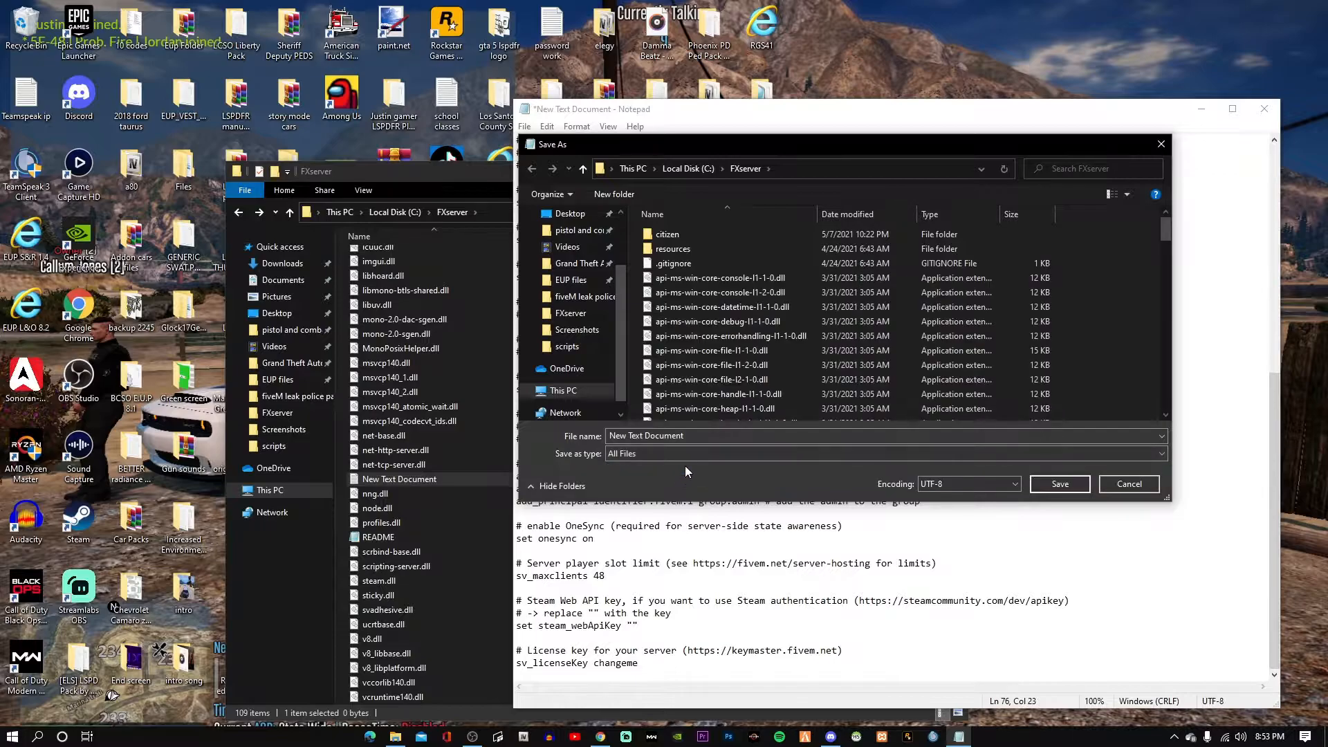
text(server.cfg)
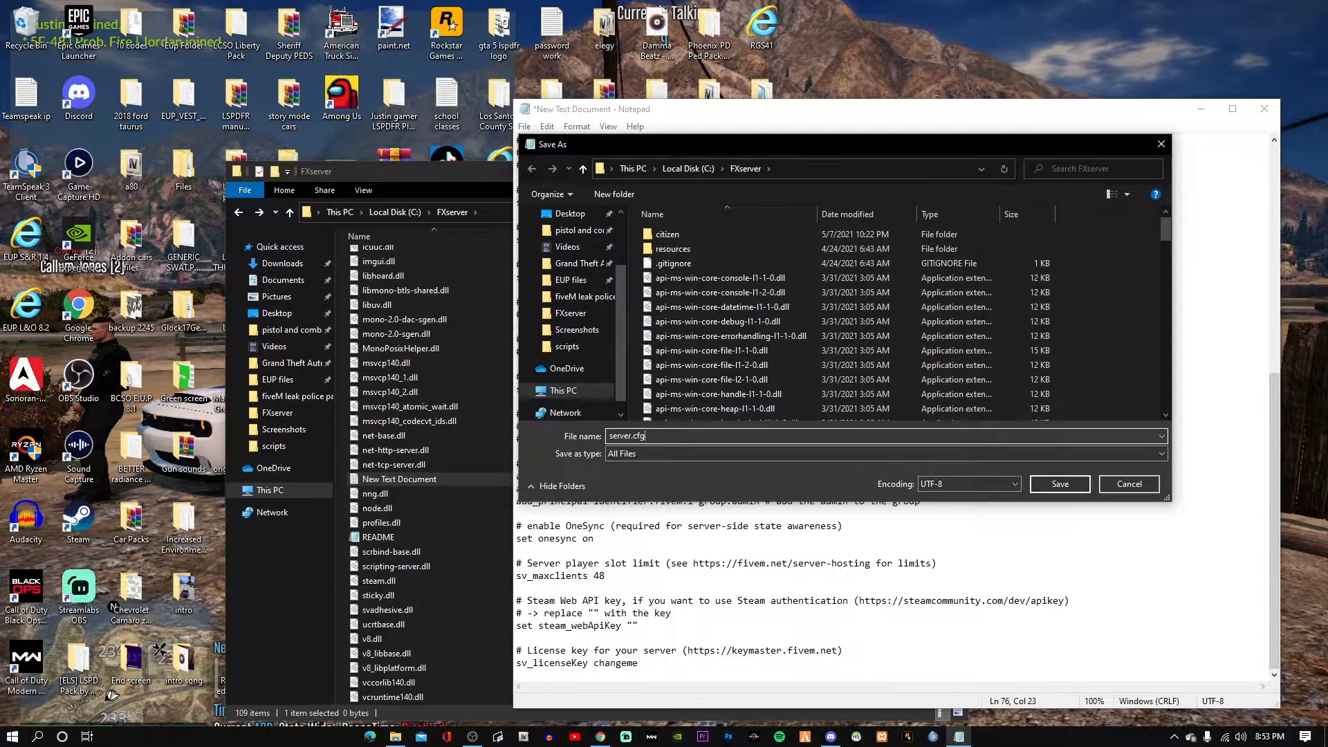
click(1067, 485)
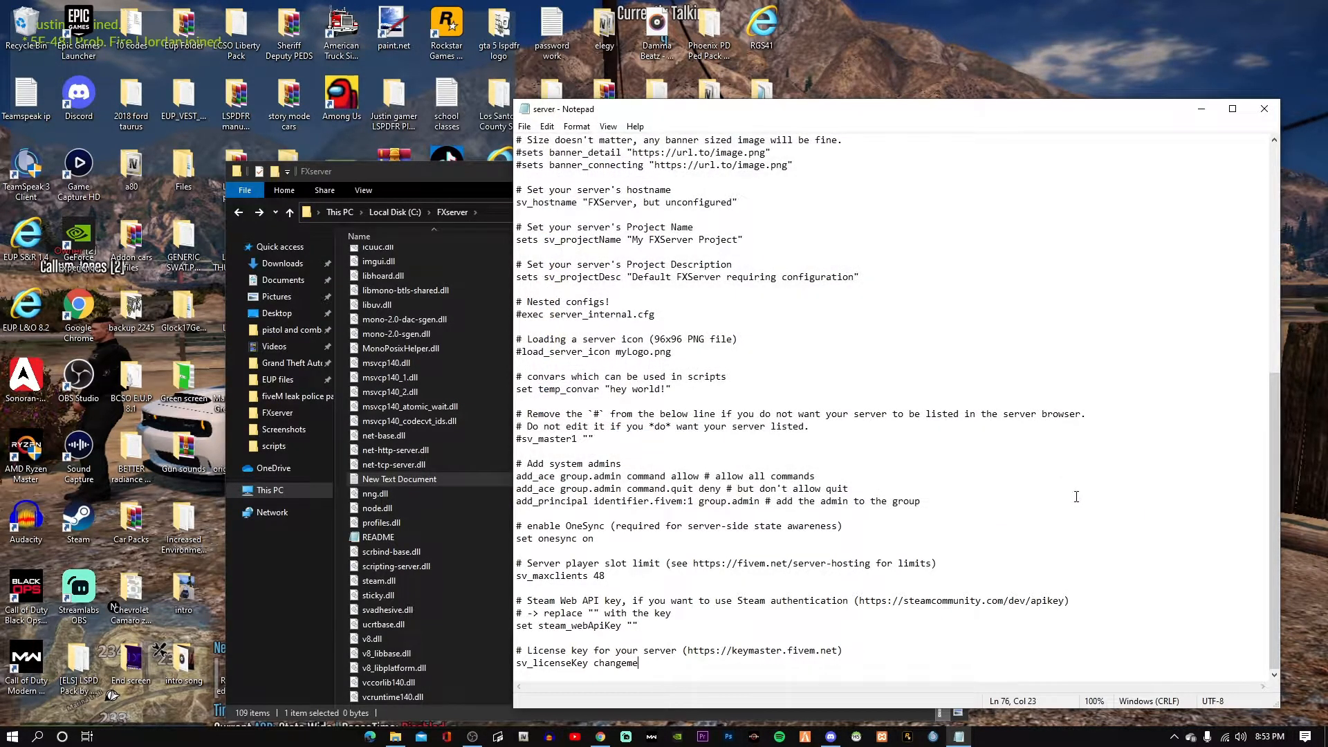
click(526, 127)
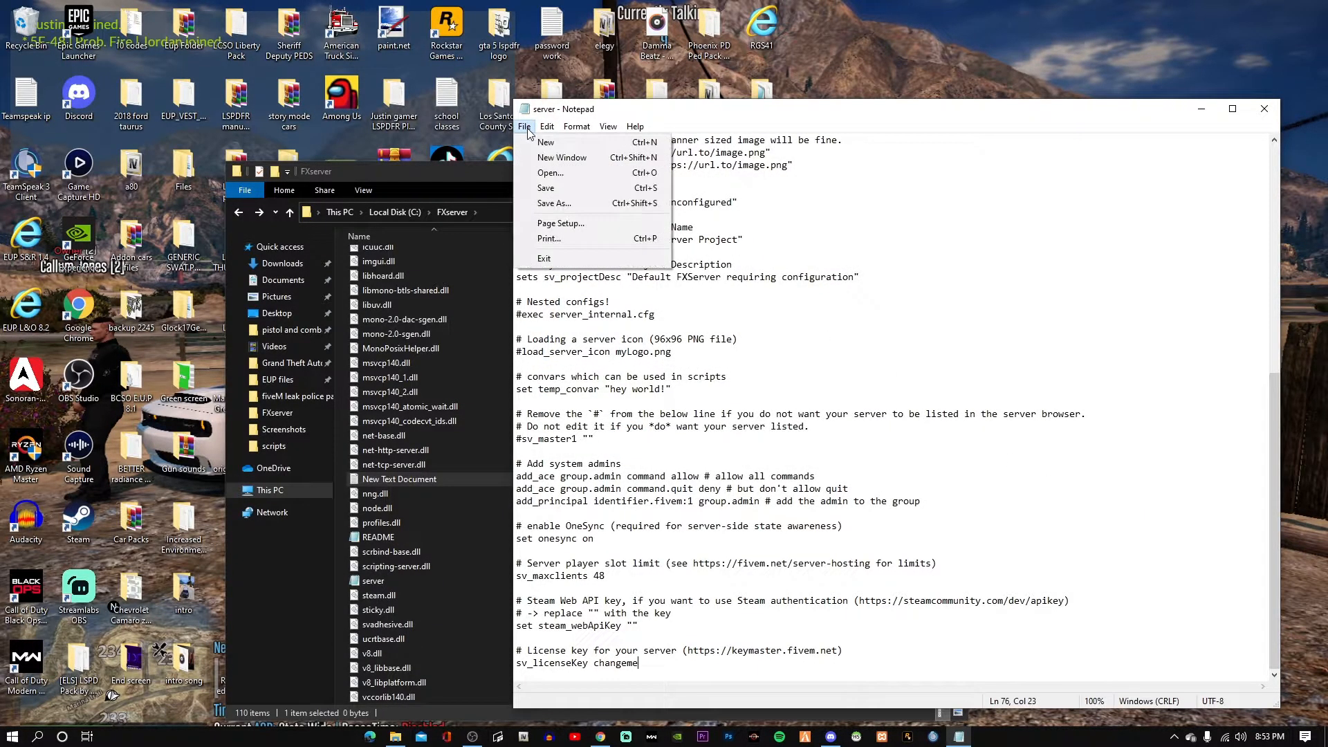
click(549, 188)
Pause the recording, then delete the empty leftover New Text Document from FXserver.
click(1201, 108)
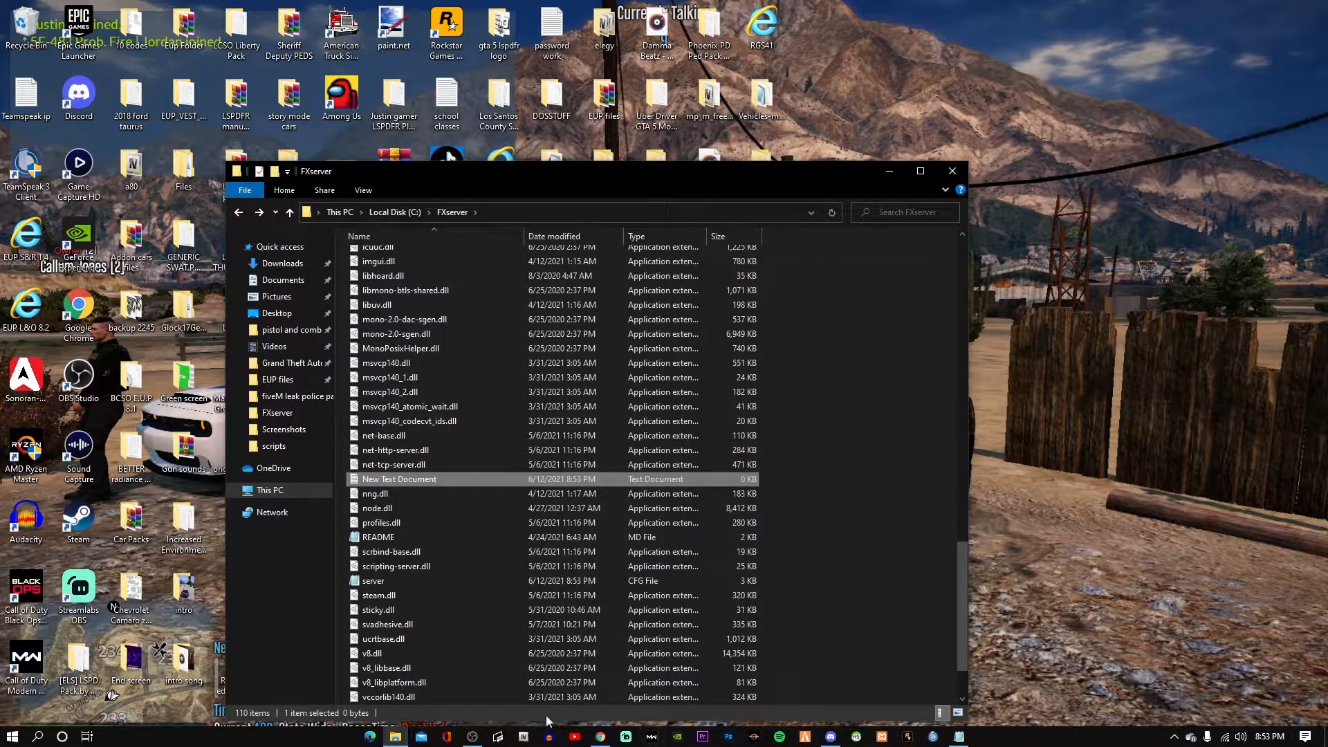
click(472, 736)
click(1318, 585)
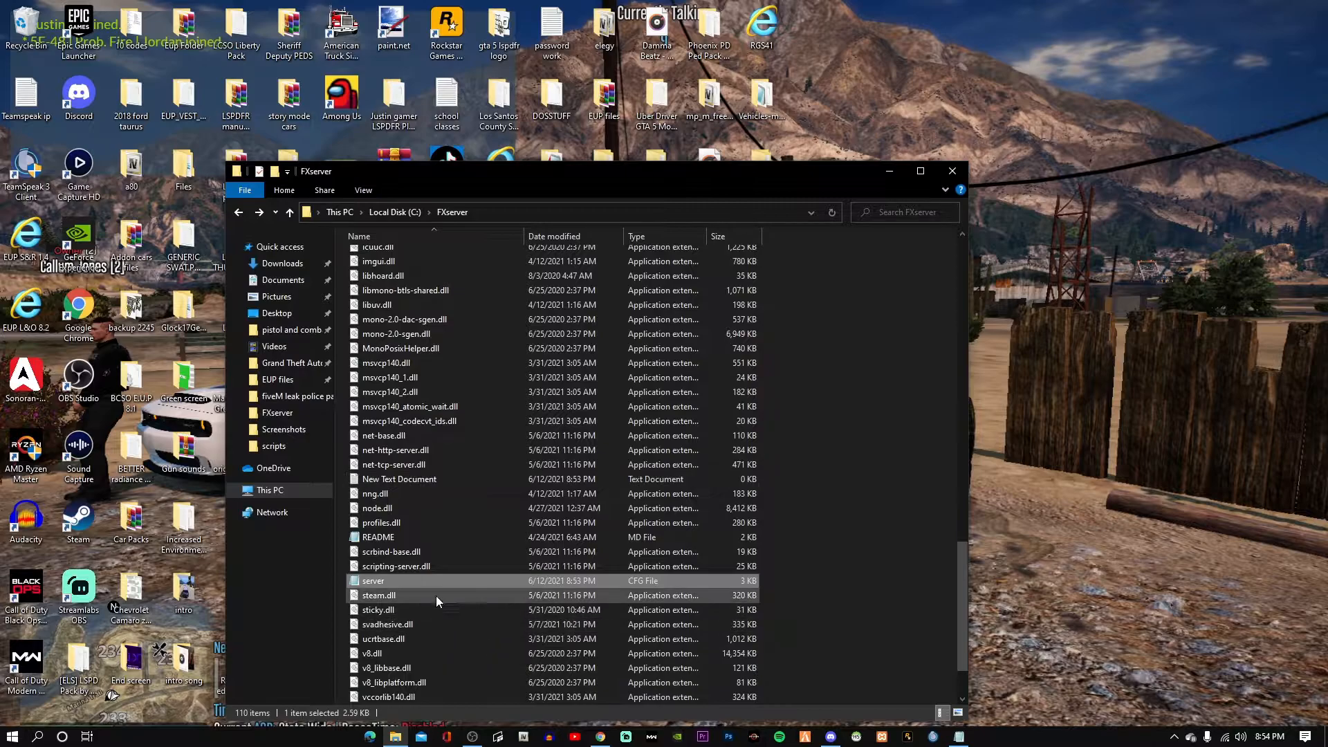
double_click(432, 479)
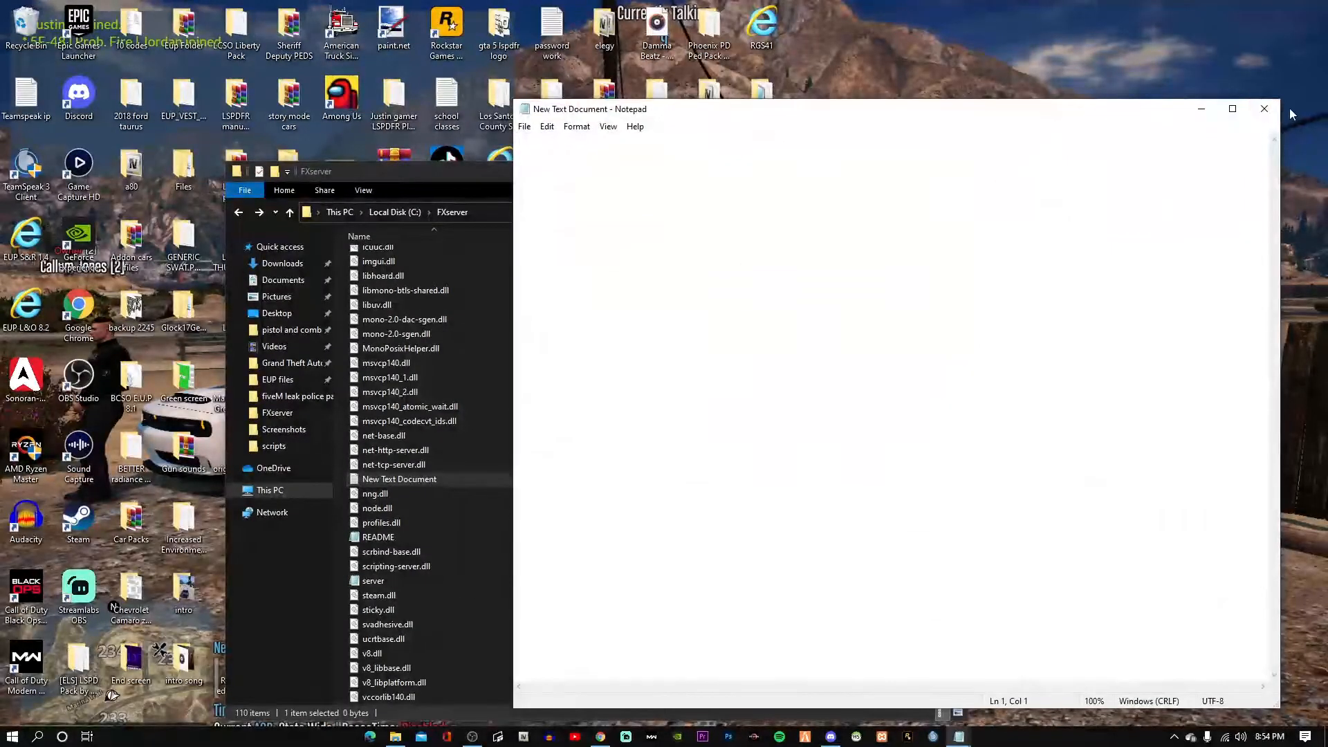
click(1264, 109)
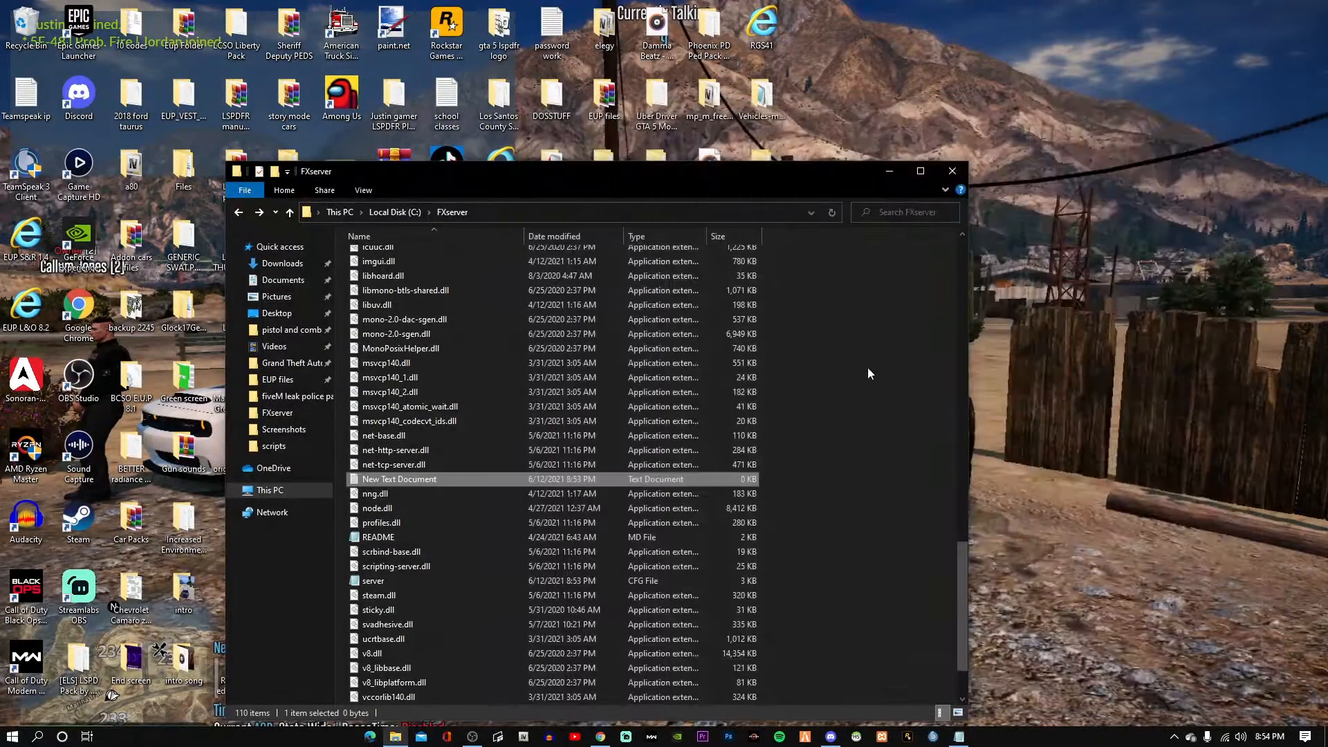
right_click(459, 475)
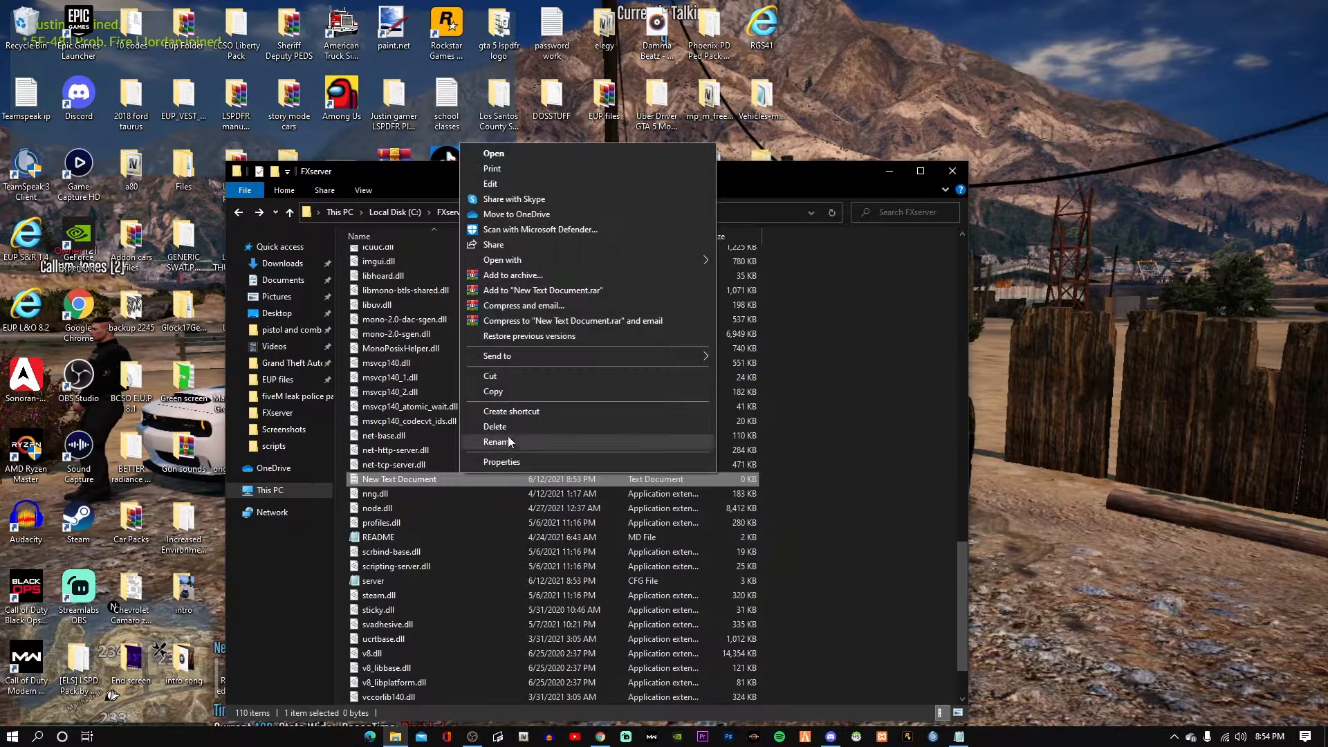
click(507, 428)
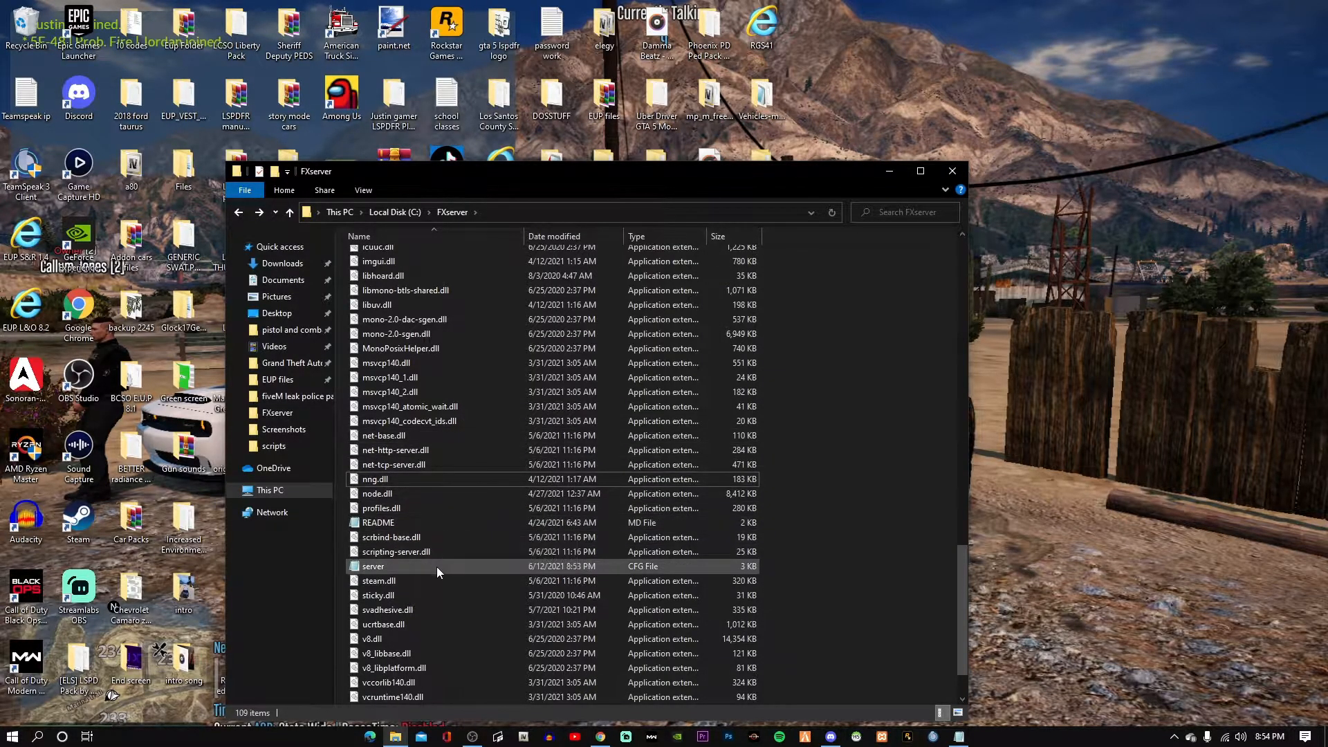
Check server.cfg's contents in Notepad, close it, and refresh the FXserver folder listing.
double_click(437, 567)
scroll(729, 404, down, 11)
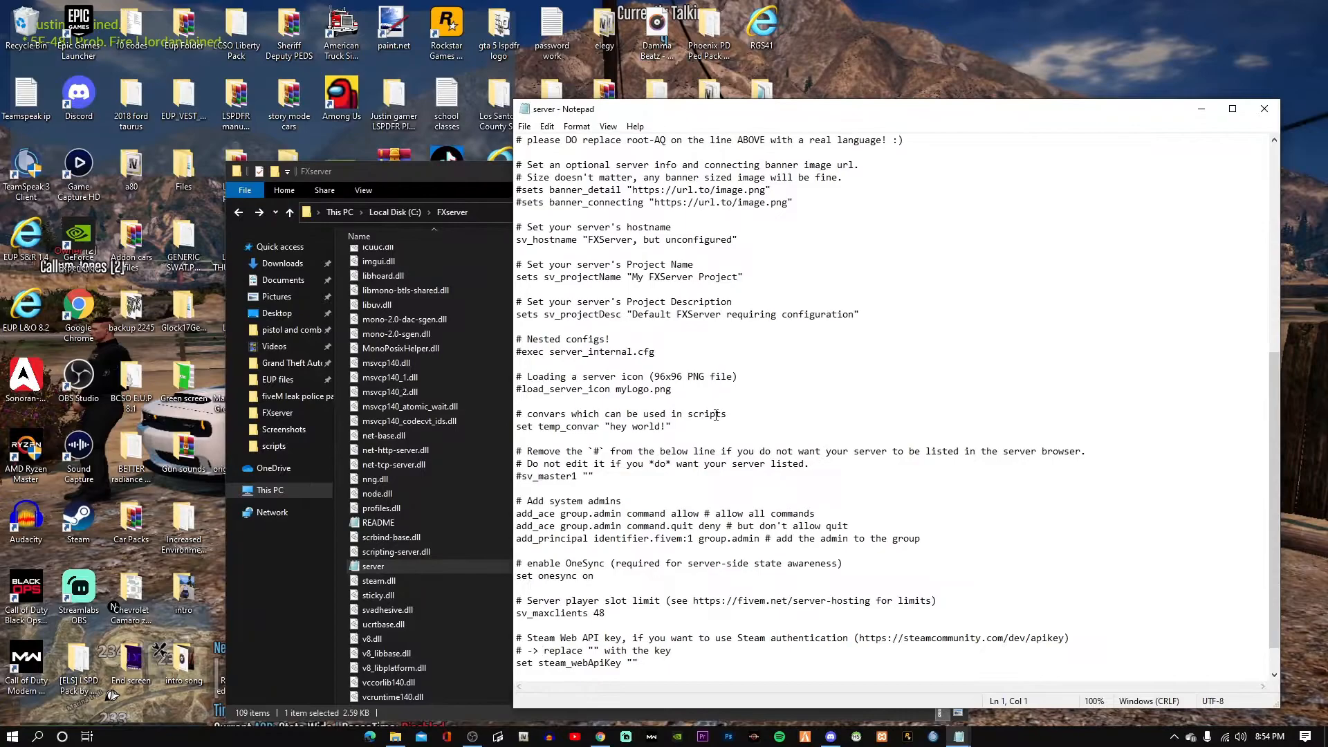
scroll(646, 463, up, 11)
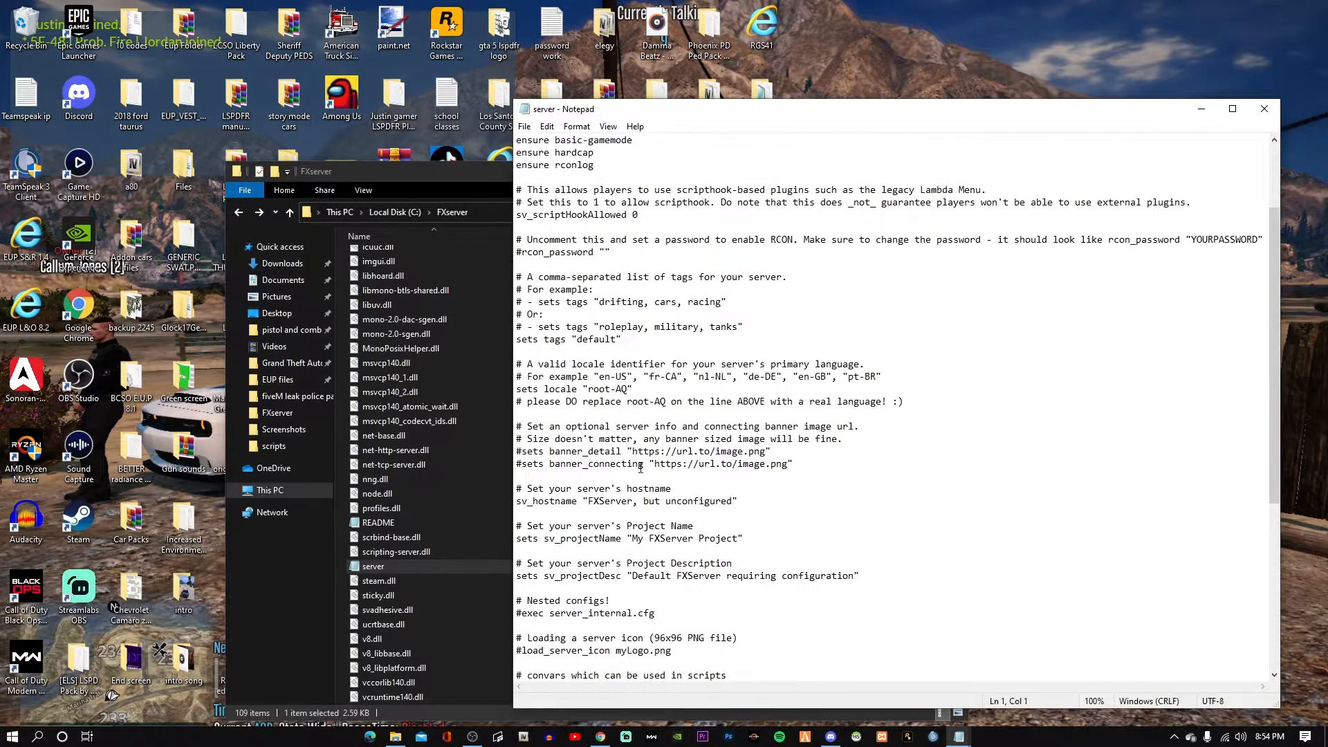
click(1264, 109)
click(832, 211)
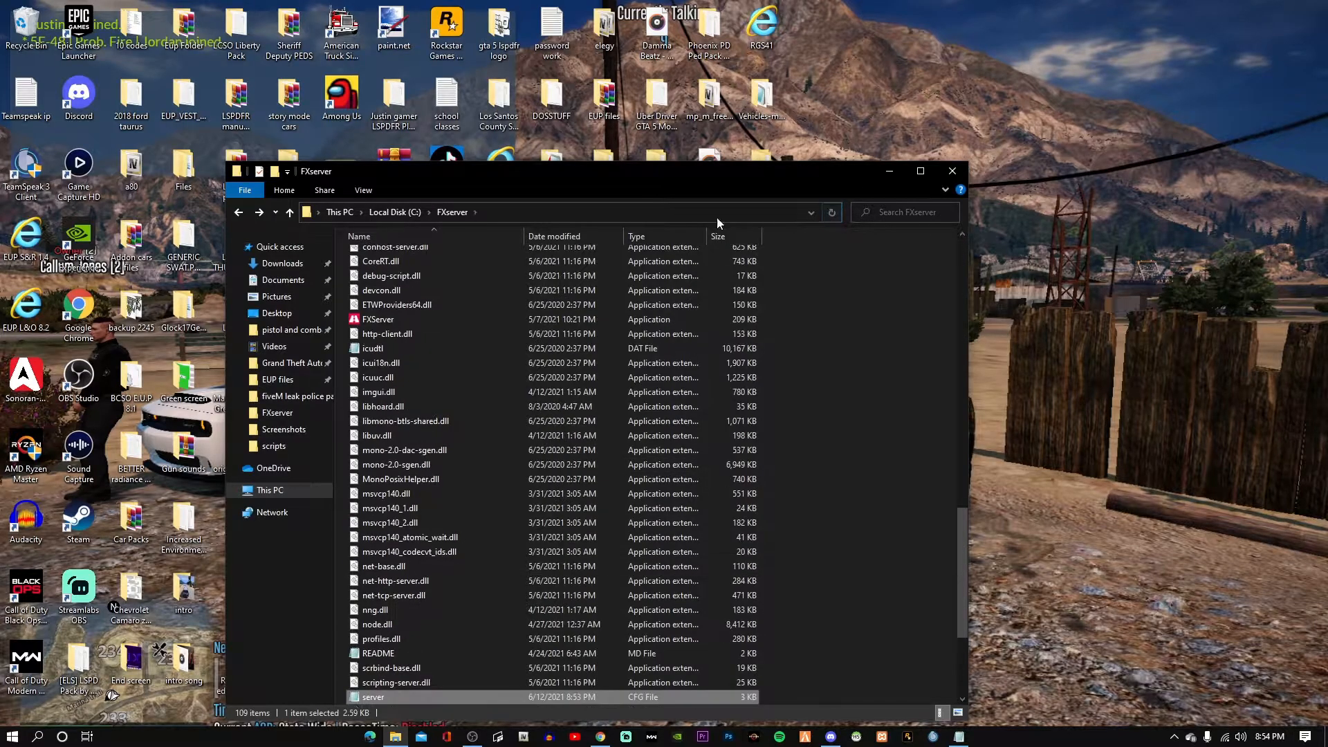
drag(724, 172, 707, 83)
scroll(674, 408, up, 10)
scroll(674, 408, up, 6)
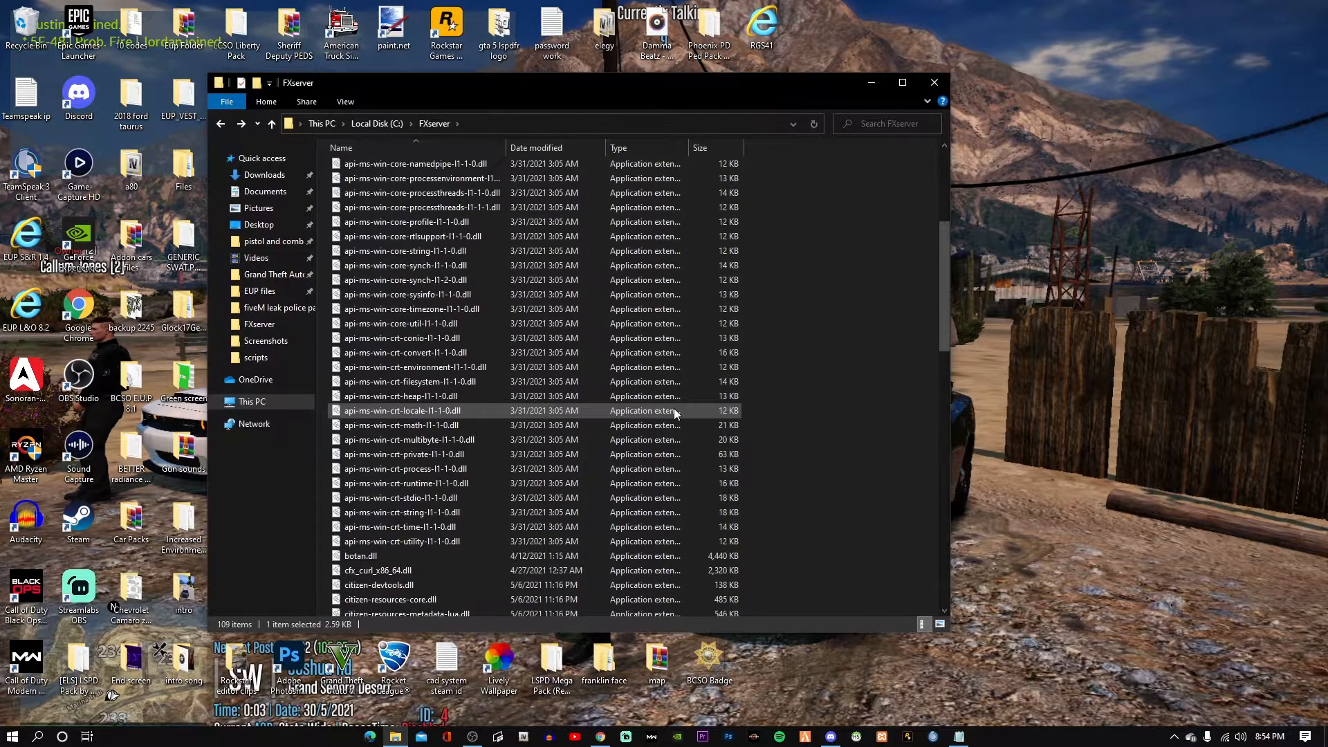
scroll(675, 433, down, 3)
scroll(675, 433, down, 8)
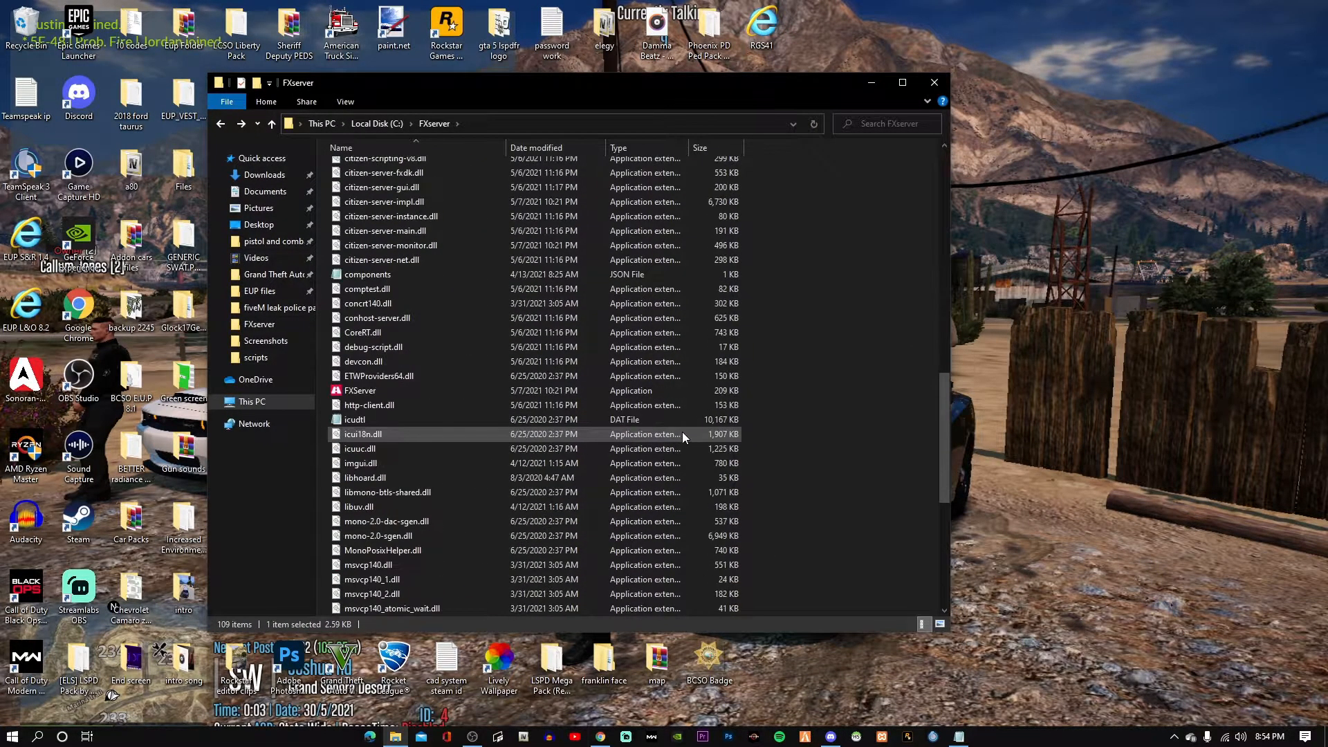
scroll(681, 433, down, 8)
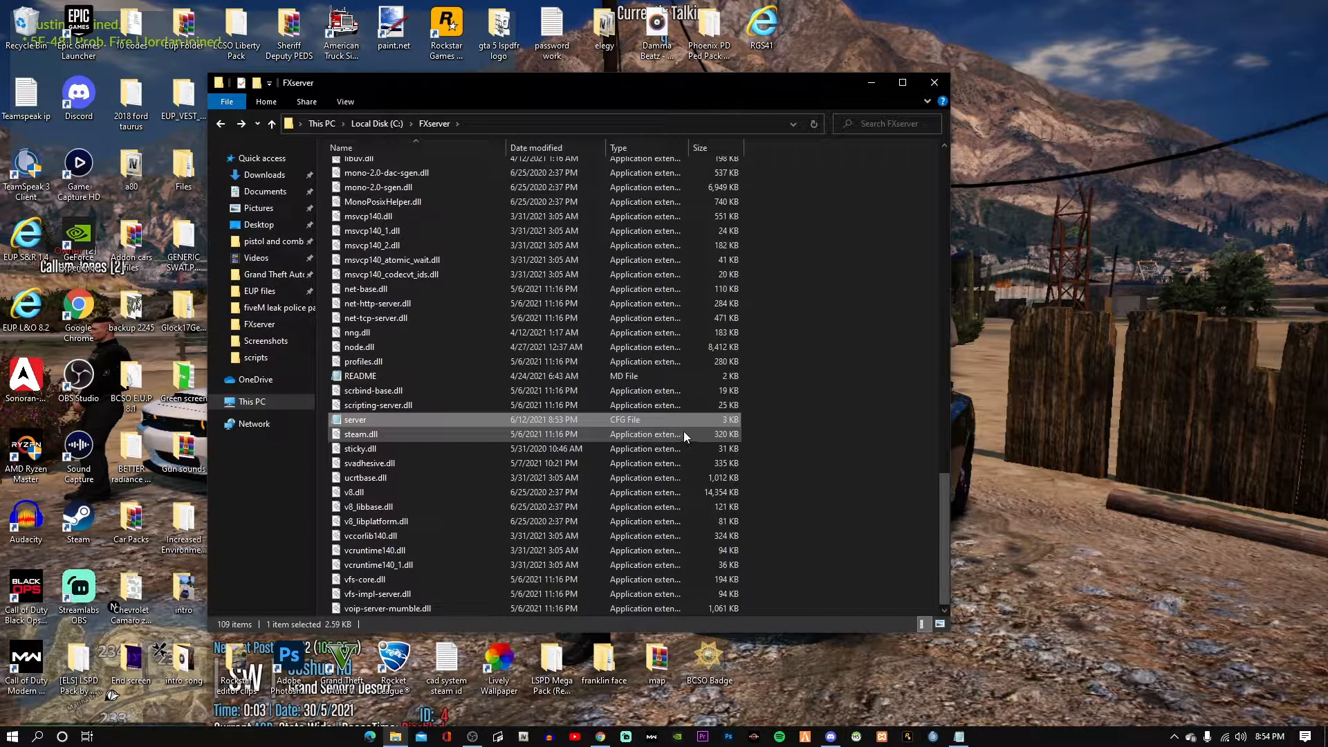
scroll(806, 207, up, 4)
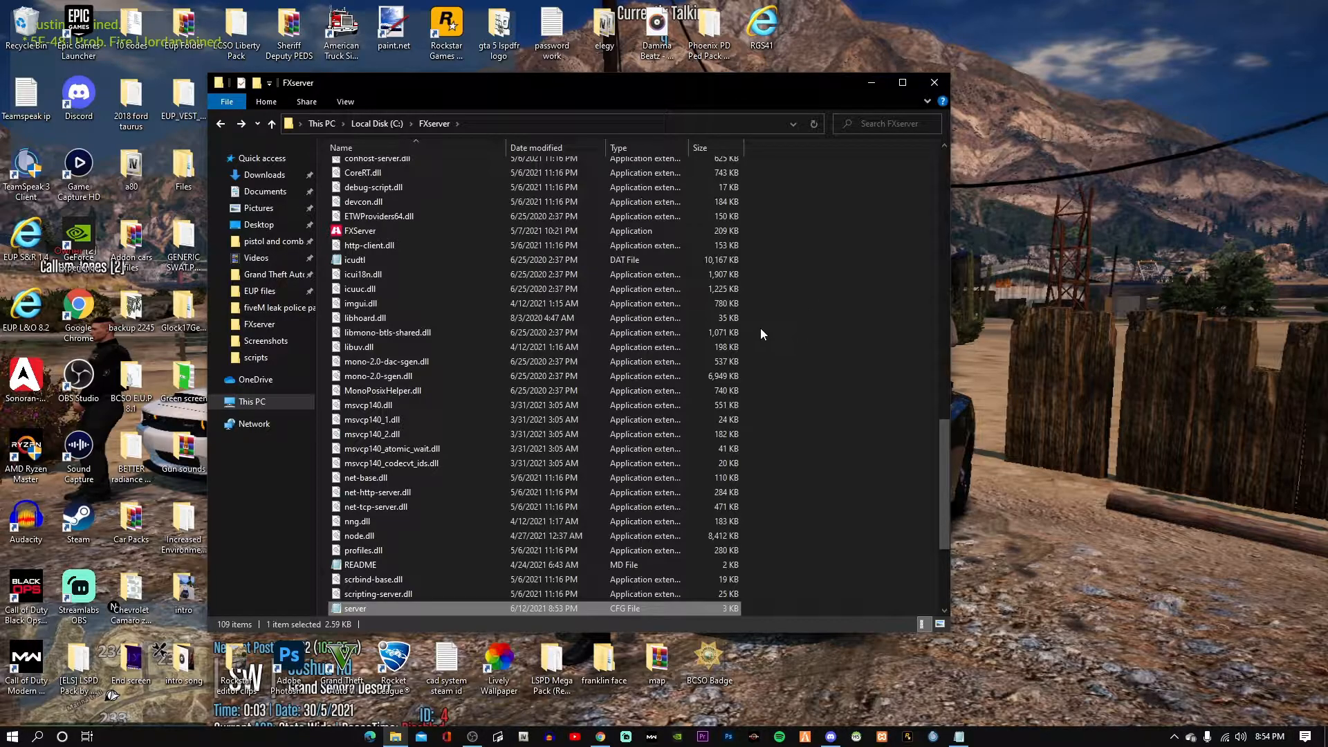
Return to the FiveM 'Setting up a server' guide in Chrome.
click(600, 736)
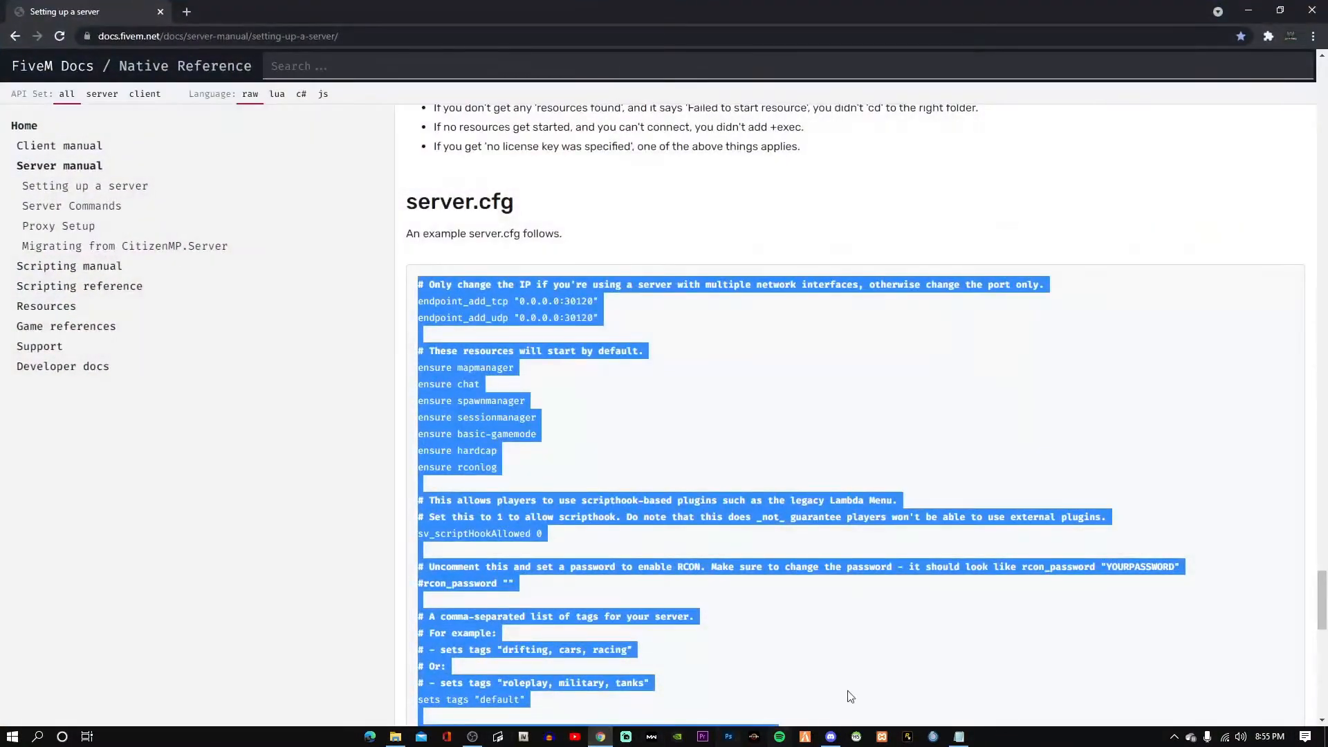
click(15, 36)
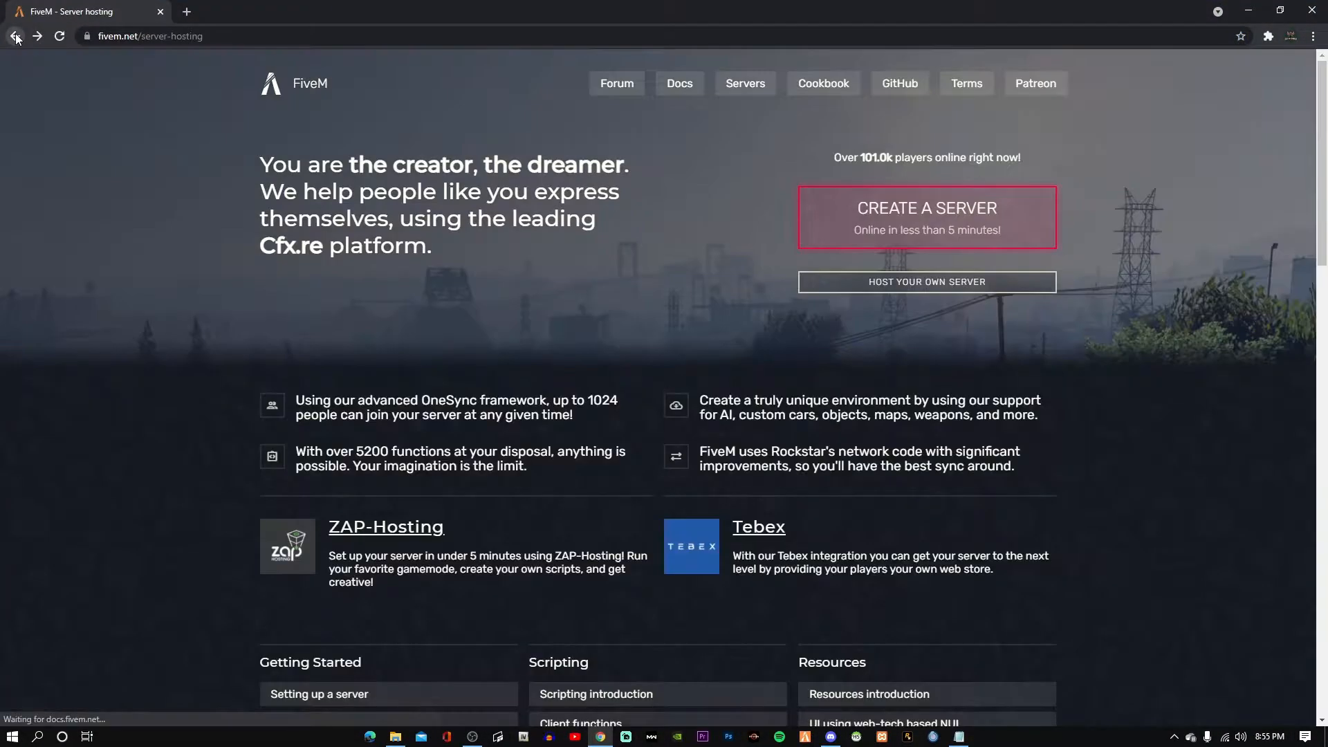
click(837, 283)
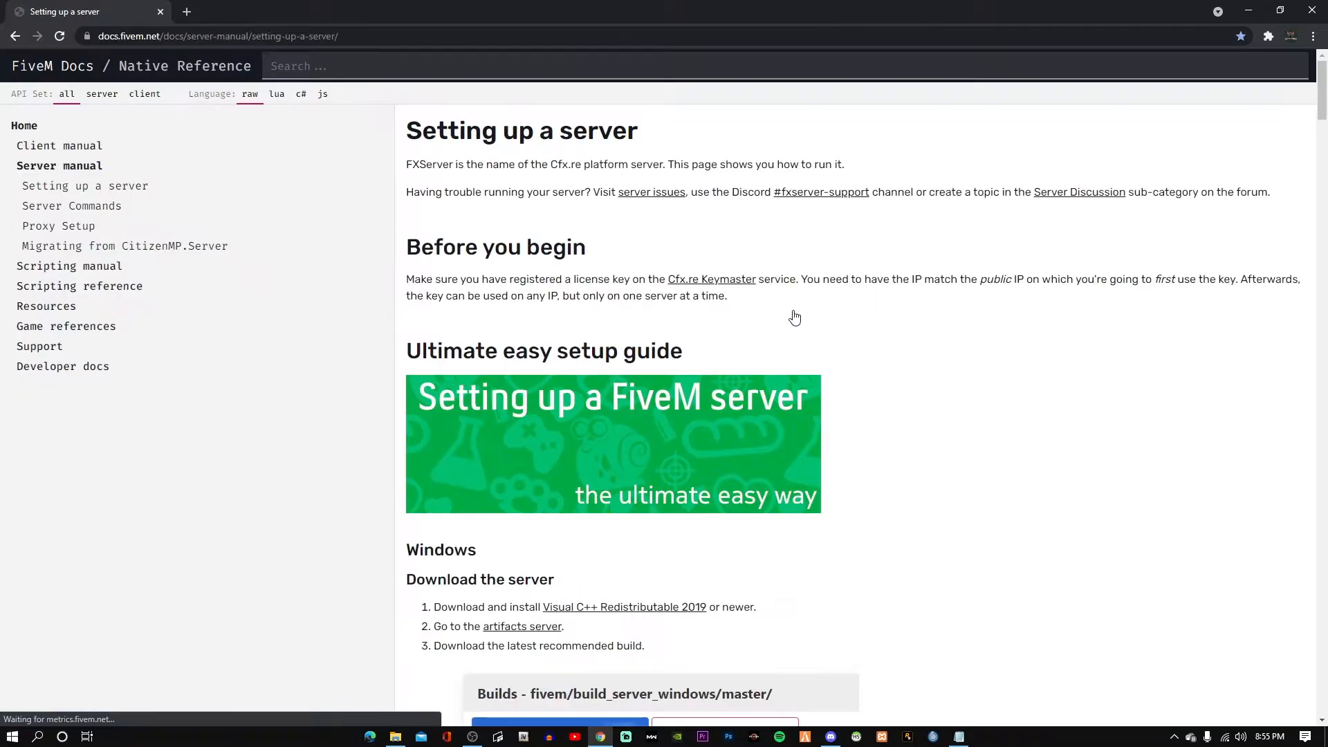
scroll(963, 583, down, 18)
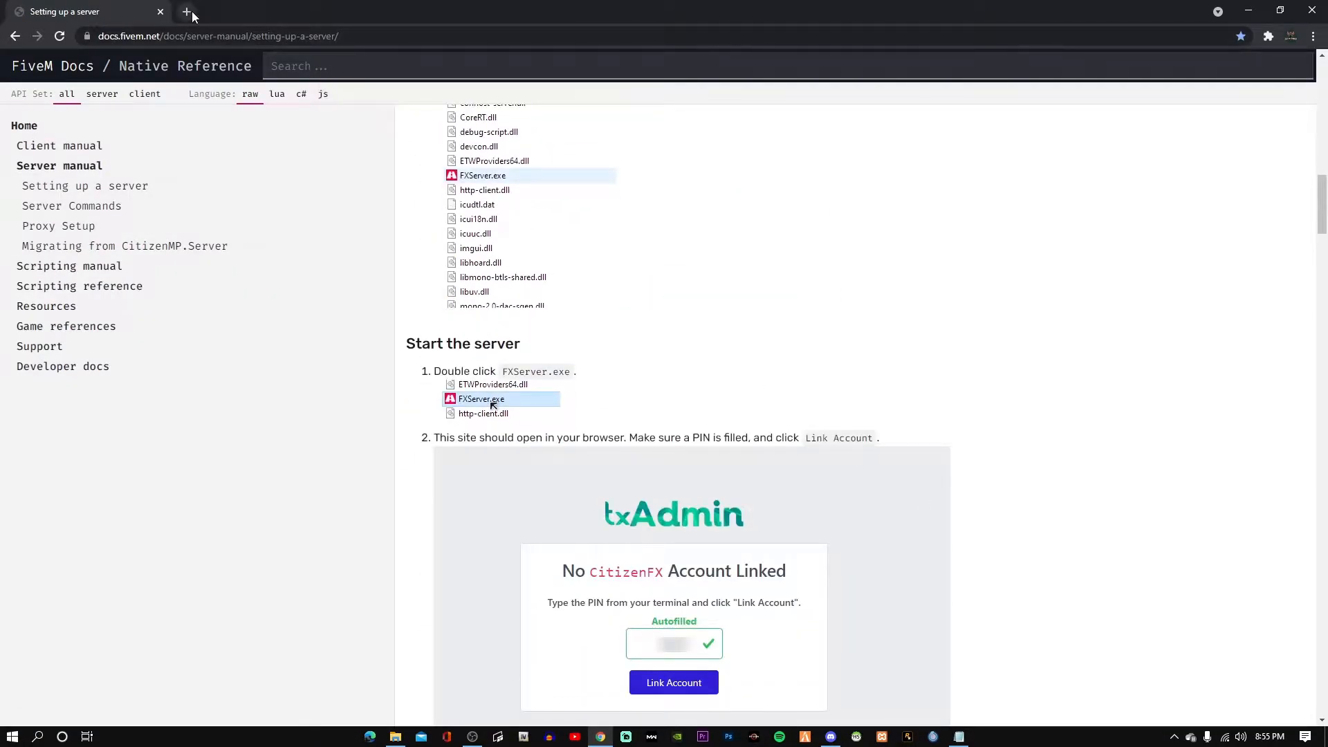
Open a blank browser tab, then save and close the server config in Notepad.
click(186, 11)
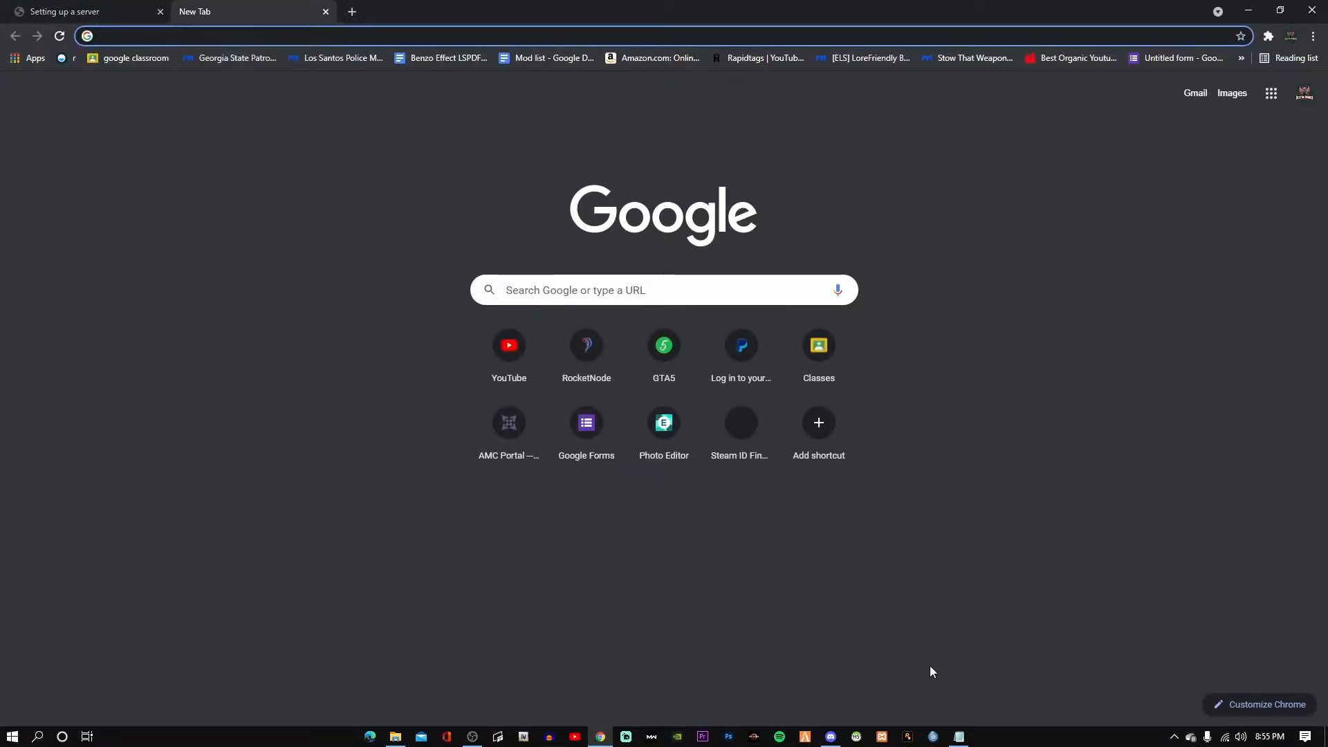
click(959, 736)
click(524, 127)
click(546, 187)
click(1264, 109)
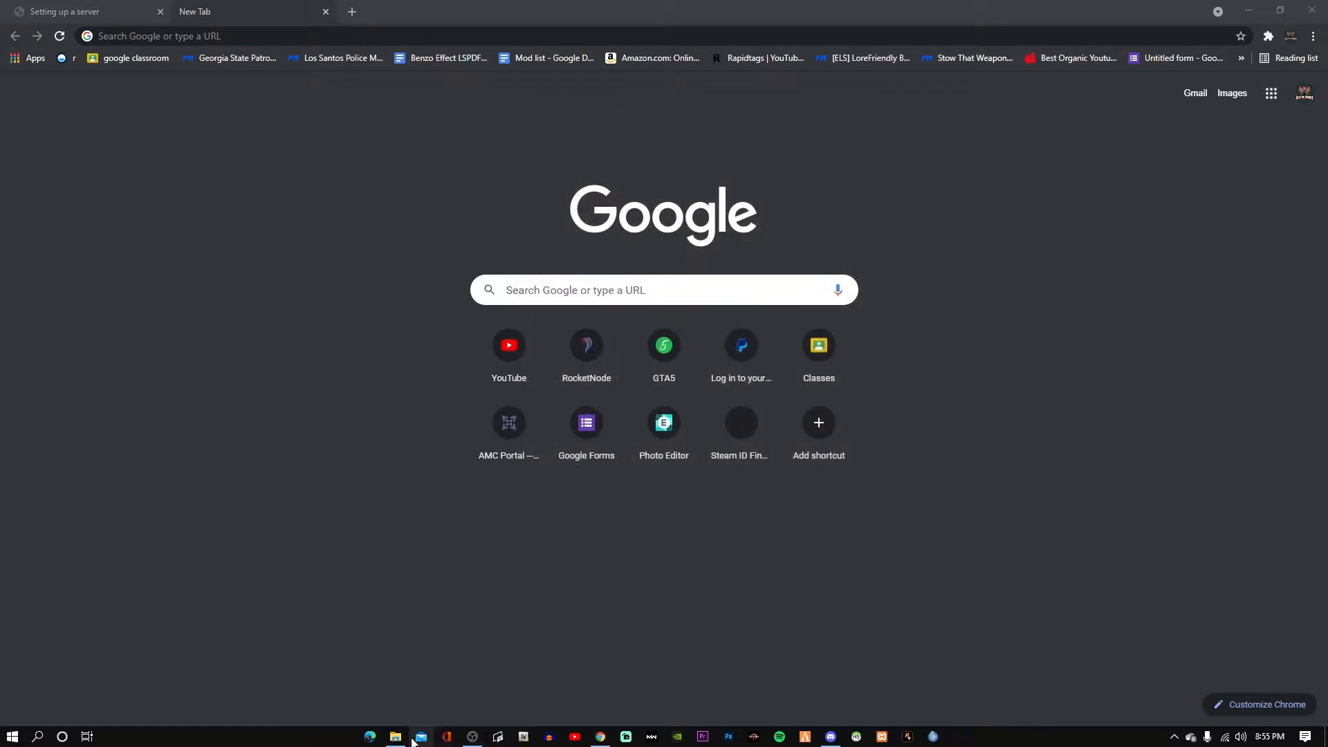
click(413, 739)
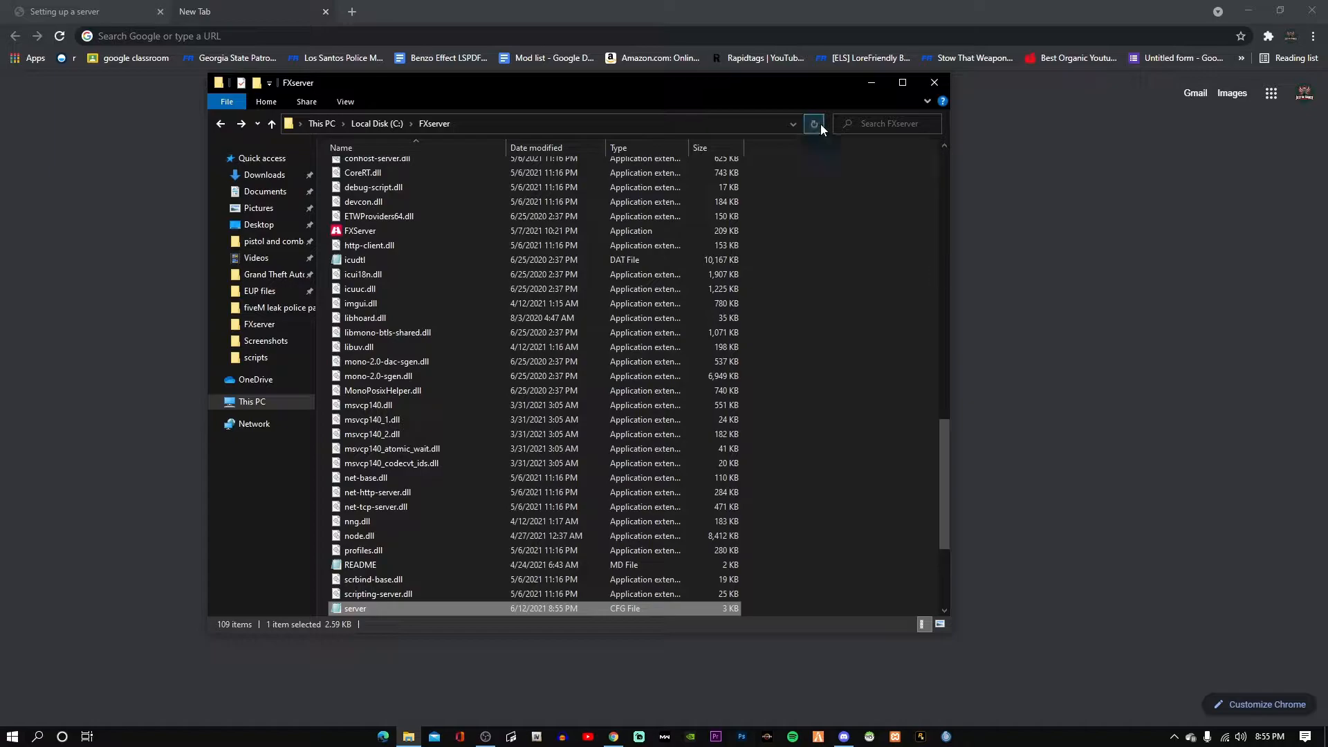
click(871, 82)
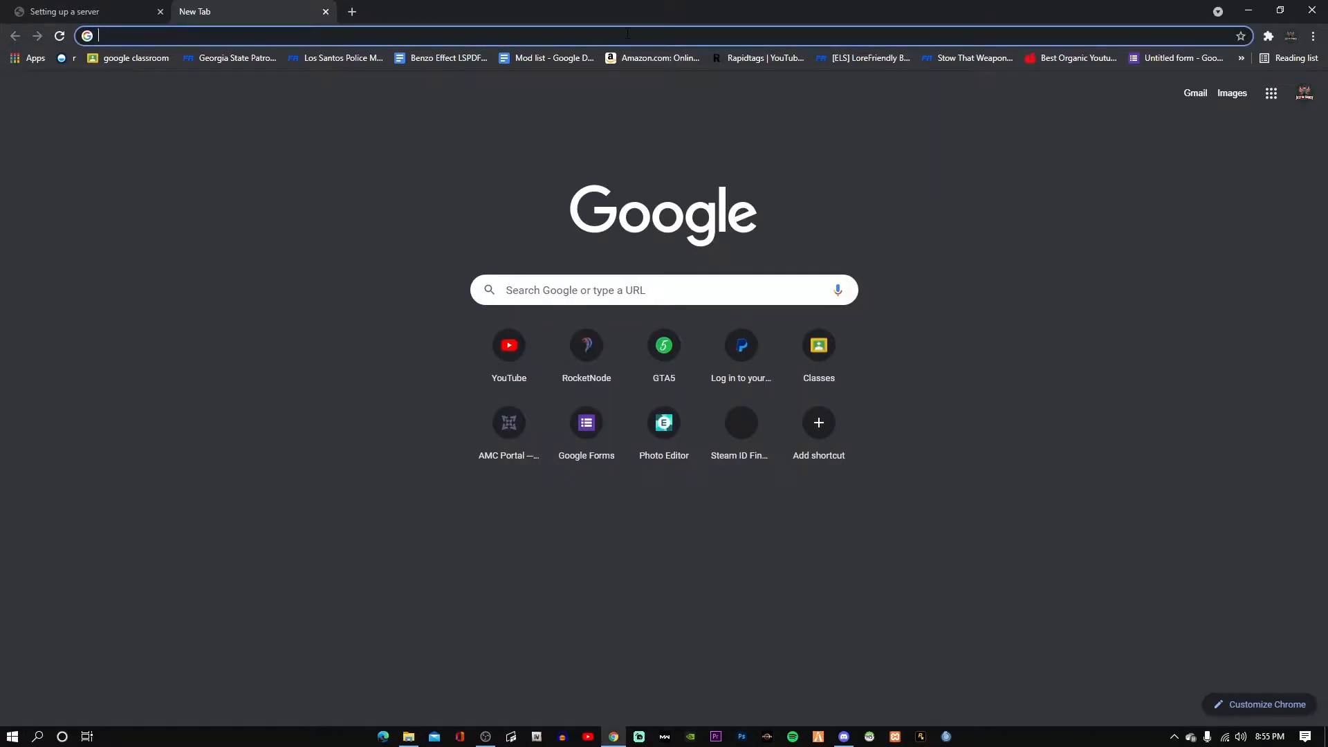
Go to the autocompleted keymaster.fivem.net site and start its human verification check.
text(key)
key(Return)
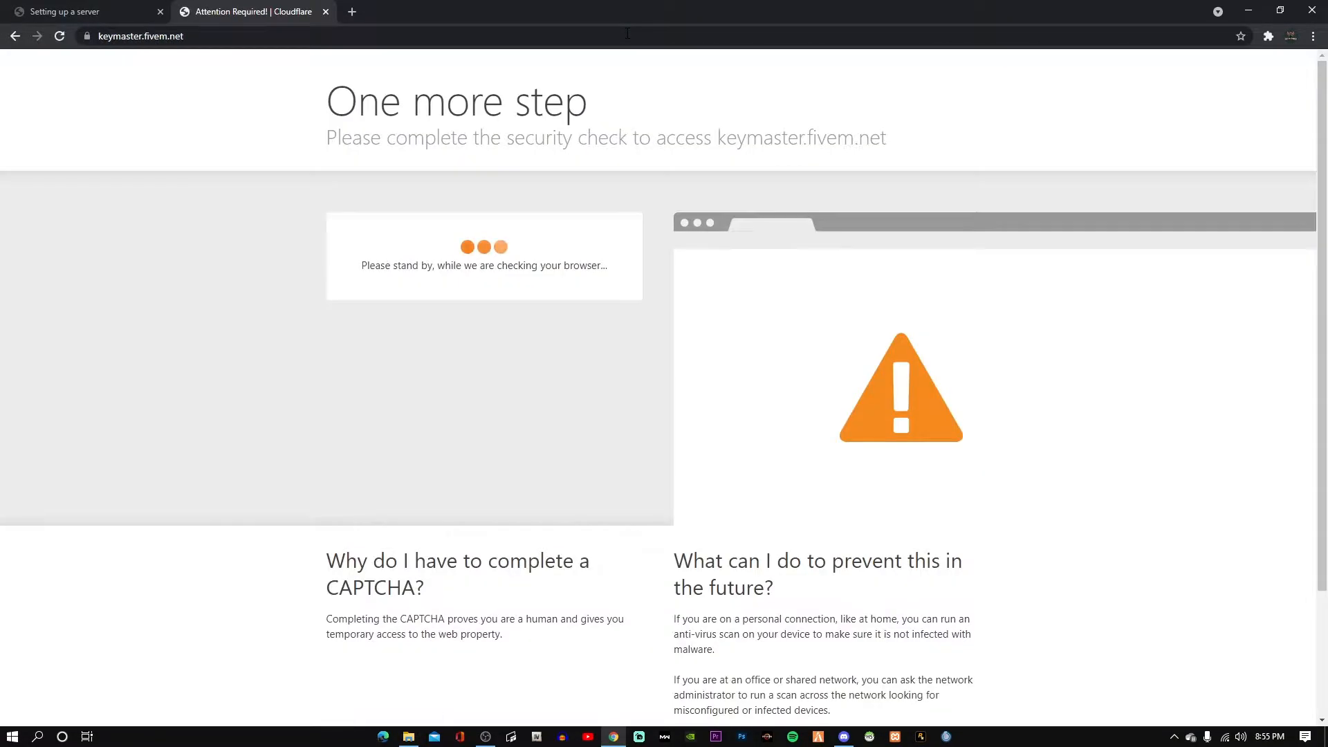
click(402, 267)
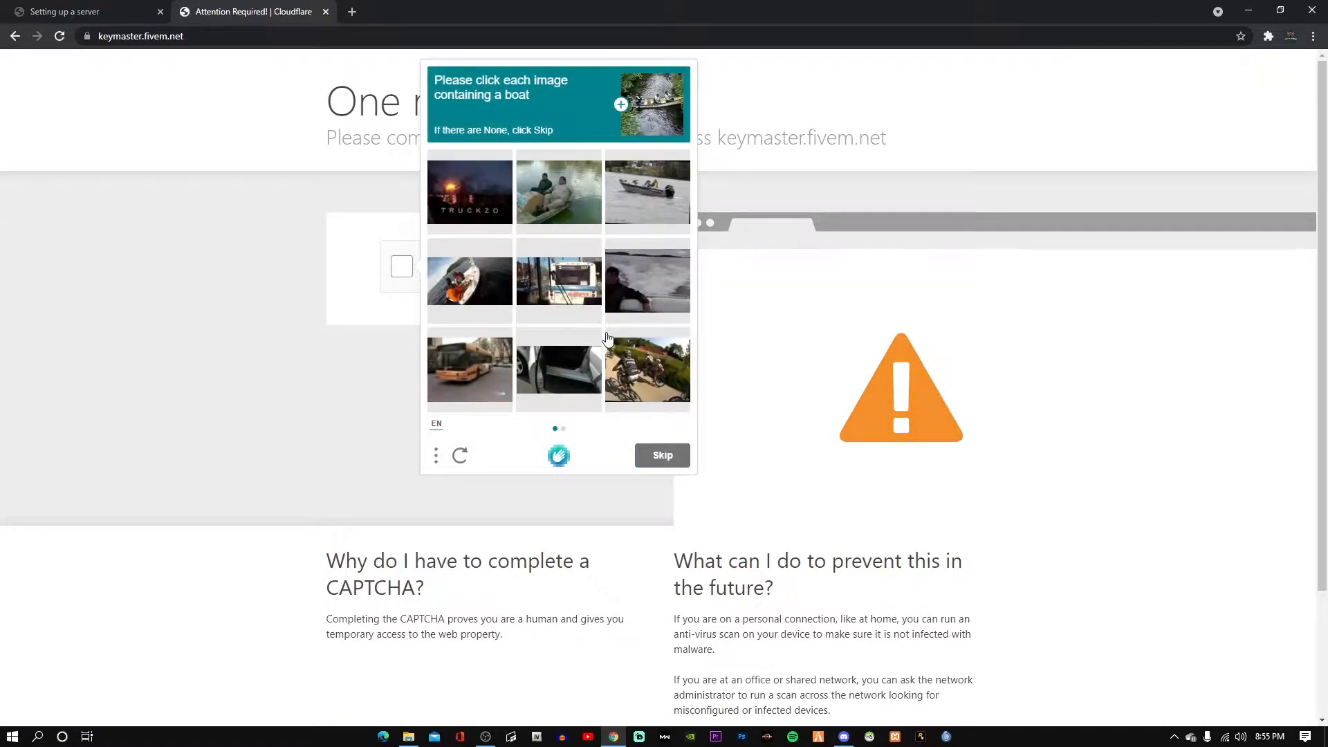
Select the boat images in both hCaptcha rounds and submit the answers.
click(482, 296)
click(568, 188)
click(666, 200)
click(647, 308)
click(667, 454)
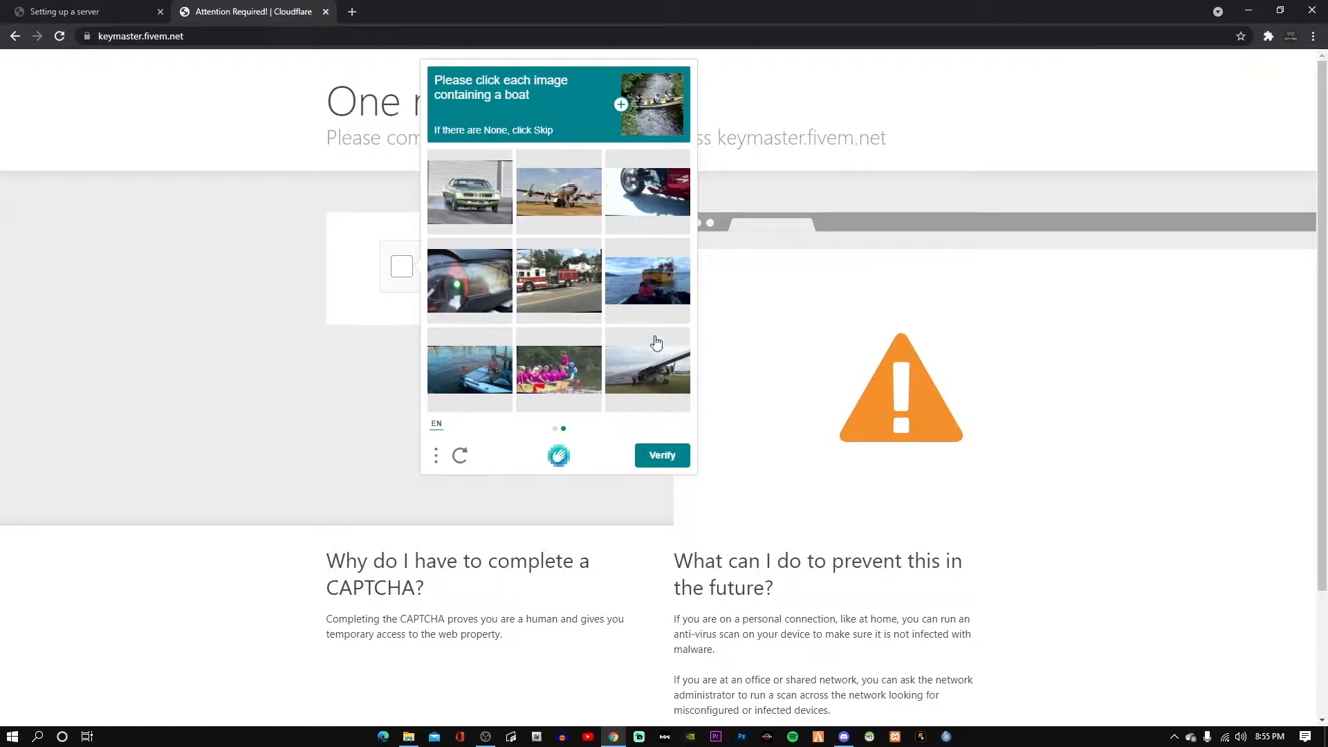
click(650, 294)
click(481, 382)
click(564, 384)
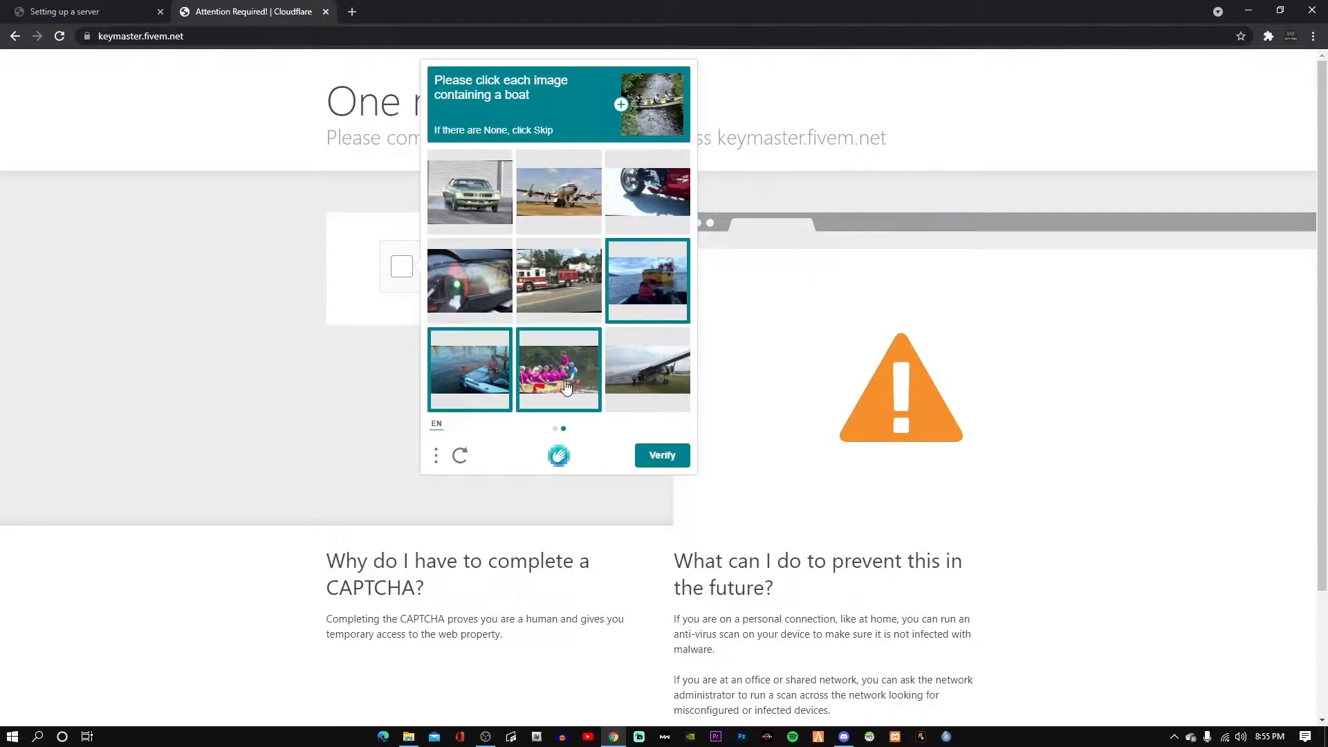
click(487, 310)
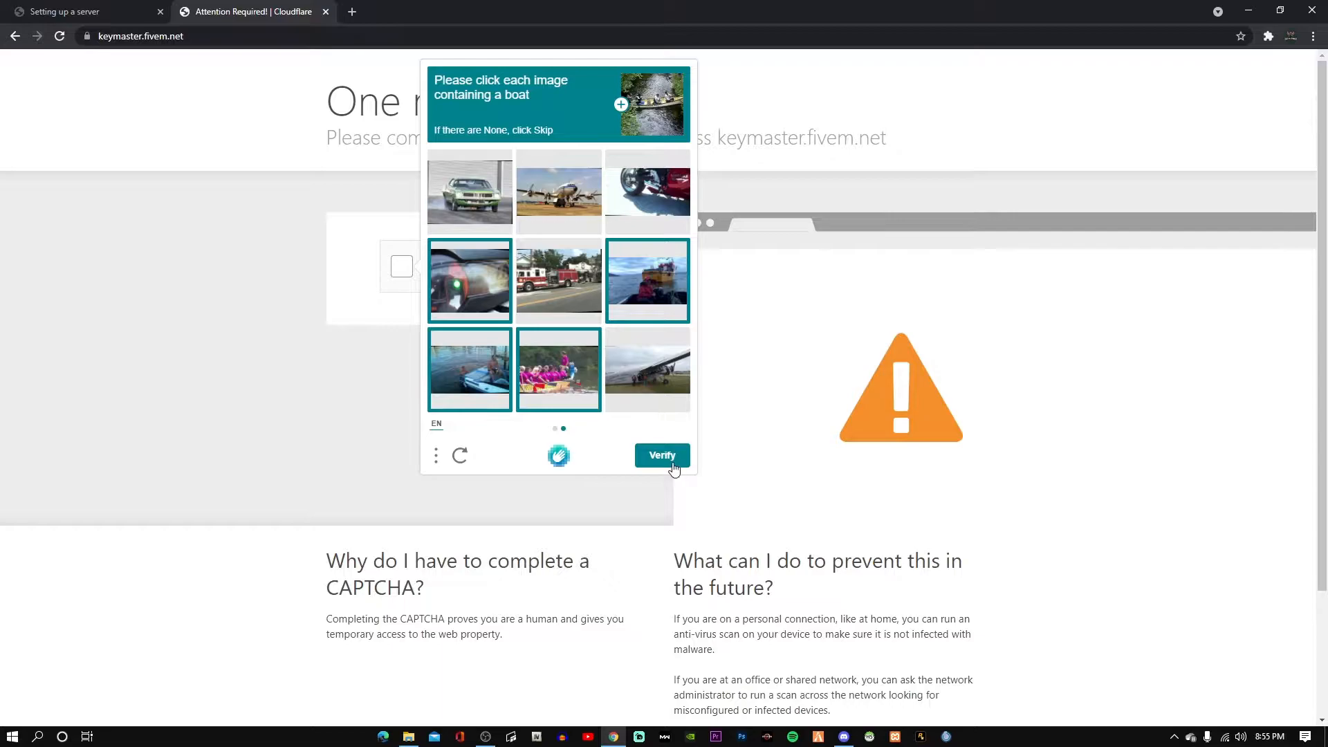
click(669, 461)
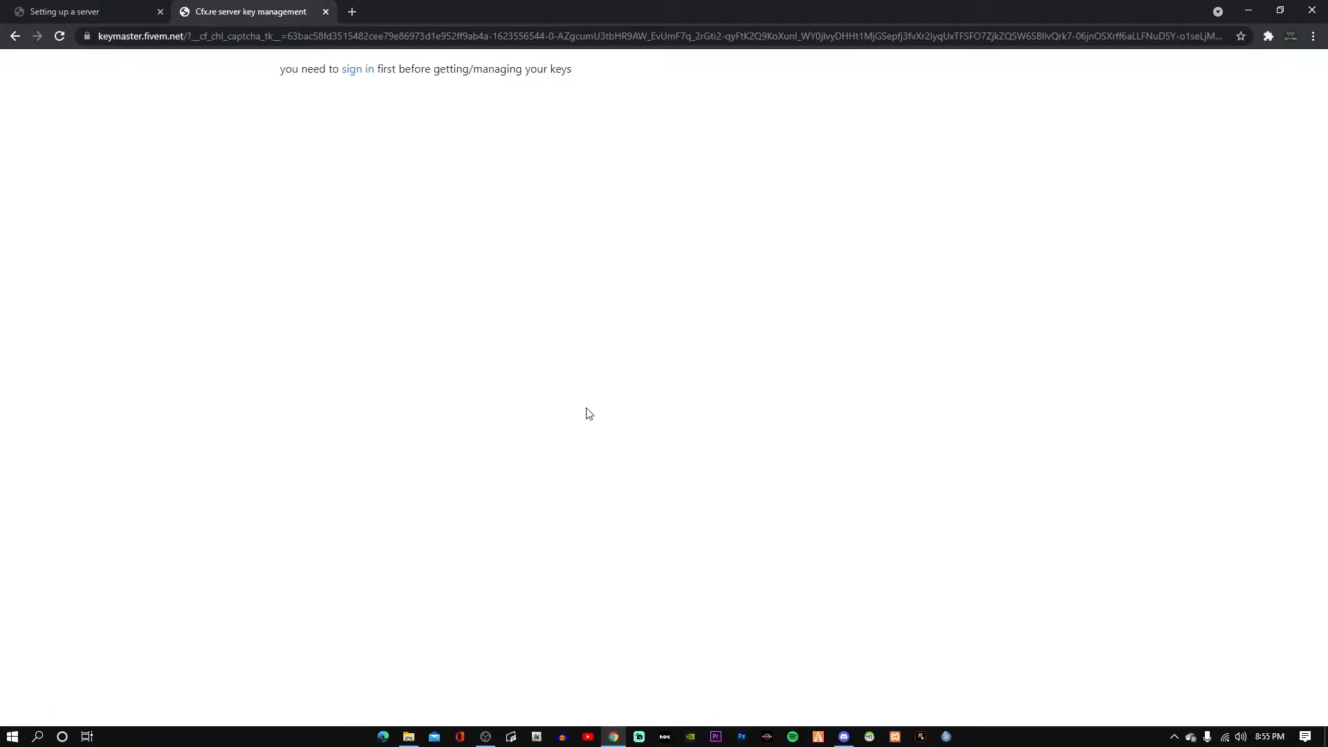
click(360, 72)
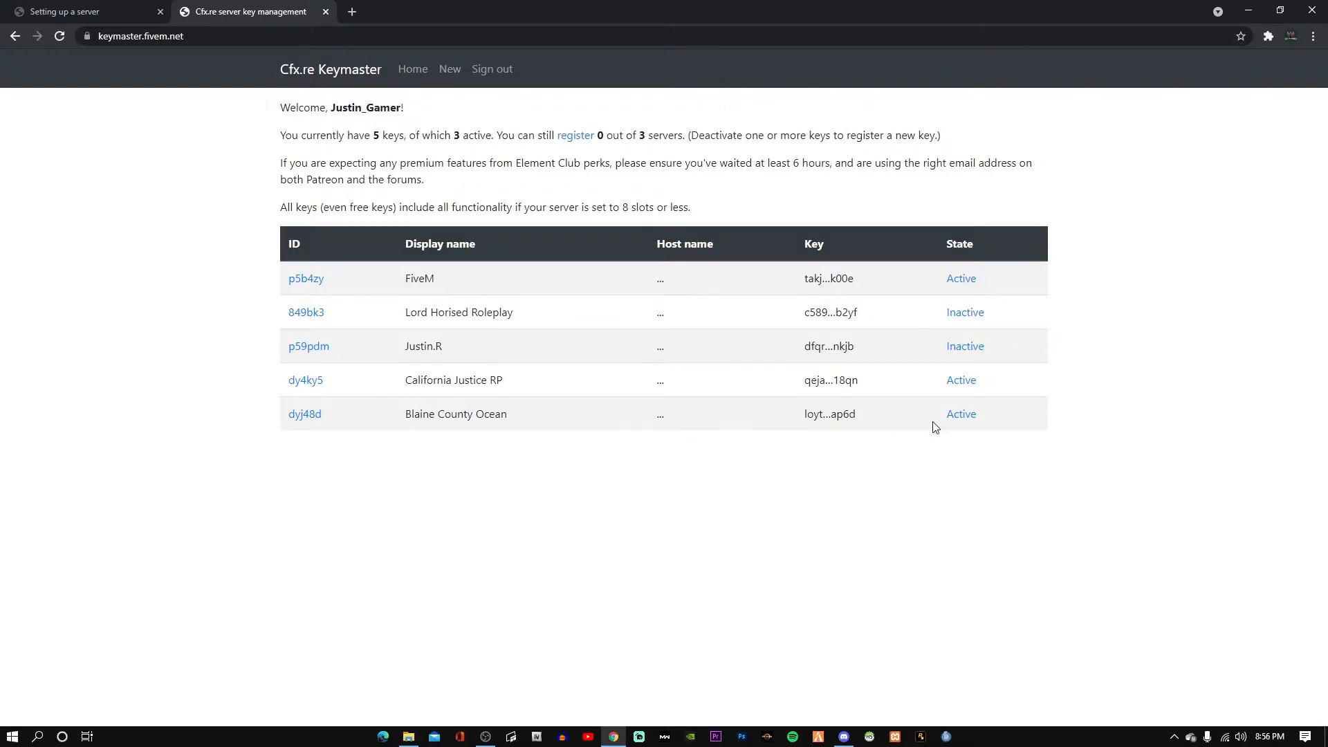
click(303, 416)
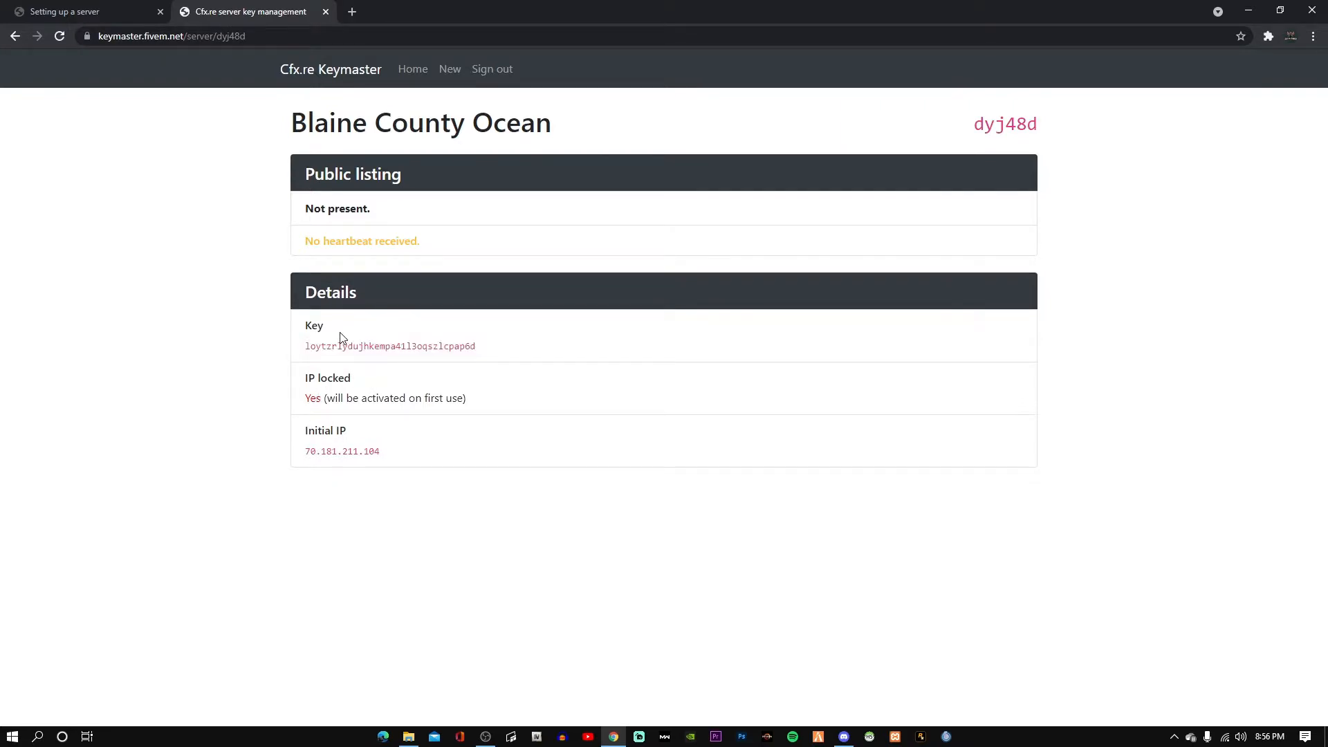
click(14, 36)
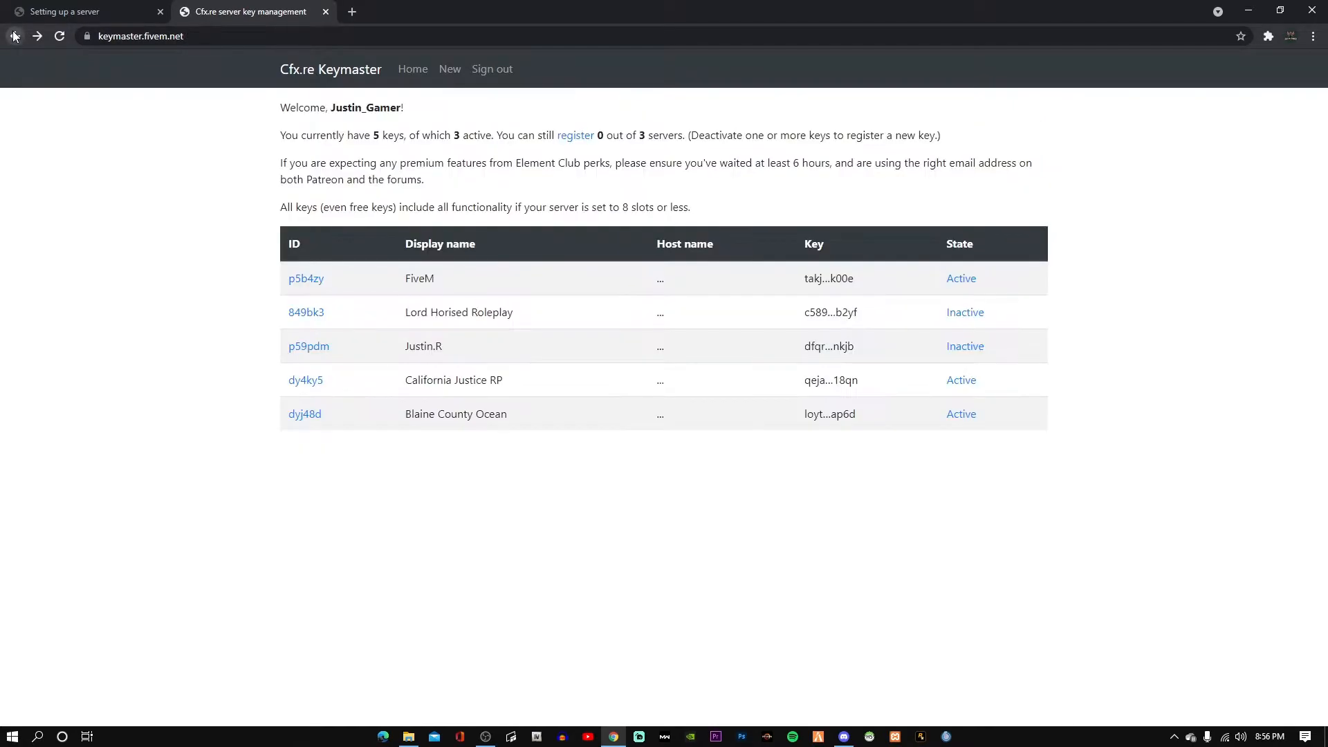
click(965, 418)
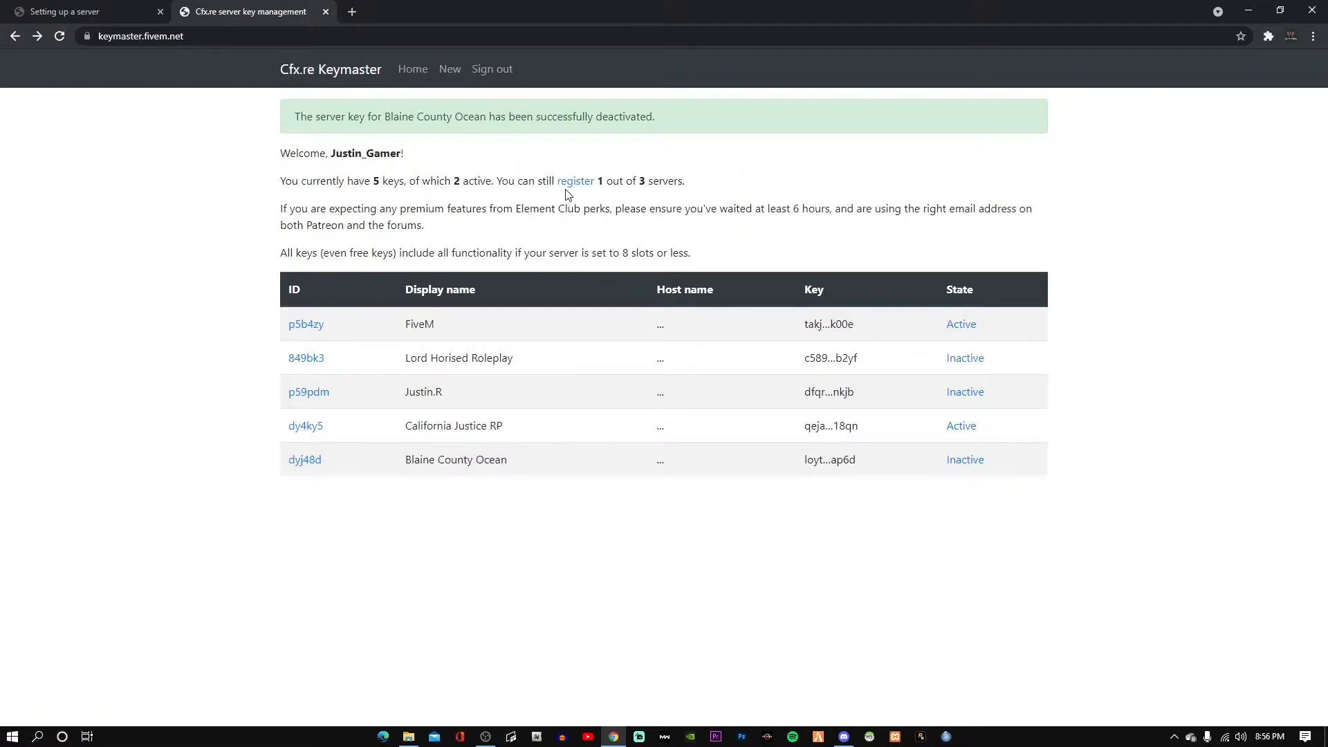
click(575, 186)
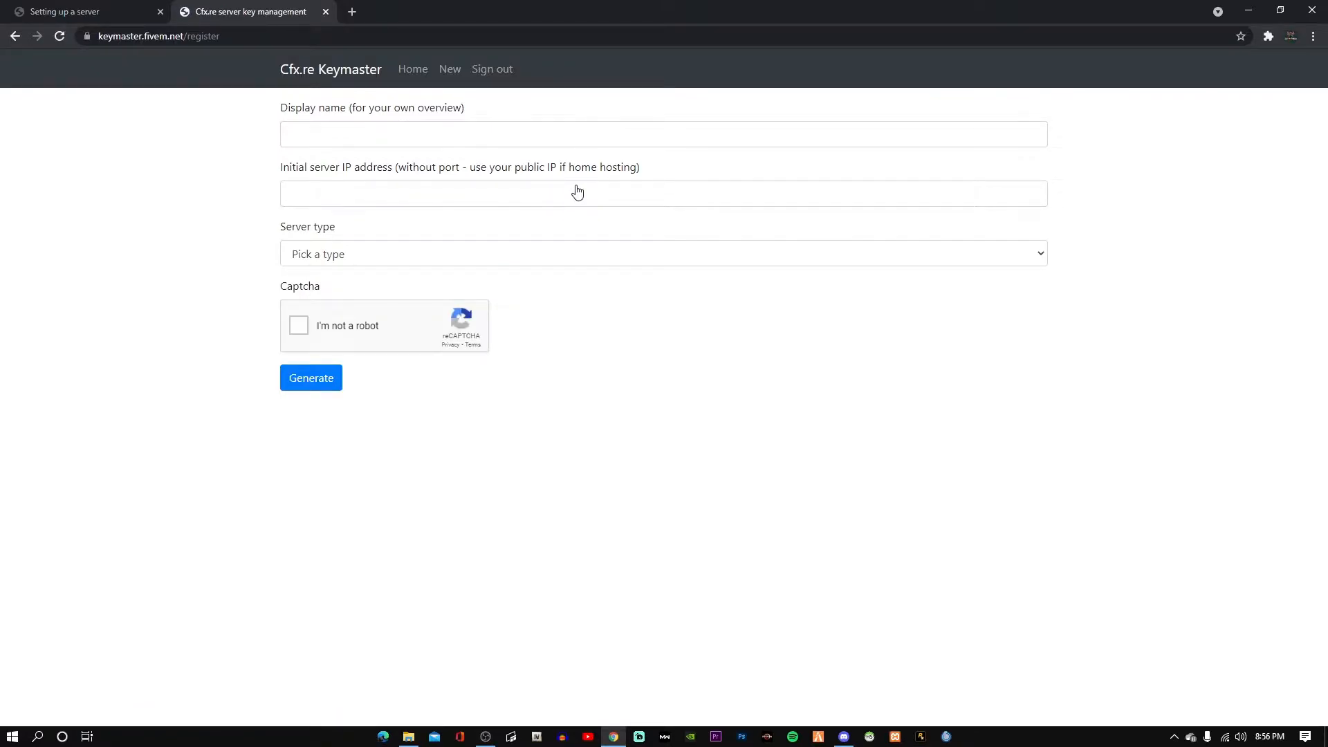
Enter 'Test Server' in the new key's Display name field, dismissing the autofill suggestions.
click(520, 133)
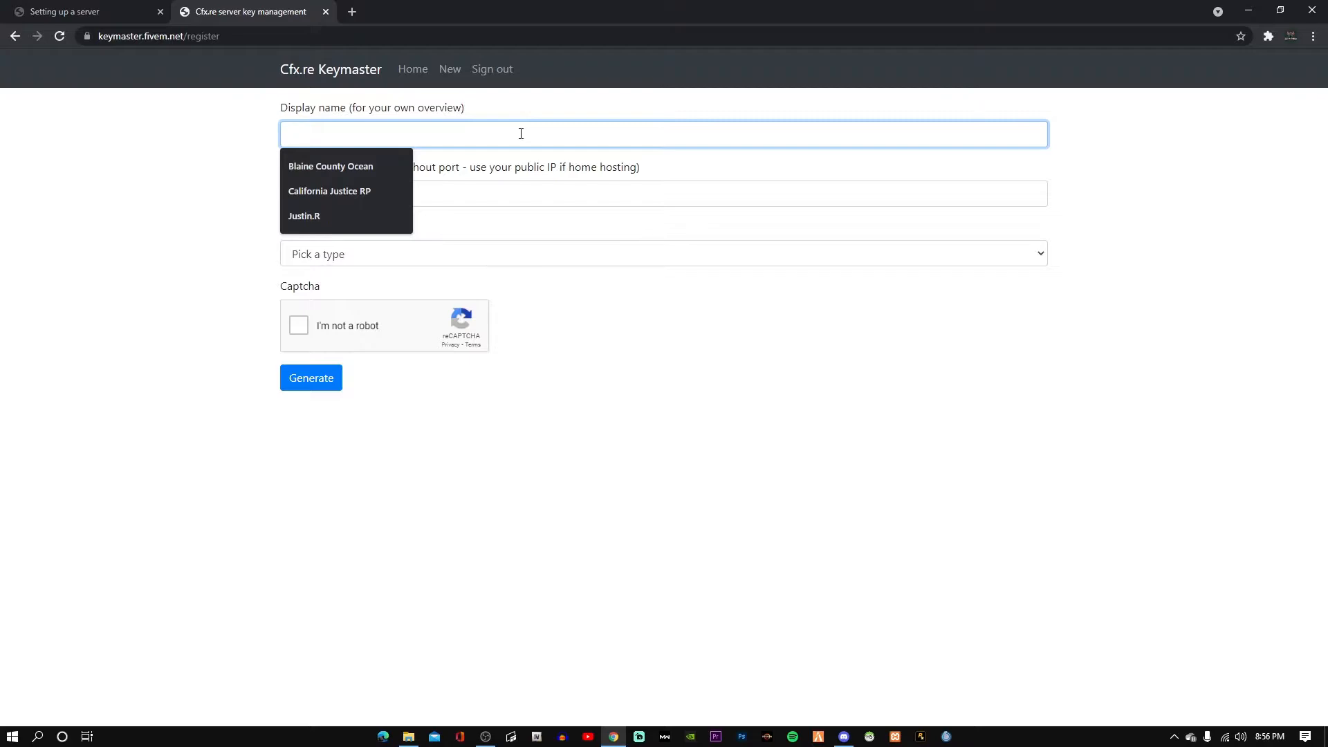
key(Escape)
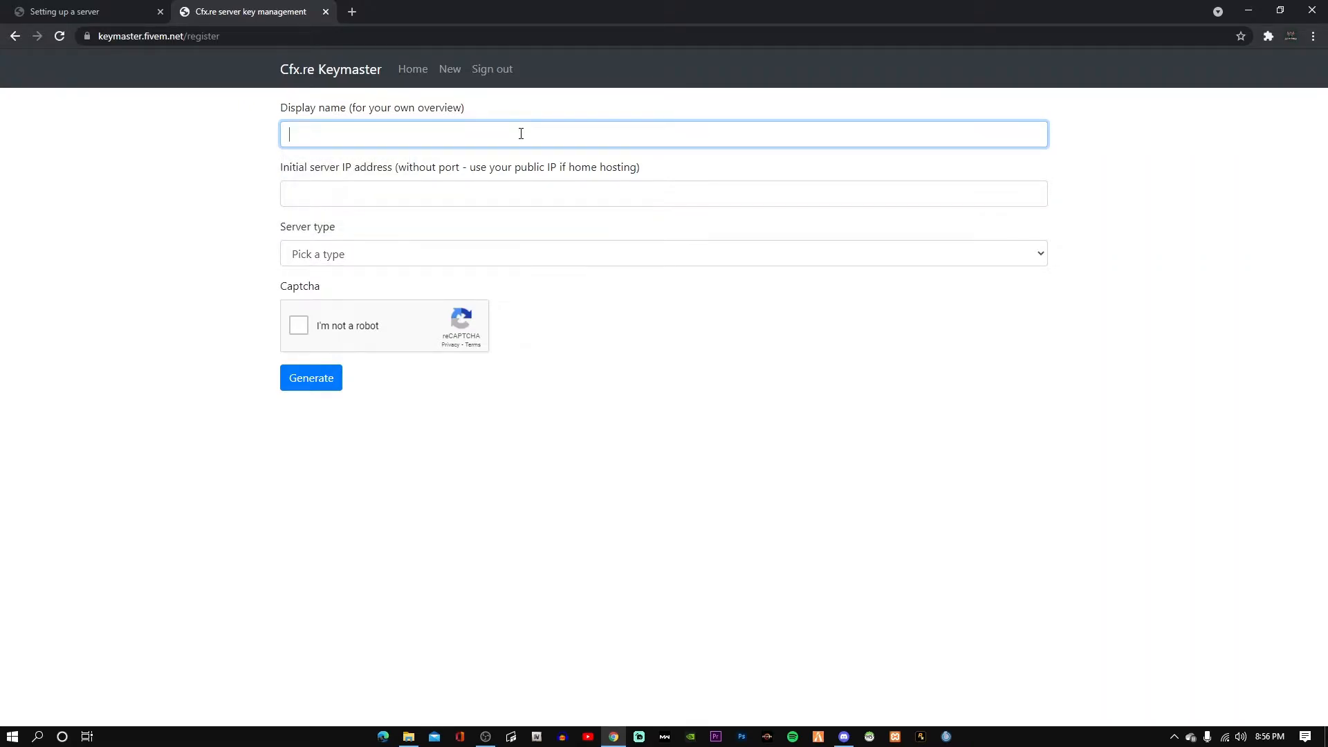
text(Test Server)
Google 'what's my ip' in a new tab and copy the IP shown in the results.
click(351, 11)
text(what)
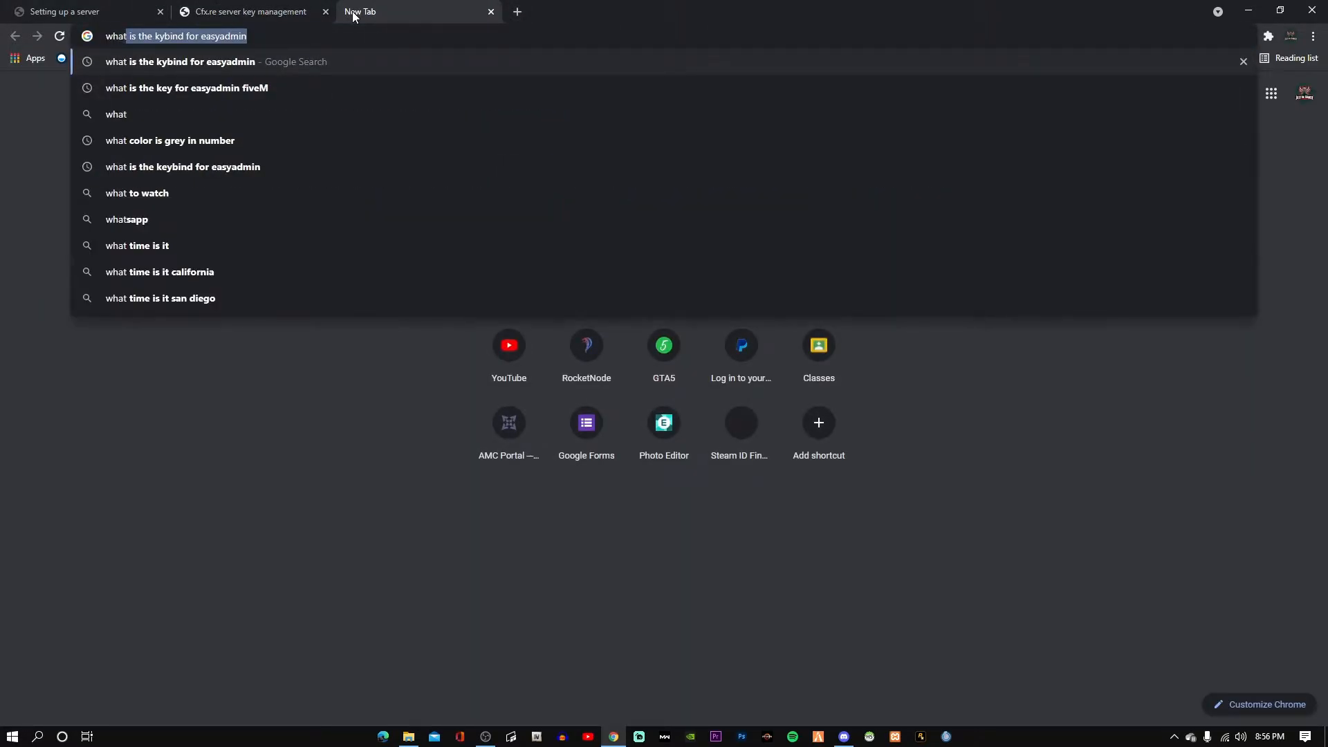
text('s my ip)
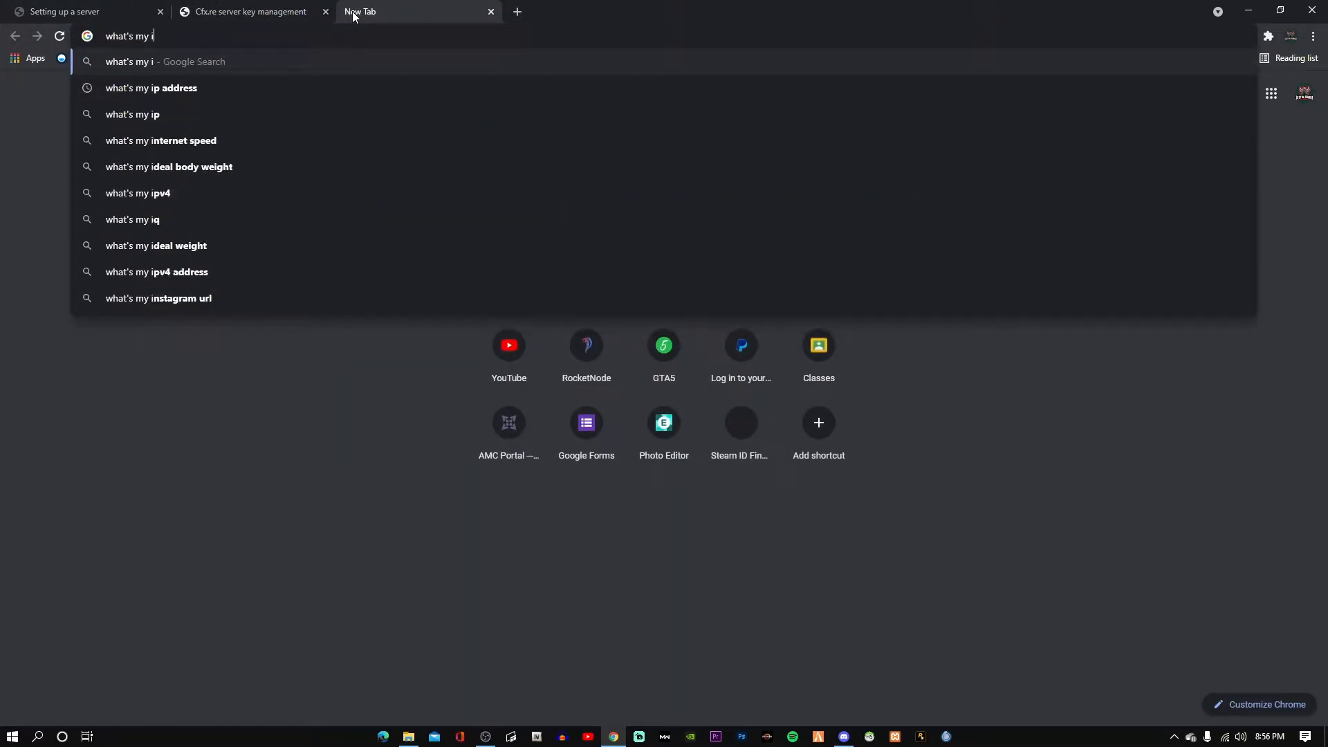
key(Return)
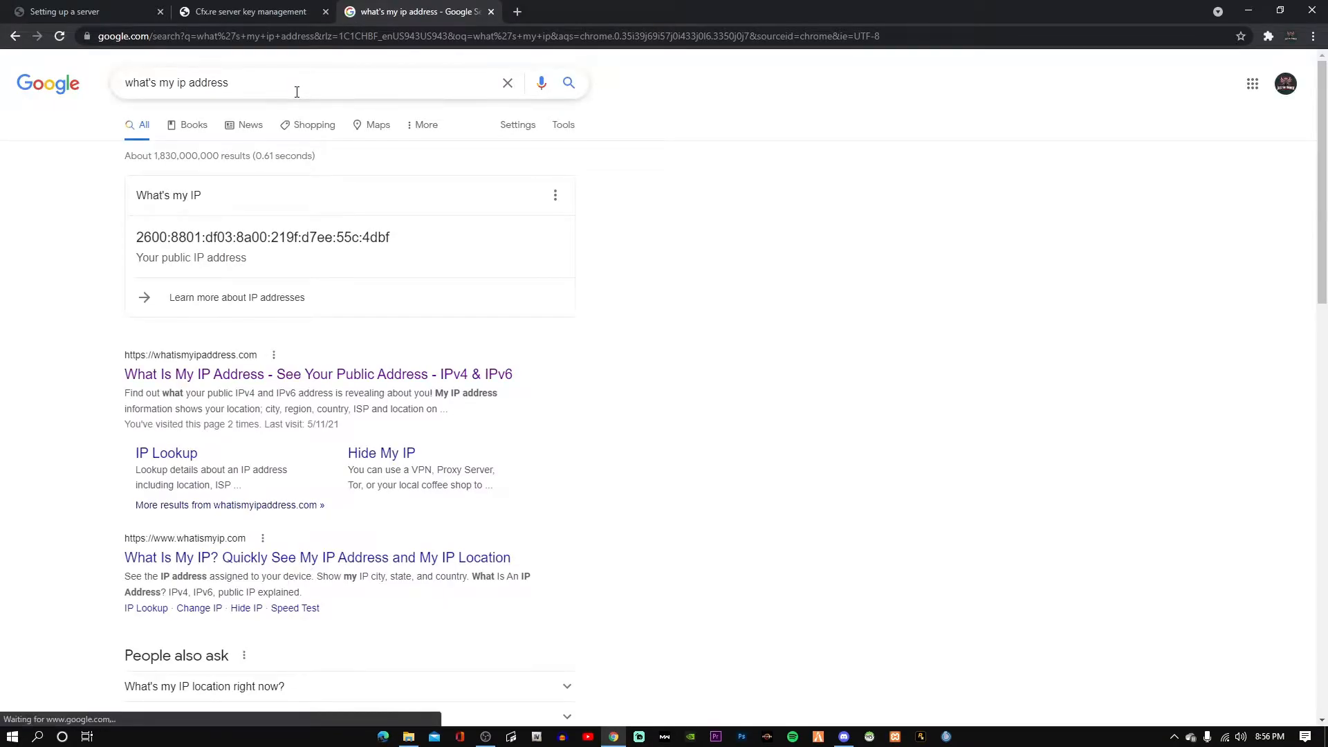
drag(296, 88, 198, 89)
key(BackSpace)
key(BackSpace)
key(BackSpace)
key(BackSpace)
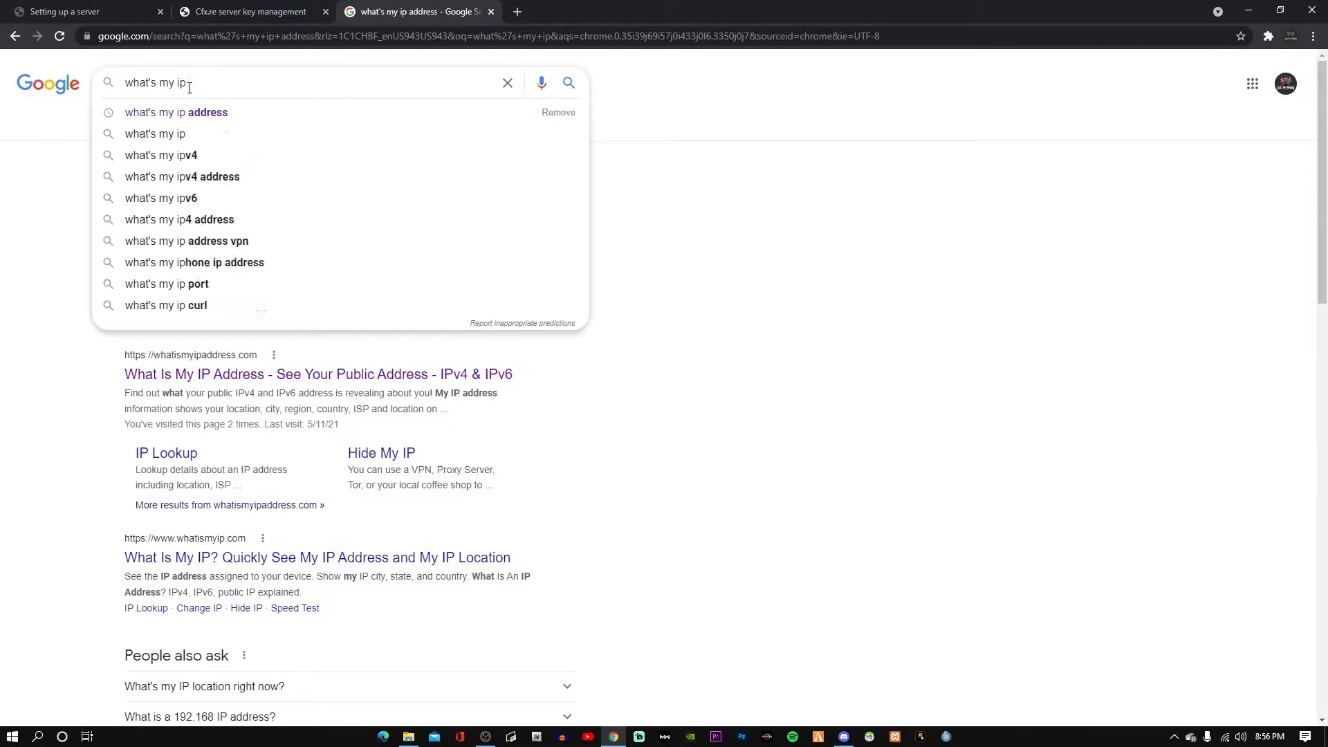
key(Return)
drag(426, 237, 132, 233)
right_click(165, 235)
click(172, 245)
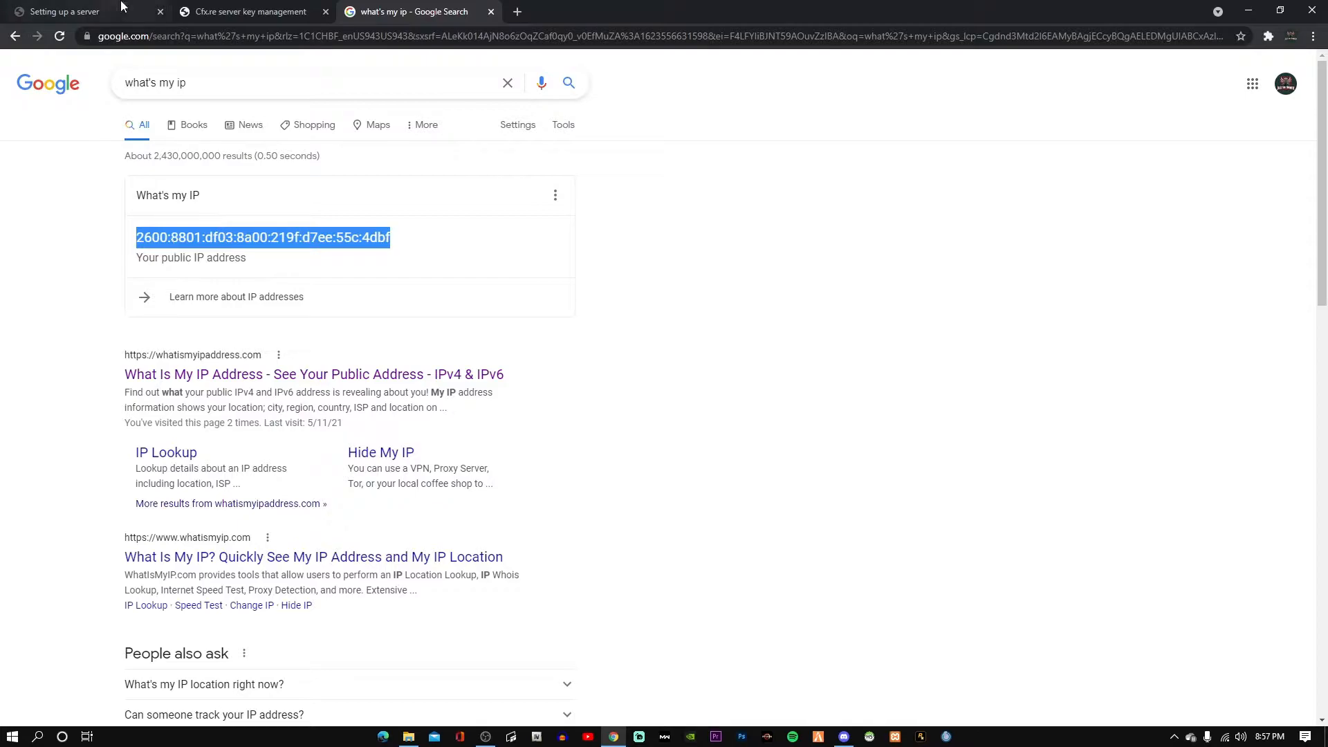
On whatsmyip.com, accept the privacy notice and copy the full IPv6 address from Your IP Address.
click(273, 34)
text(what)
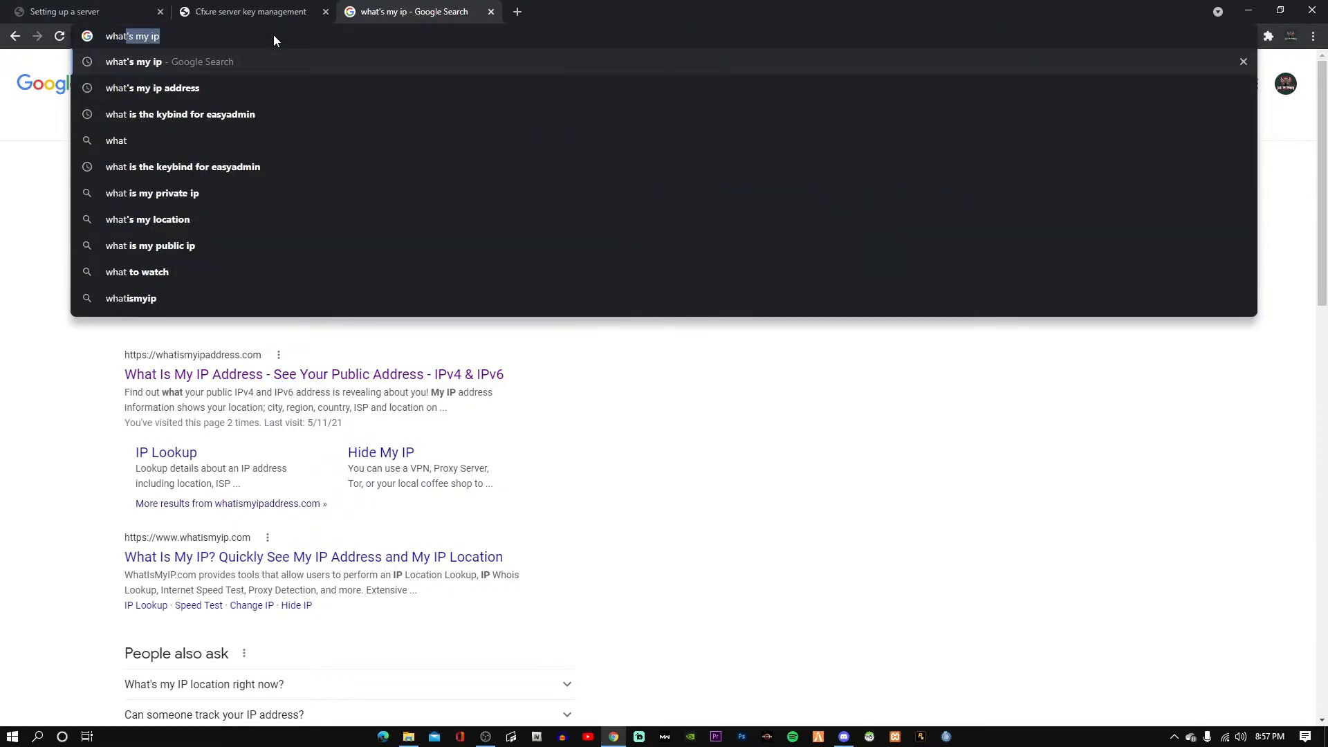
text(smyip.com)
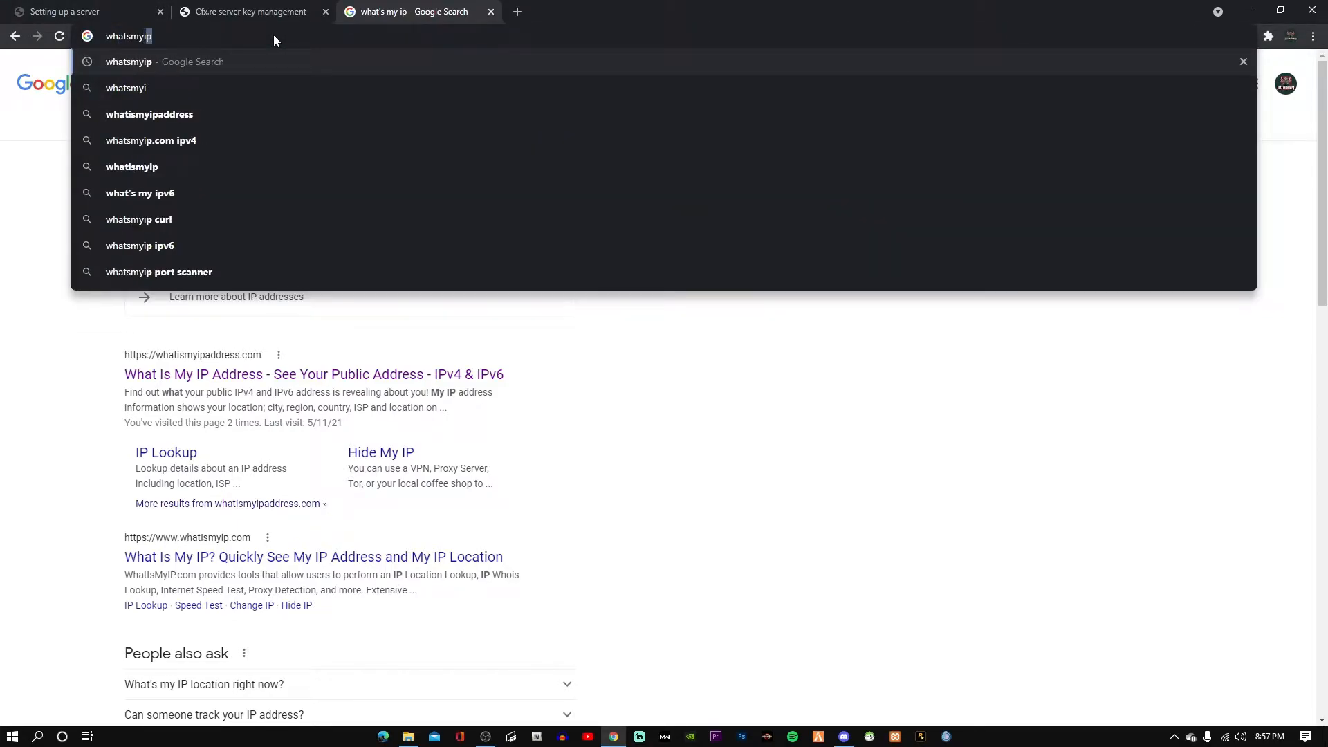
key(Return)
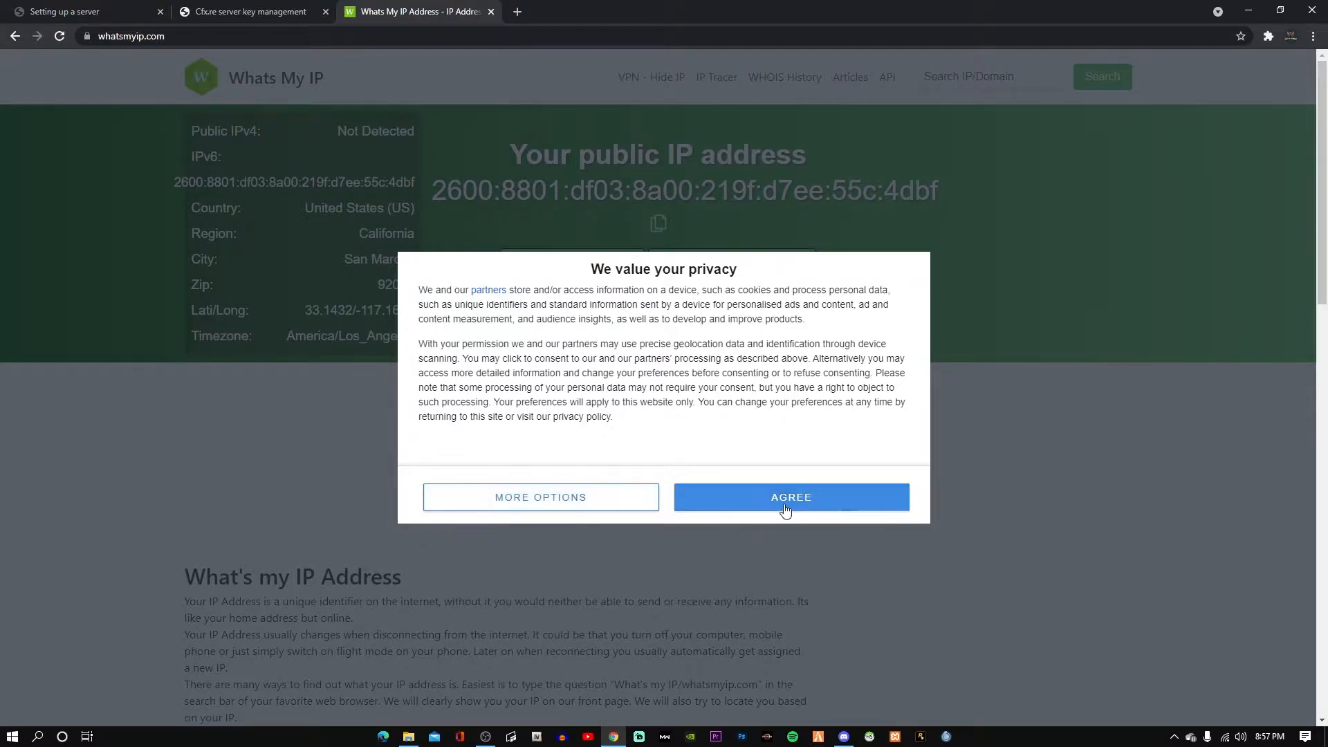
click(786, 510)
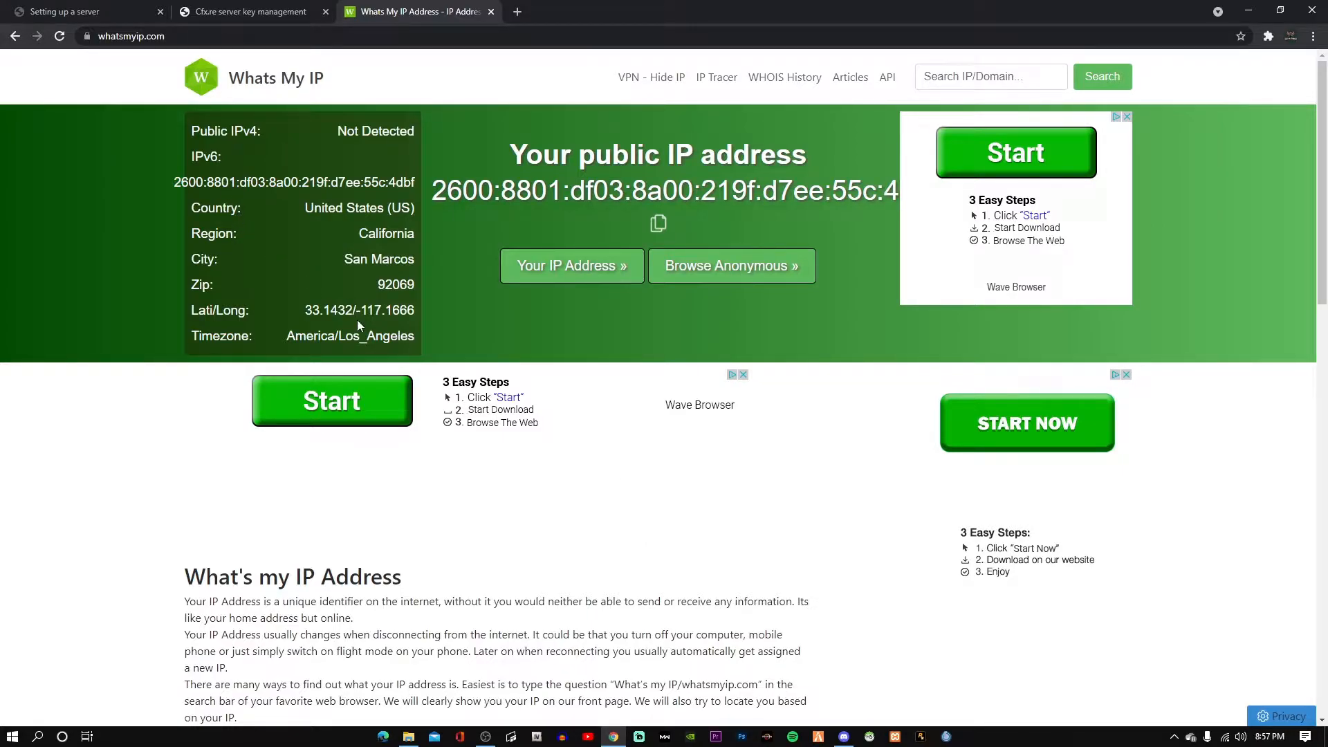
scroll(637, 436, down, 5)
scroll(641, 426, up, 5)
click(569, 270)
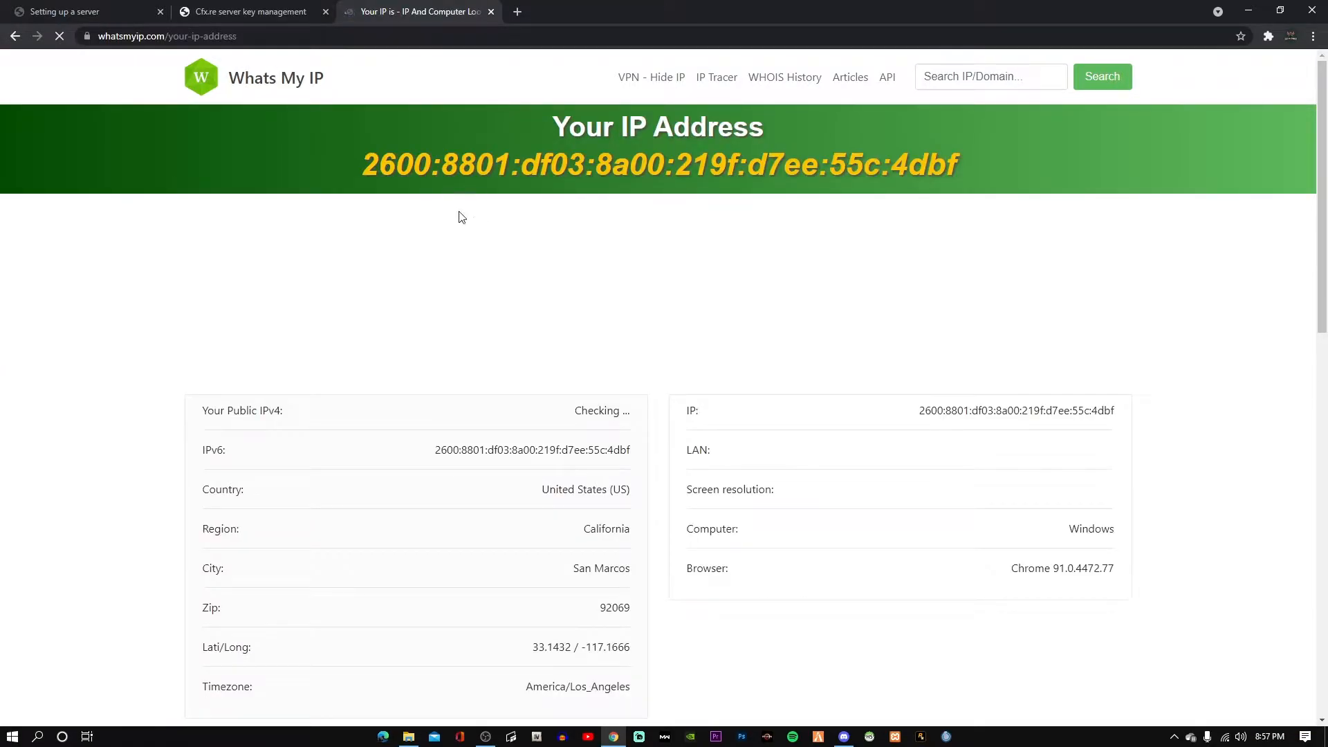
drag(363, 165, 978, 178)
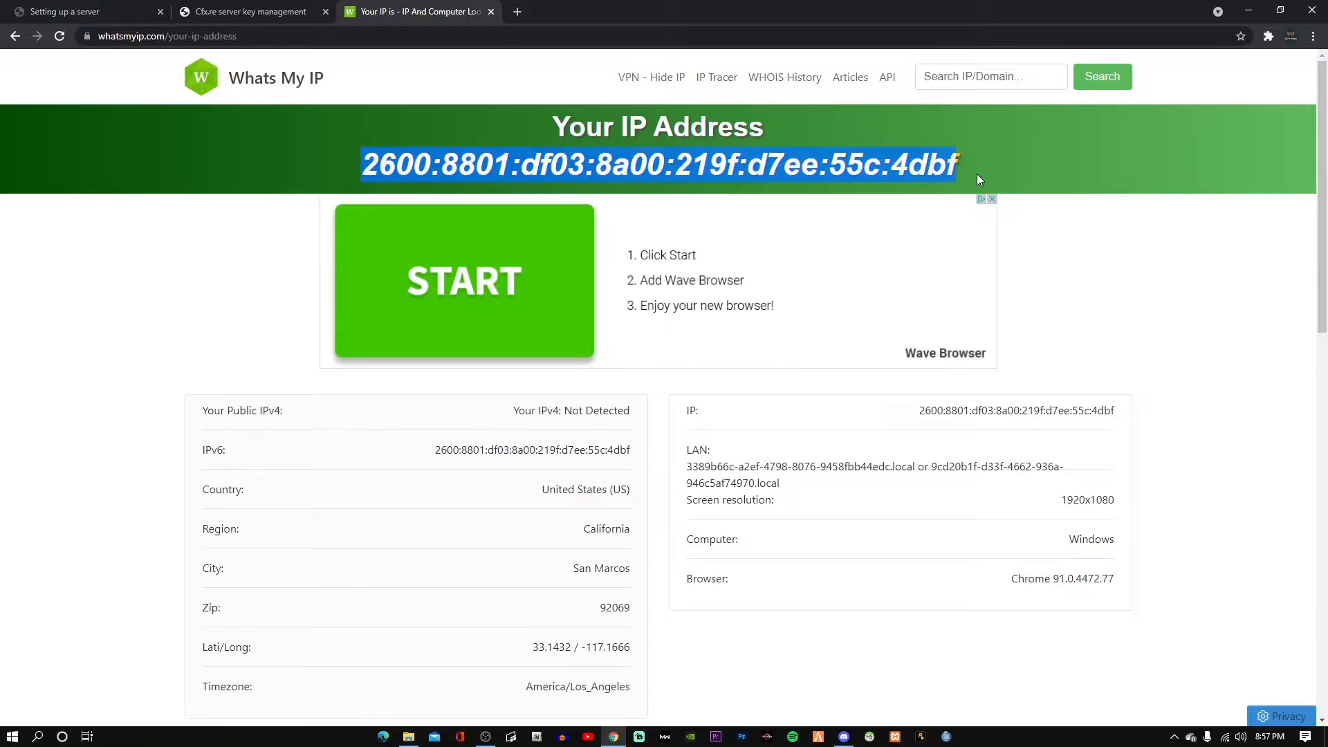
drag(866, 172, 342, 181)
right_click(431, 167)
click(440, 177)
Paste the IP, choose Other/Home hosted server type, and enter 'Home Hosting' as provider.
click(312, 7)
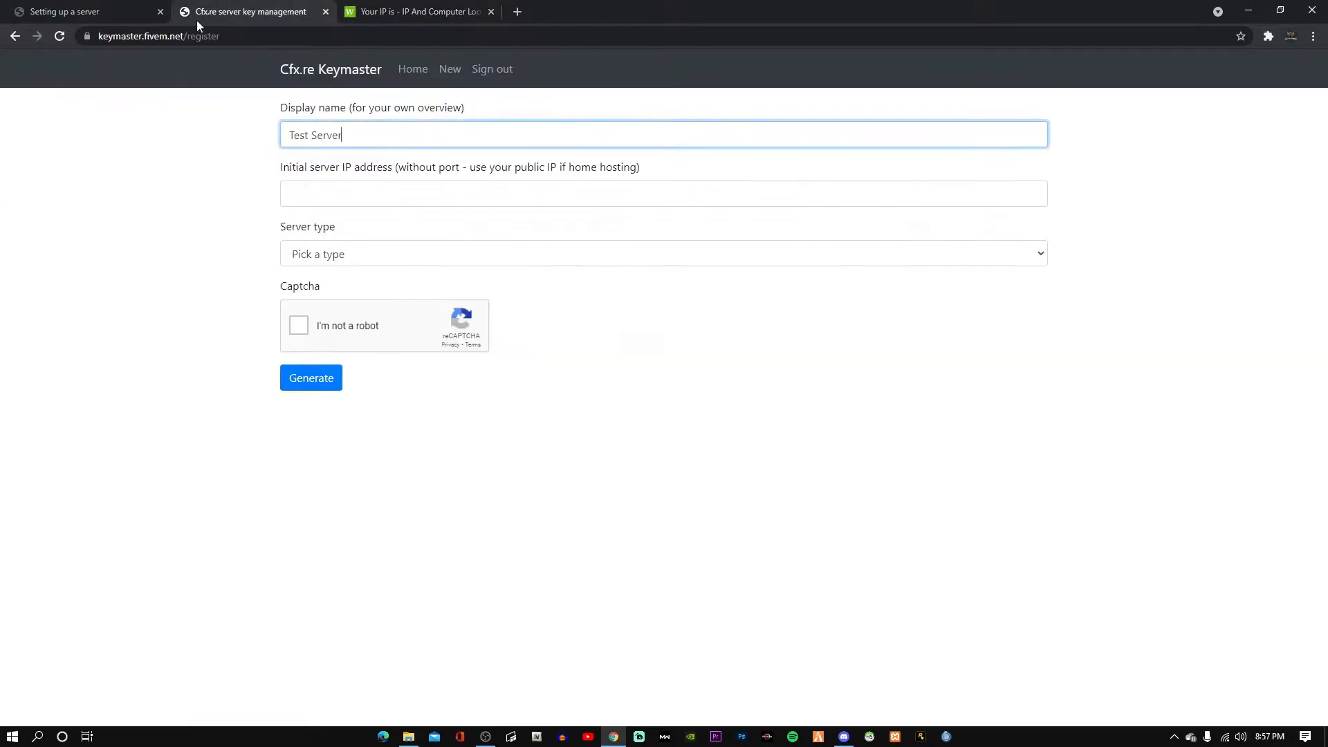
click(305, 193)
key(ctrl+v)
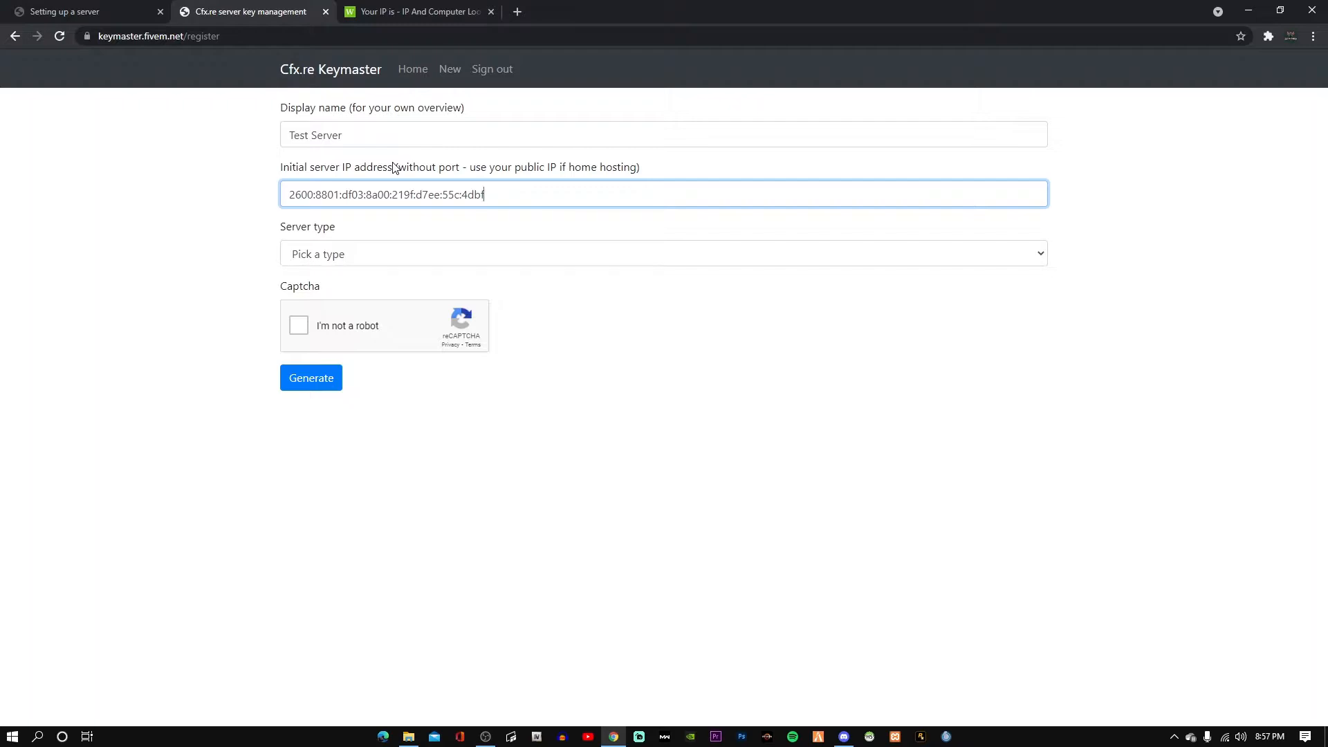
click(379, 254)
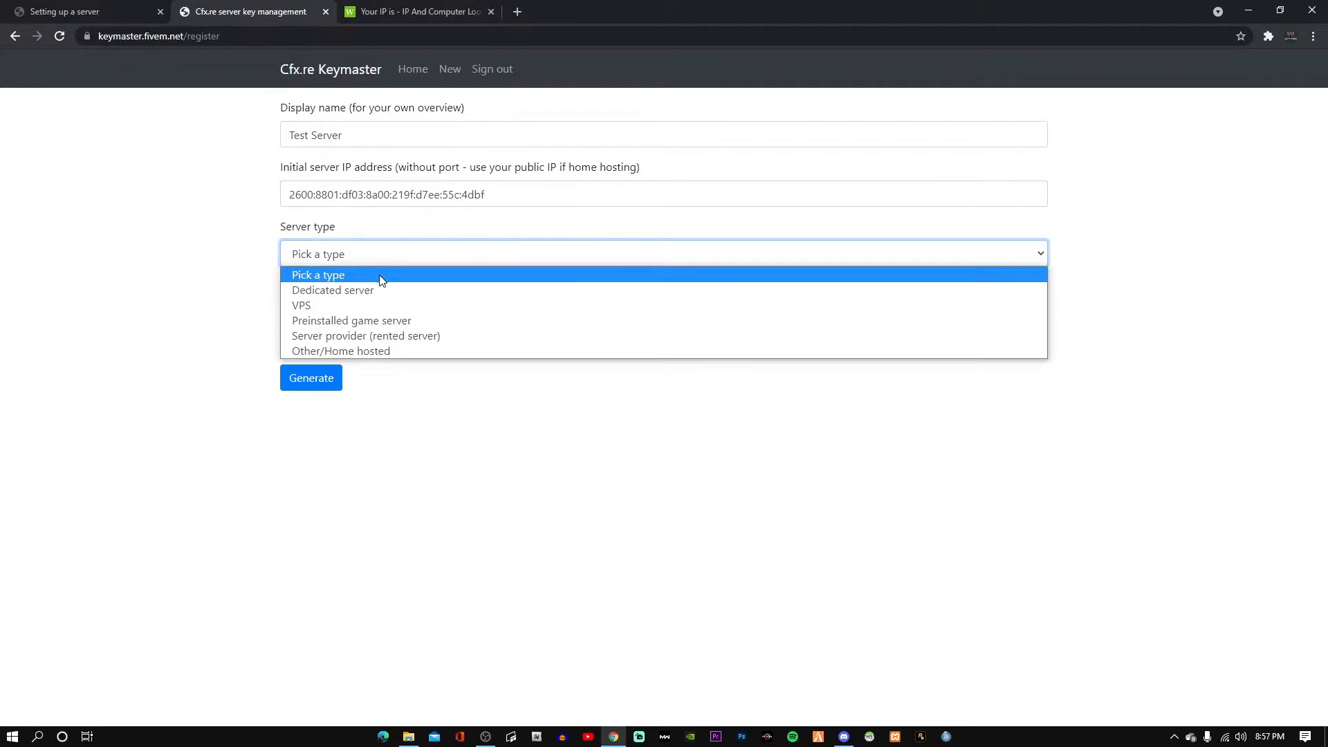
click(394, 350)
click(381, 316)
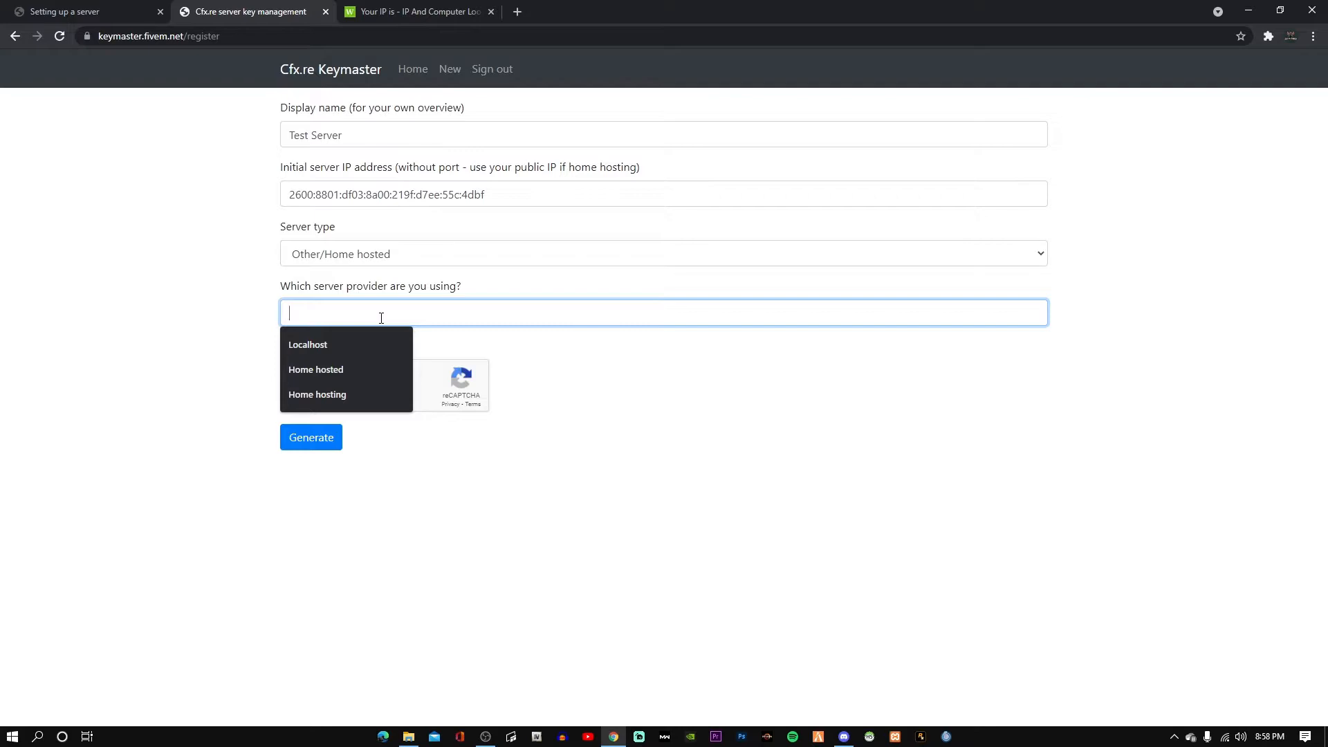
click(385, 388)
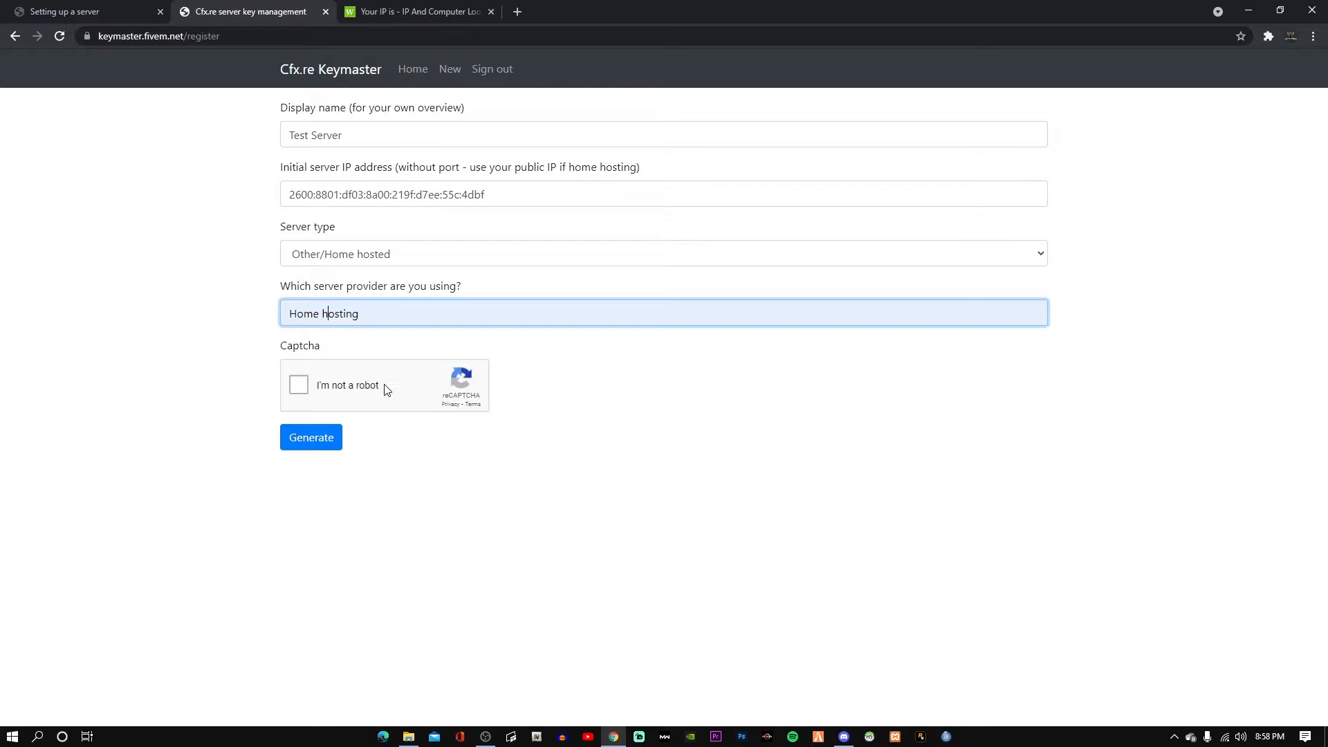
key(BackSpace)
text(H)
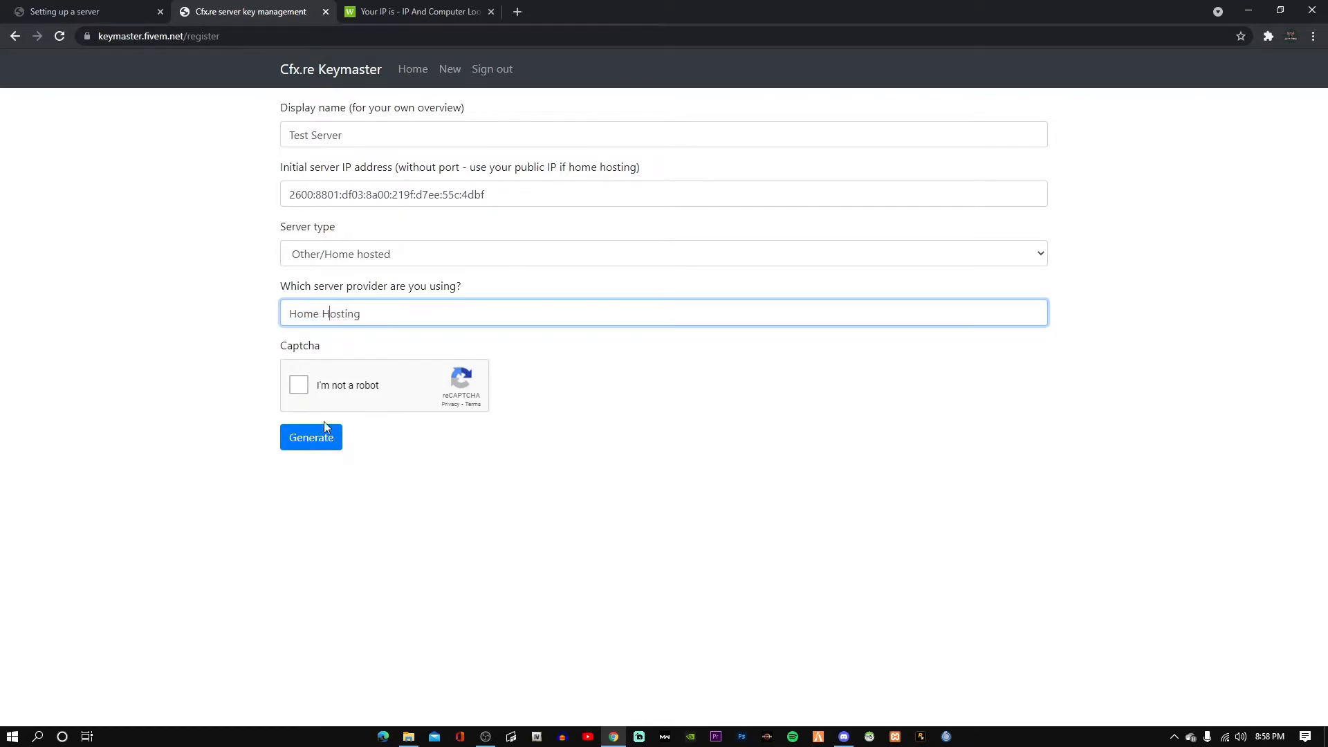
Pass the captcha, generate the server key, and copy the new key.
click(303, 389)
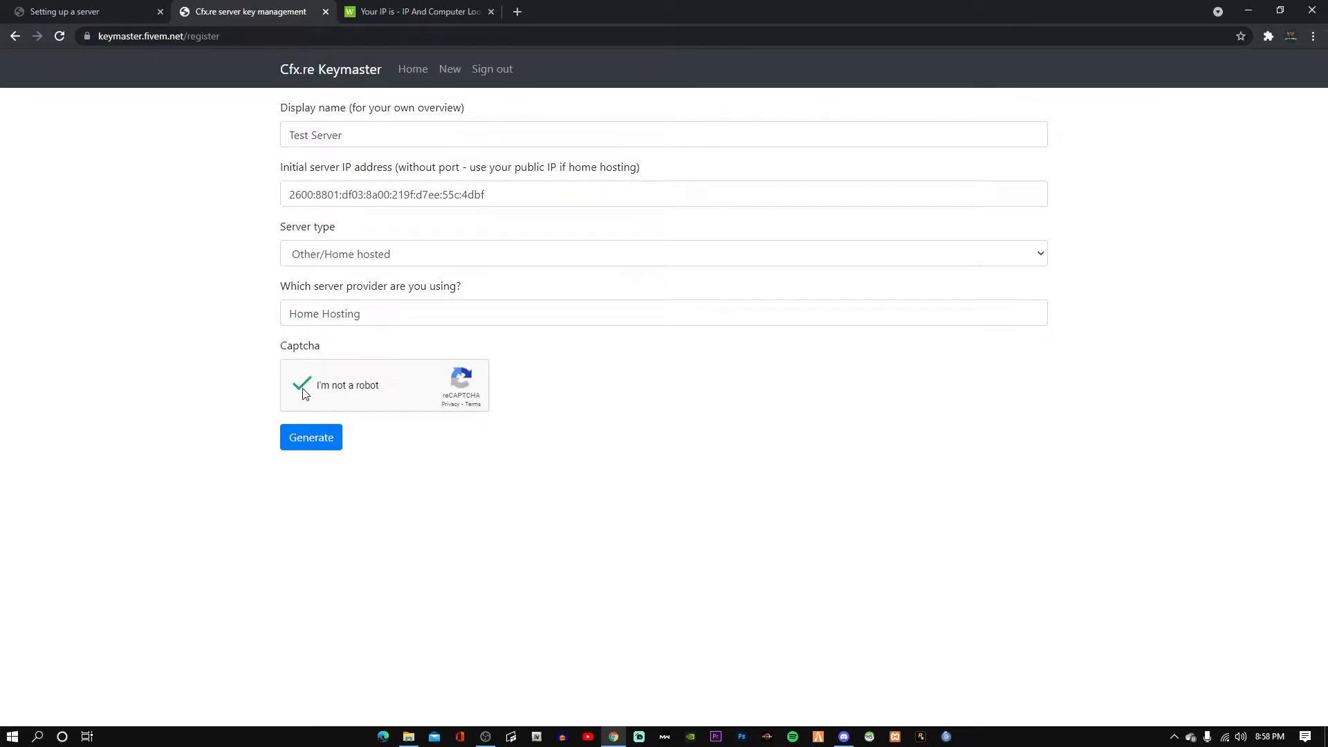
click(318, 450)
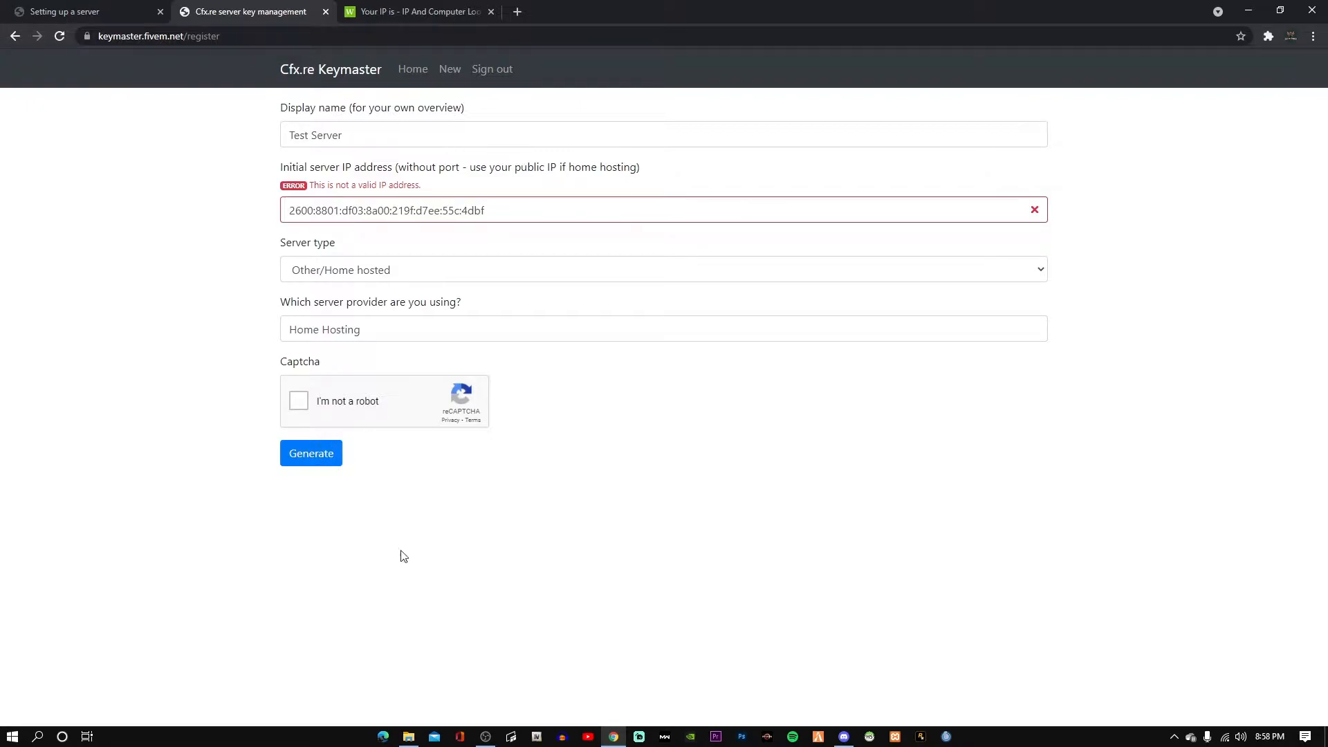
click(485, 736)
click(1318, 586)
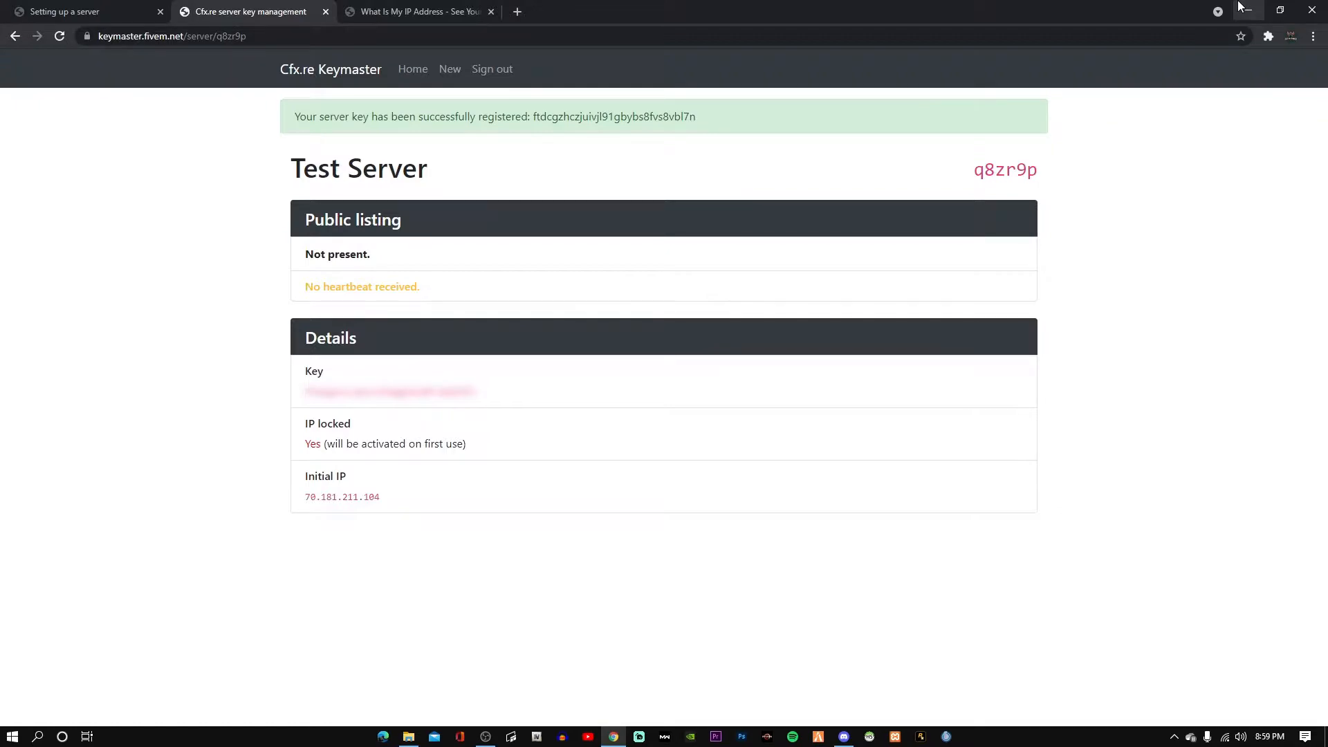
mouse_move(471, 400)
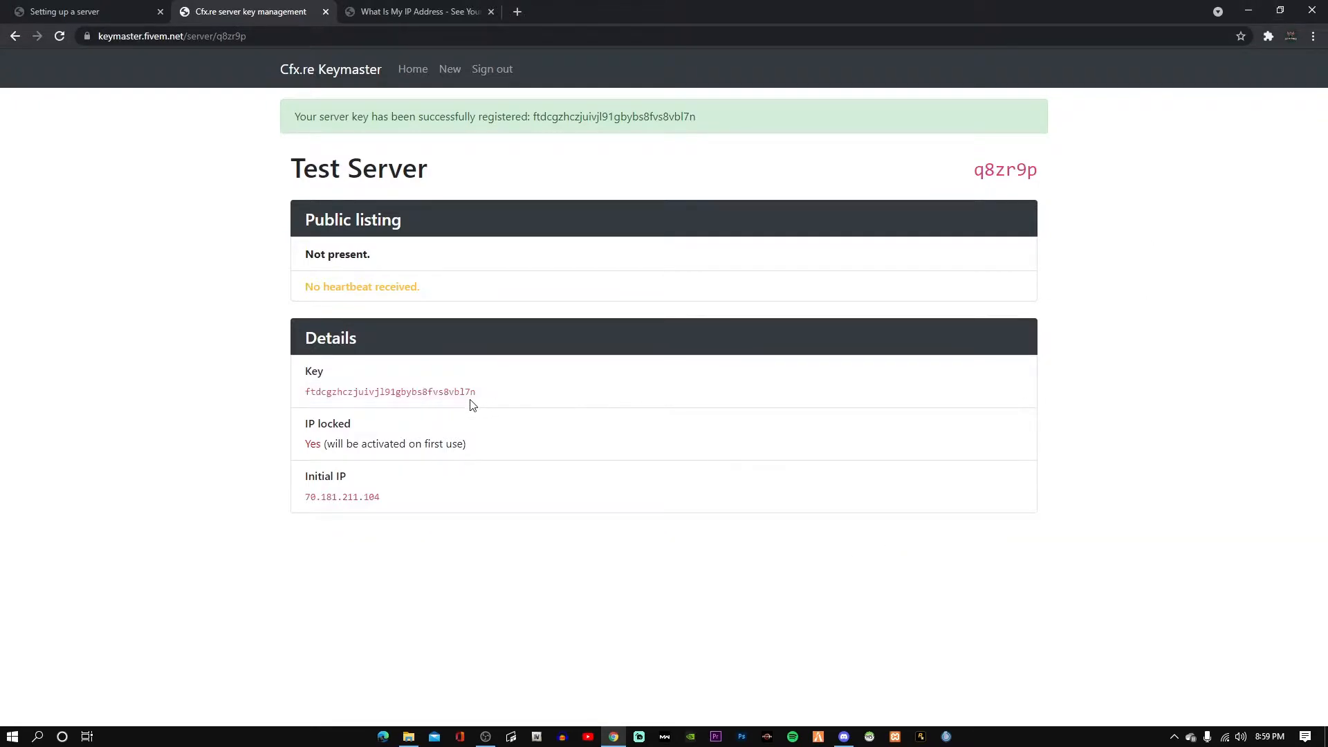
drag(477, 391, 303, 387)
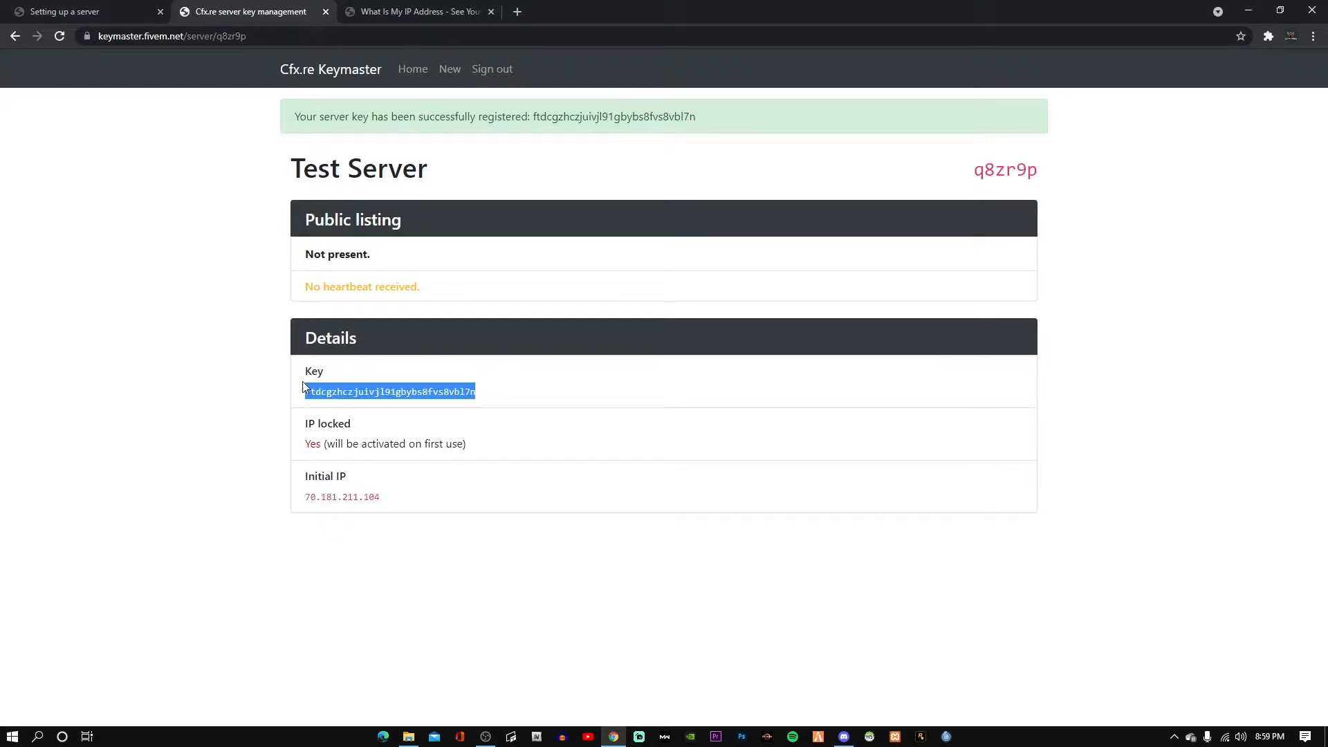
right_click(326, 388)
click(349, 401)
click(1248, 11)
Open server.cfg, replace 'changeme' after sv_licenseKey with the pasted Keymaster key, and save.
click(408, 737)
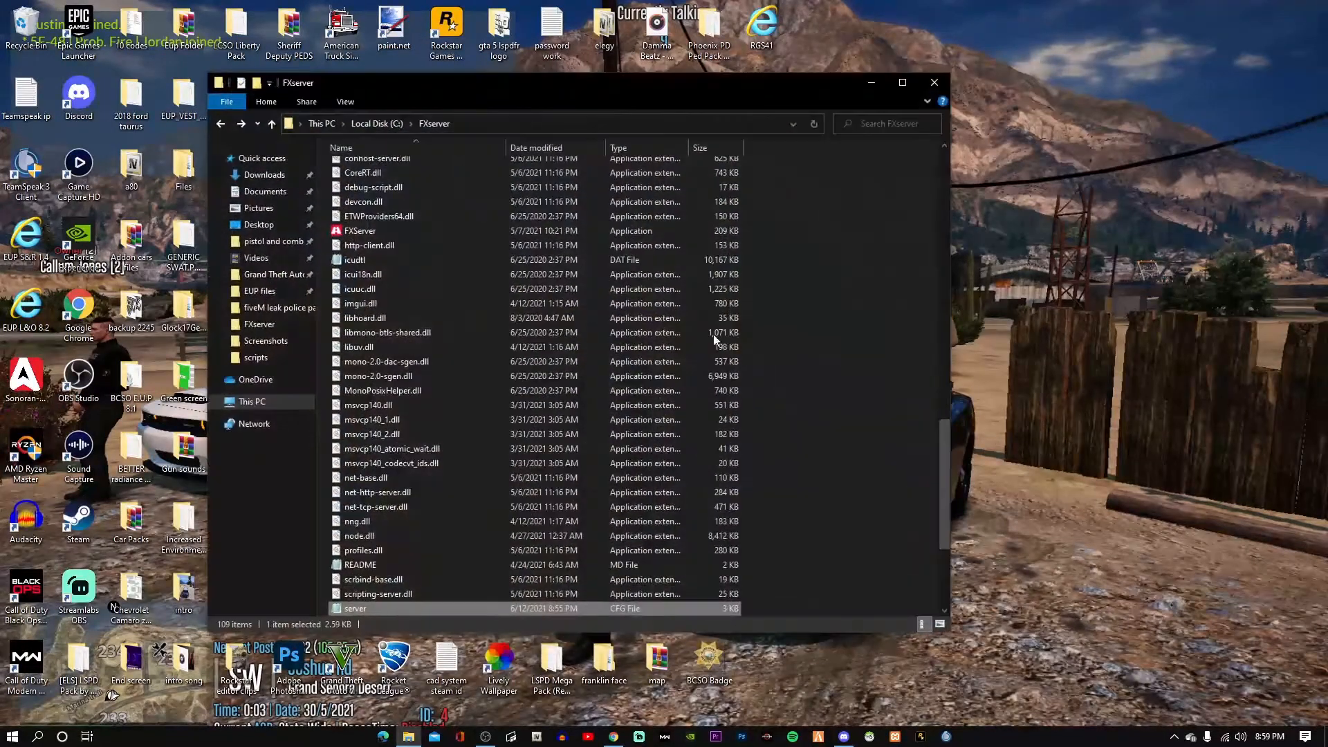
scroll(484, 387, down, 4)
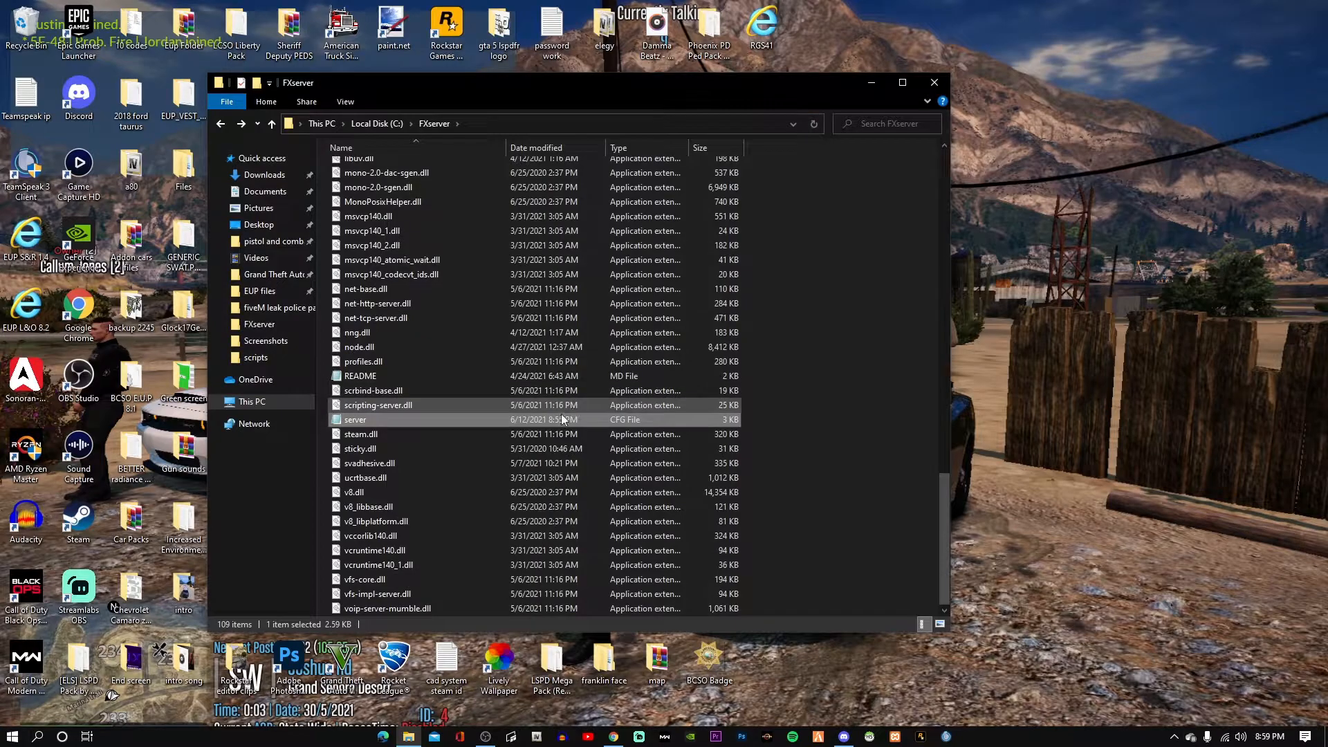
double_click(458, 419)
scroll(685, 443, down, 11)
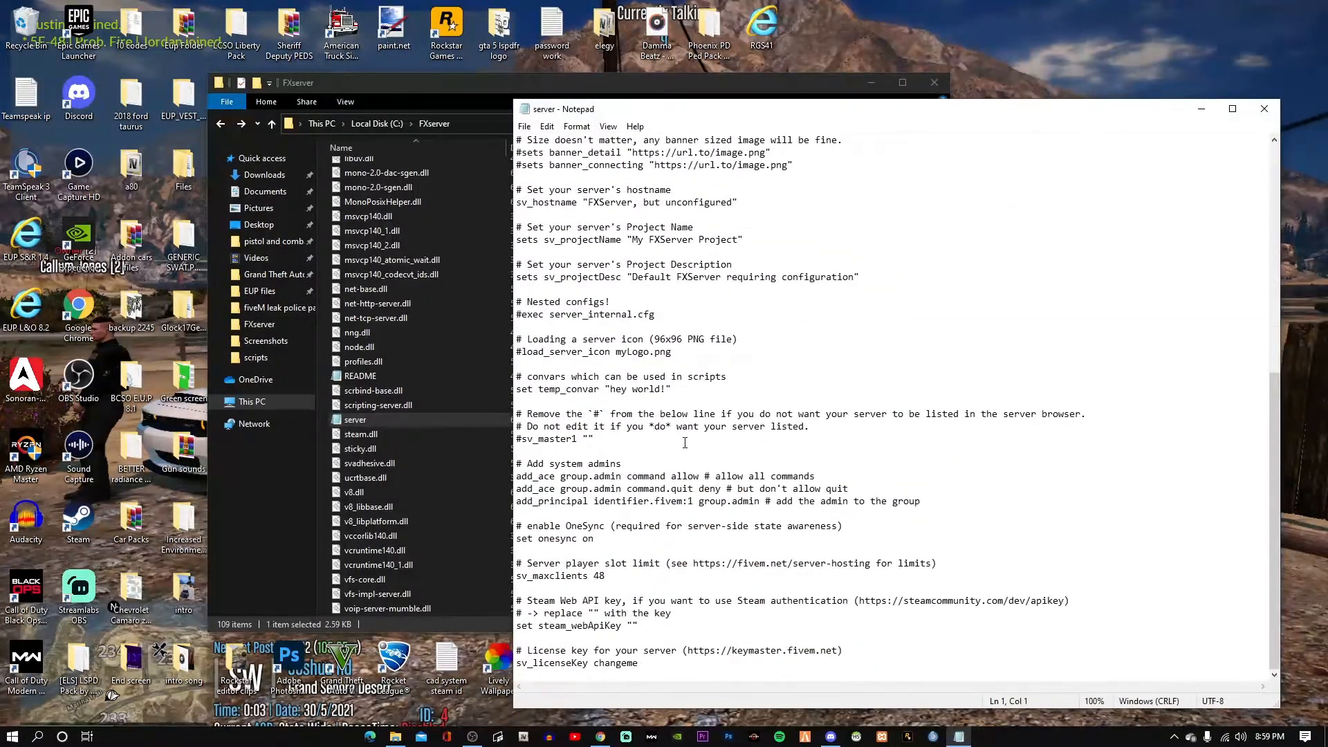
click(633, 626)
drag(639, 662, 594, 663)
key(BackSpace)
key(ctrl+v)
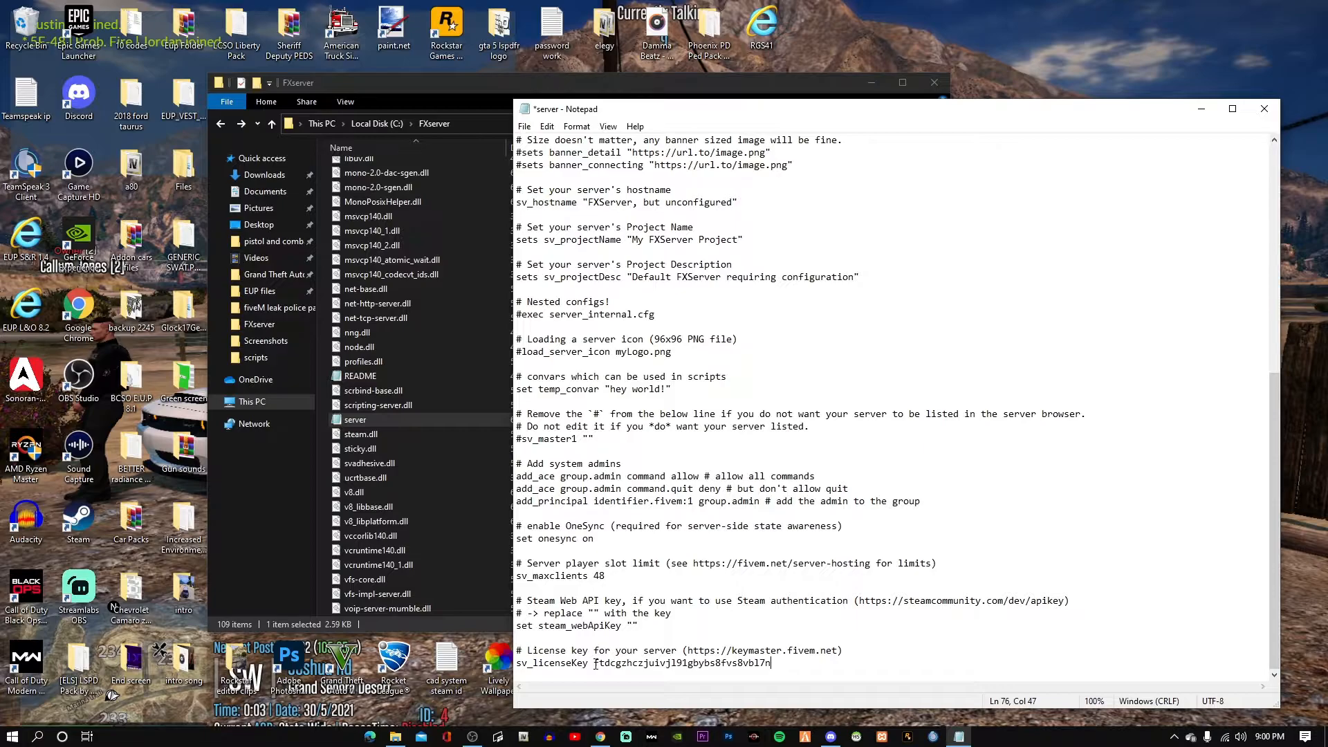
click(525, 126)
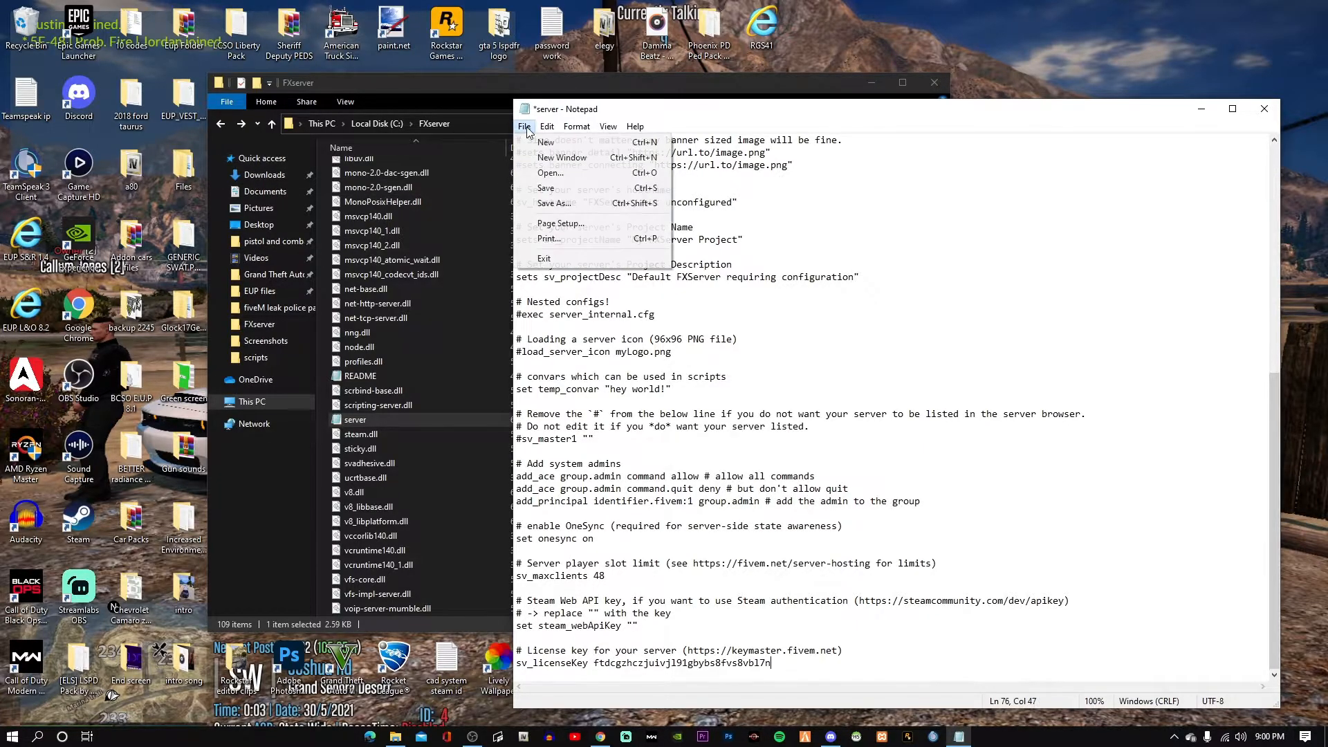
click(552, 191)
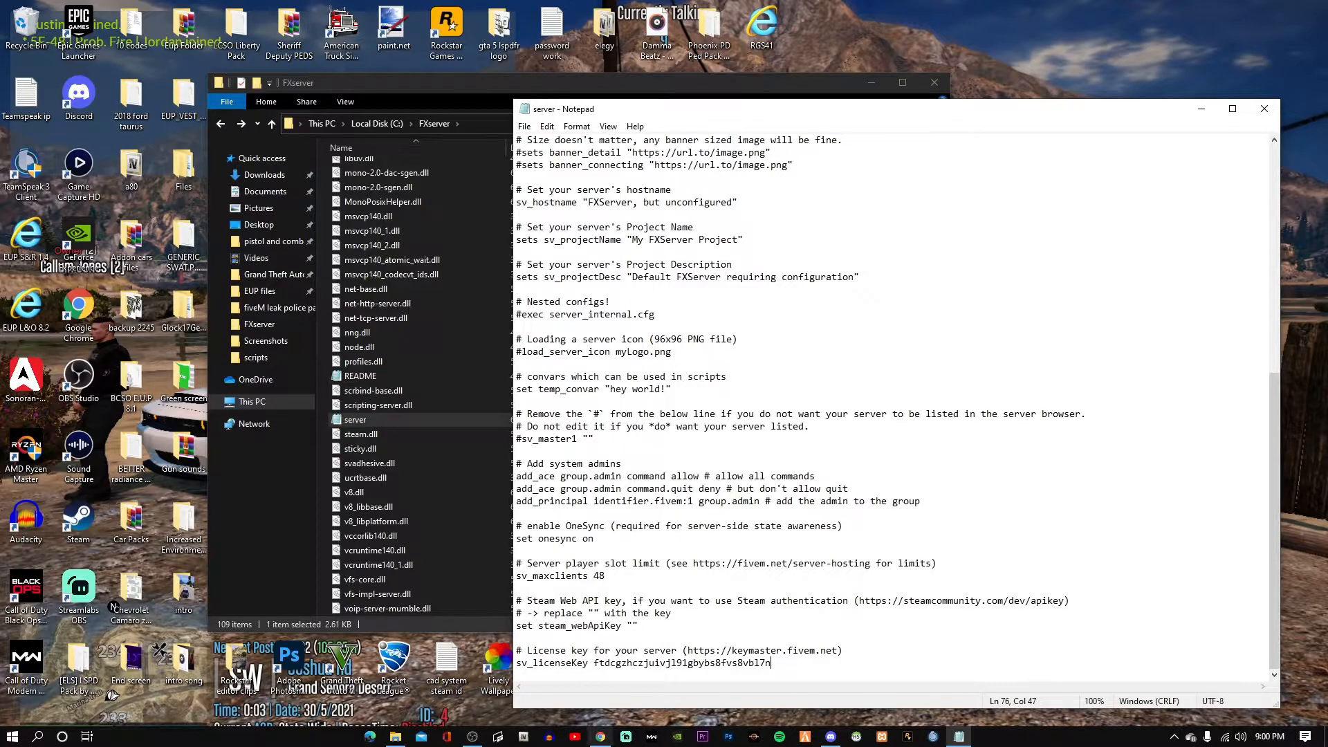
Briefly open a Steam Community profile in a new browser tab, then close it.
click(599, 737)
click(515, 11)
text(ste)
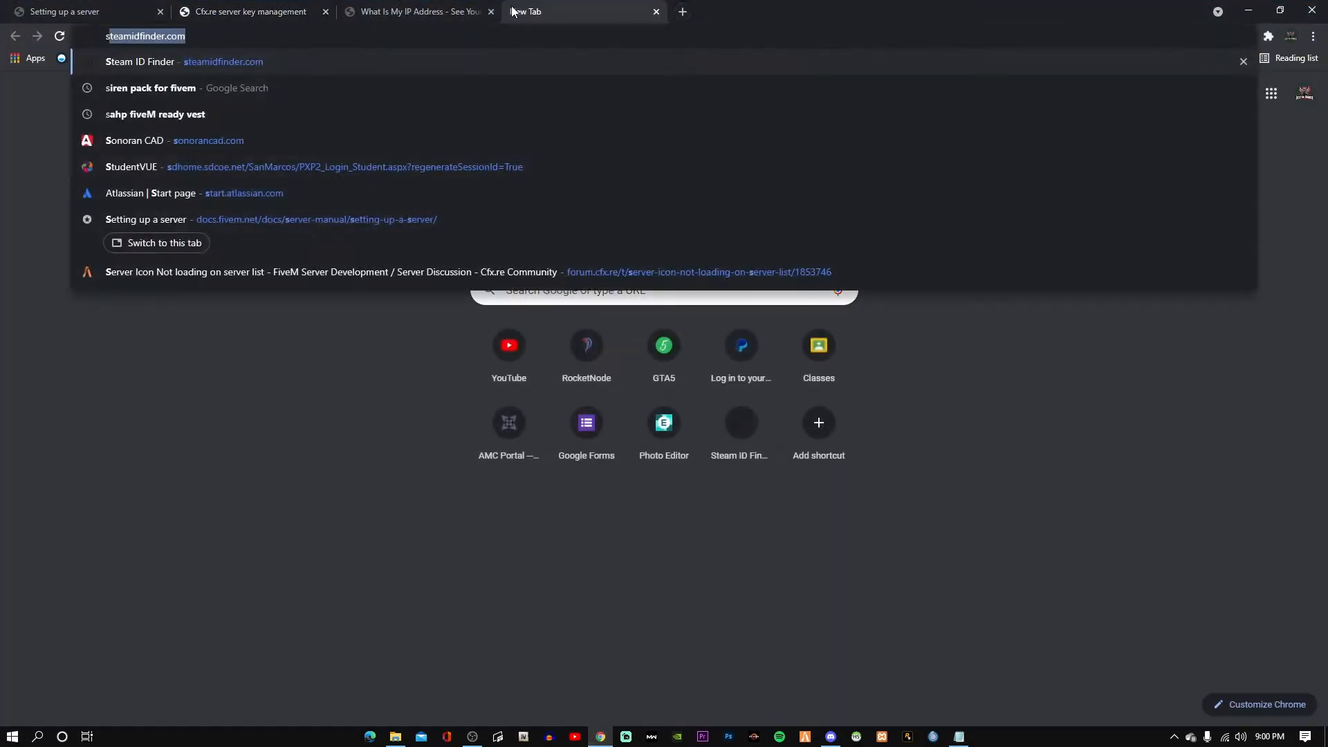
text(am)
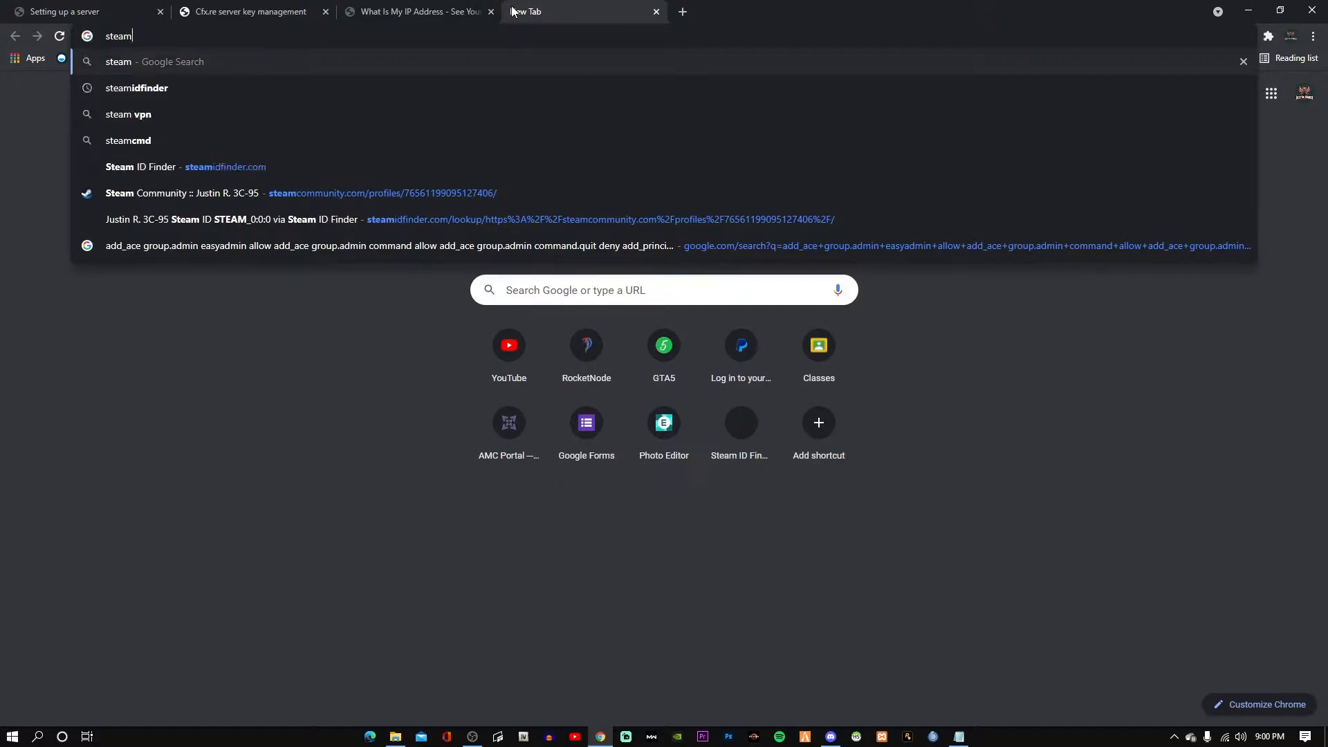
click(349, 193)
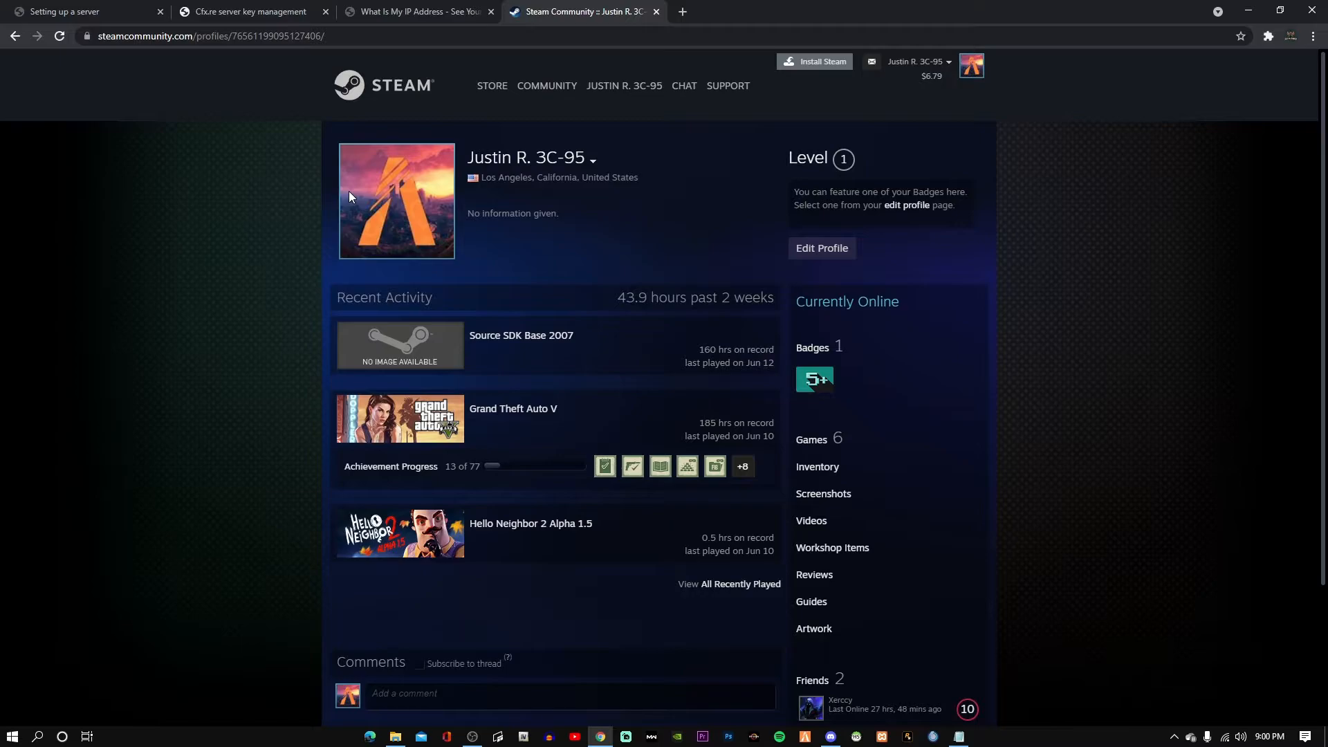
click(657, 11)
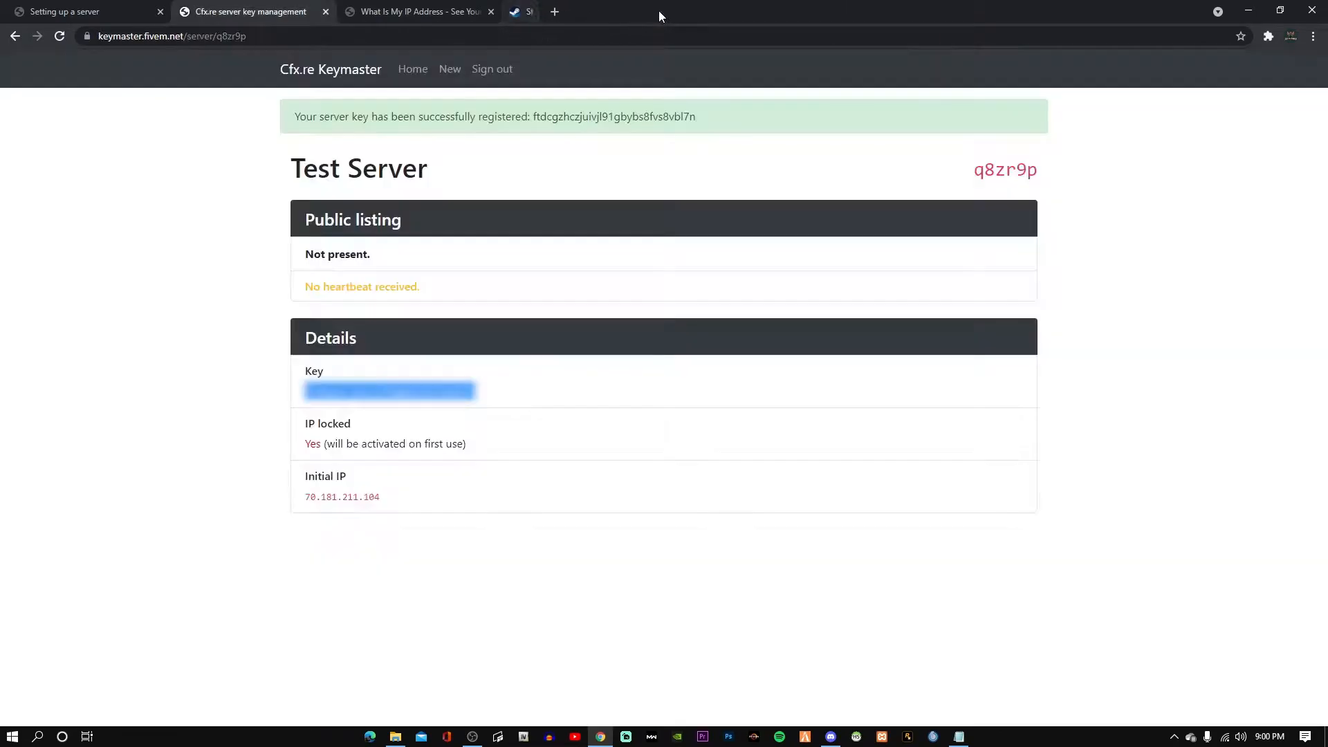
click(1248, 10)
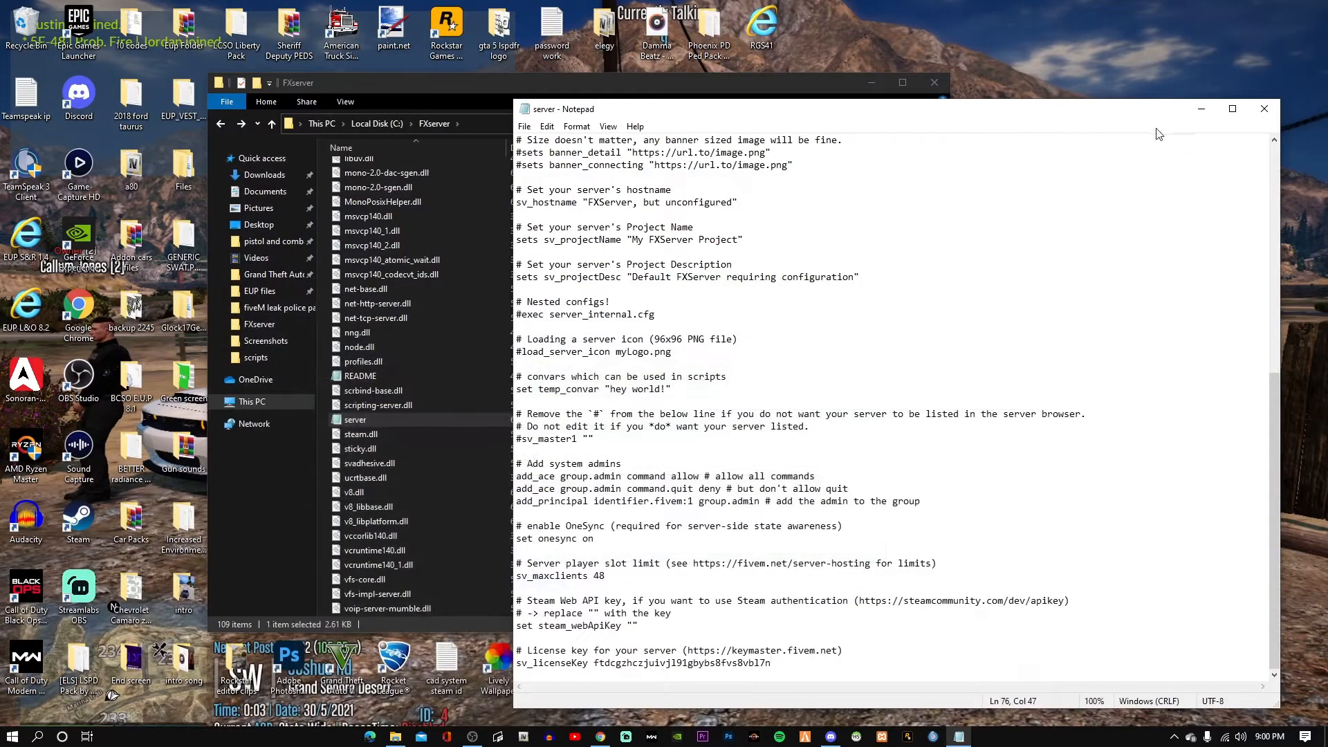
Save server.cfg once more and close Notepad to show the FXserver folder.
click(524, 126)
click(546, 190)
click(1264, 108)
click(814, 123)
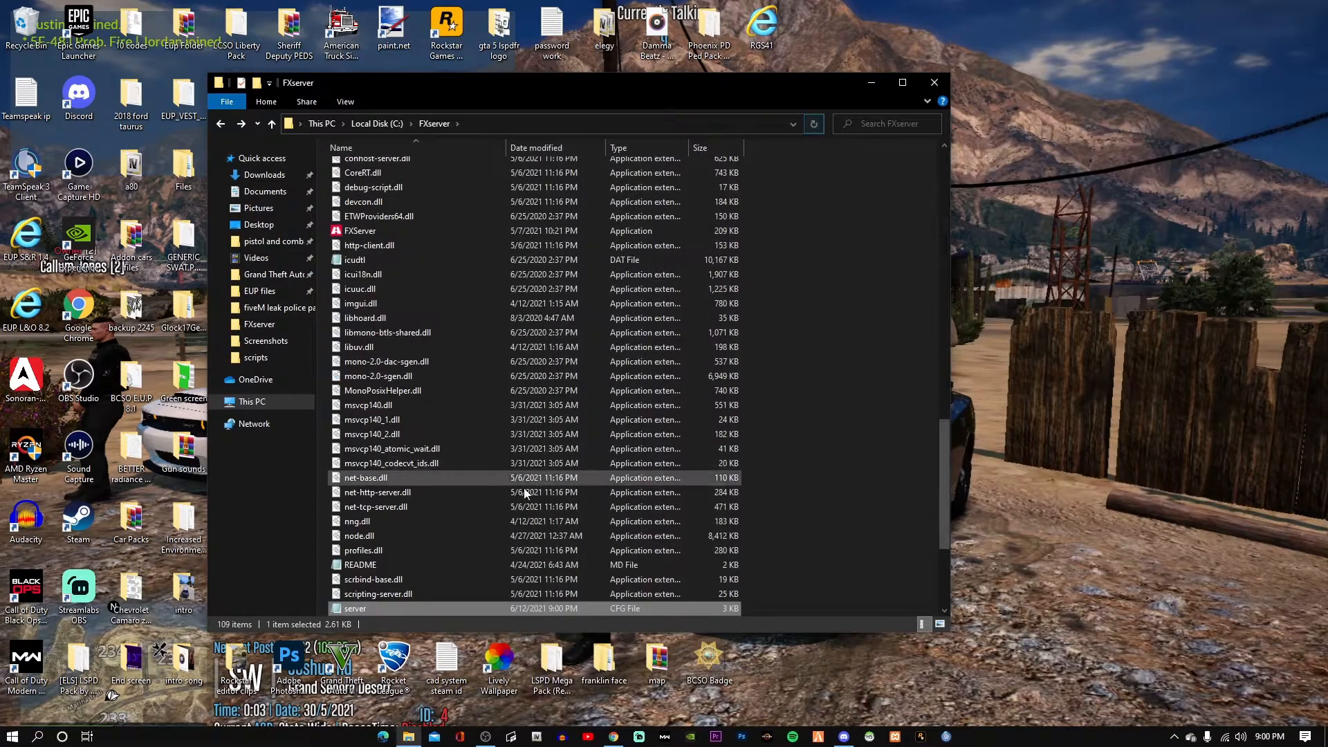
Launch FXServer.exe and sign in to txAdmin with the saved CitizenFX account, authorizing on Cfx.re.
scroll(441, 450, up, 5)
double_click(402, 440)
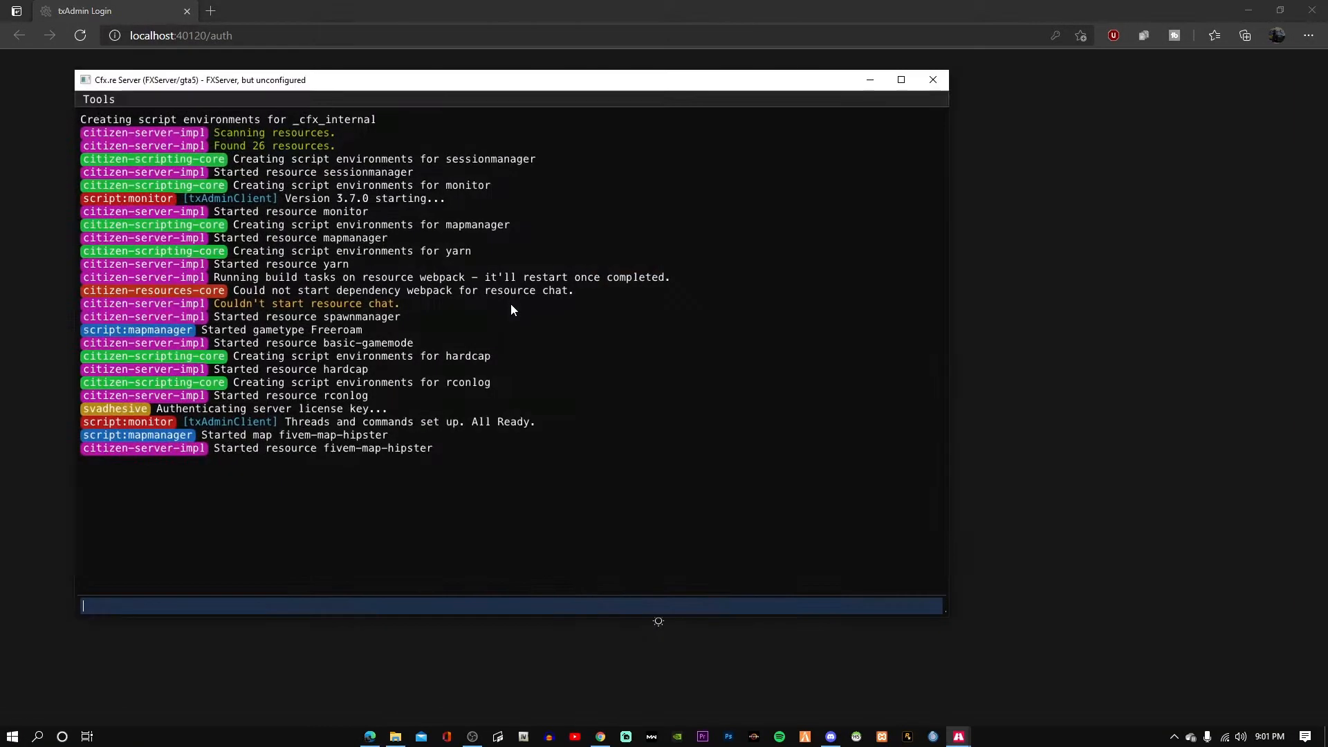
click(868, 80)
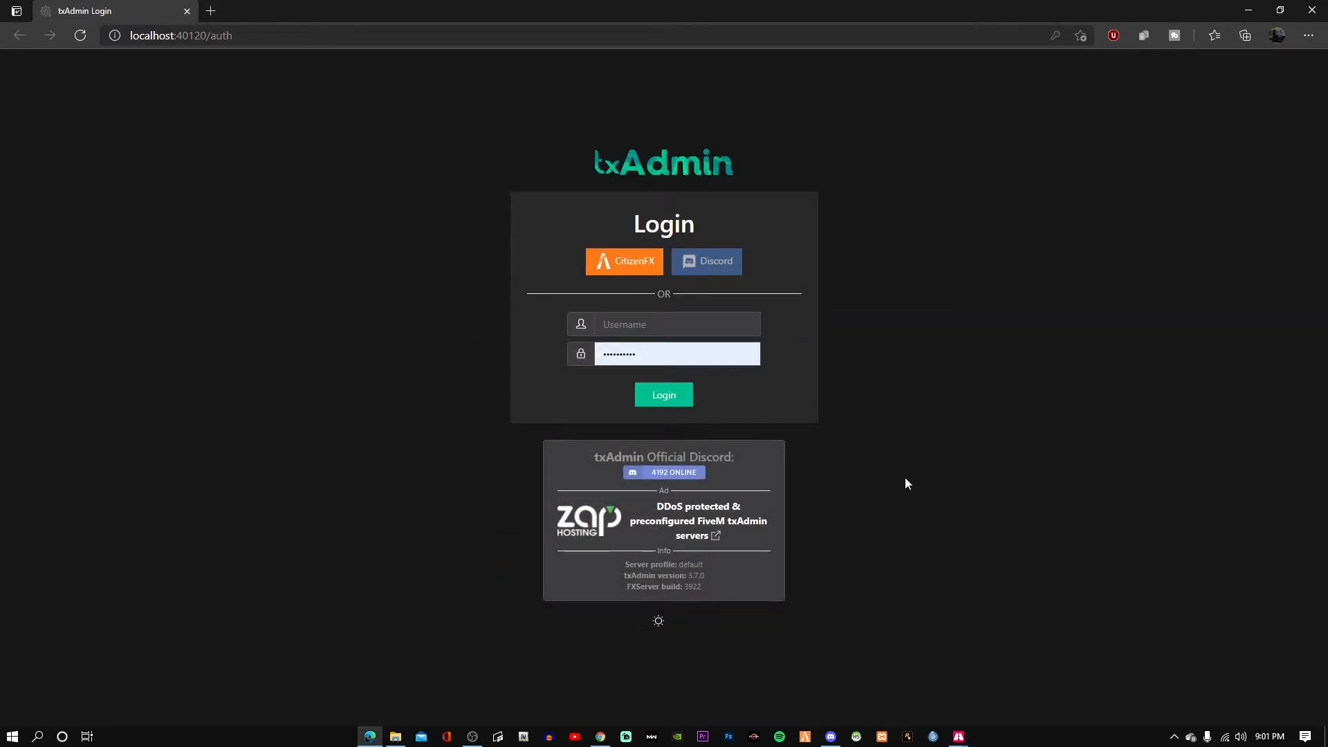
click(686, 334)
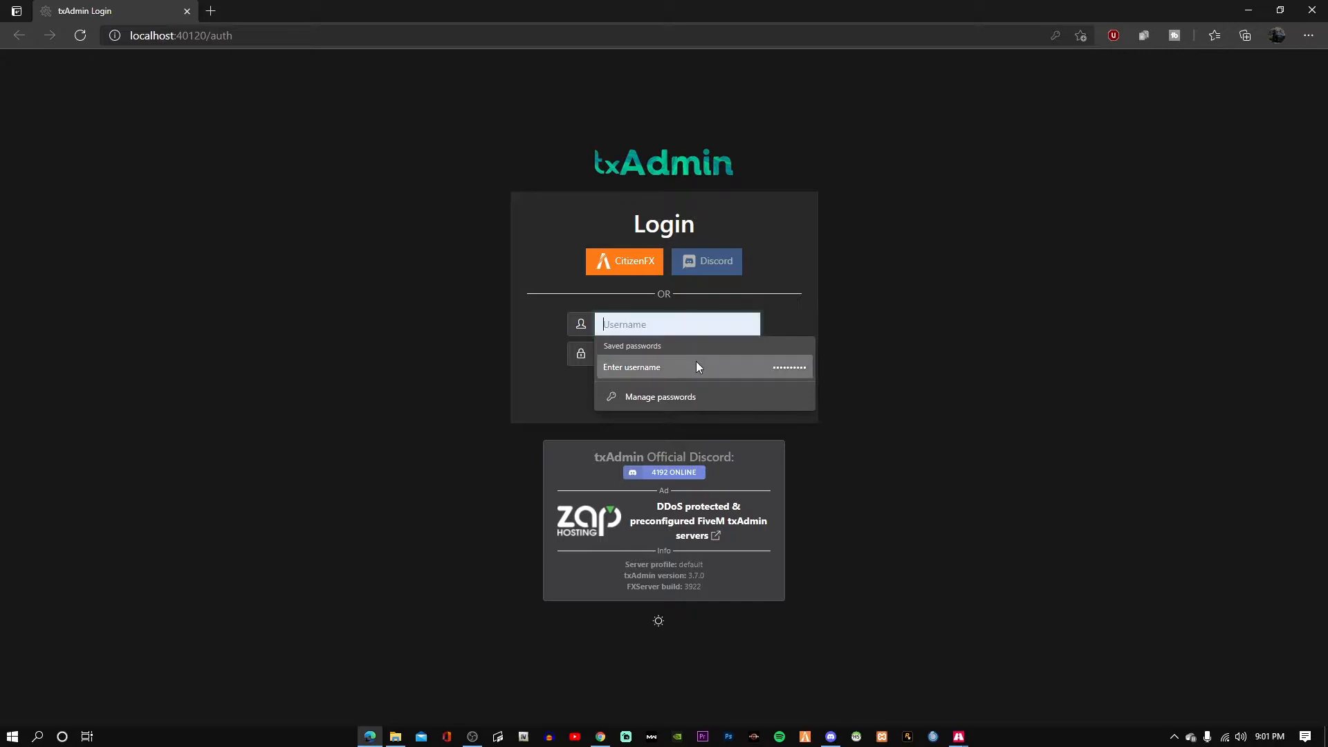
click(694, 362)
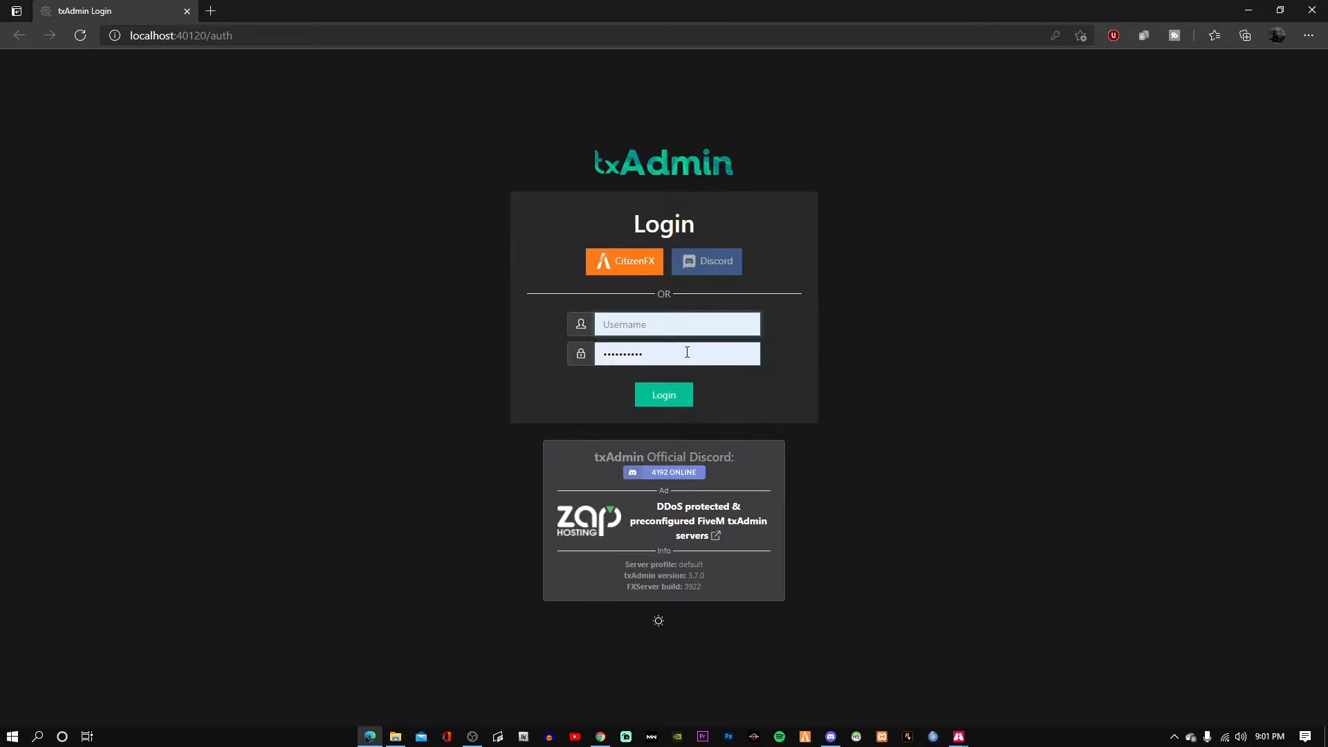
click(645, 268)
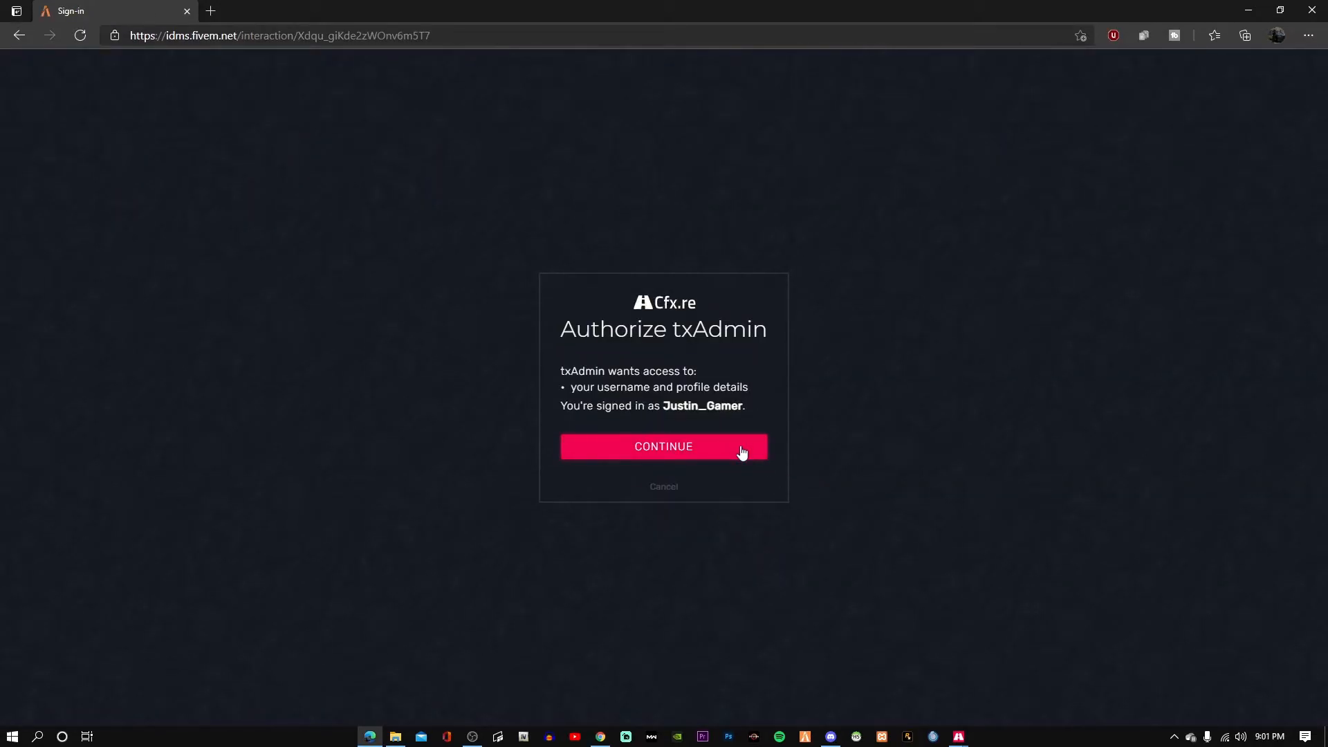
click(699, 457)
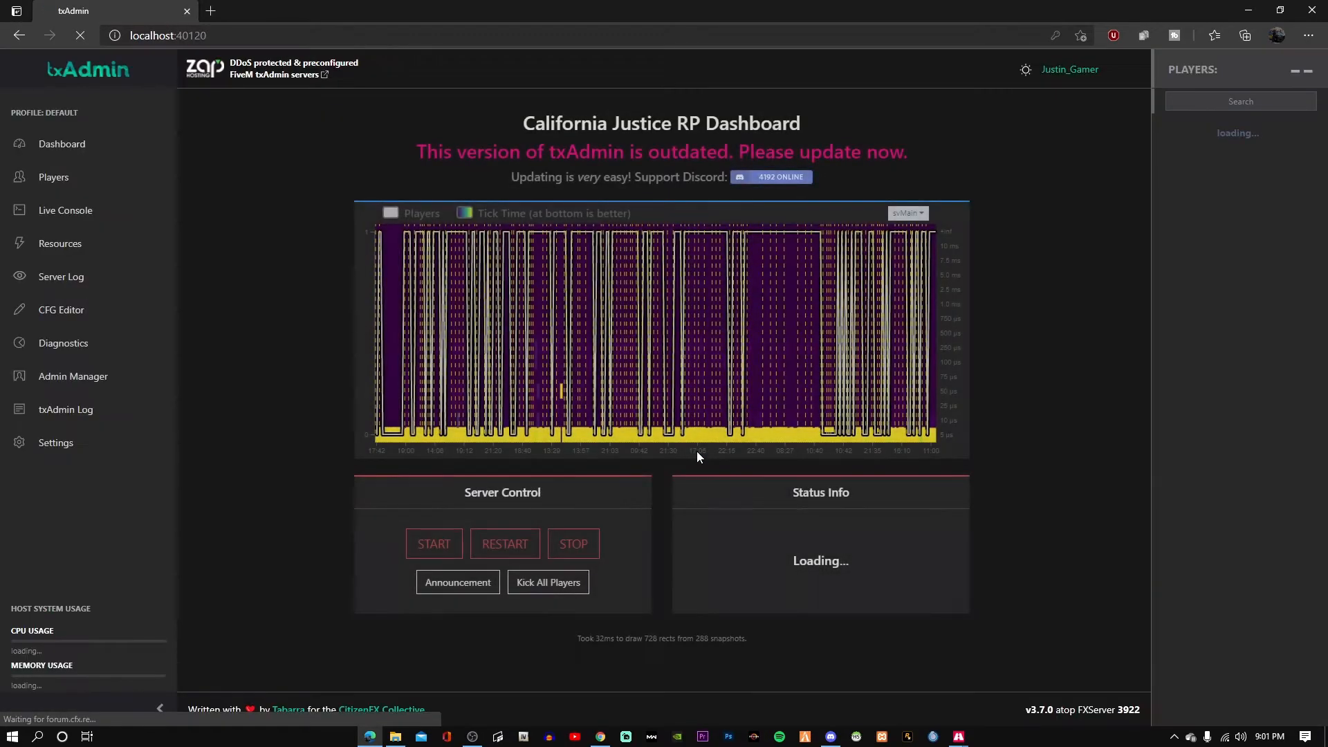
Look through txAdmin's Players, Settings and Dashboard pages, then minimise the browser and console.
click(83, 184)
click(103, 442)
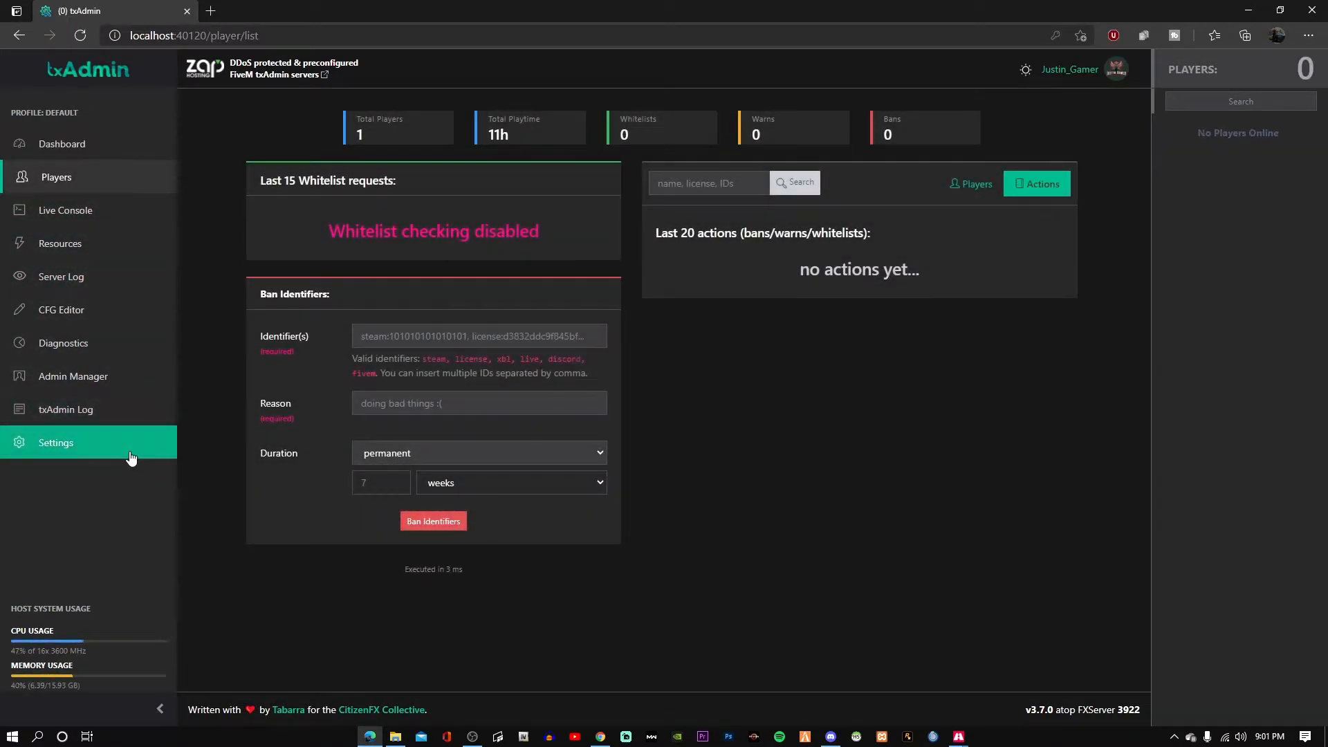
click(119, 152)
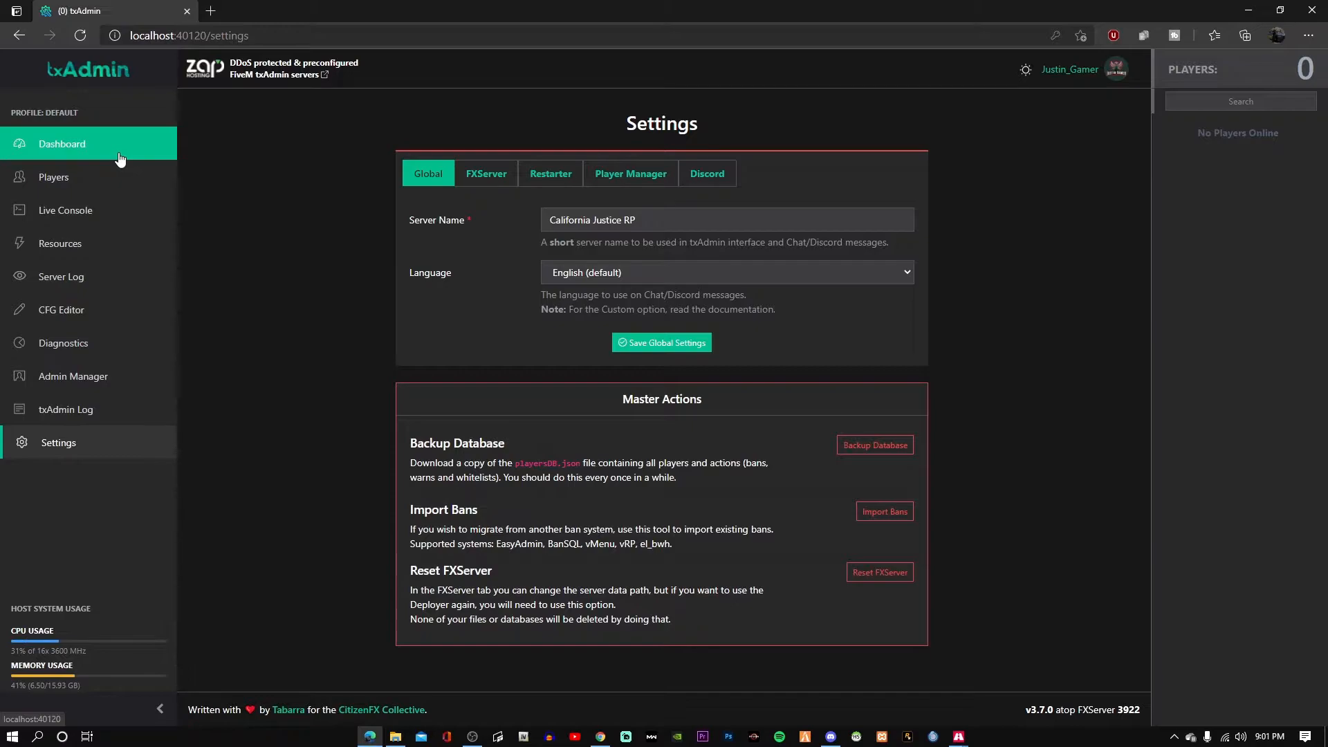
click(1247, 9)
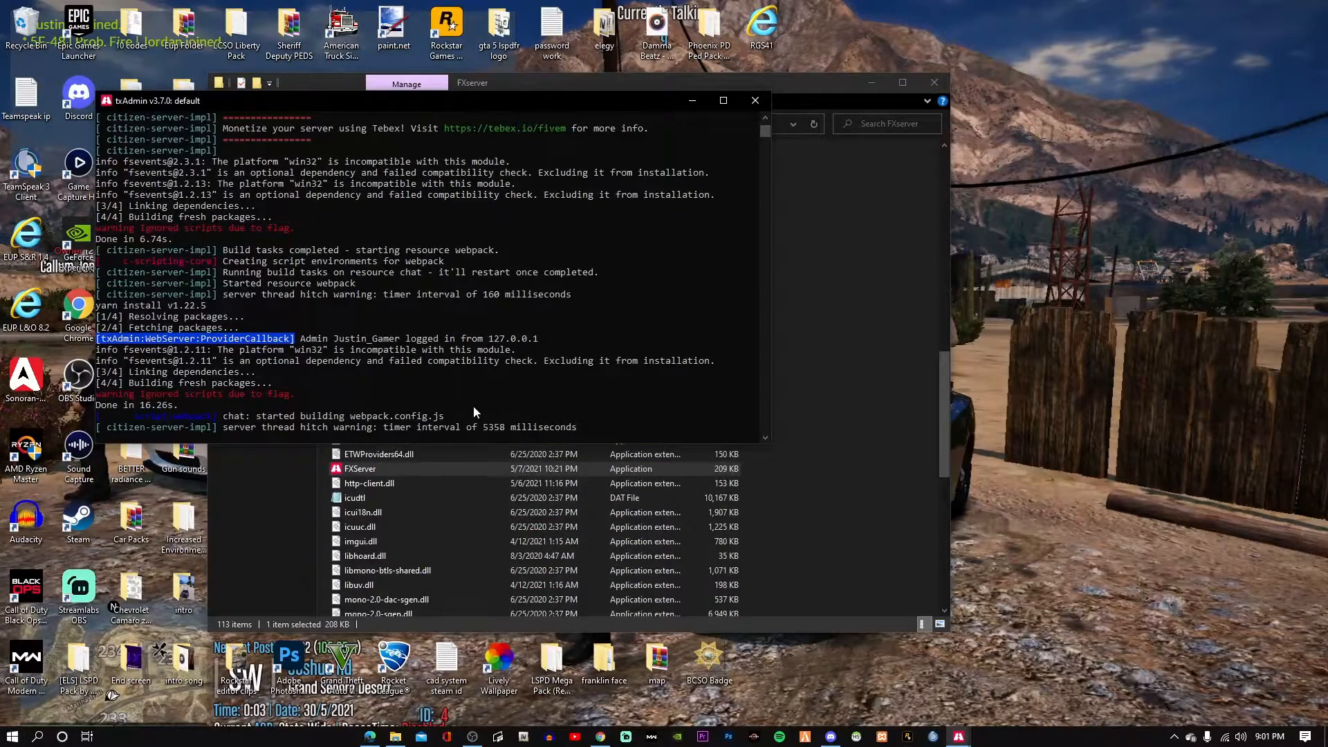
click(692, 101)
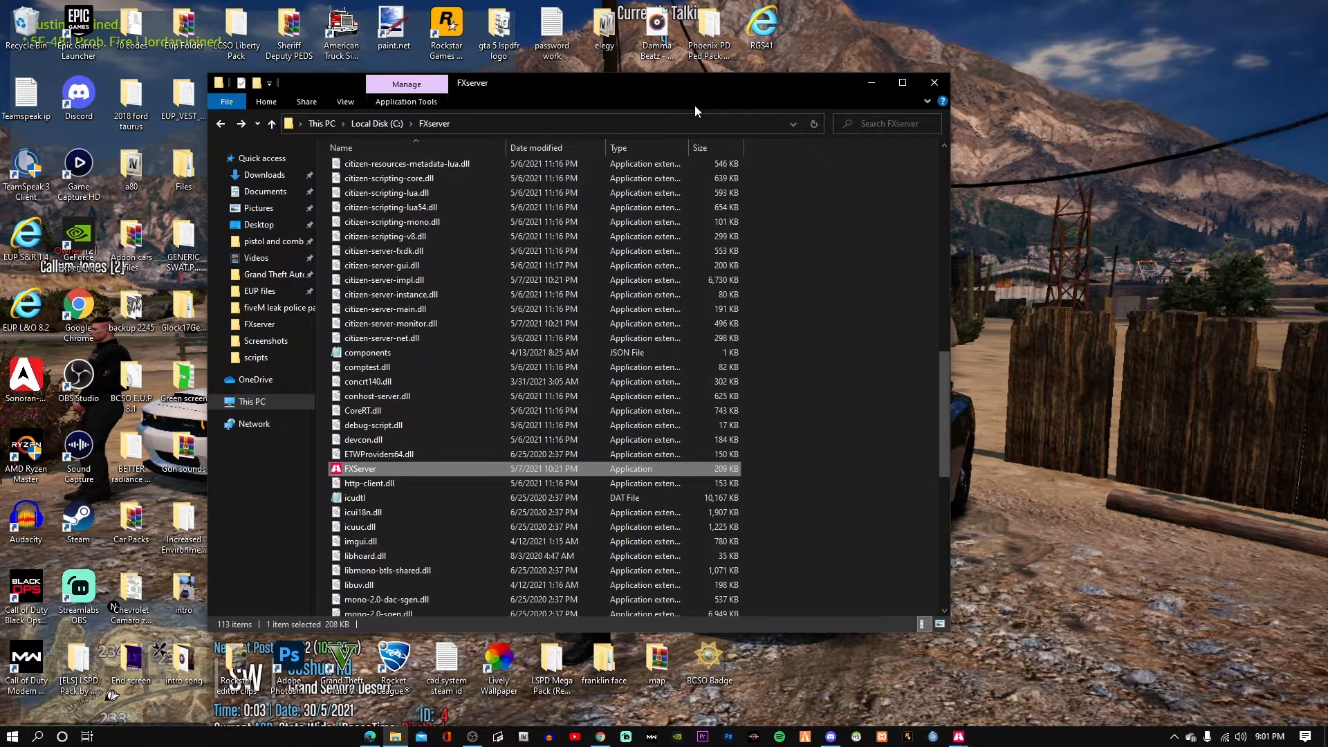
Check the Keymaster key and setup docs tabs, then open txAdmin's CFG Editor.
click(601, 736)
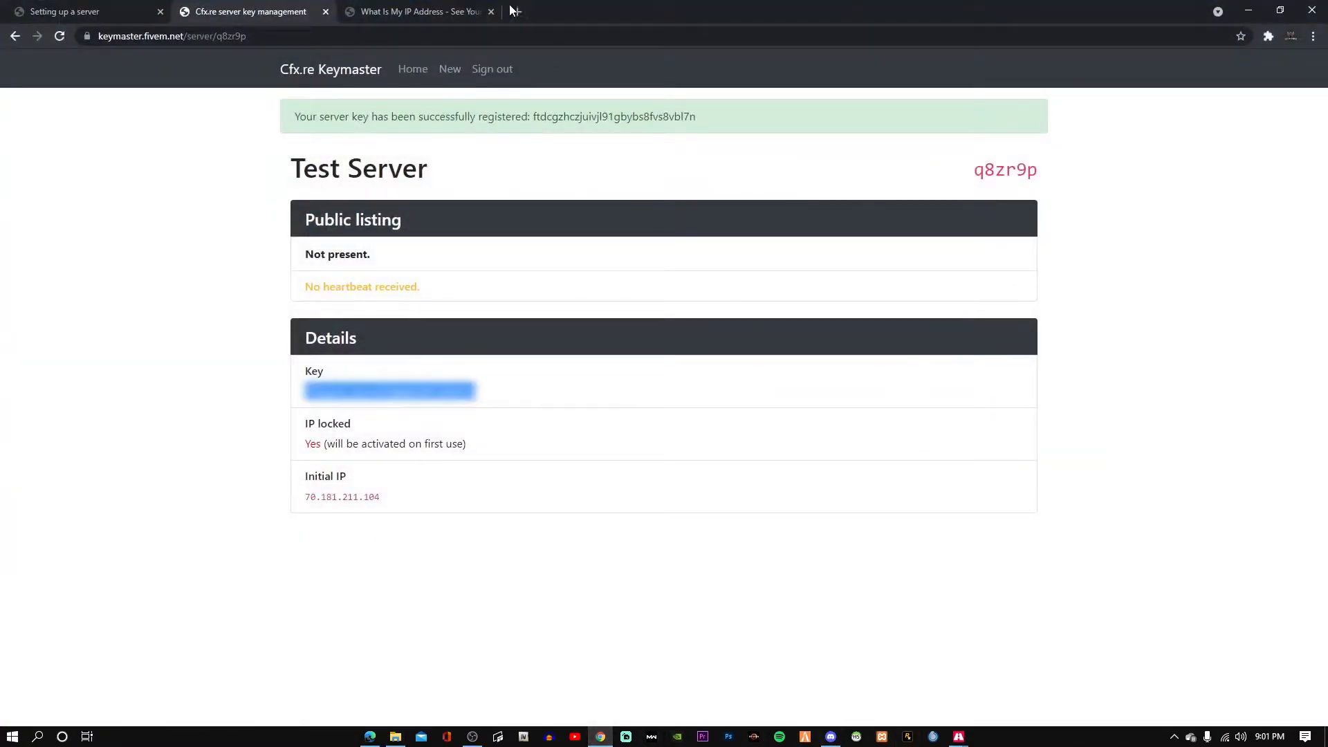
key(ctrl+Tab)
key(ctrl+Tab)
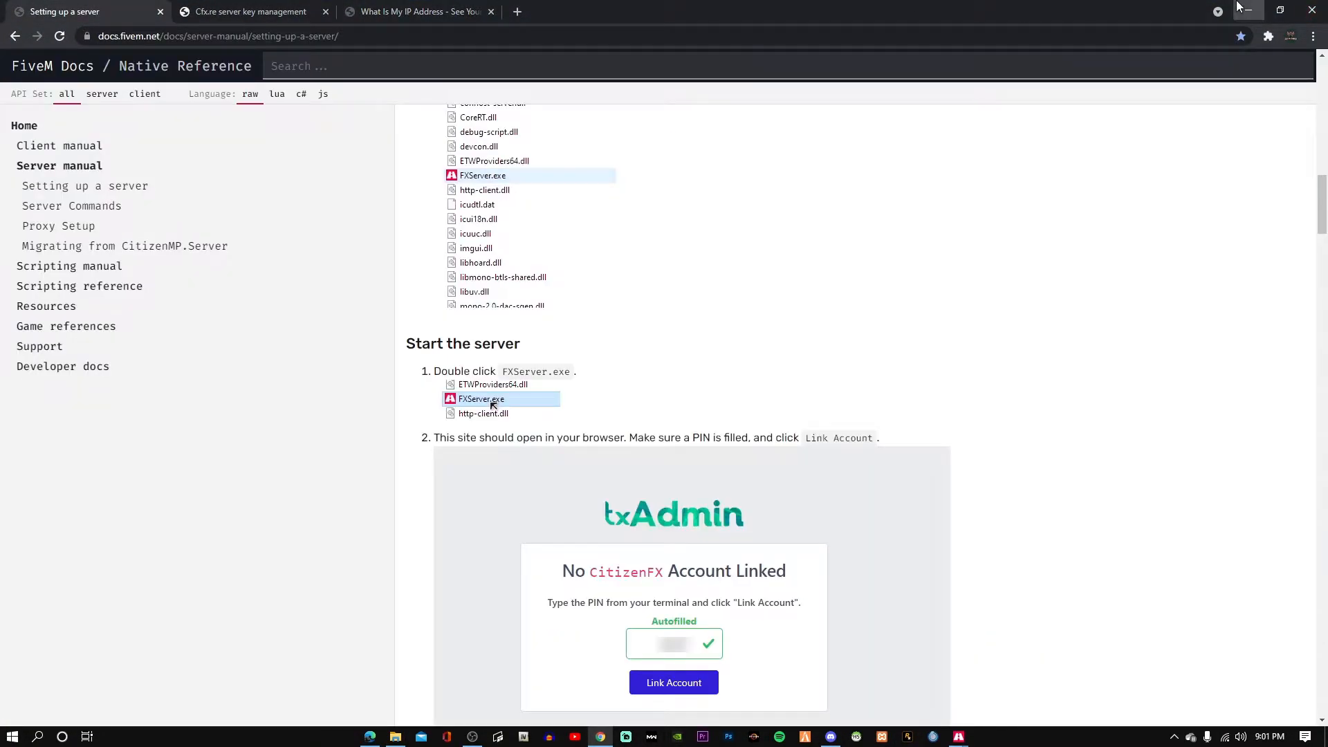
click(1243, 9)
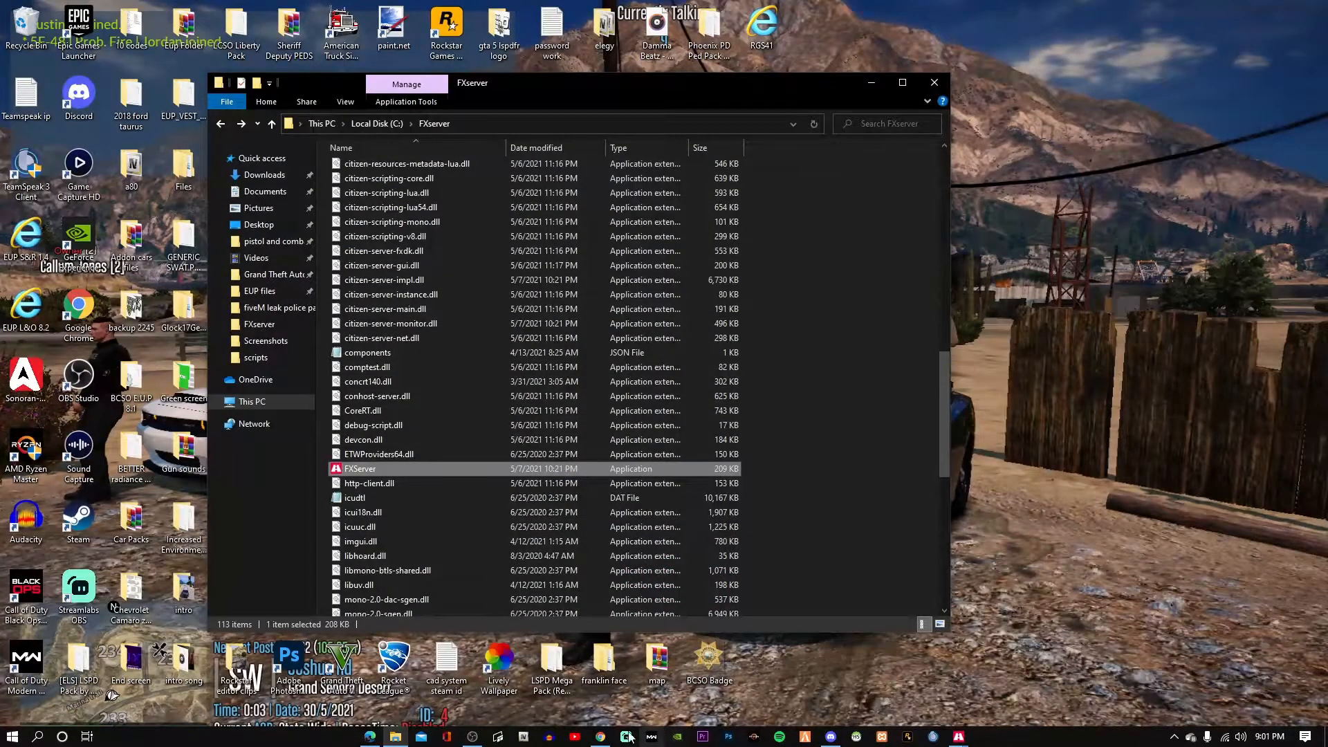
click(370, 737)
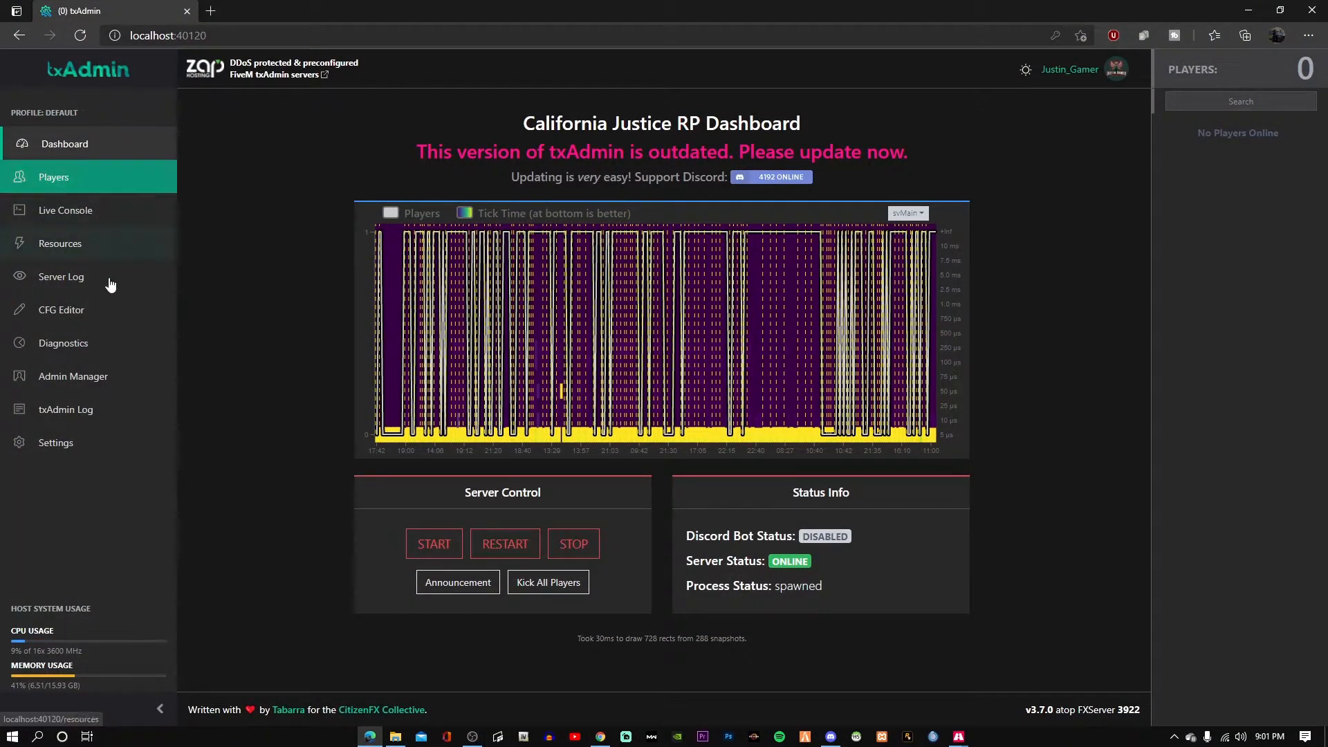
click(95, 309)
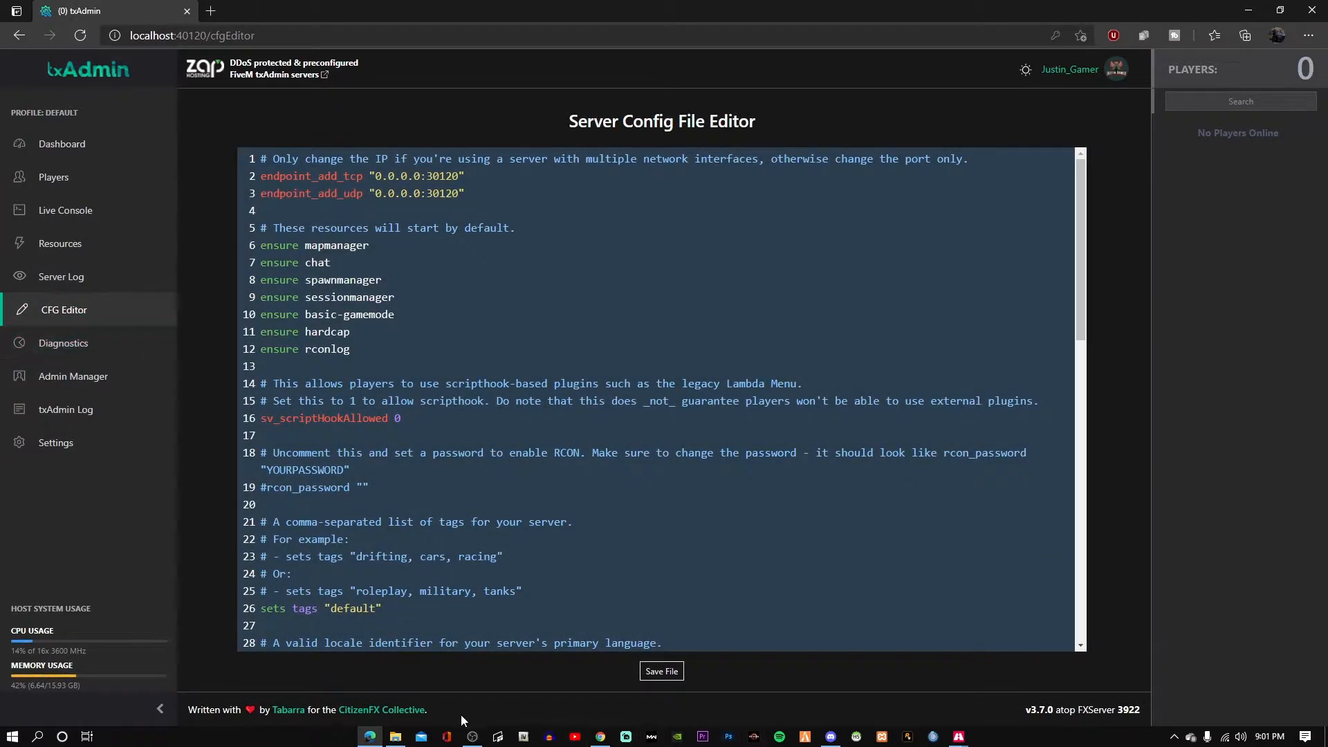
click(472, 736)
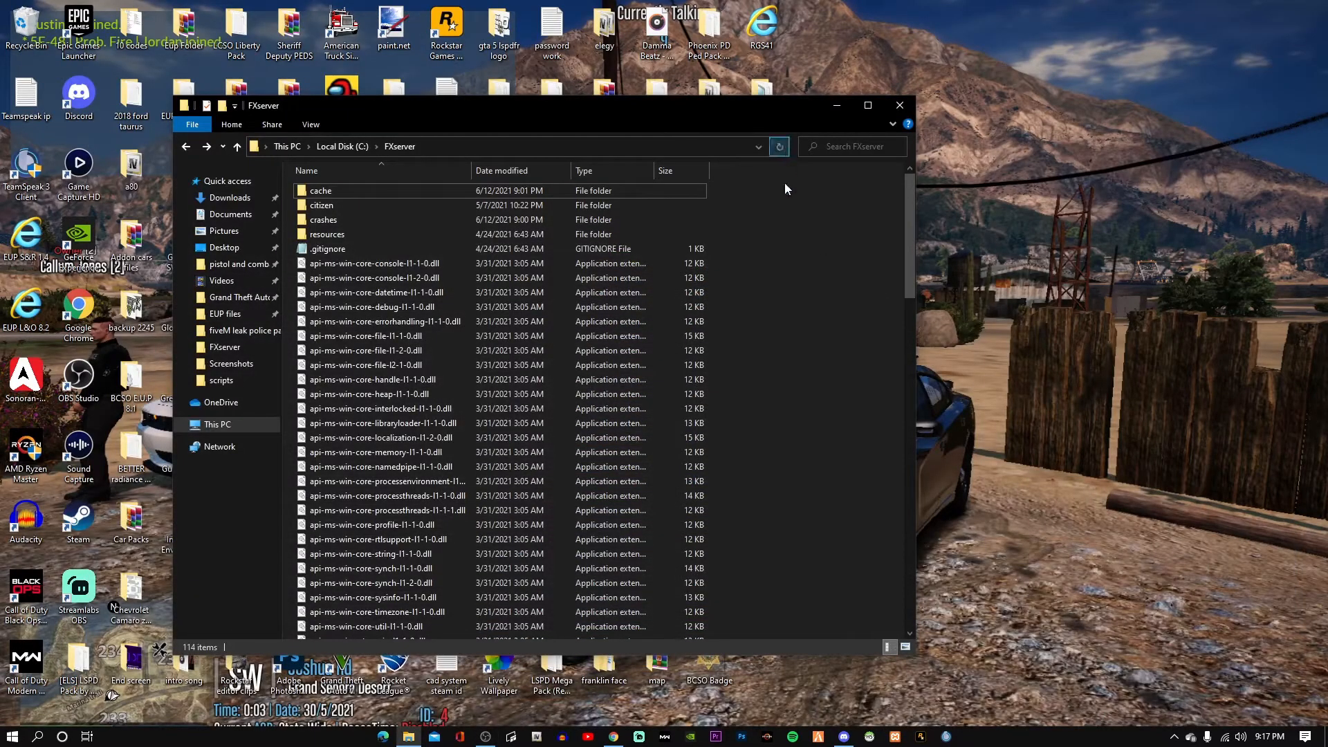
Launch FXServer.exe from the C:\FXServer folder, dismissing the .dll file warning.
click(843, 736)
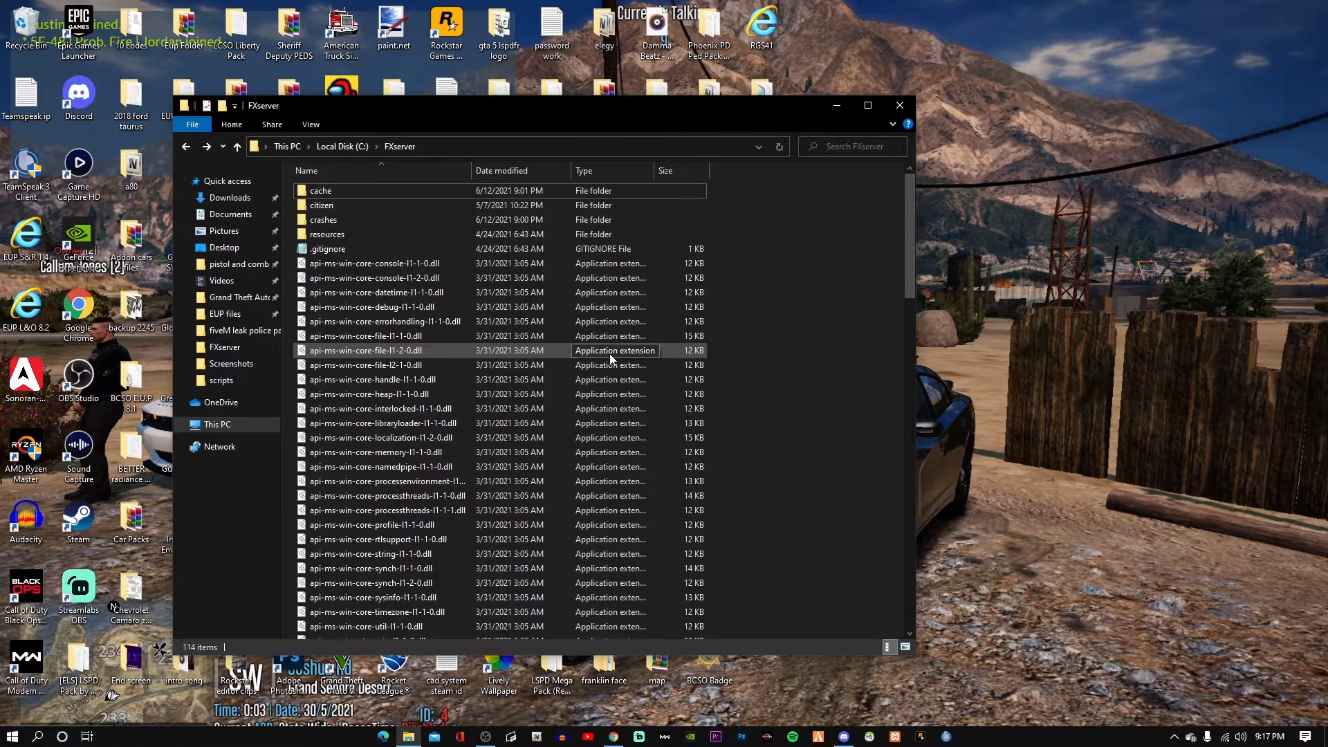
scroll(608, 354, down, 14)
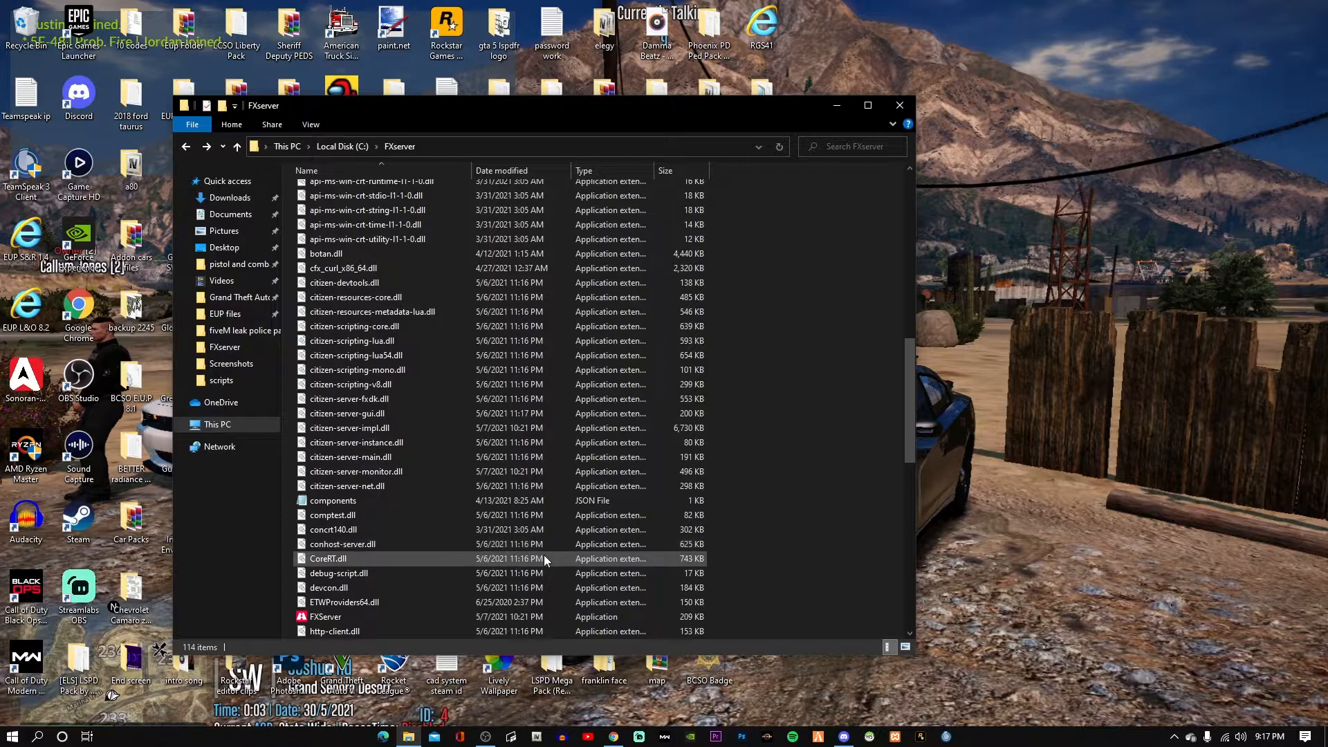
double_click(517, 606)
click(549, 637)
double_click(534, 619)
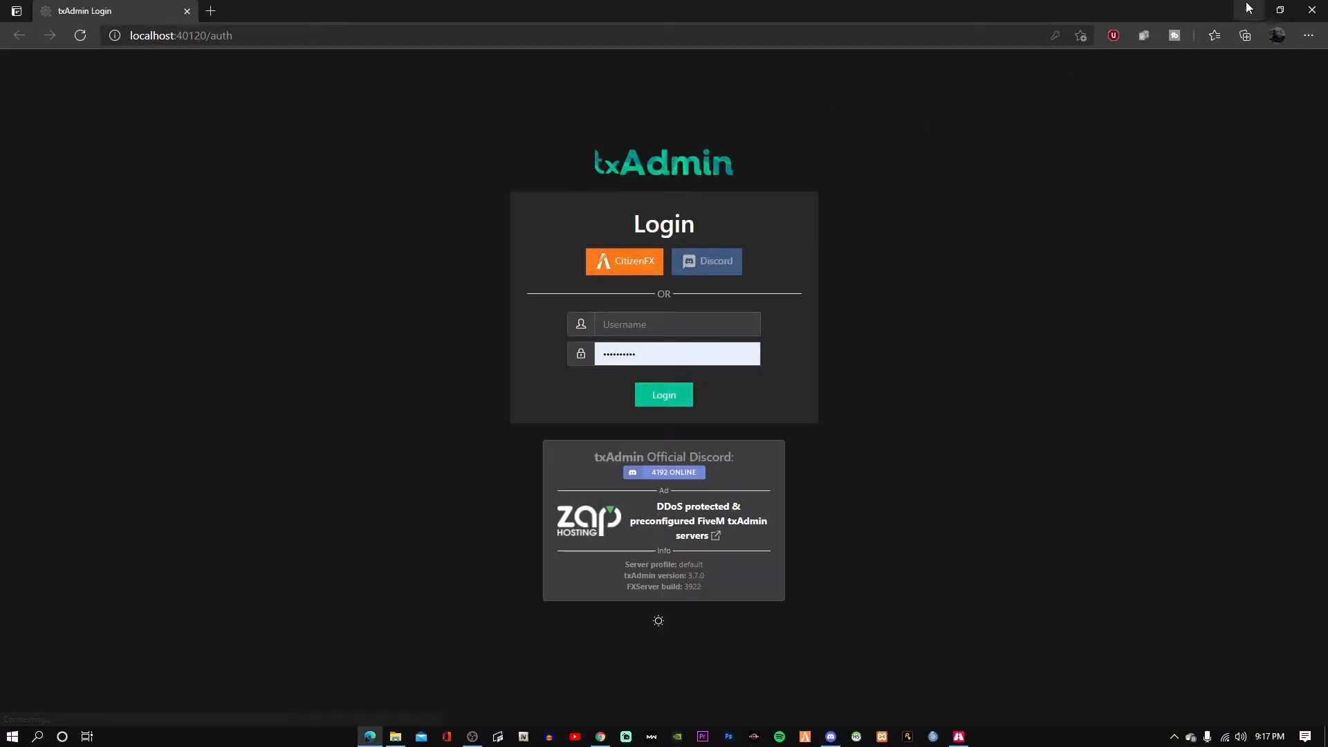
Sign back in to txAdmin with the CitizenFX account and authorize it.
click(636, 277)
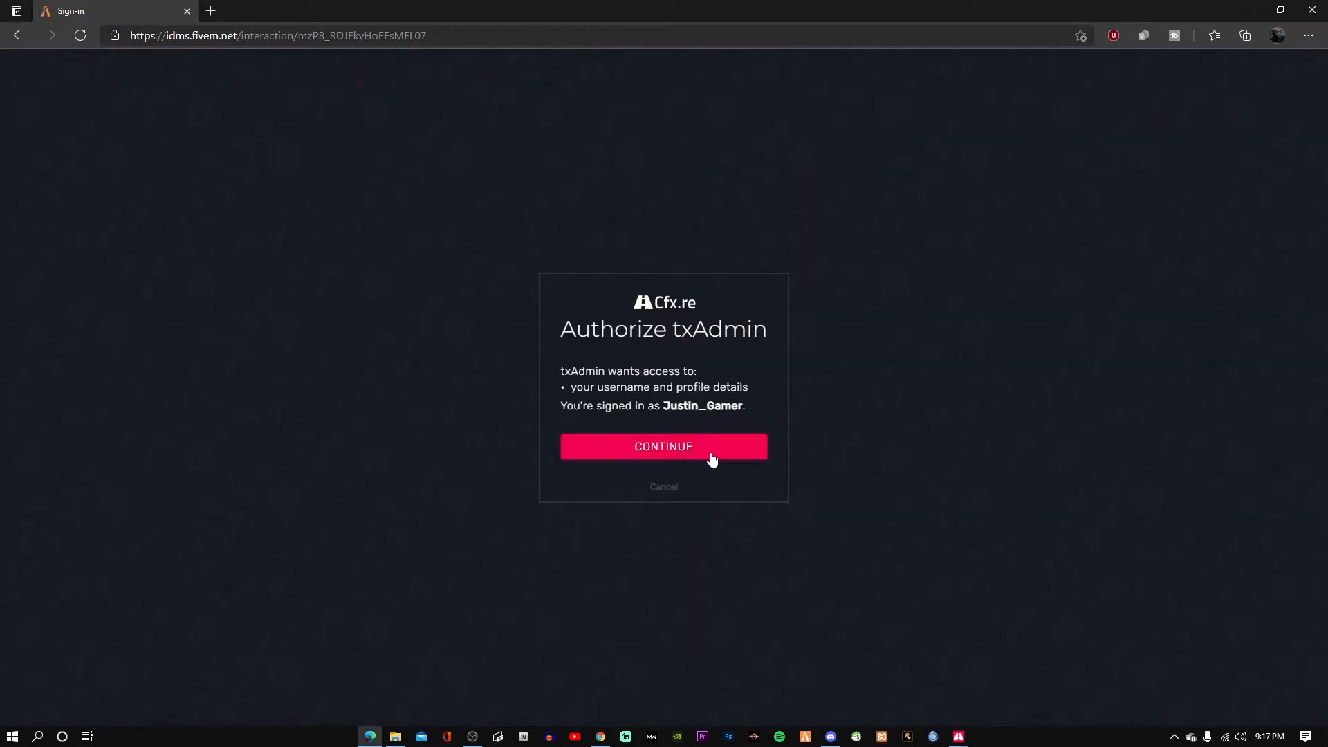
click(713, 457)
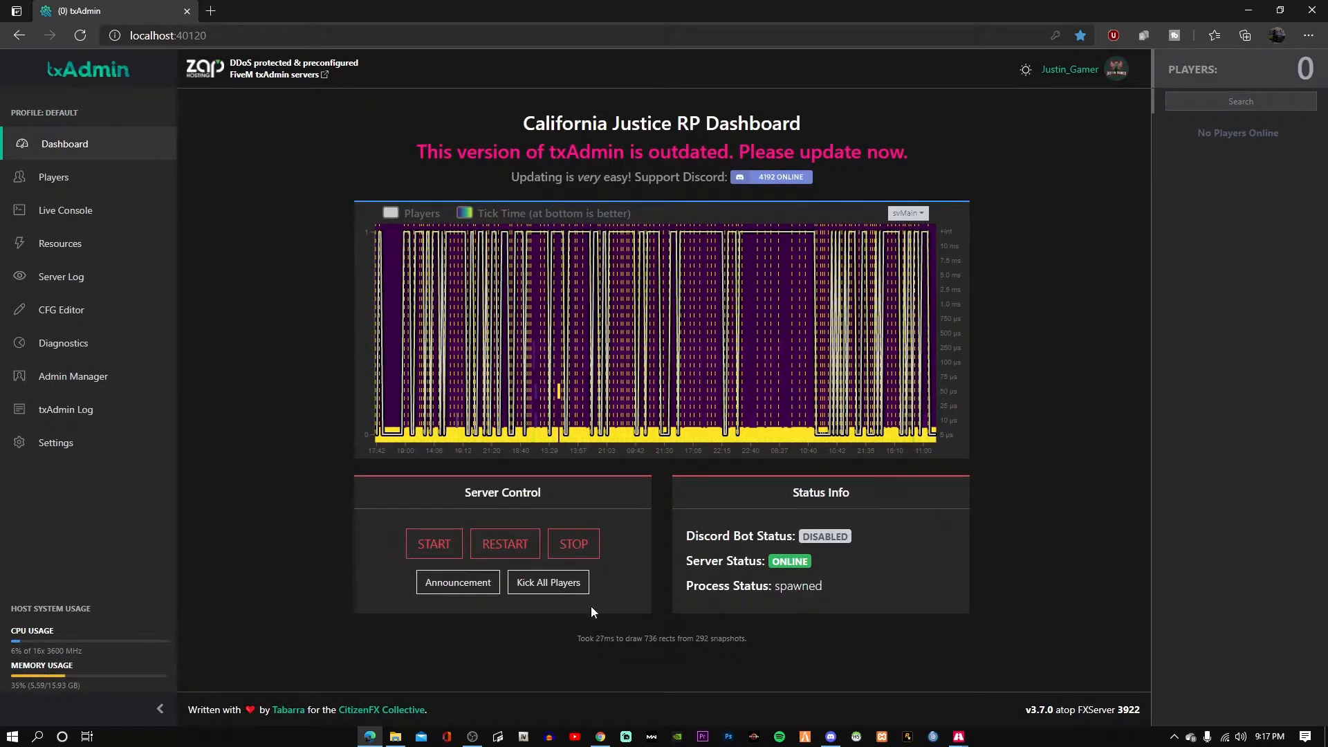
click(1251, 11)
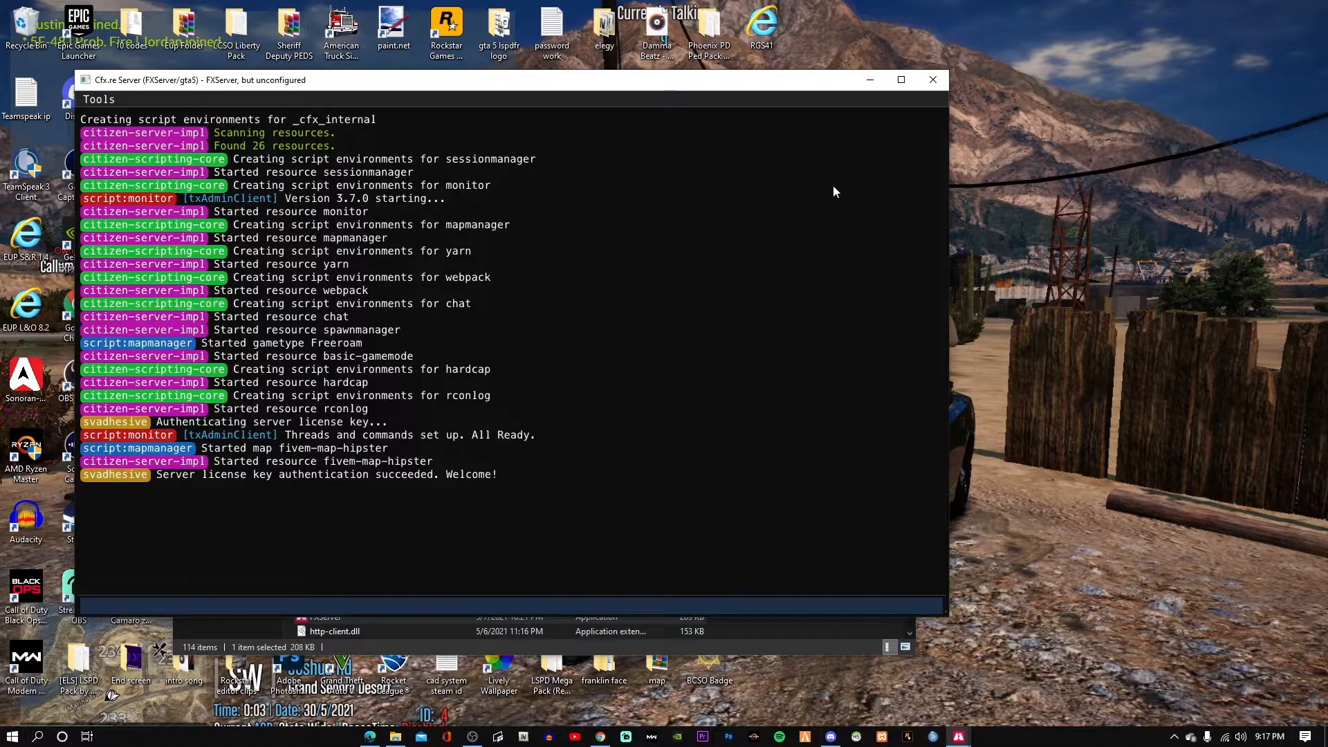
Minimise the Cfx.re Server and txAdmin console windows.
click(863, 87)
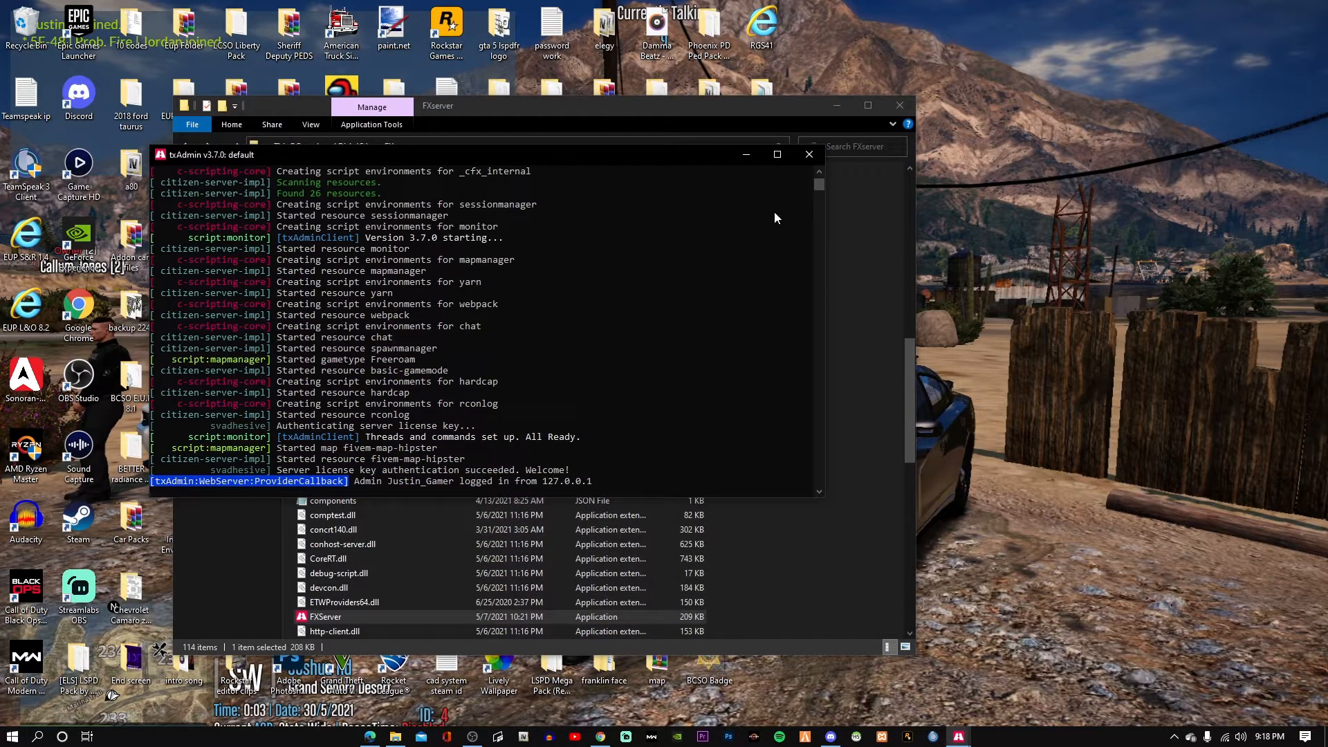
drag(822, 183, 813, 149)
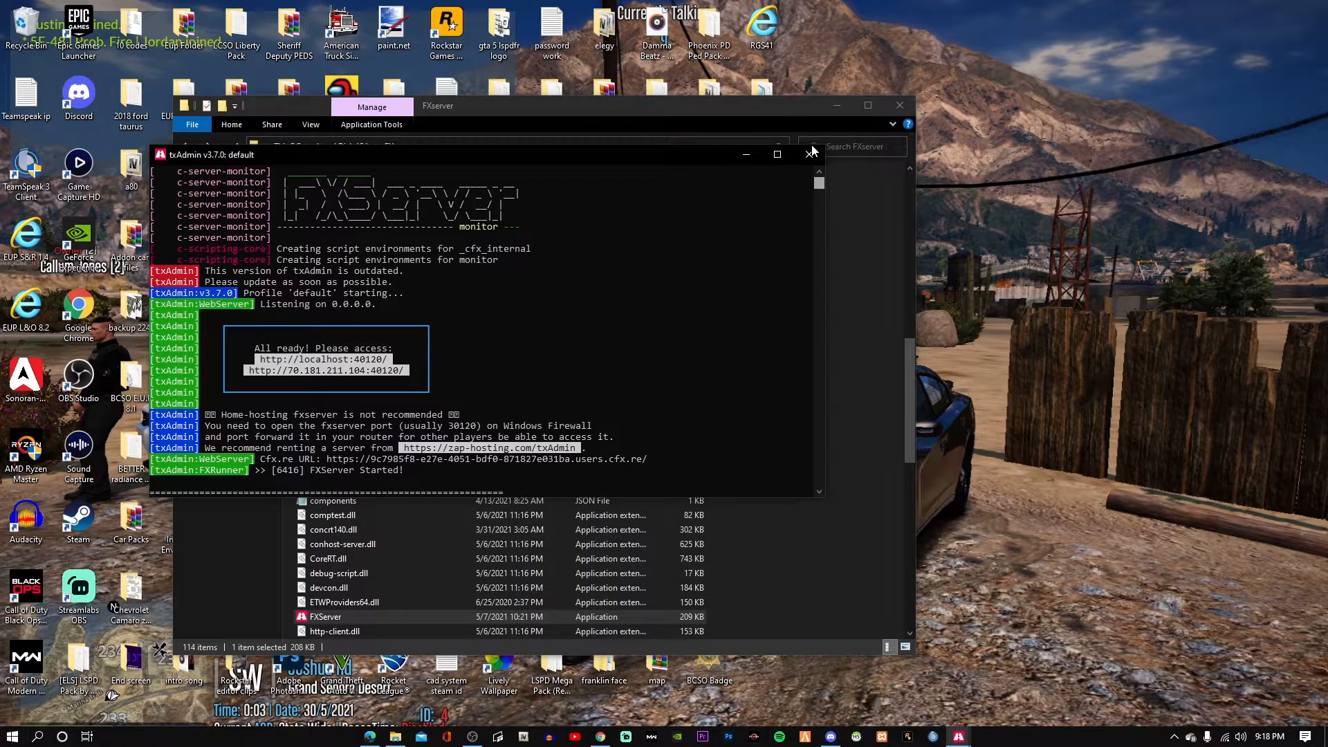
click(747, 158)
Refresh the FXserver folder listing, then check the txAdmin dashboard and minimise it.
click(785, 143)
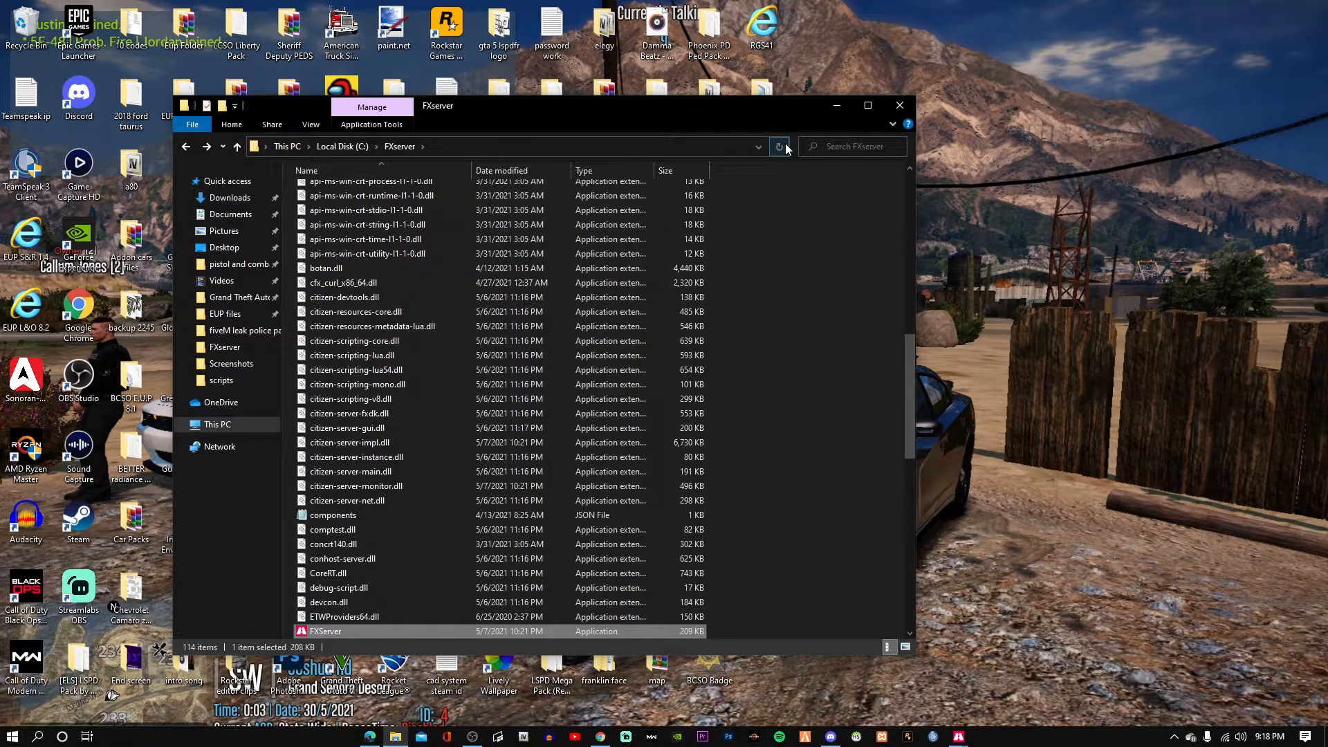
click(369, 735)
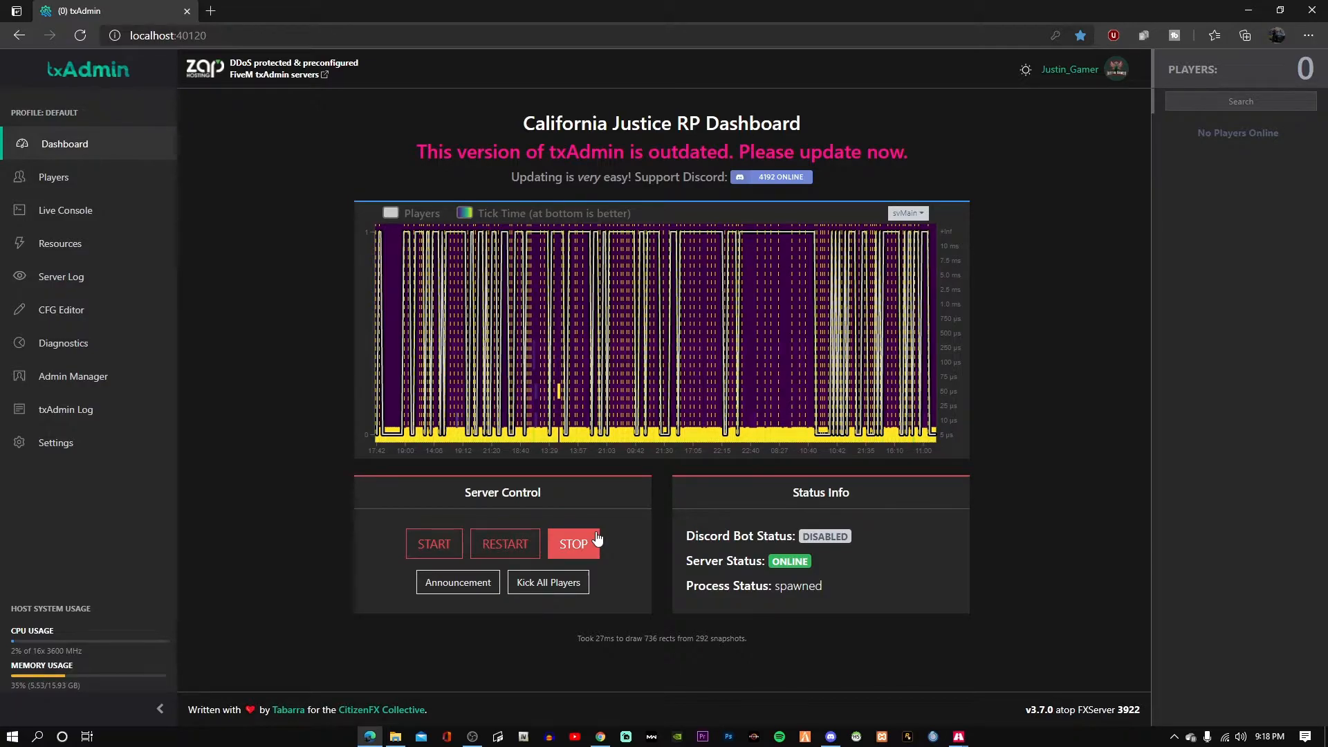
click(1248, 9)
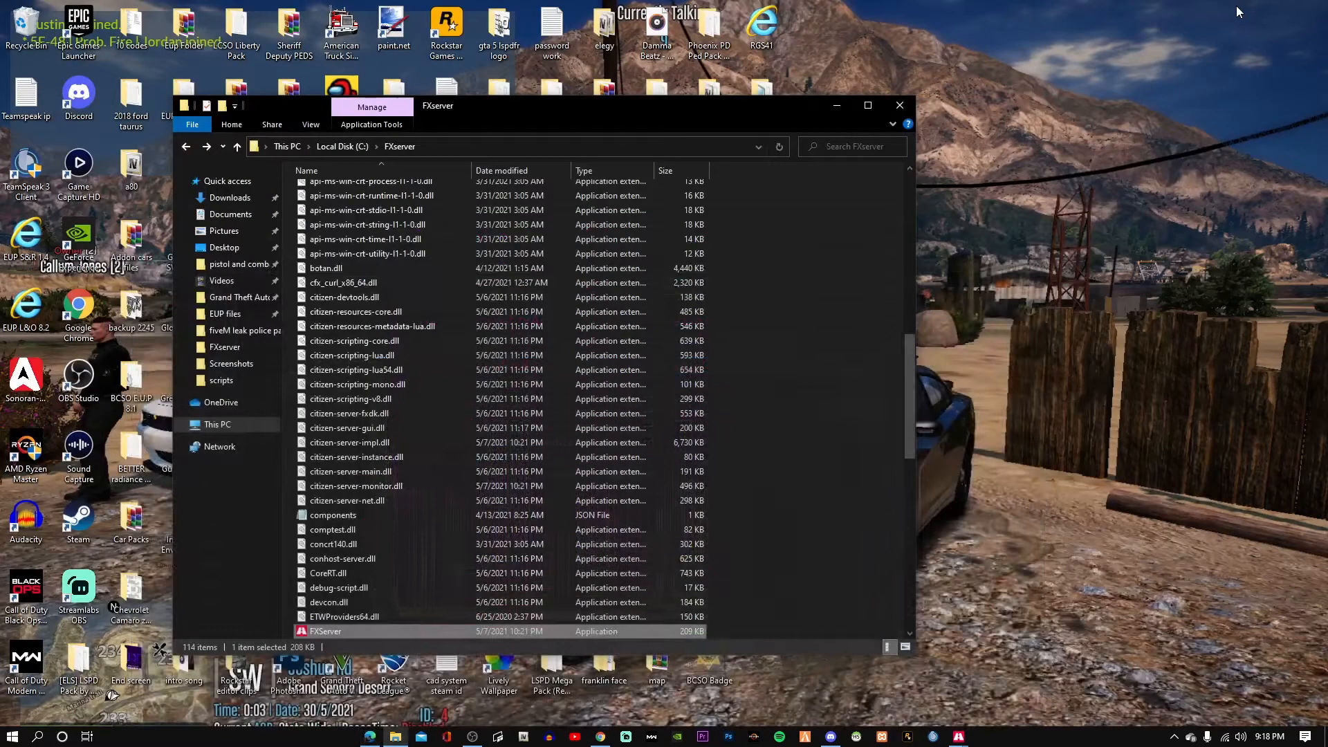
Clear File Explorer from the desktop and bring up the FiveM developer console with F8.
click(836, 105)
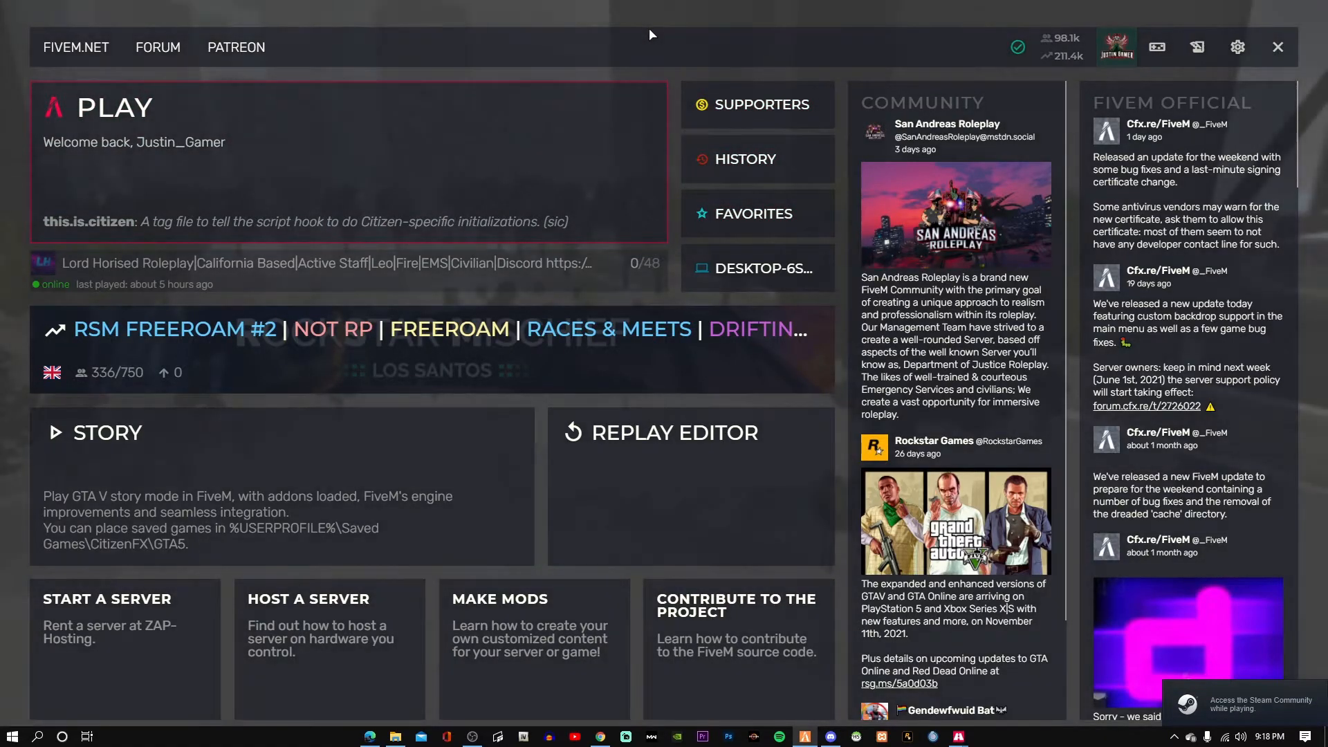
key(F8)
key(F8)
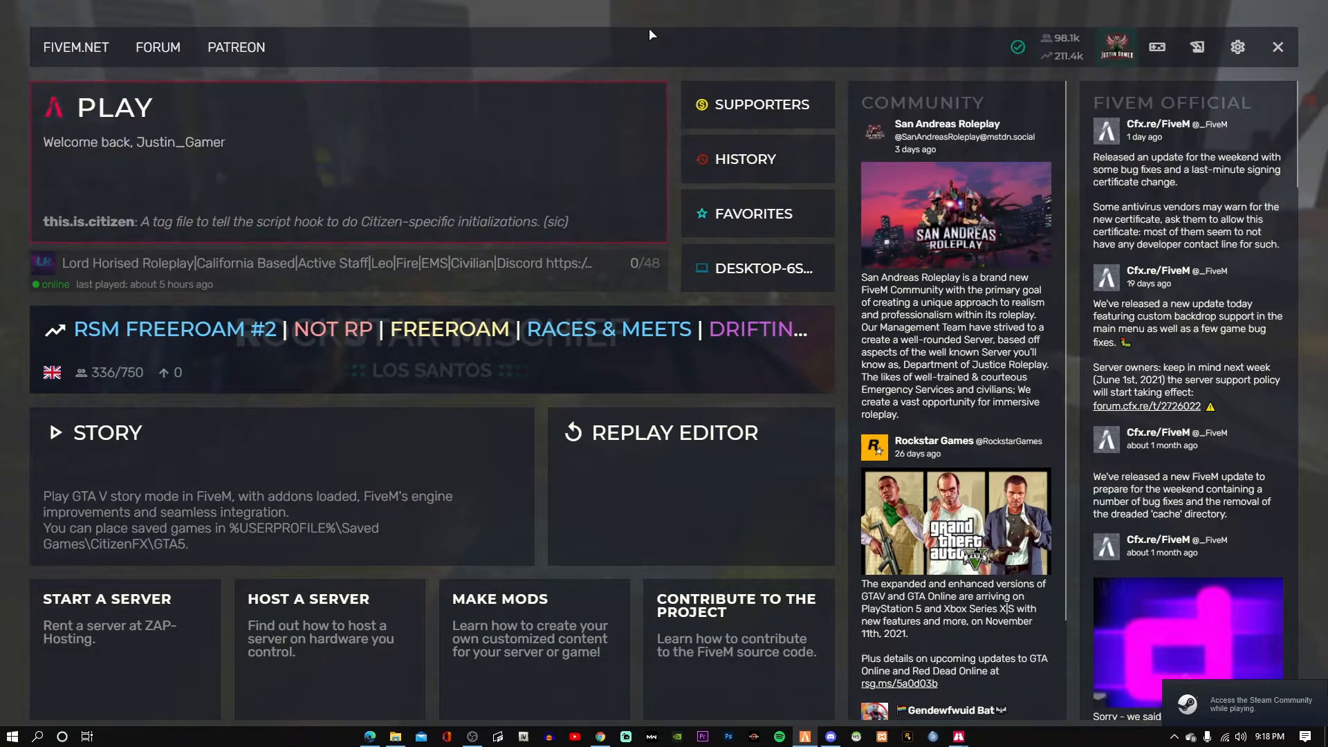
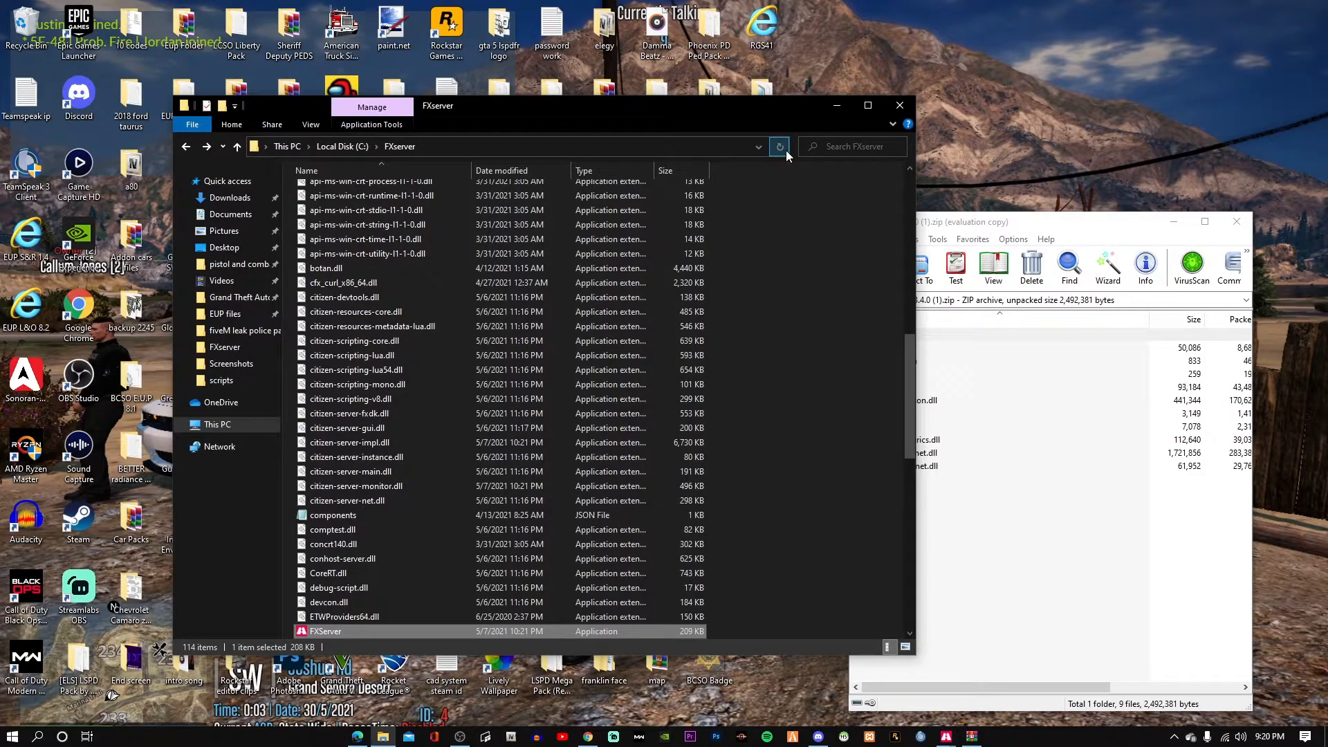
Create a new folder named vMenu inside FXserver's resources folder.
scroll(617, 389, up, 13)
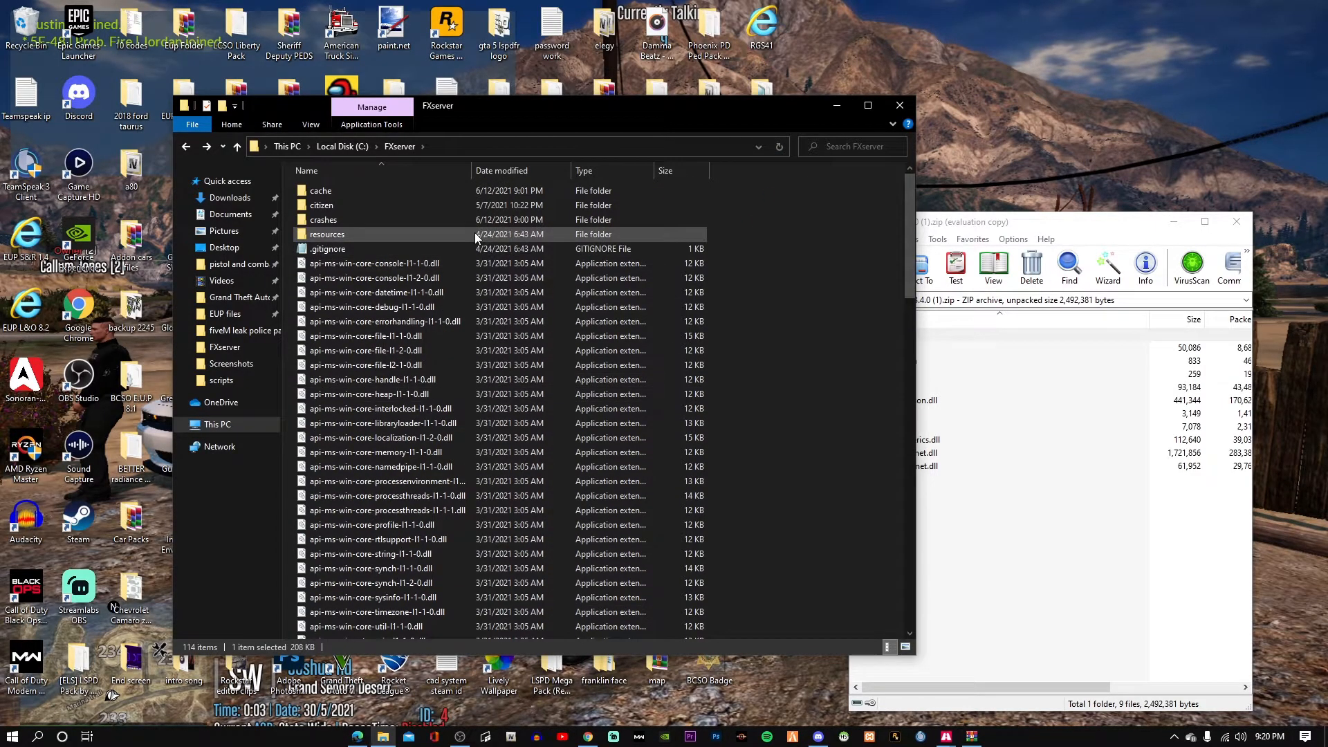
double_click(474, 234)
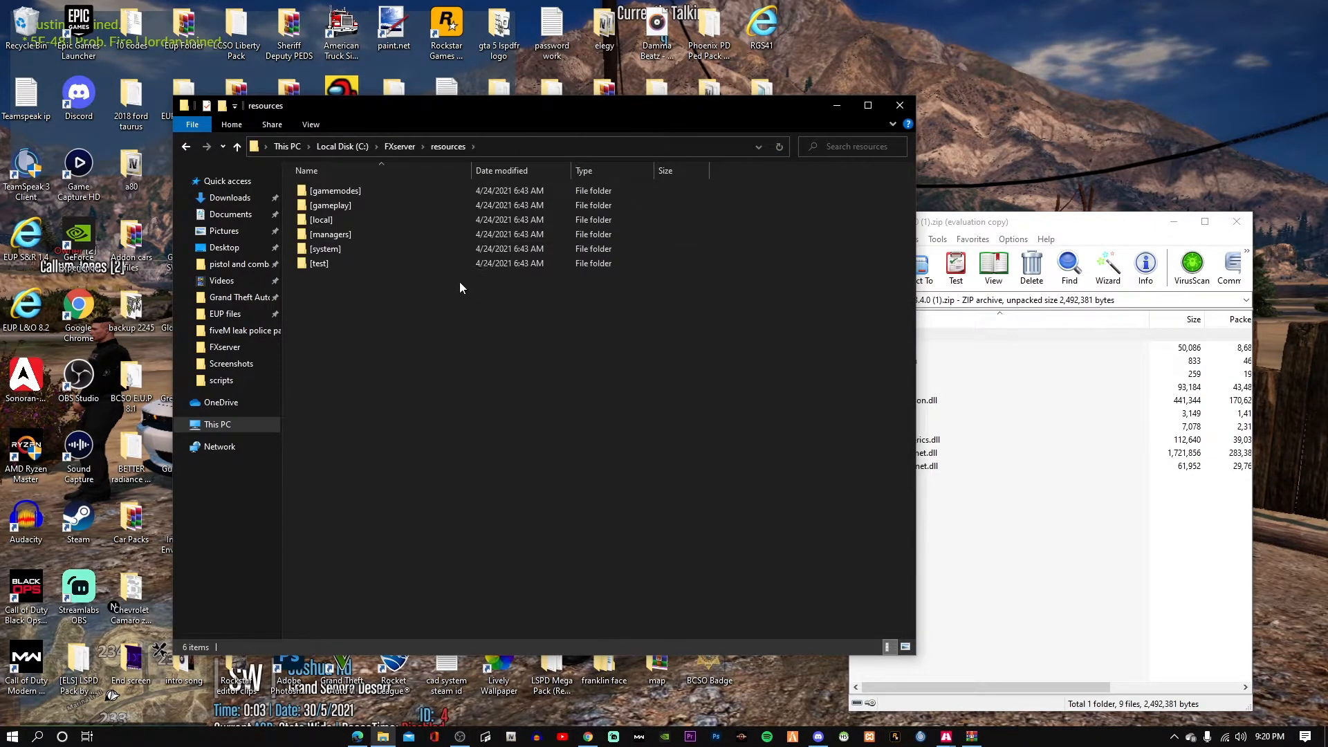
right_click(357, 300)
mouse_move(395, 461)
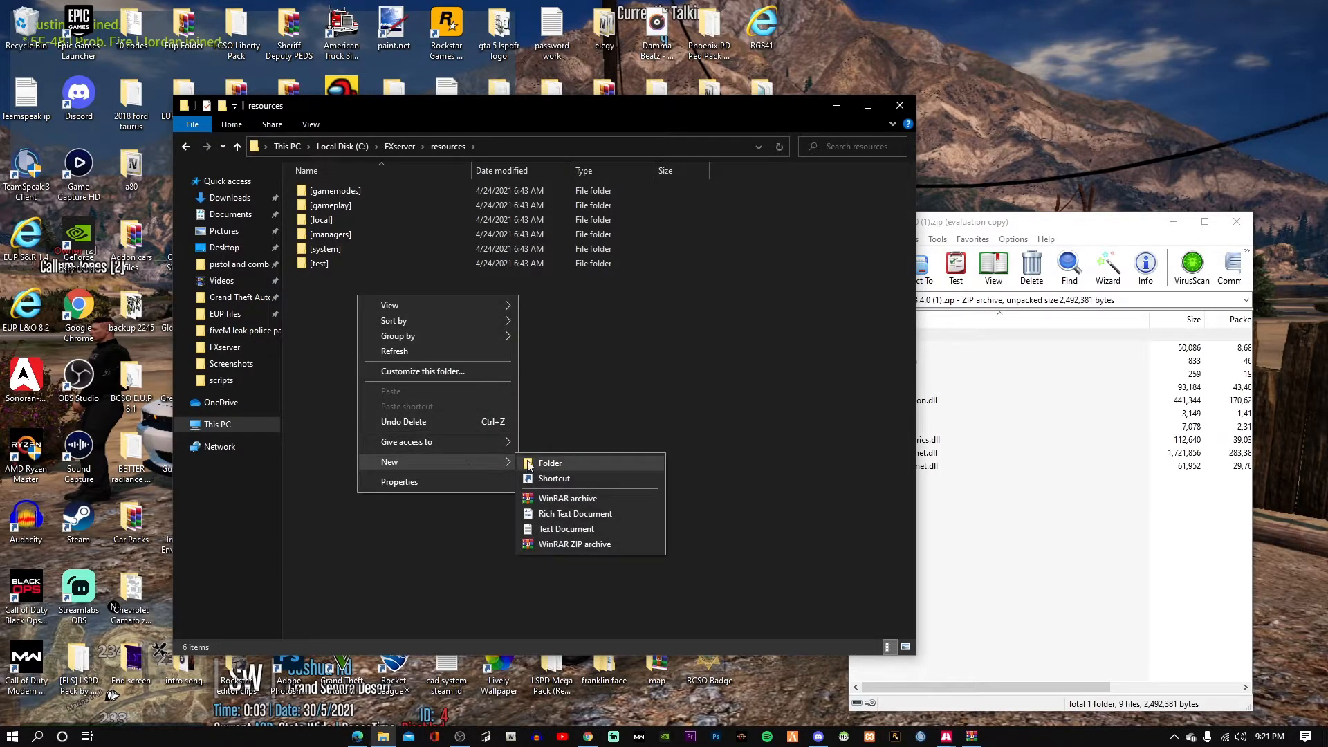
click(531, 465)
key(BackSpace)
text(v)
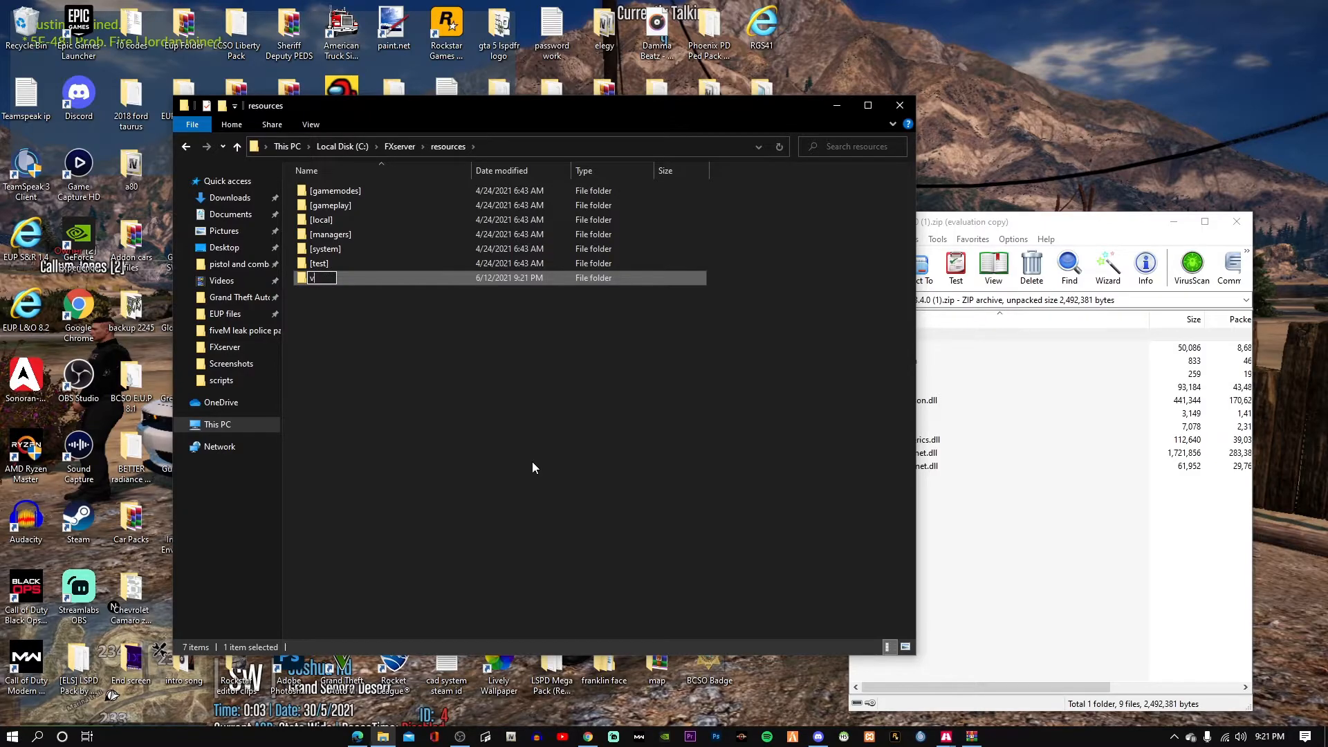
text(Menu)
key(Return)
Drag all the vMenu archive files into the new vMenu folder and close WinRAR.
drag(707, 112, 586, 110)
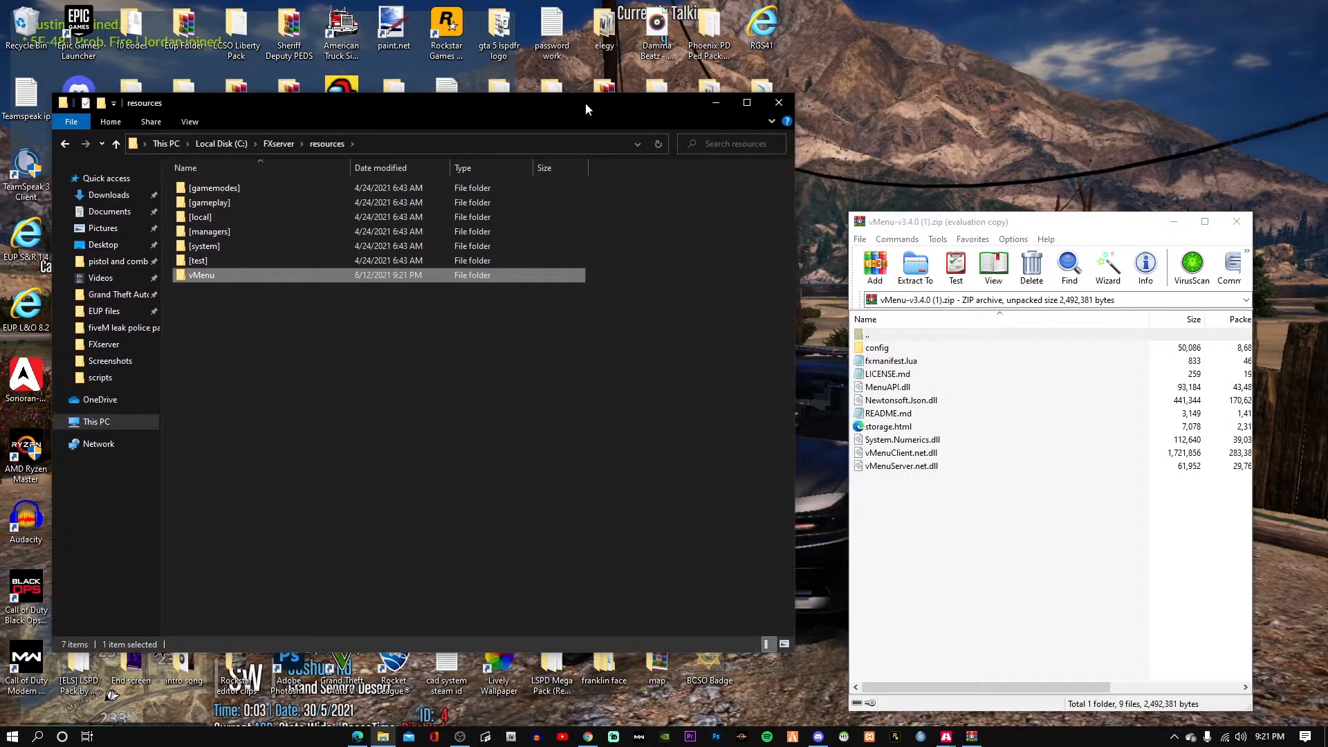
drag(944, 534, 397, 276)
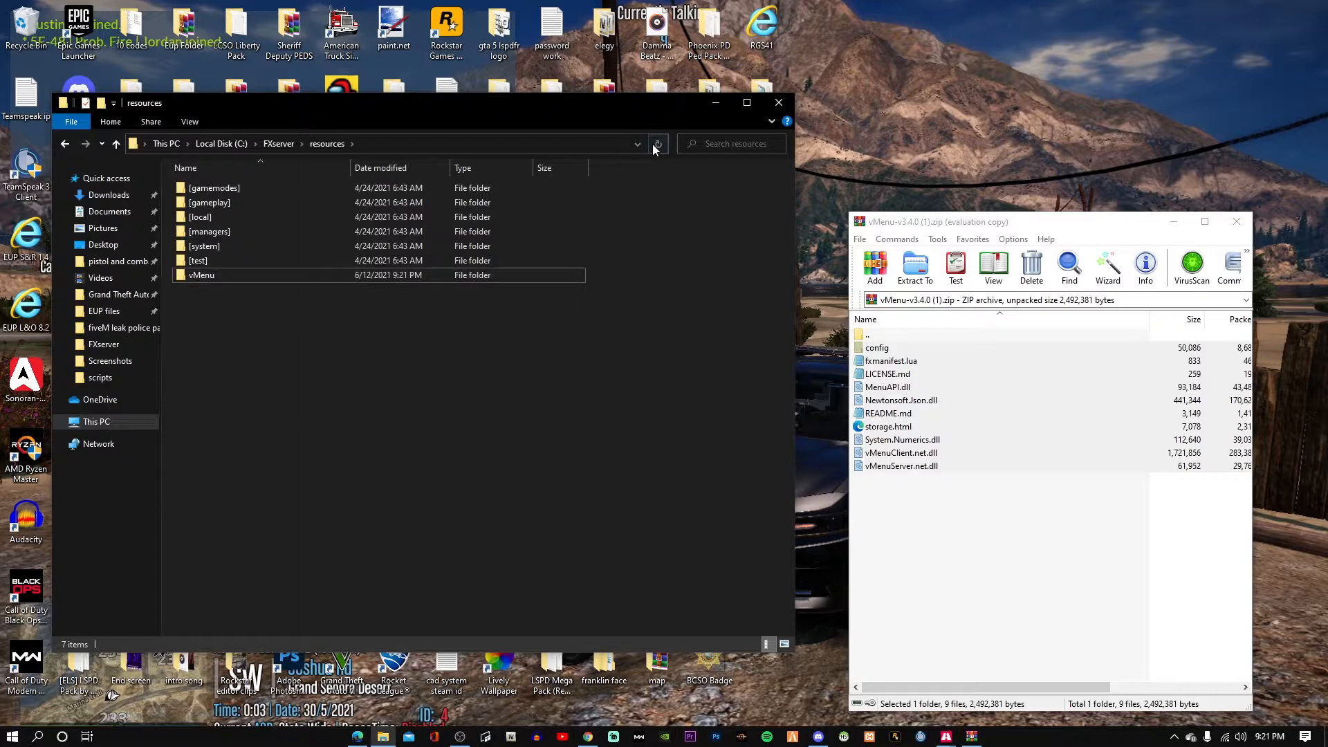
click(1236, 222)
Move the permissions file from vMenu\config up into the FXserver folder.
double_click(300, 269)
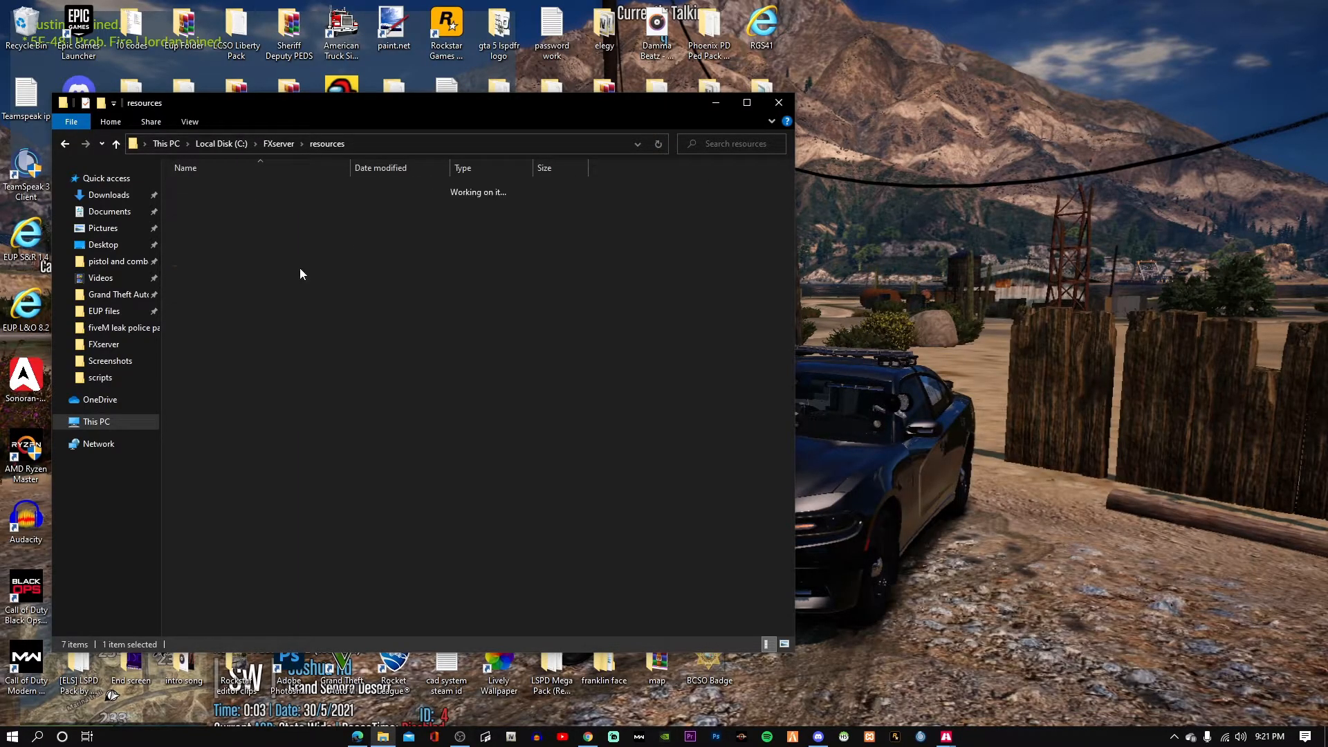
double_click(271, 187)
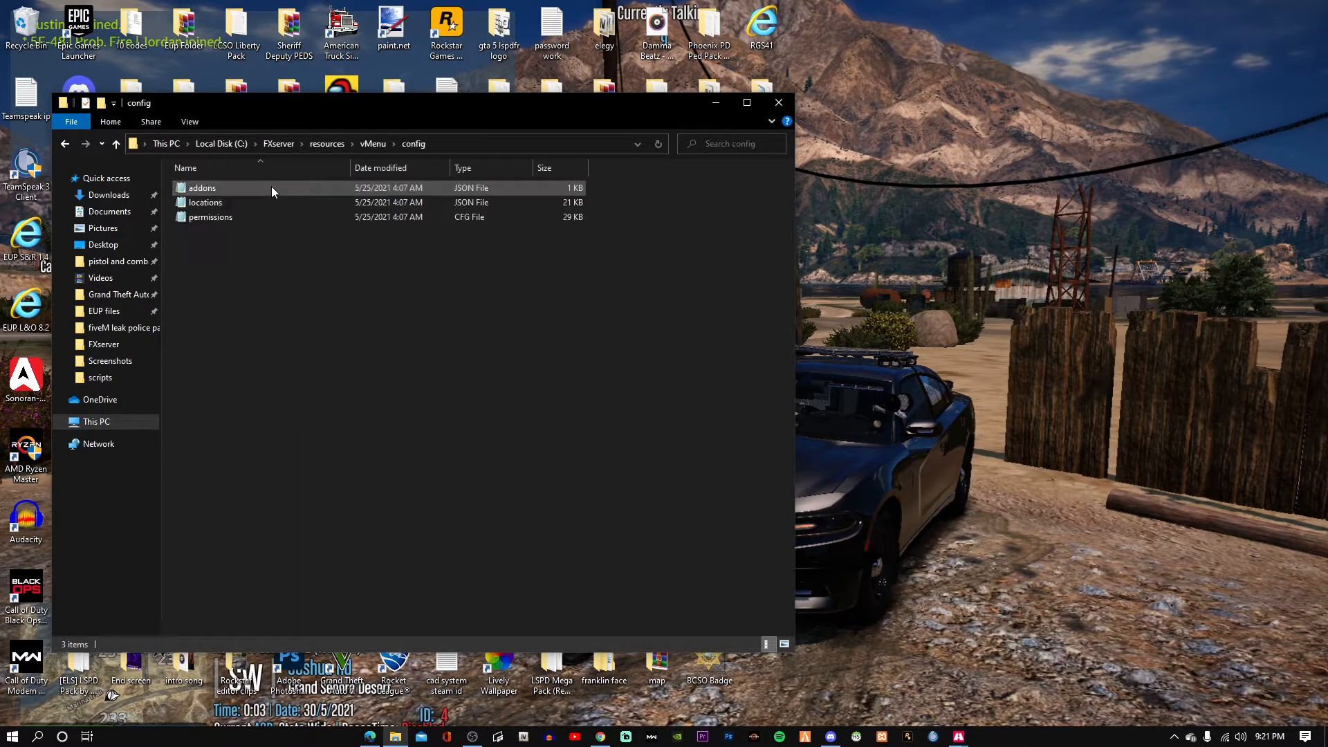
click(283, 220)
drag(449, 219, 287, 148)
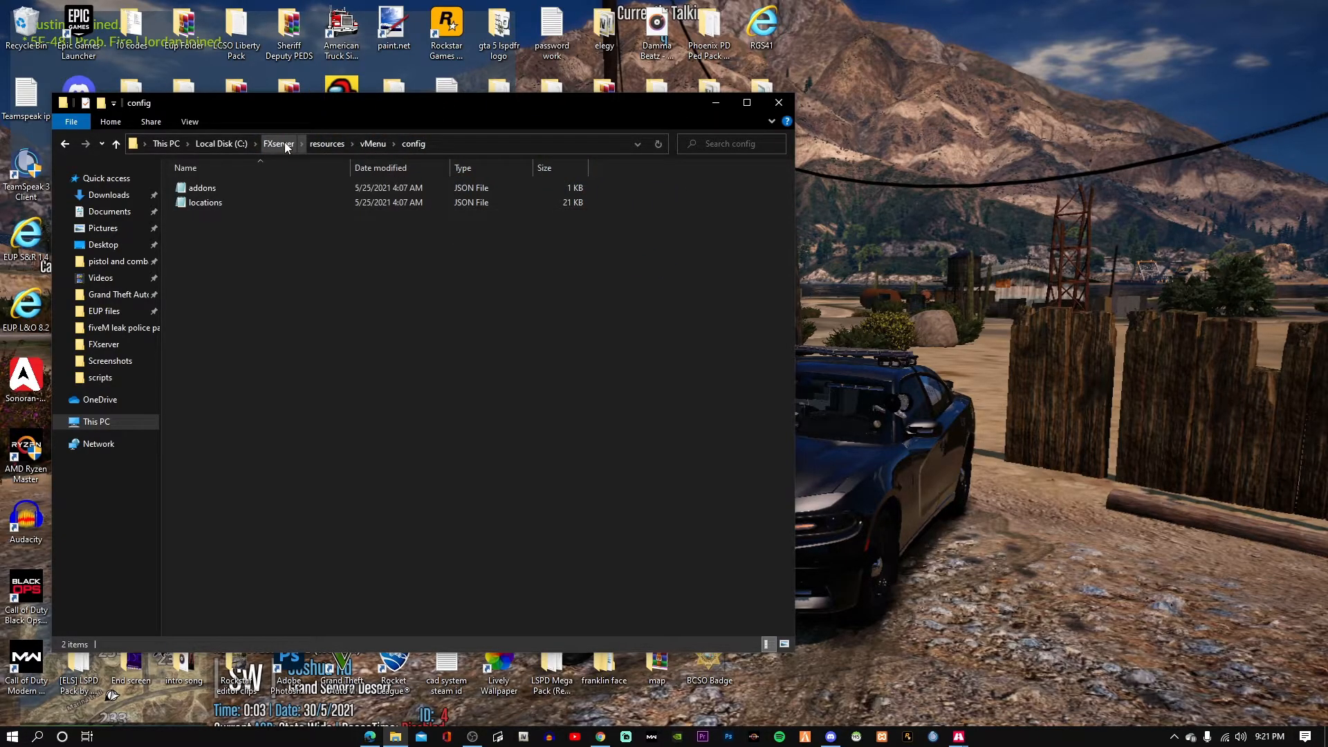
click(278, 143)
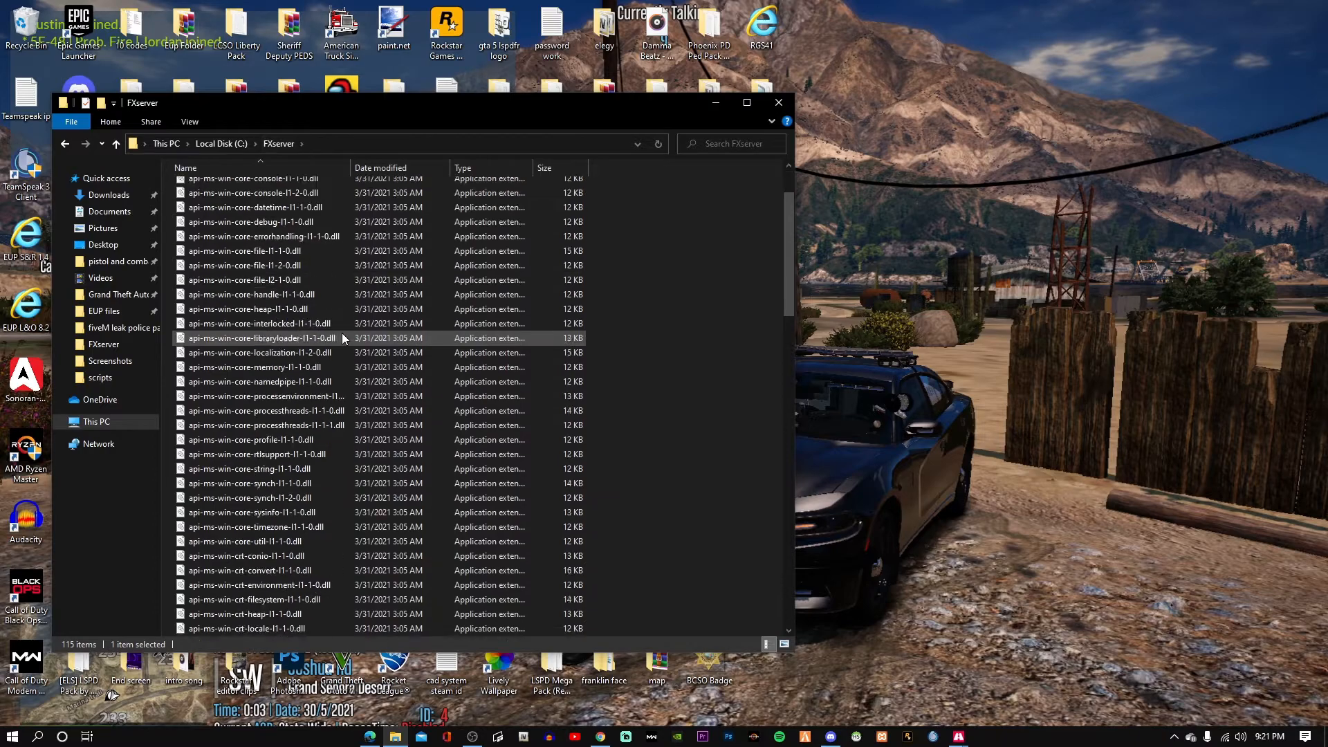
scroll(342, 333, down, 5)
scroll(342, 333, down, 8)
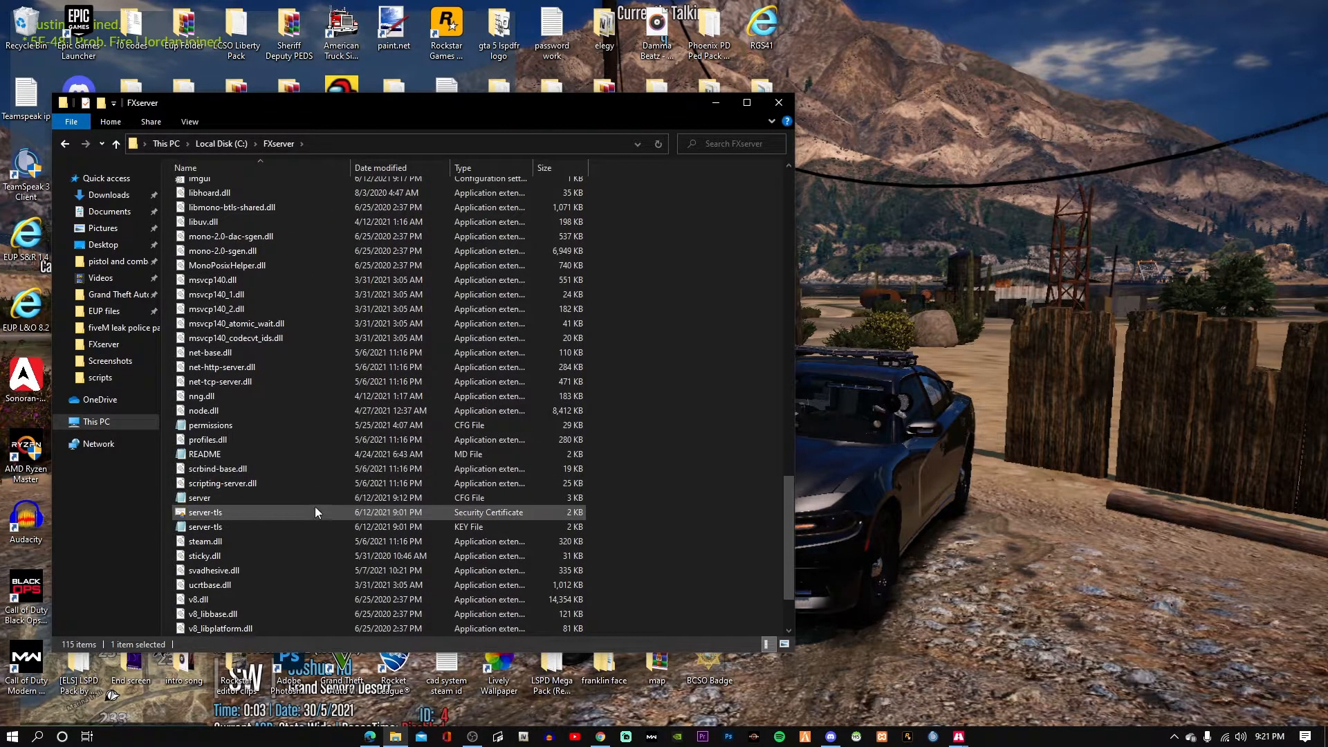
Open permissions.cfg in Notepad and change vmenu_menu_toggle_key from 244 to 288.
double_click(288, 426)
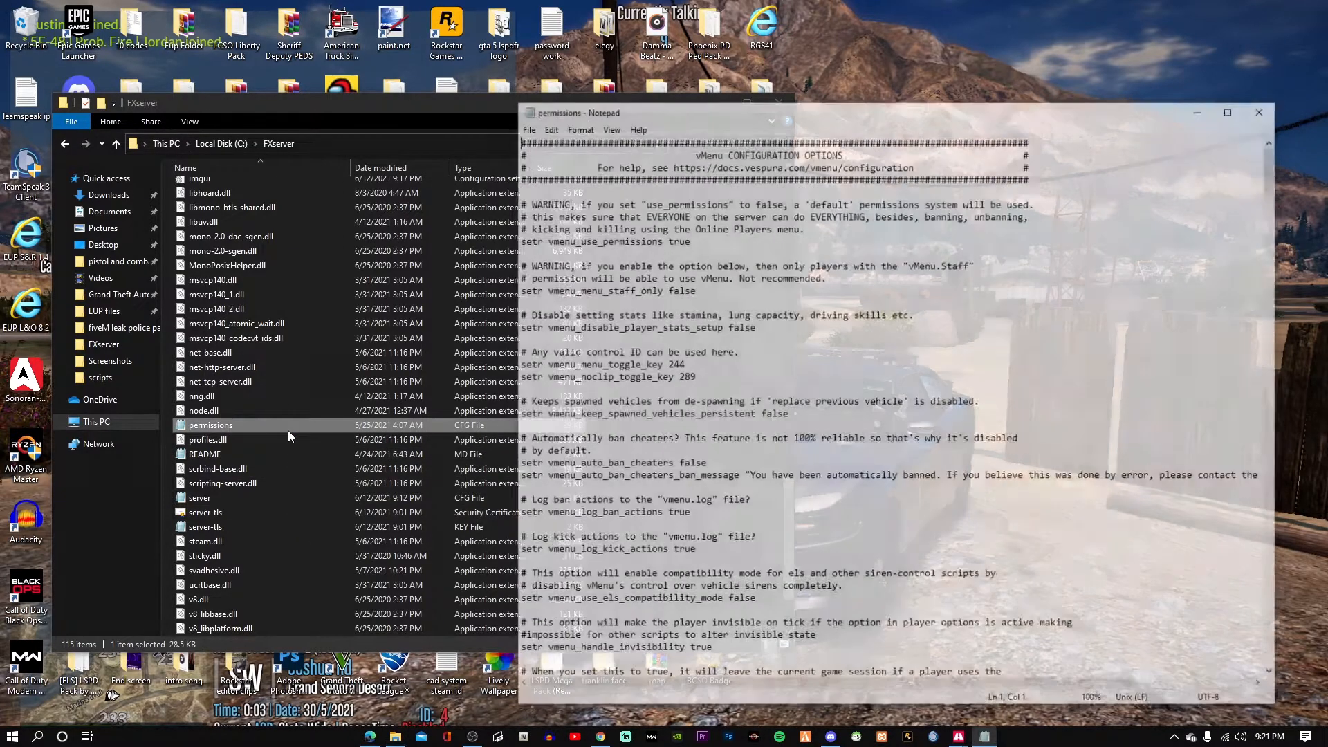
drag(691, 109, 342, 79)
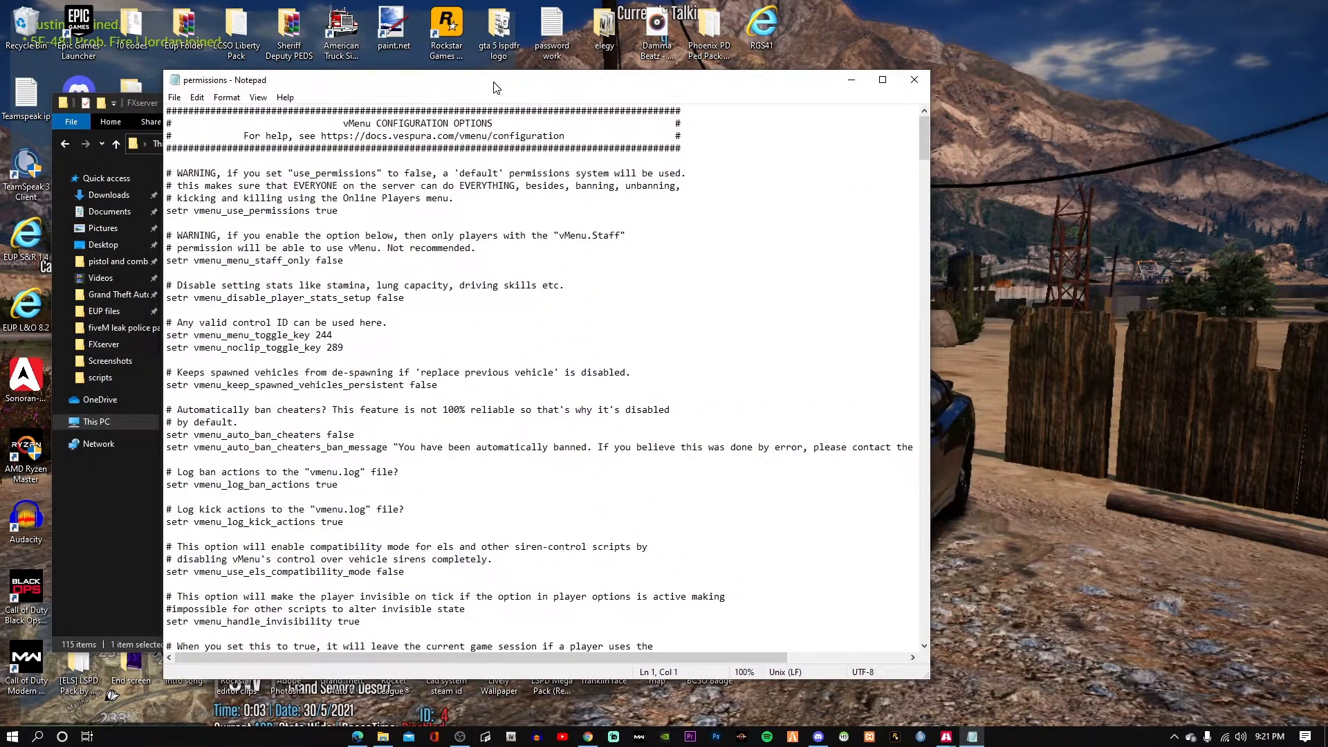
click(346, 334)
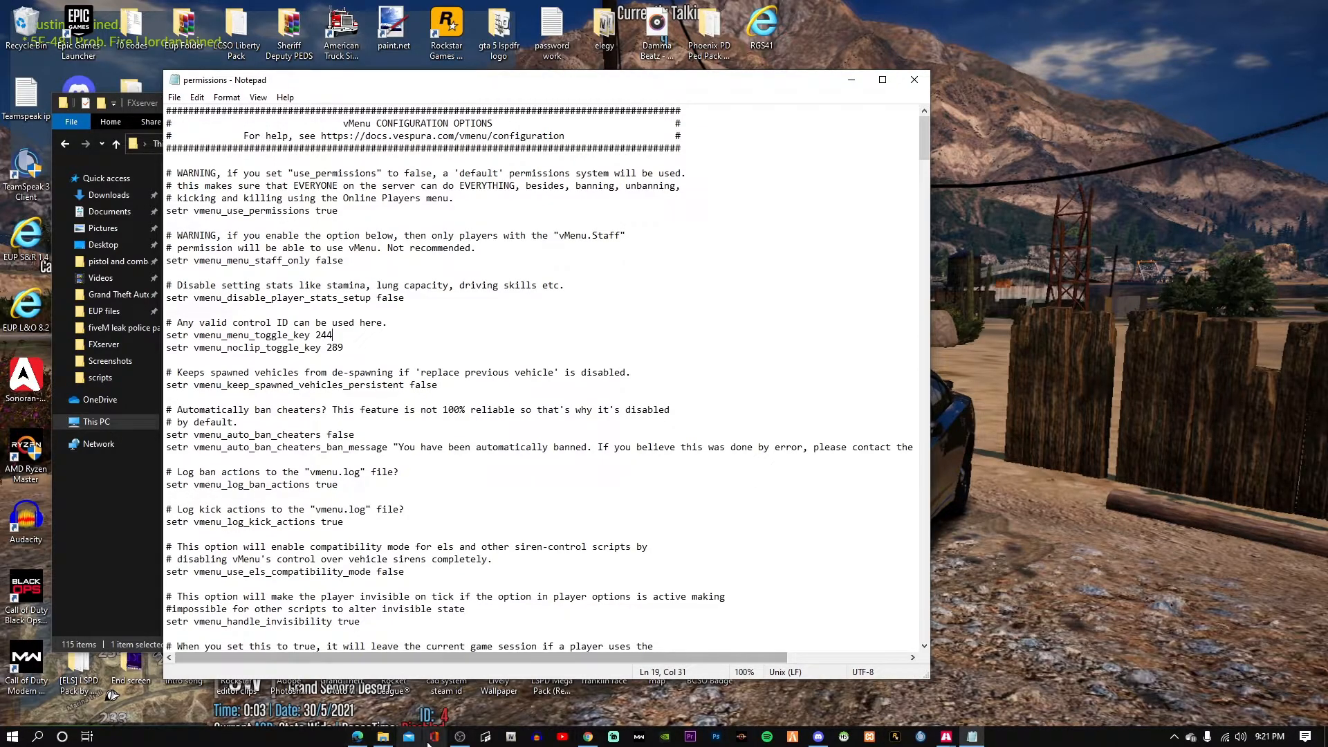
click(460, 737)
click(460, 736)
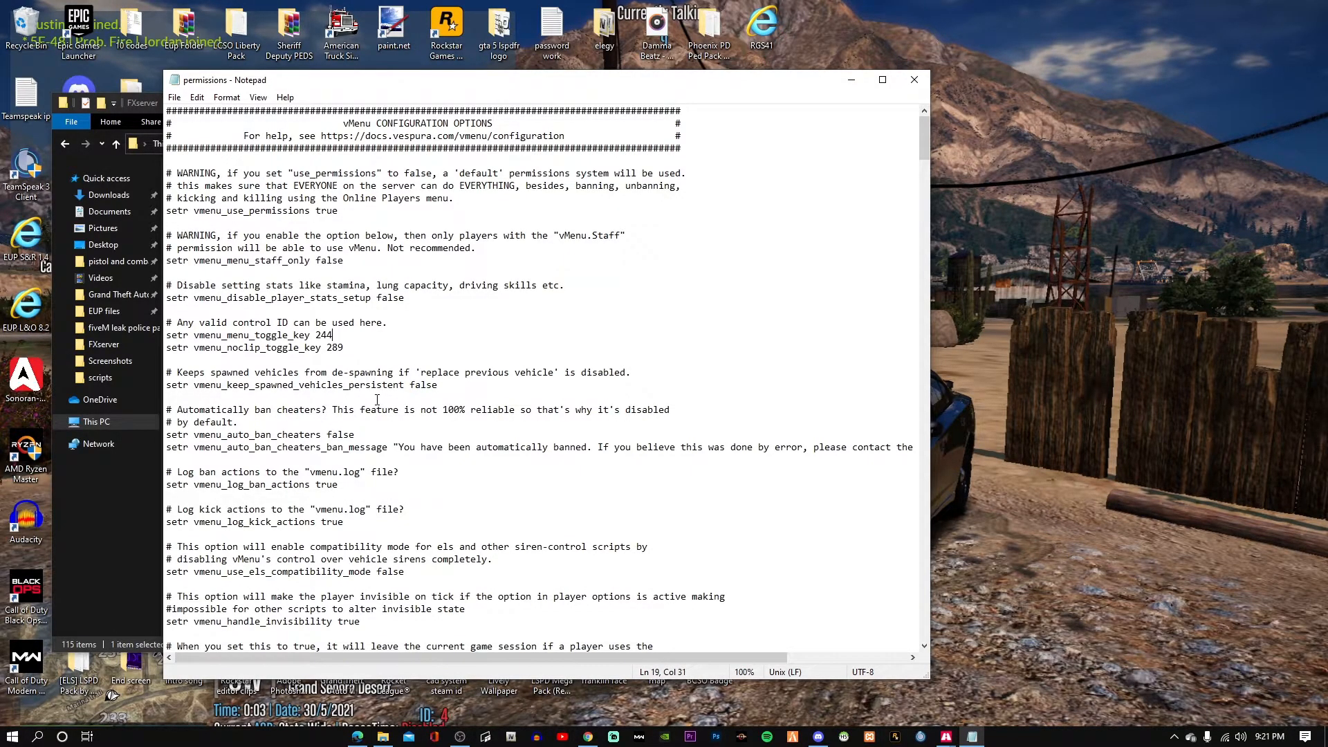
key(BackSpace)
key(BackSpace)
key(BackSpace)
text(288)
Scroll through the permissions file to review the admin and moderator group entries.
scroll(421, 437, down, 5)
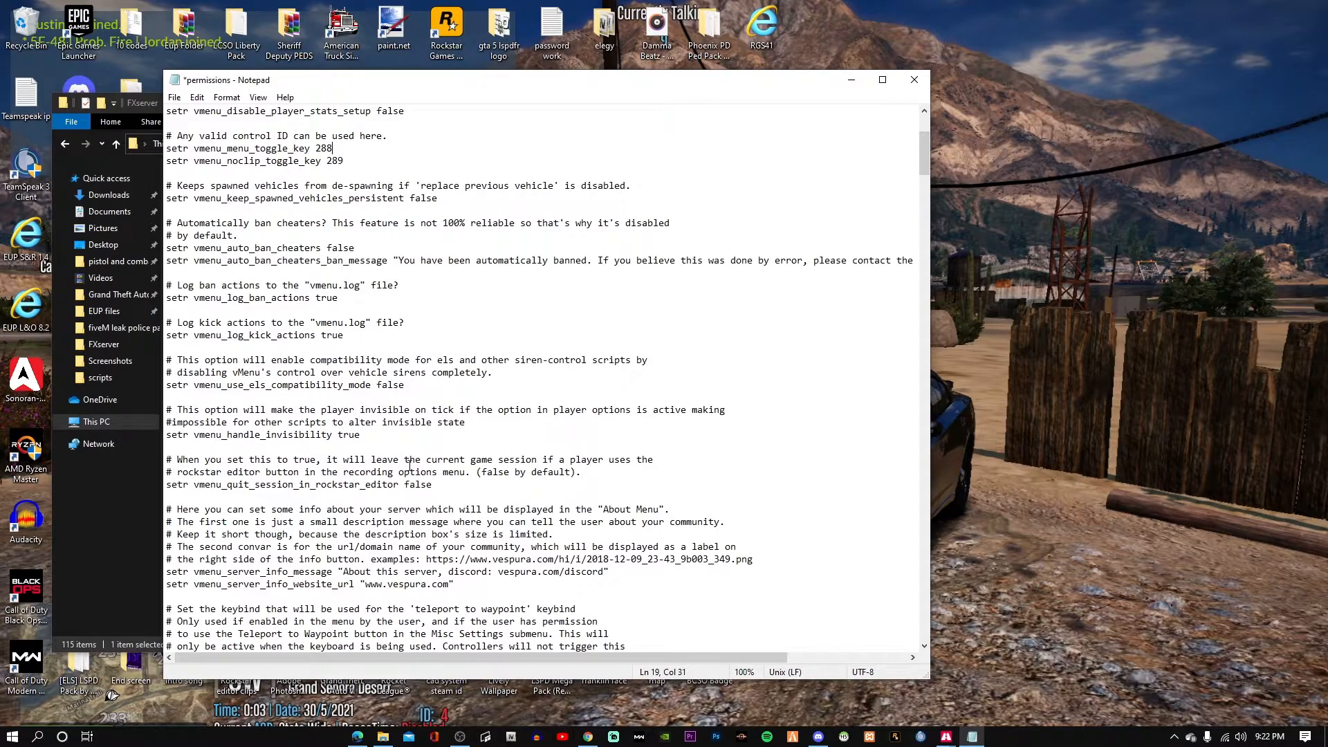
scroll(460, 478, down, 4)
scroll(461, 478, up, 3)
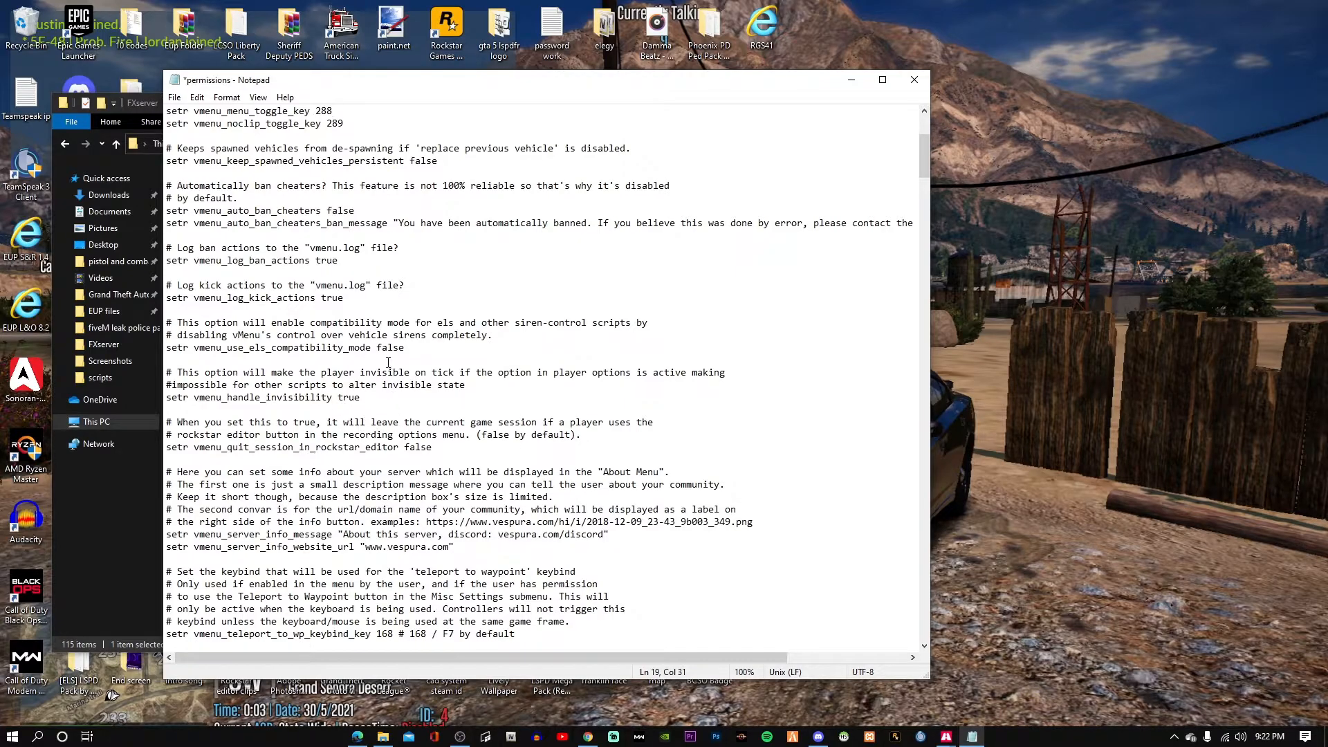
scroll(377, 329, down, 18)
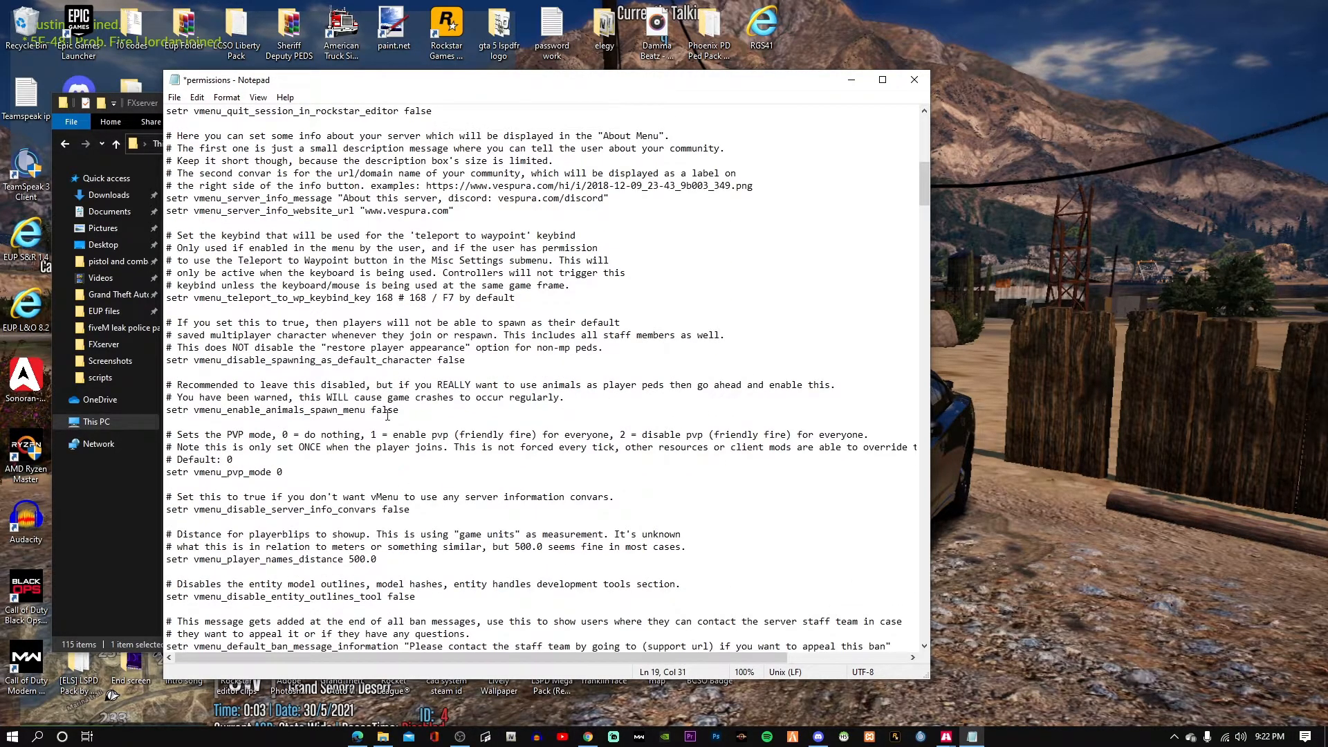
scroll(275, 401, down, 3)
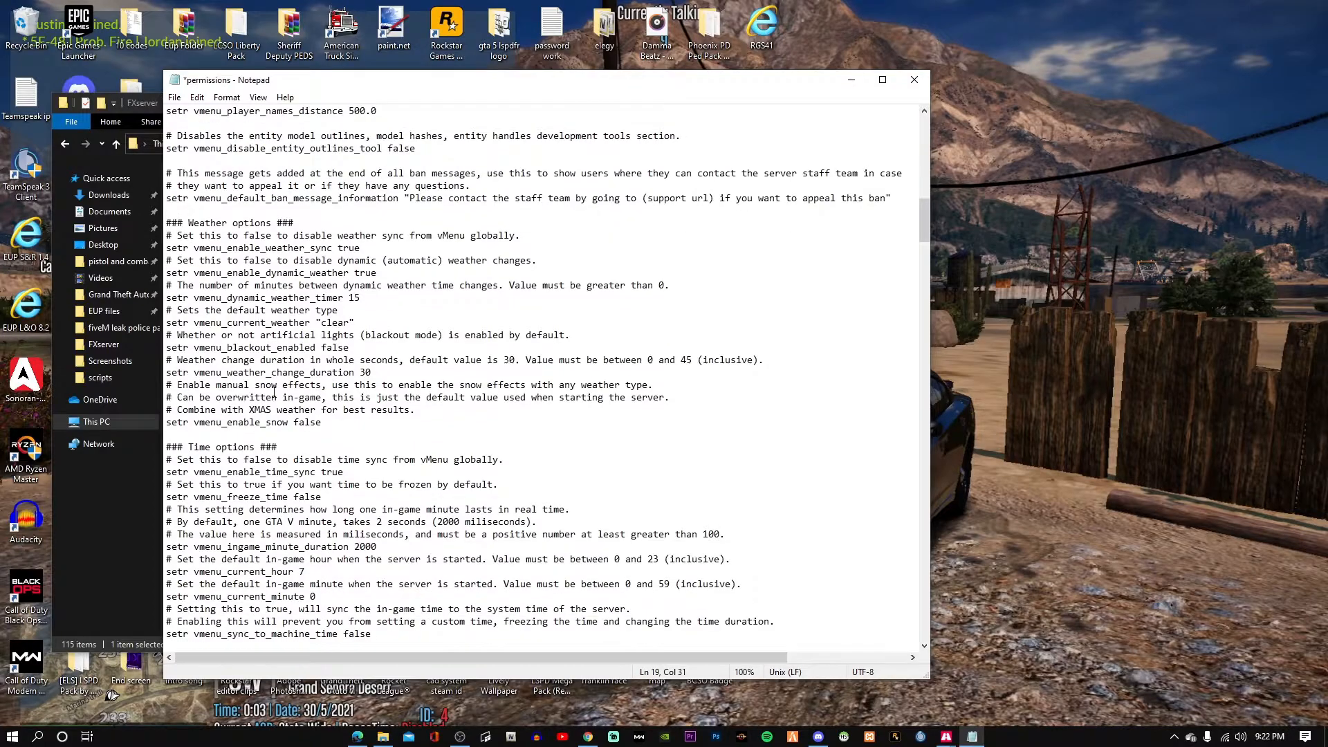
scroll(292, 450, down, 8)
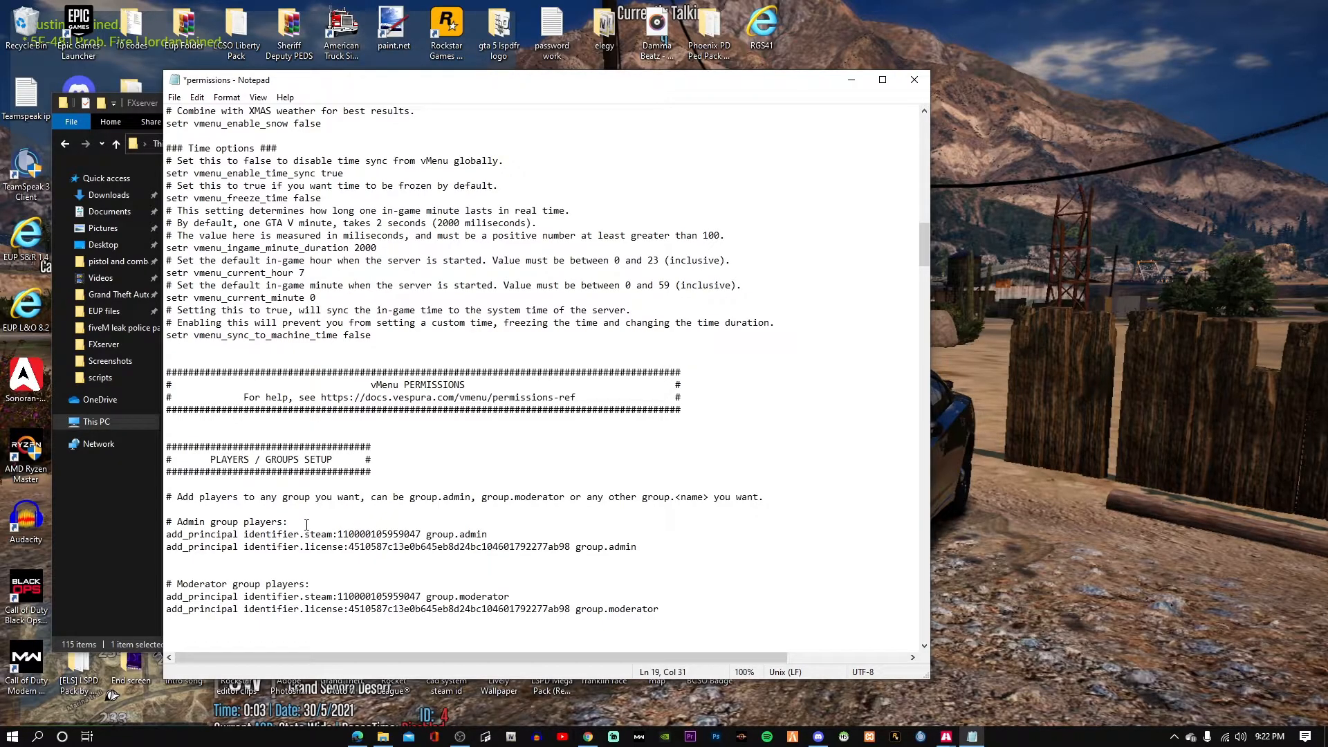
scroll(331, 473, up, 9)
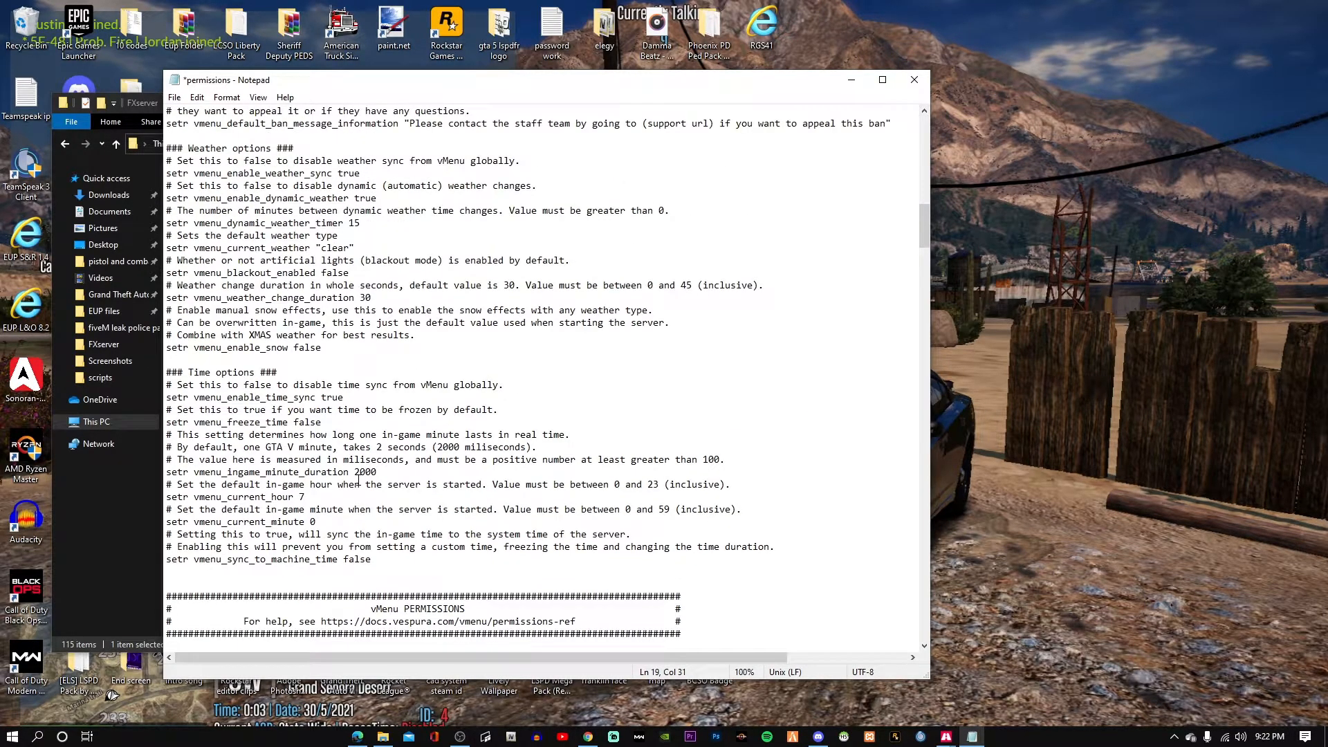
scroll(358, 479, down, 3)
scroll(358, 480, up, 3)
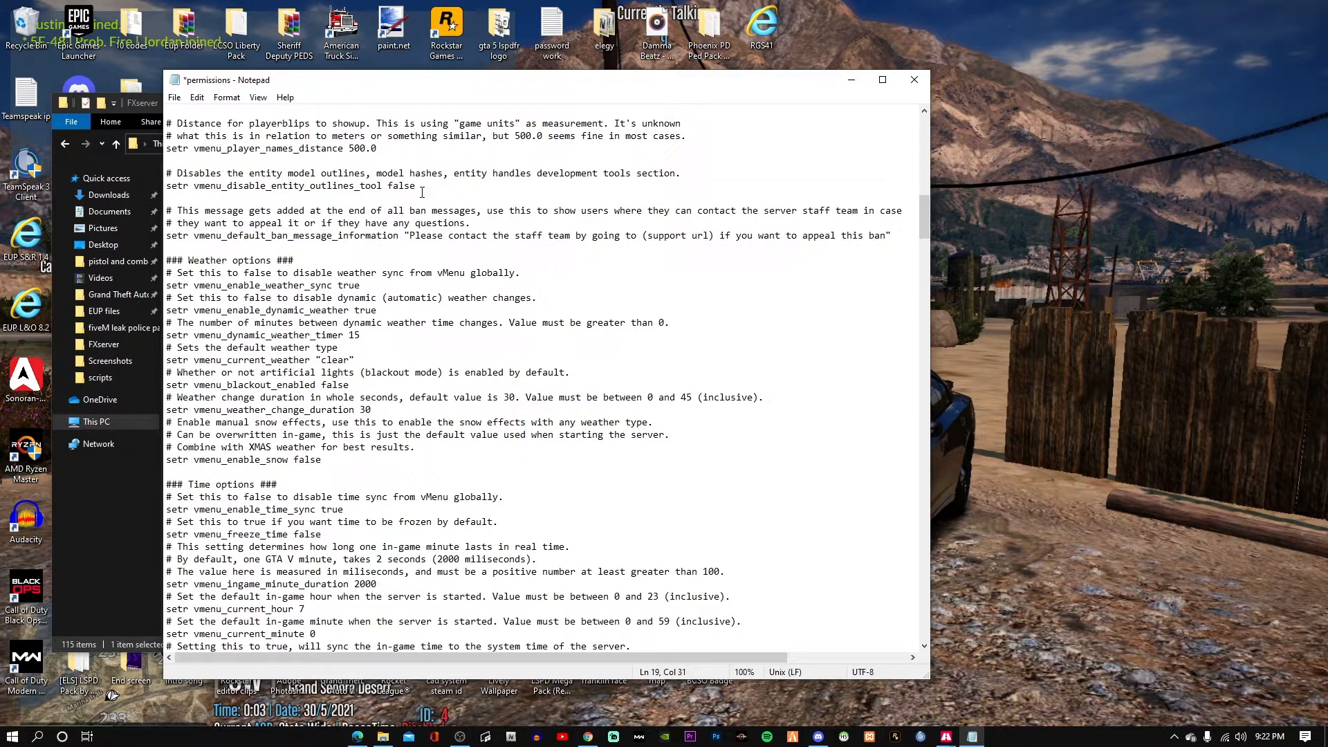
scroll(373, 403, down, 11)
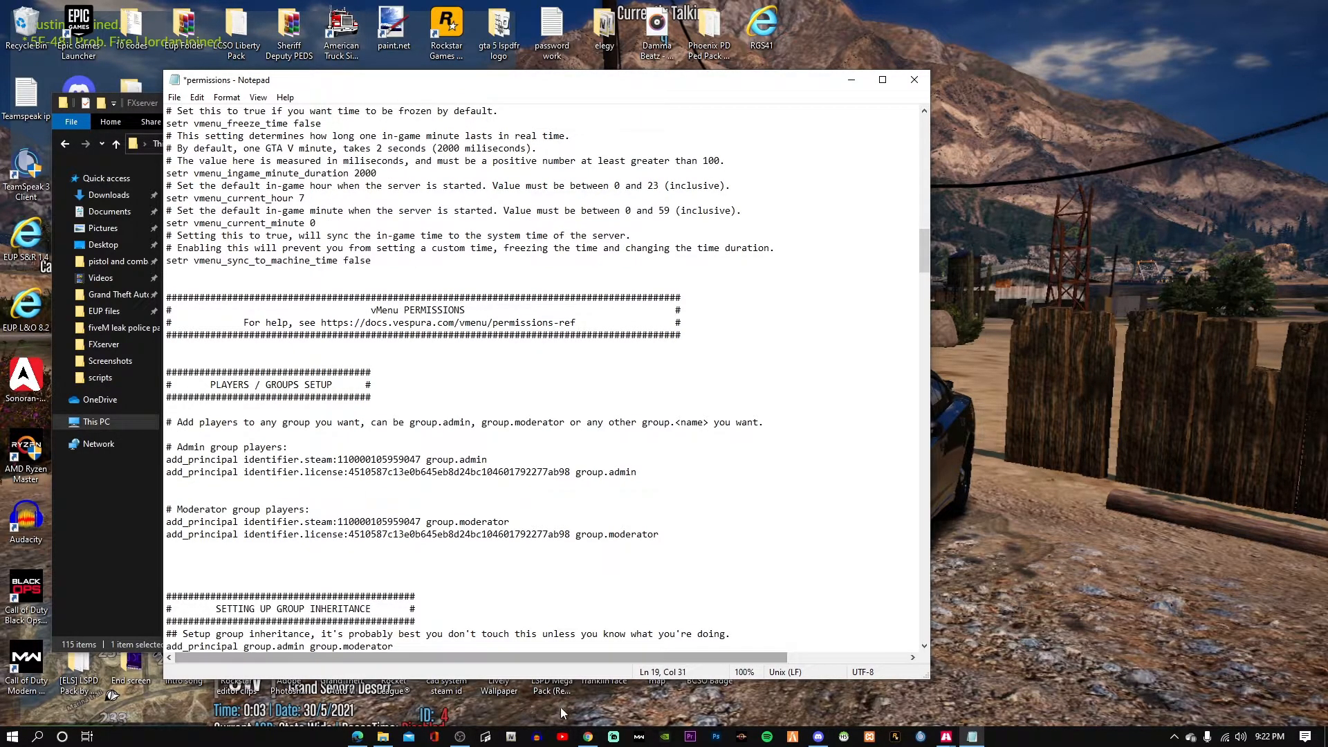
Launch Steam from Windows search.
click(587, 737)
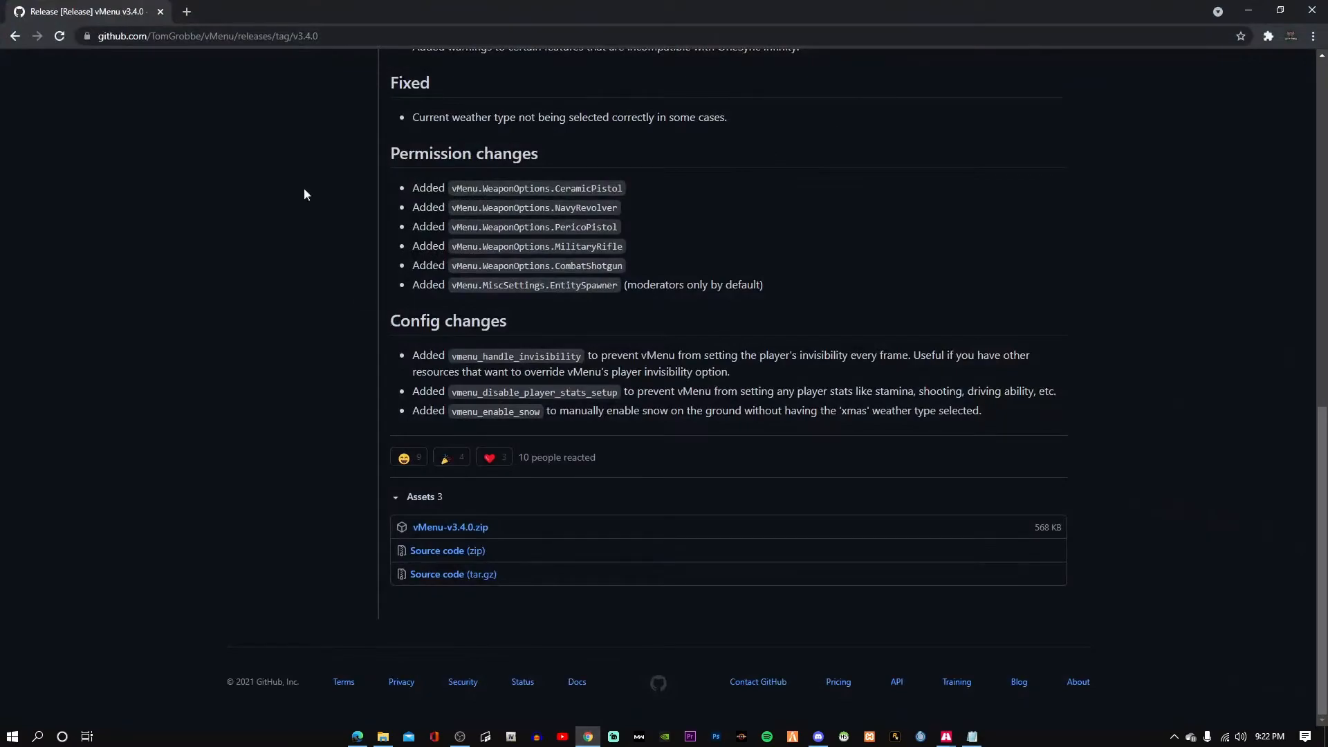
click(590, 734)
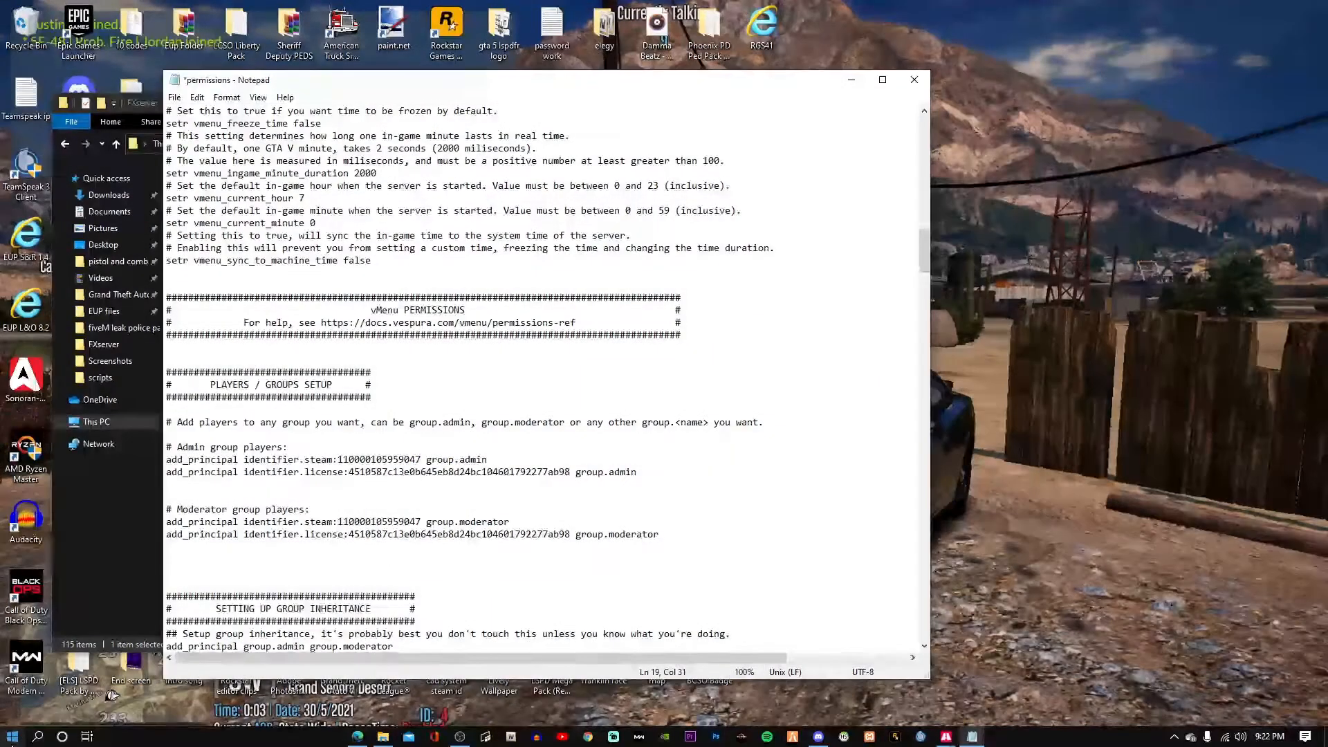
click(13, 737)
text(ste)
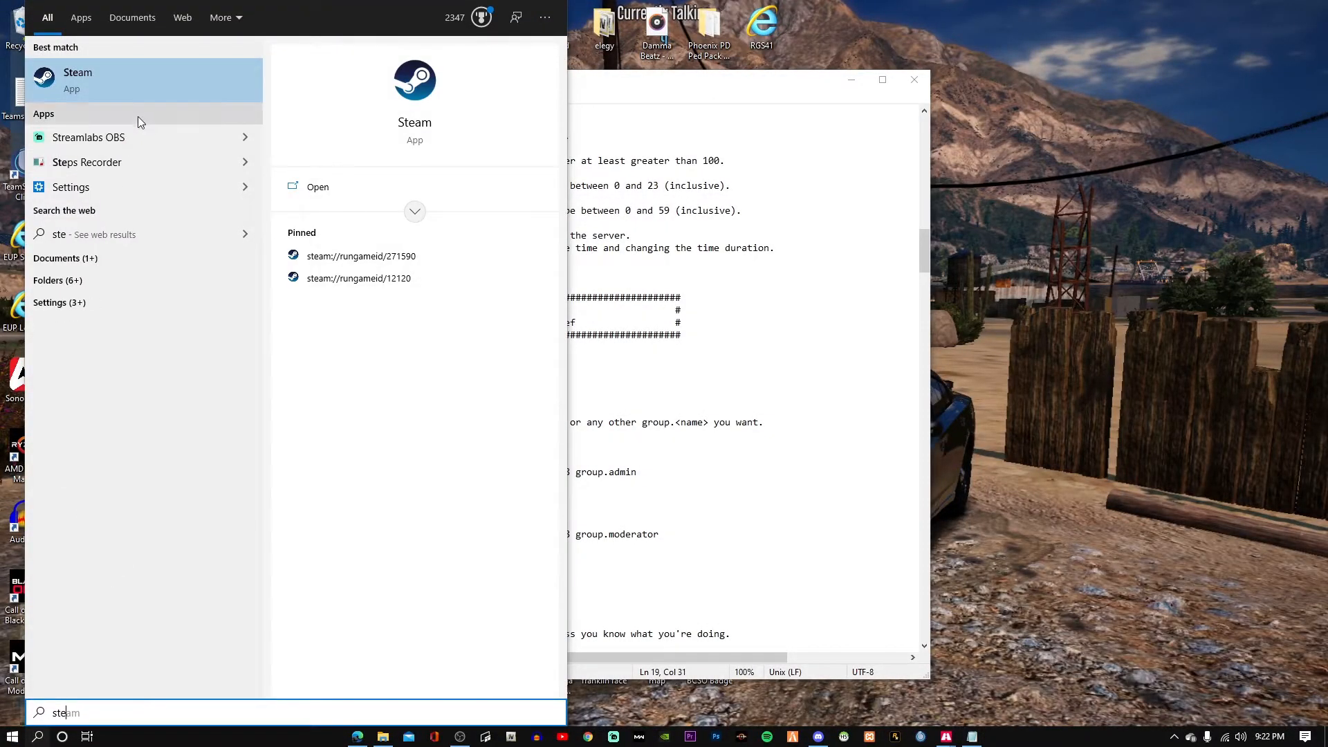
click(146, 88)
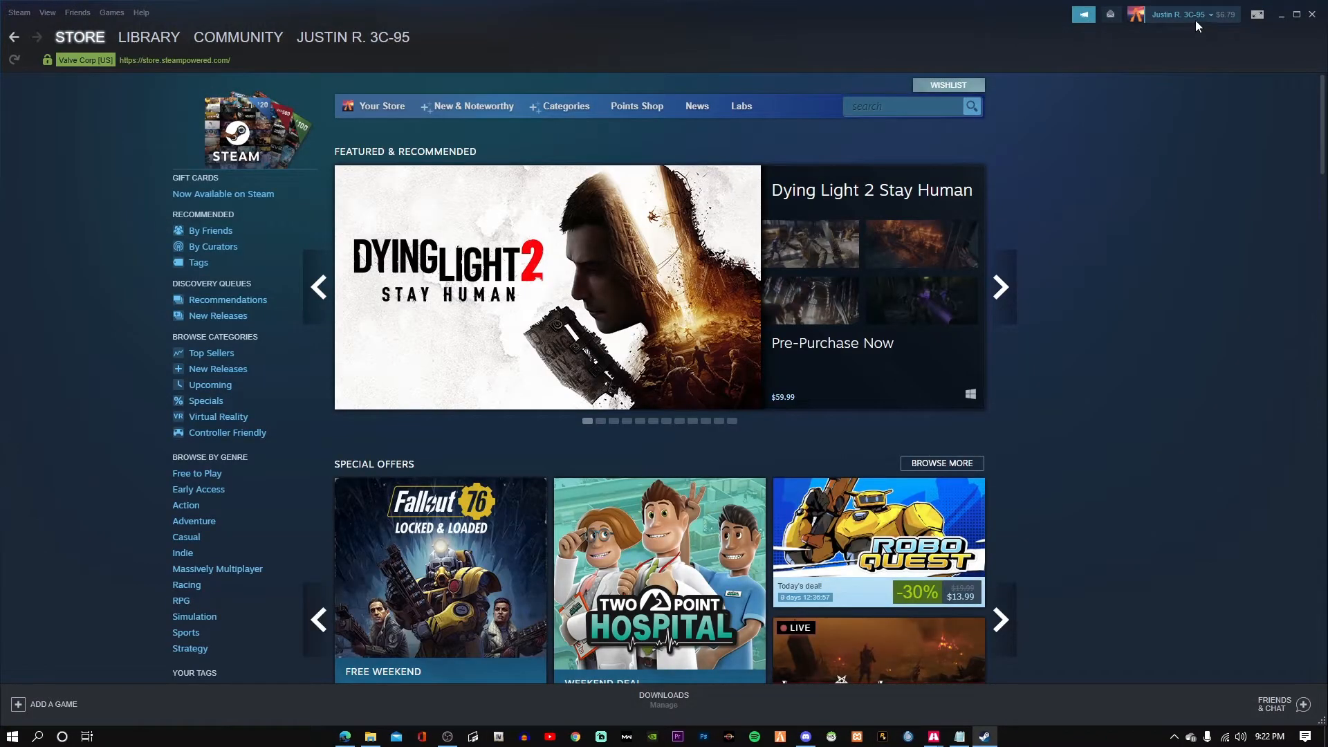
Open your Steam profile page, copy its page URL, and put Steam away.
click(1191, 15)
click(1149, 31)
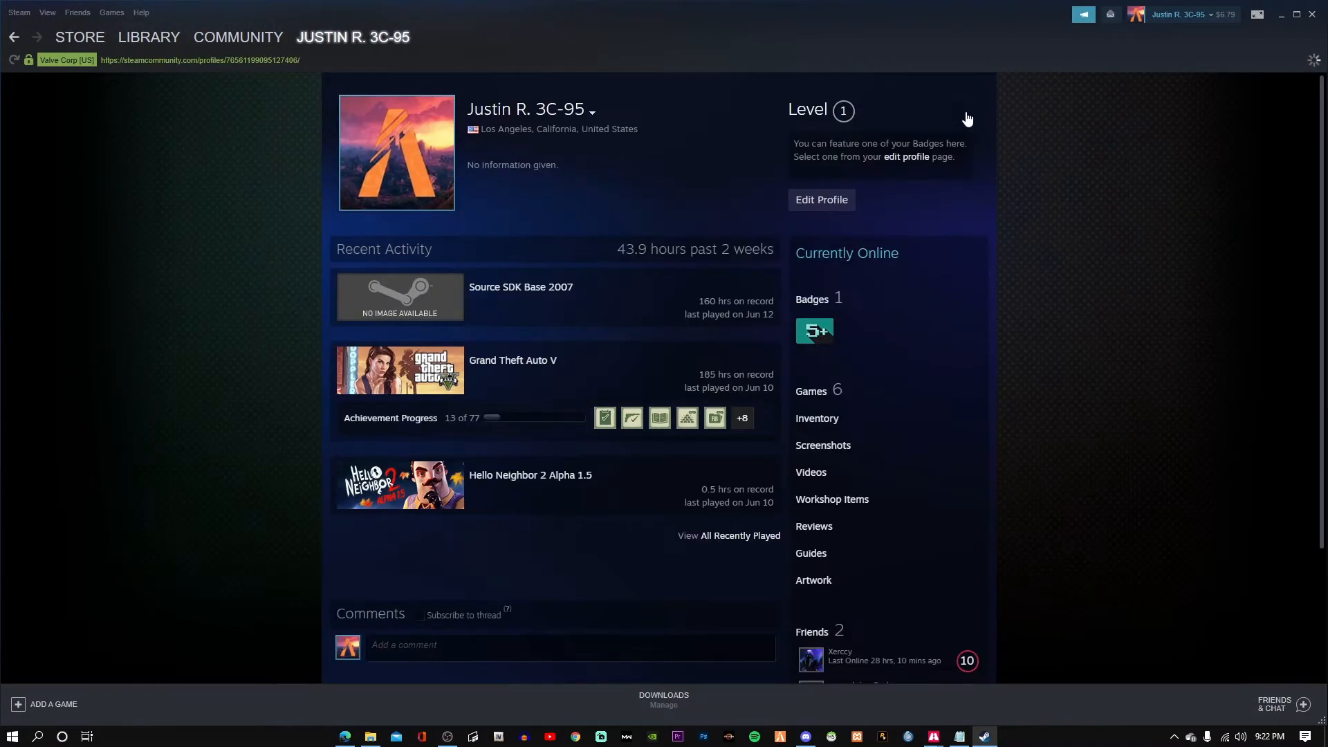
right_click(611, 193)
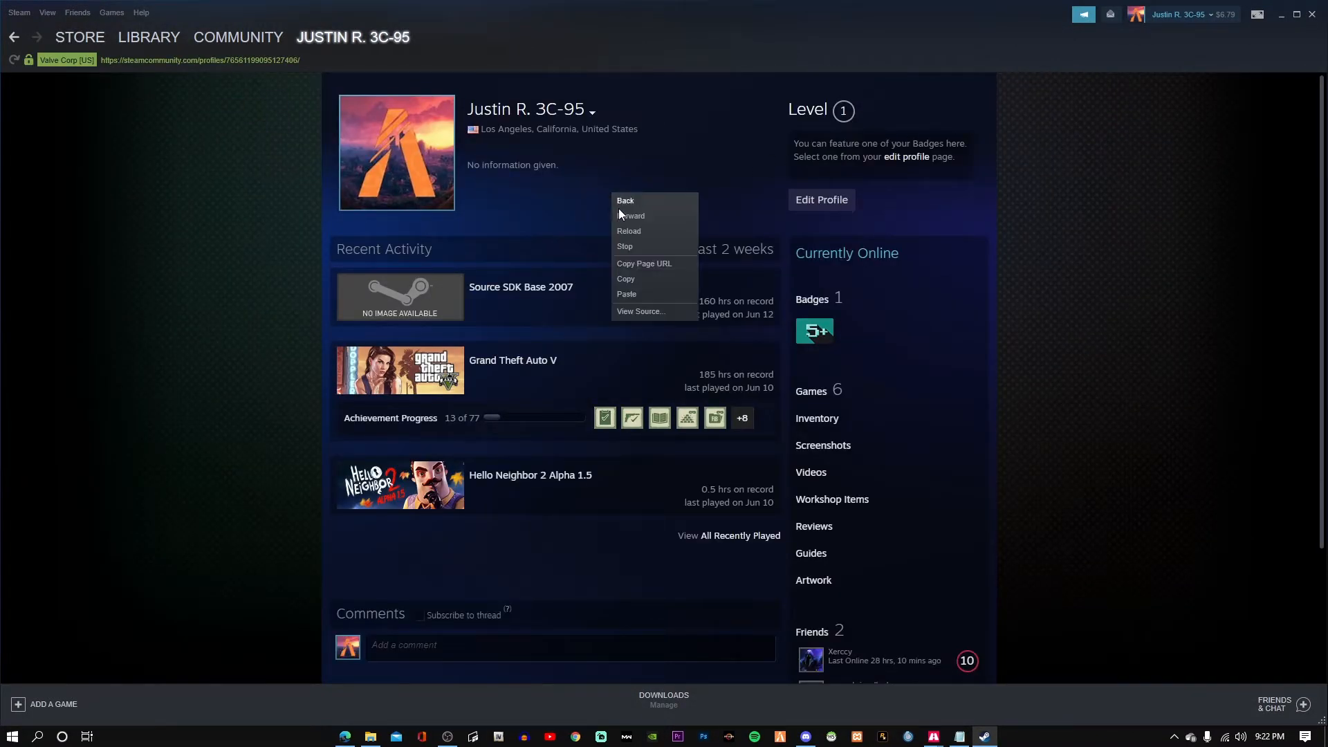
click(645, 264)
click(1281, 14)
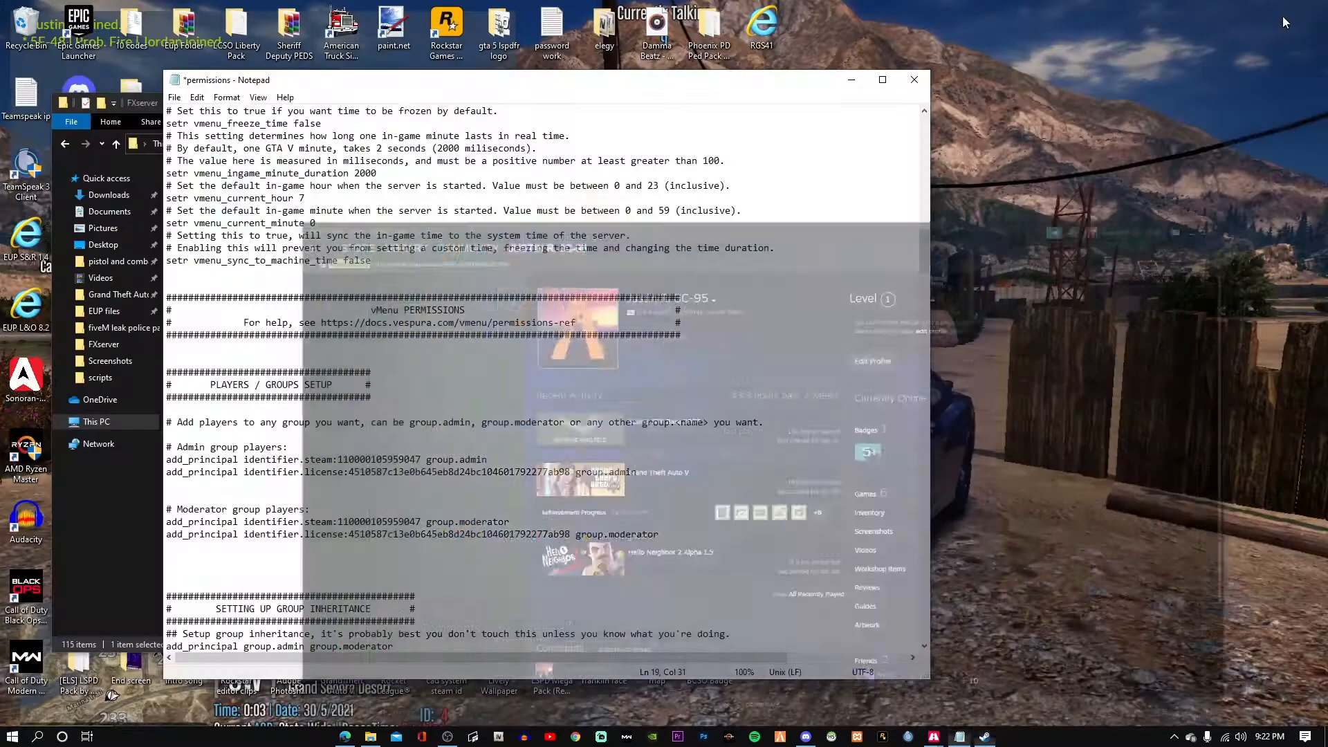
Open Steam ID Finder and look up the saved Steam profile URL.
click(573, 737)
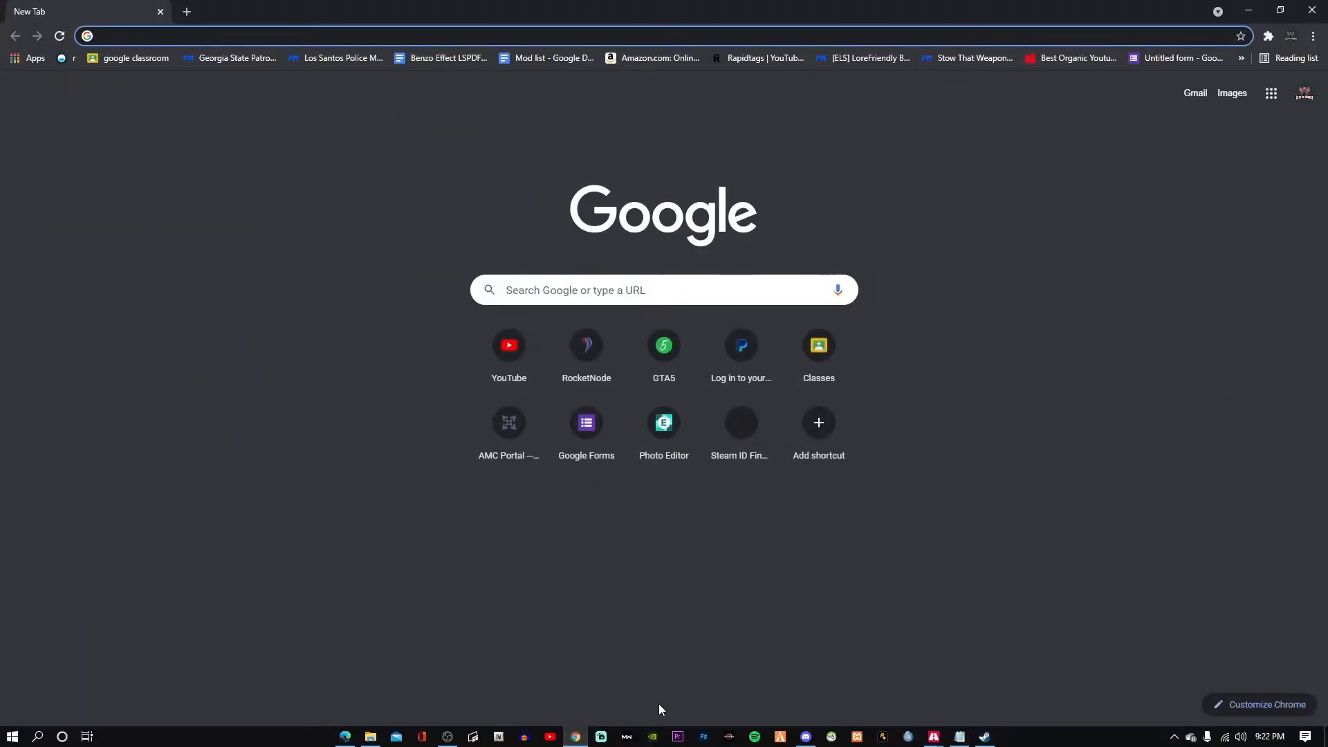
text(ste)
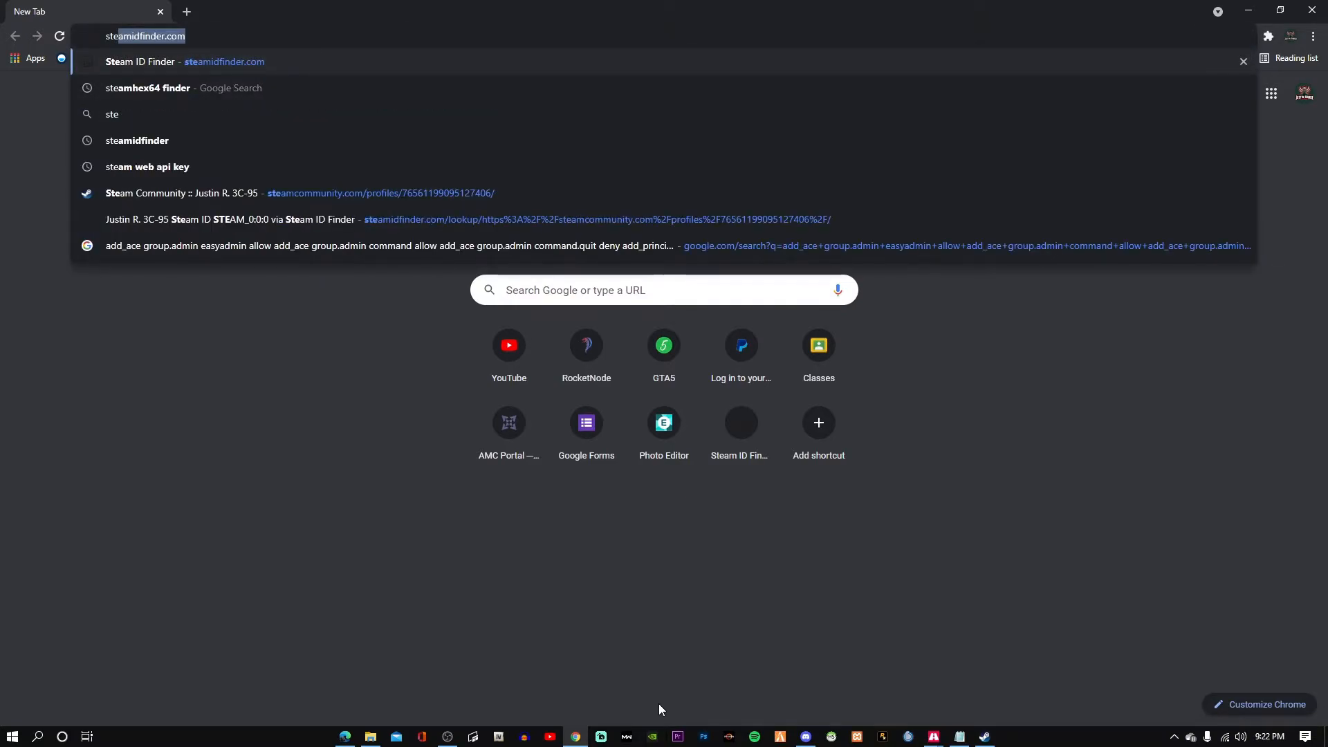
key(Return)
scroll(332, 512, down, 2)
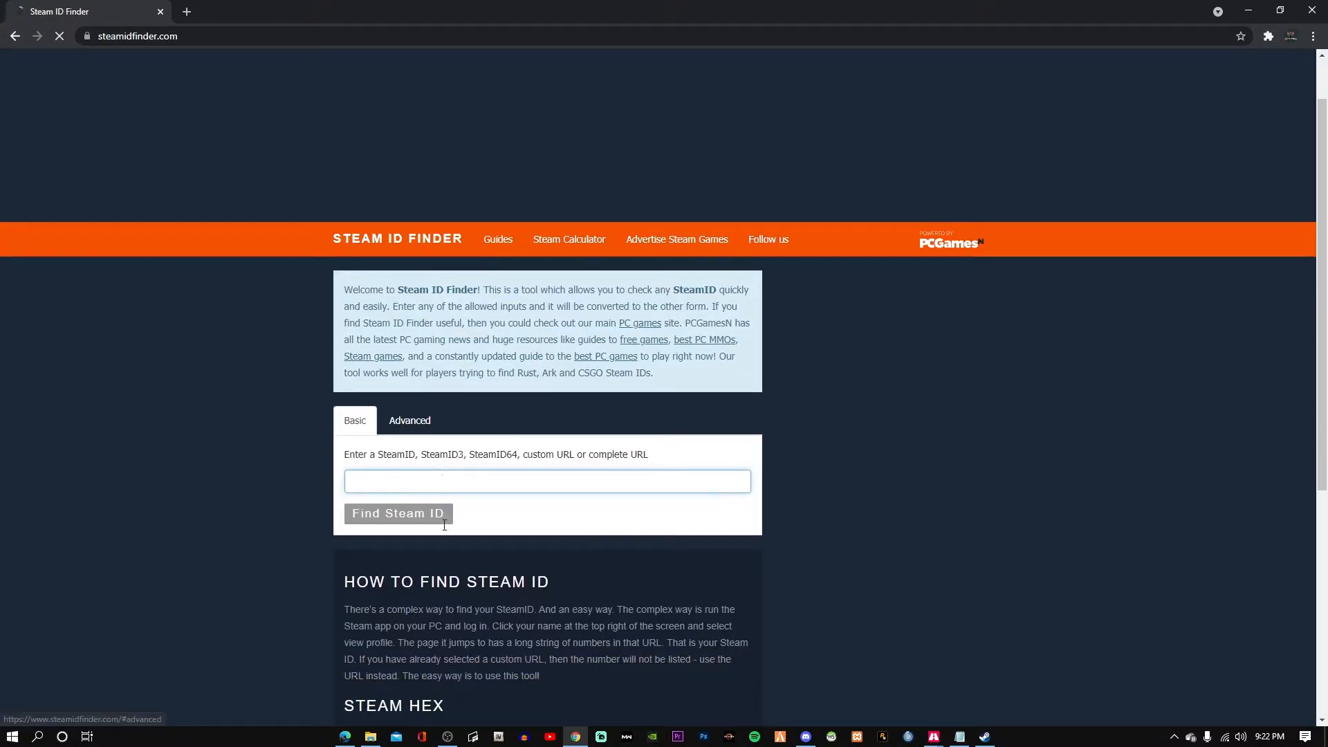
click(436, 409)
key(Down)
key(Return)
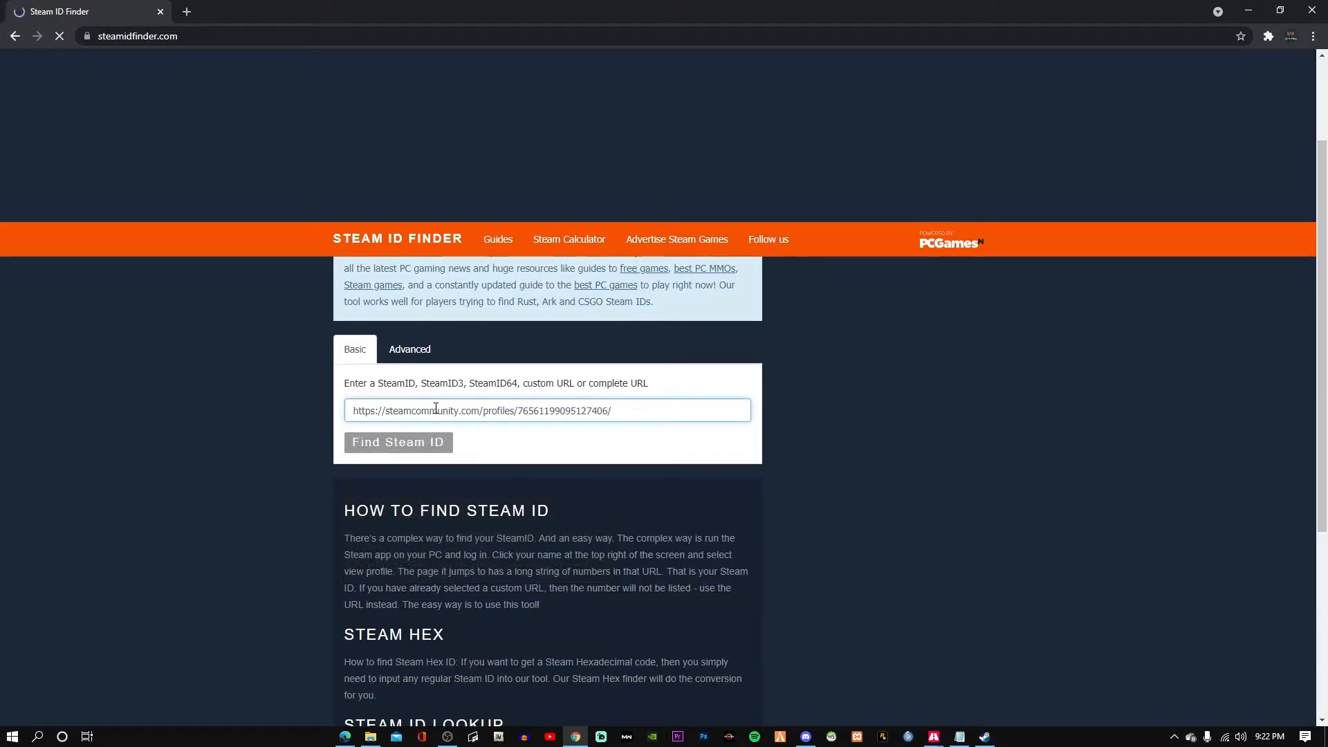
scroll(486, 457, down, 1)
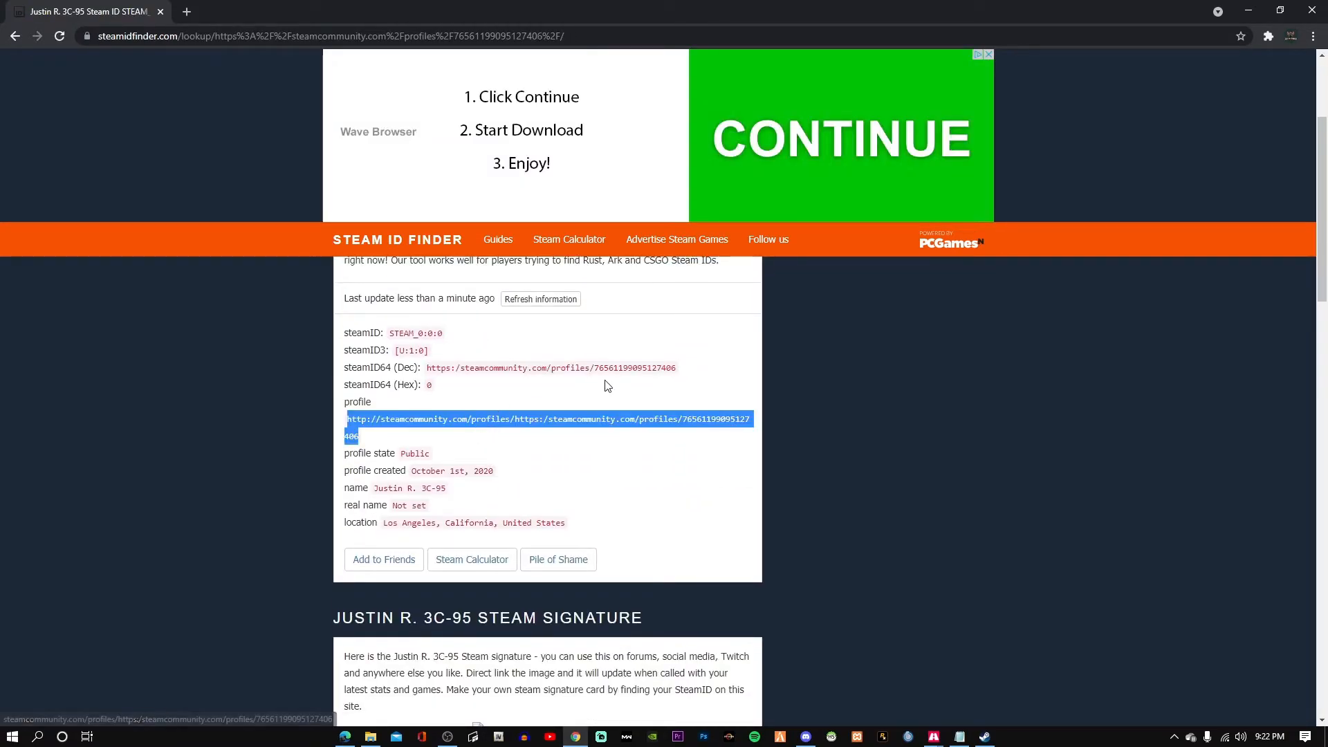
mouse_move(599, 368)
scroll(630, 362, up, 3)
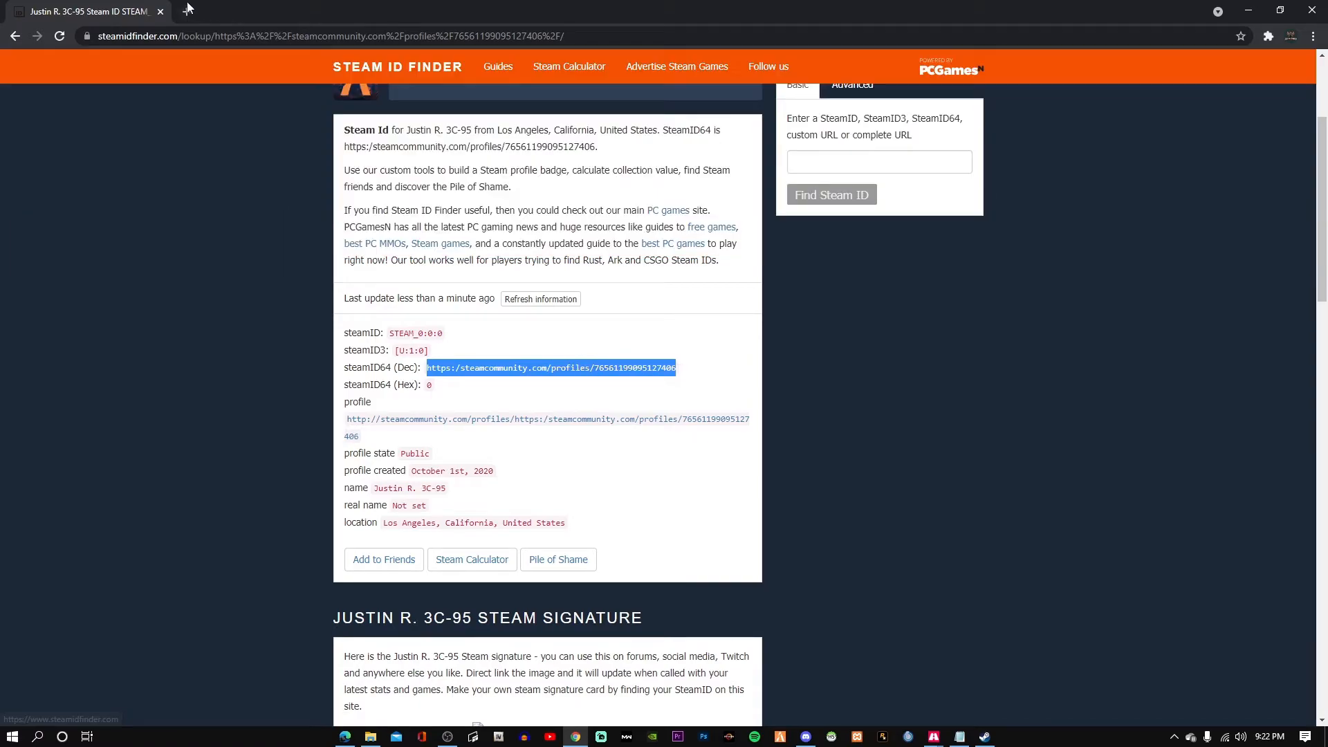
Re-run the lookup using only the numeric Steam ID taken from the profile URL.
click(827, 369)
key(Down)
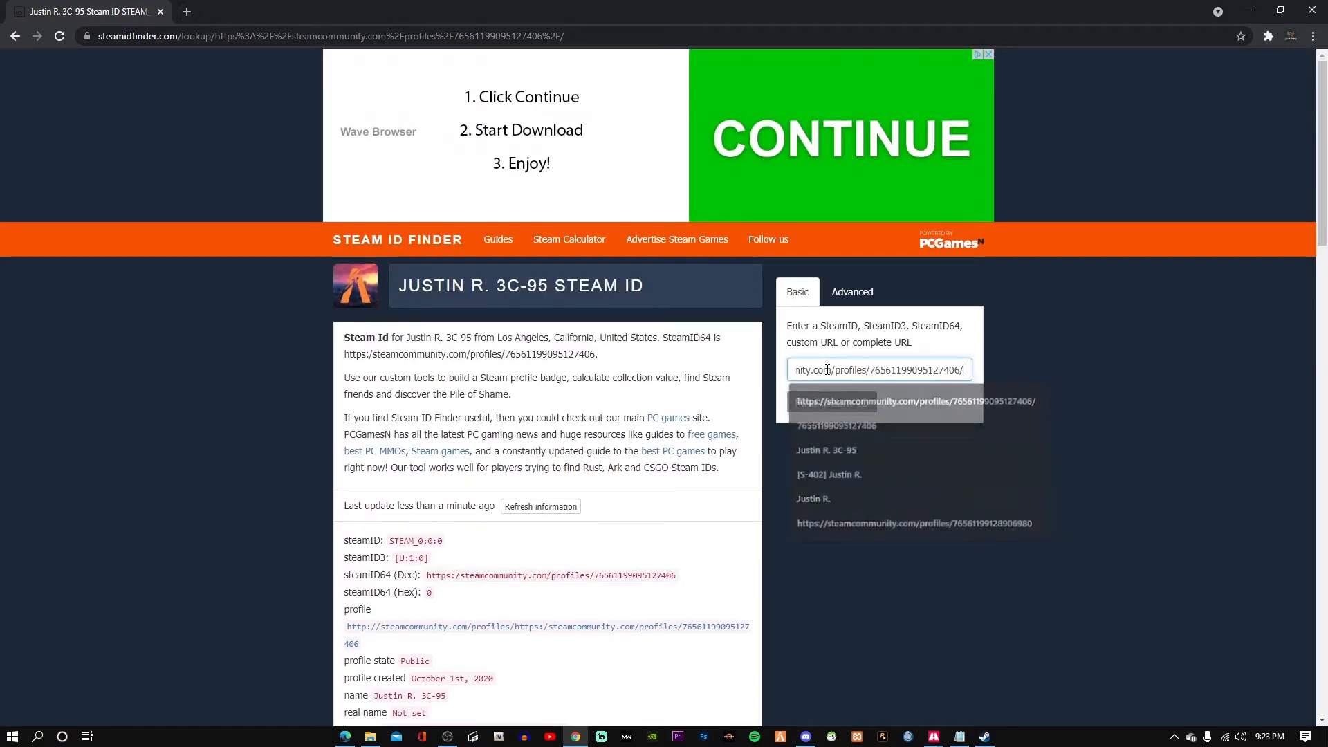
key(Return)
drag(873, 372, 962, 377)
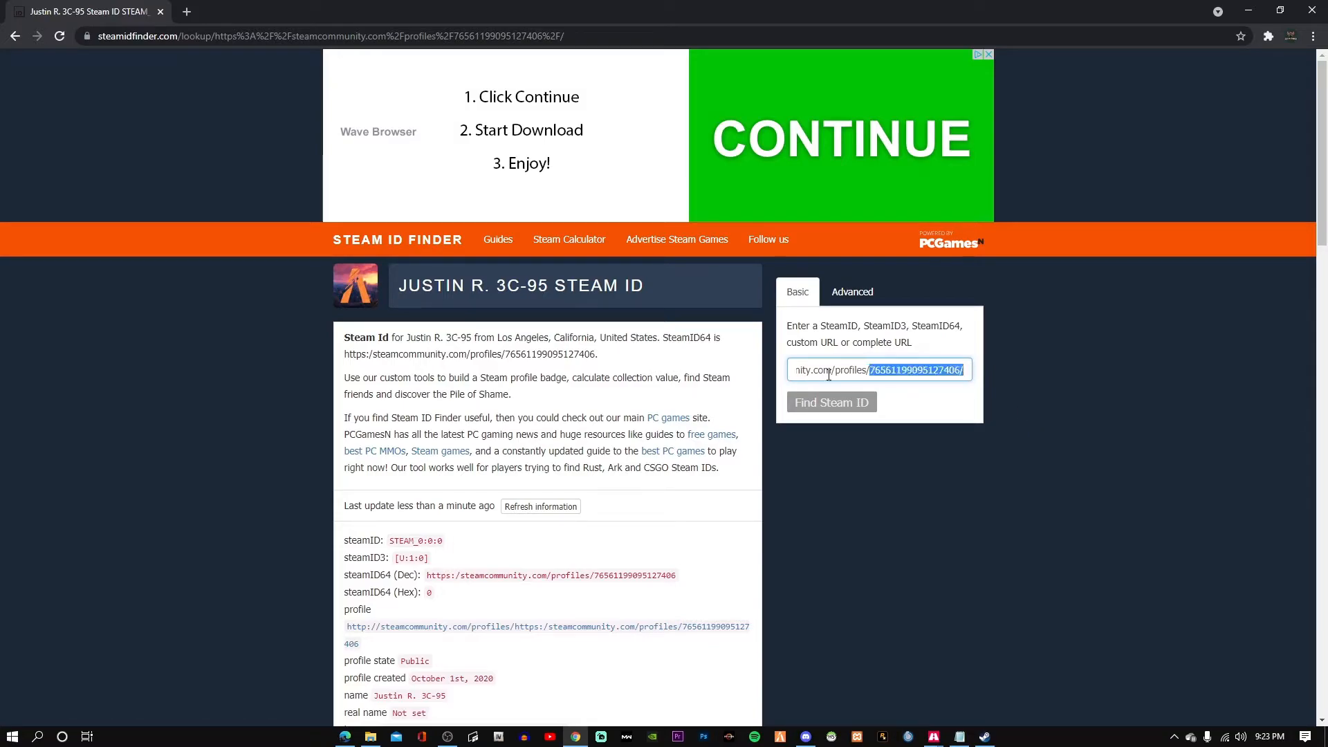
key(ctrl+a)
key(BackSpace)
key(ctrl+v)
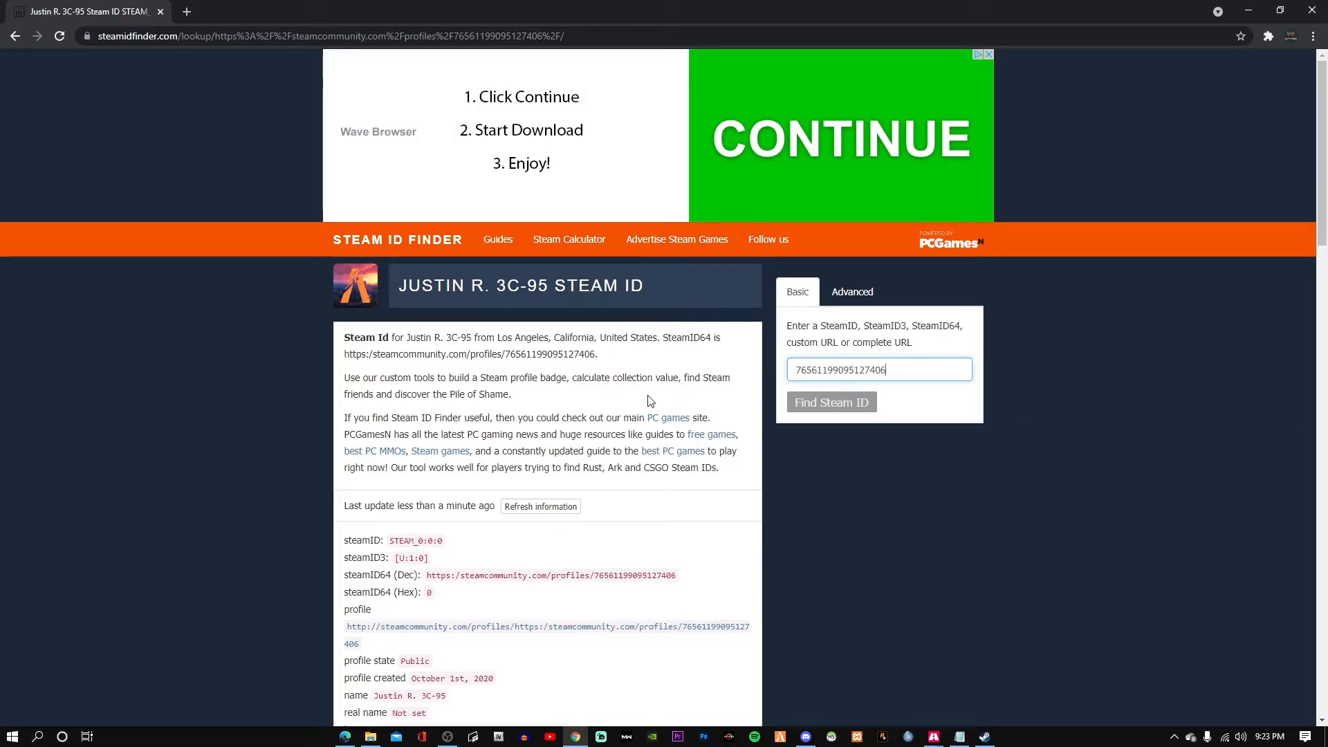
key(Return)
Copy the steamID64 (Hex) value from the lookup results.
scroll(681, 528, down, 6)
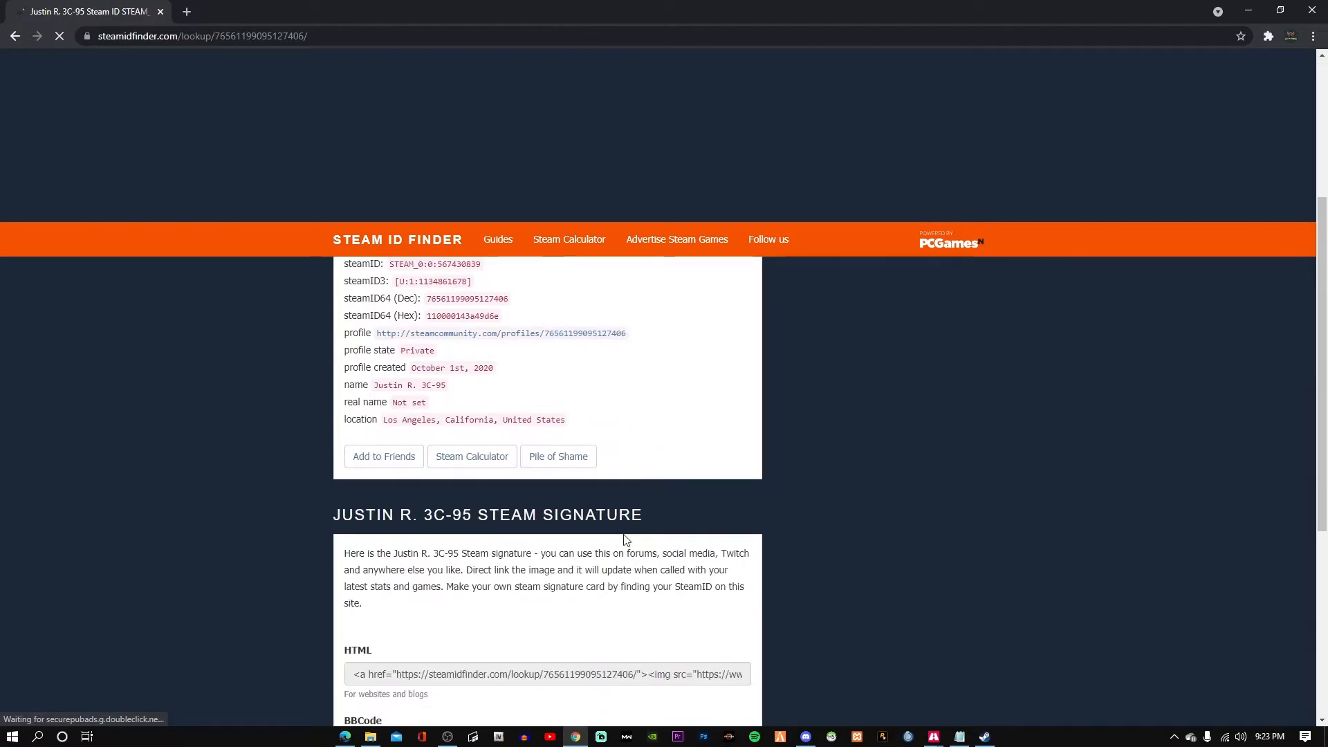
scroll(507, 534, up, 4)
triple_click(406, 469)
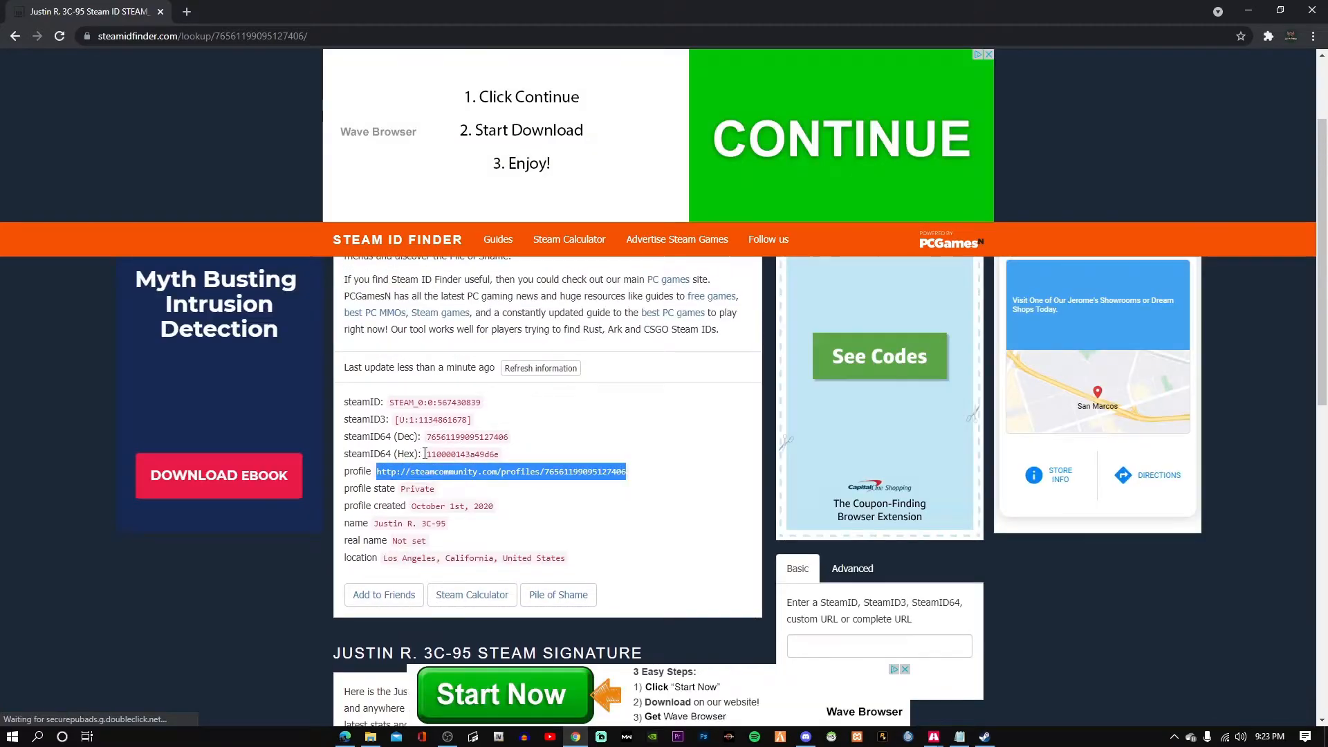
double_click(430, 455)
right_click(429, 456)
click(450, 465)
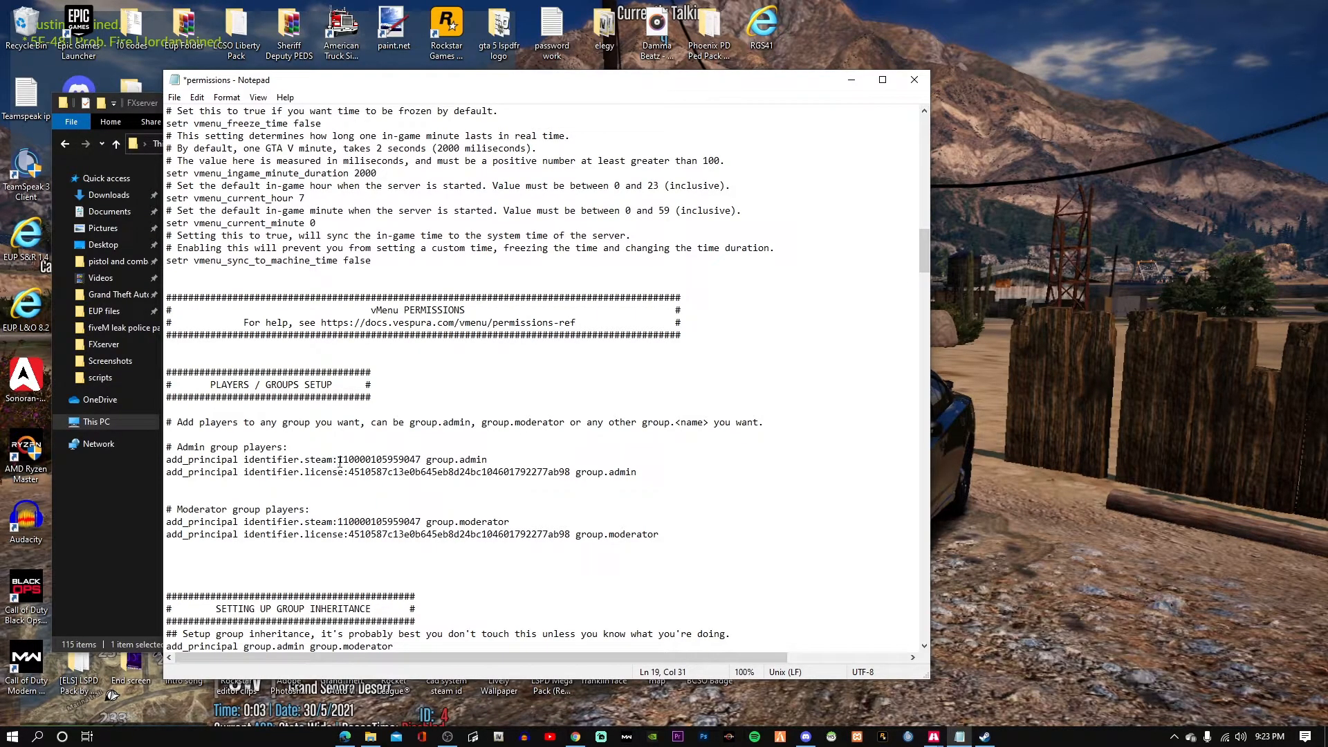
Paste your hex Steam ID over the admin's old identifier.steam value, then select builtin.everyone on the vMenu.Everything line.
drag(337, 460, 421, 460)
key(ctrl+v)
scroll(248, 294, down, 2)
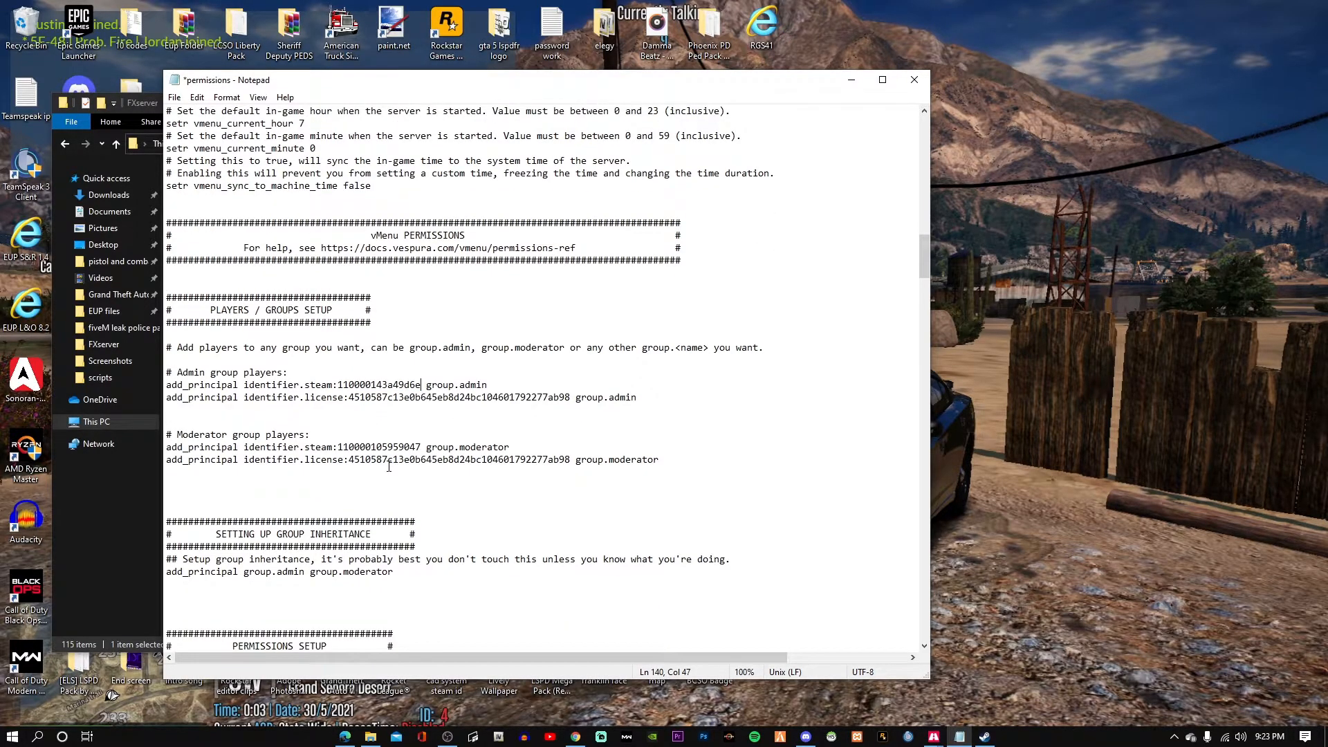
scroll(502, 535, down, 4)
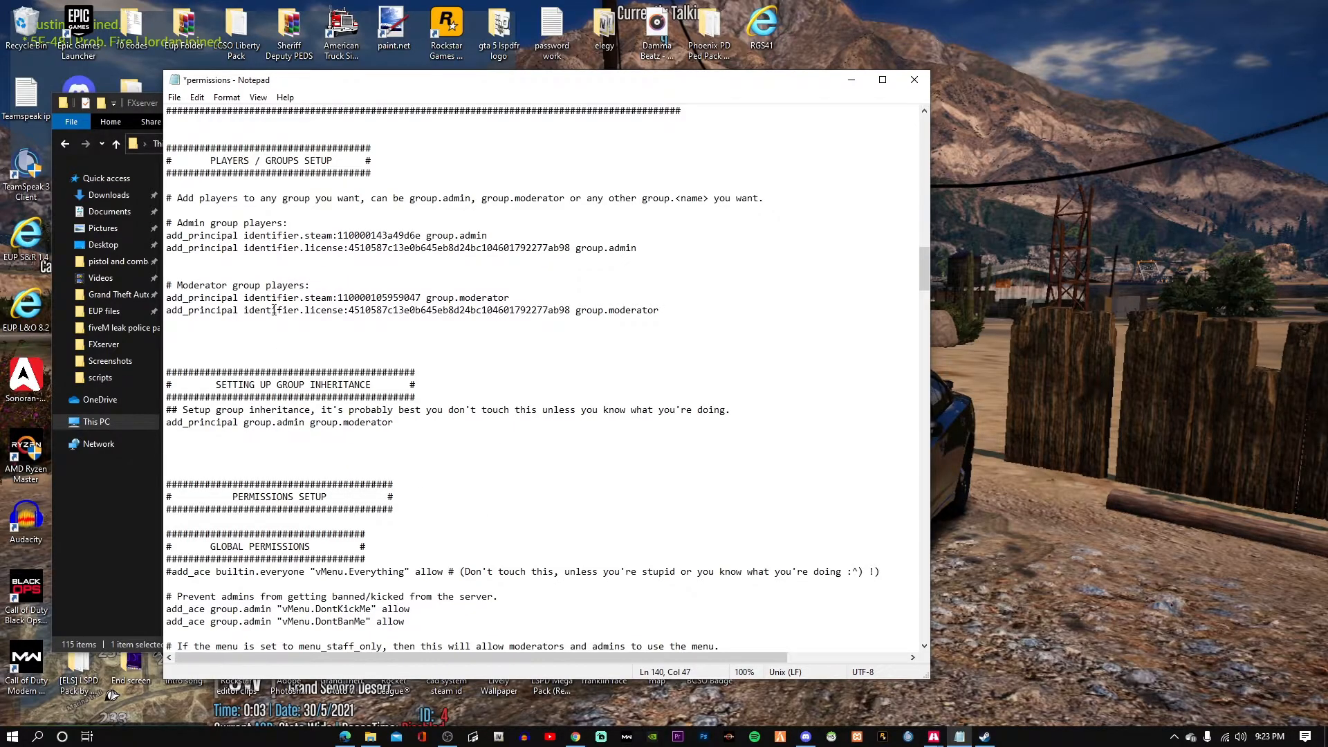
scroll(274, 310, down, 2)
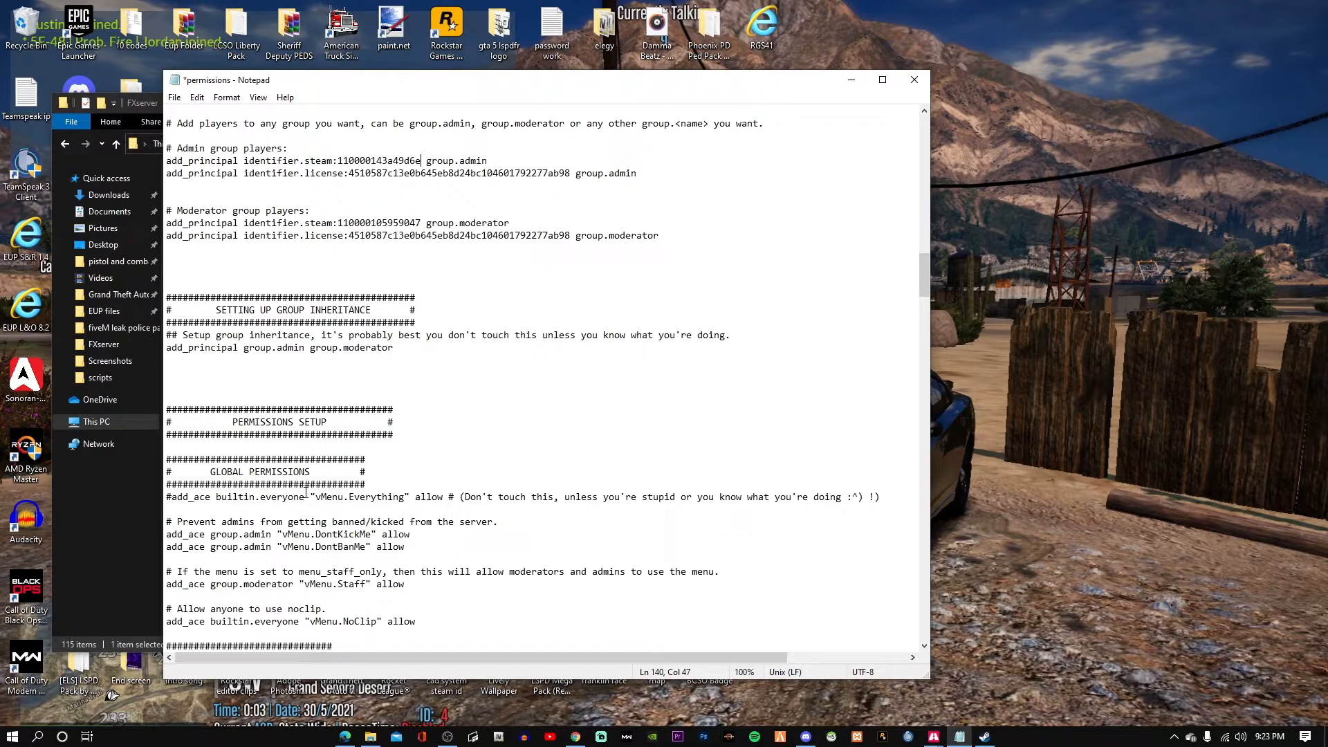
click(307, 498)
drag(307, 498, 215, 497)
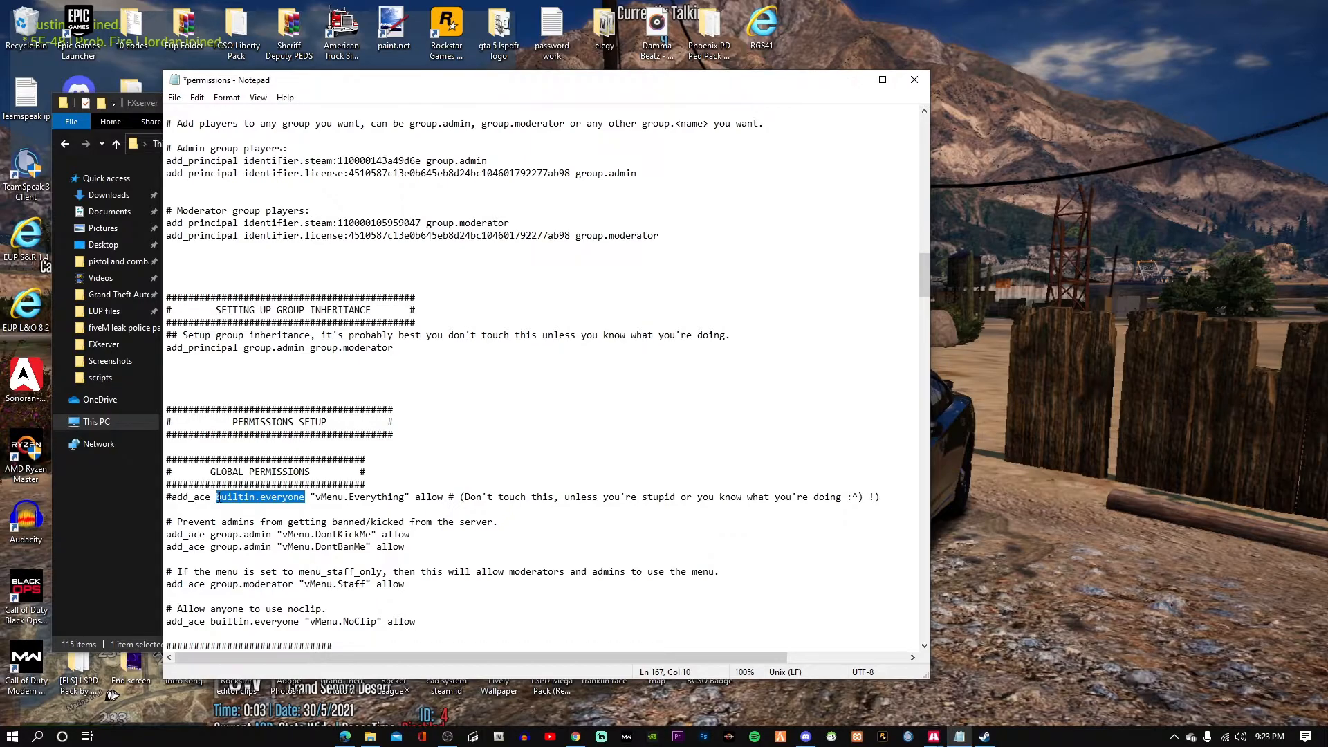
Replace builtin.everyone with group.admin on the vMenu.Everything line.
key(Delete)
text(group.)
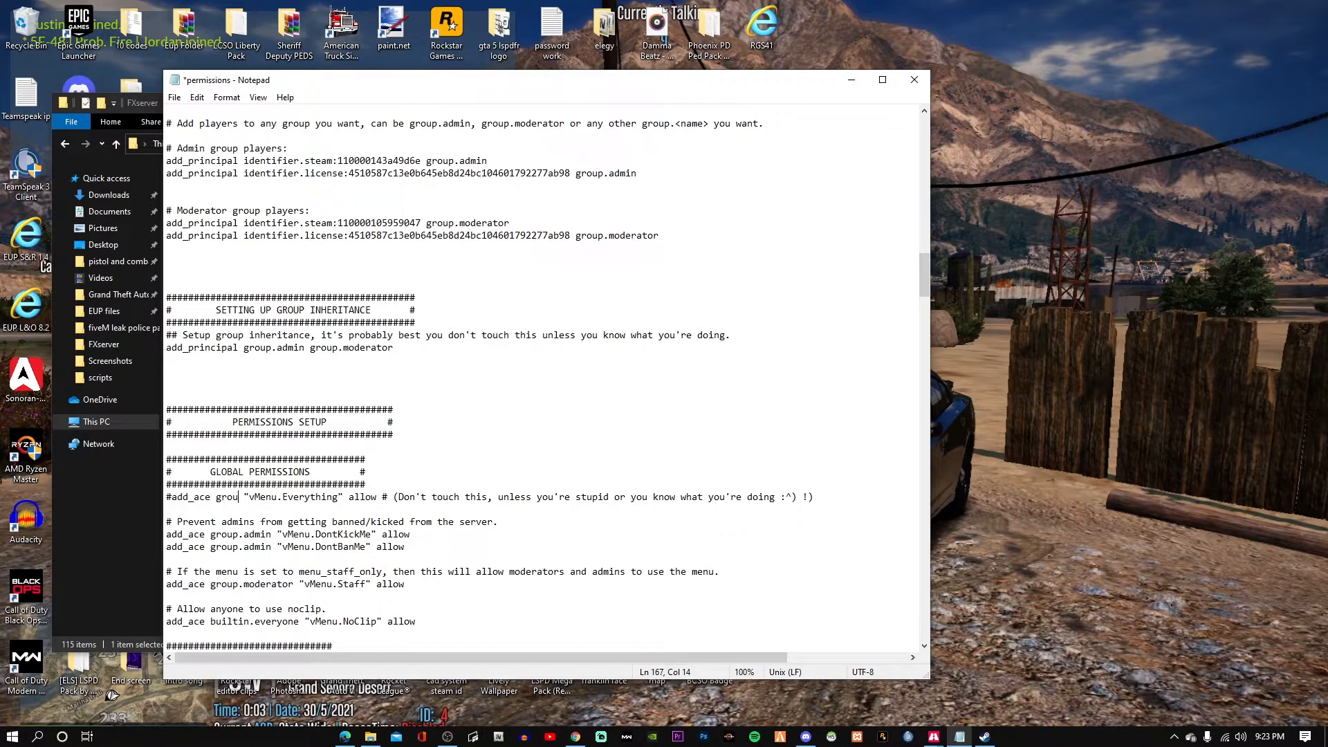
text(admin)
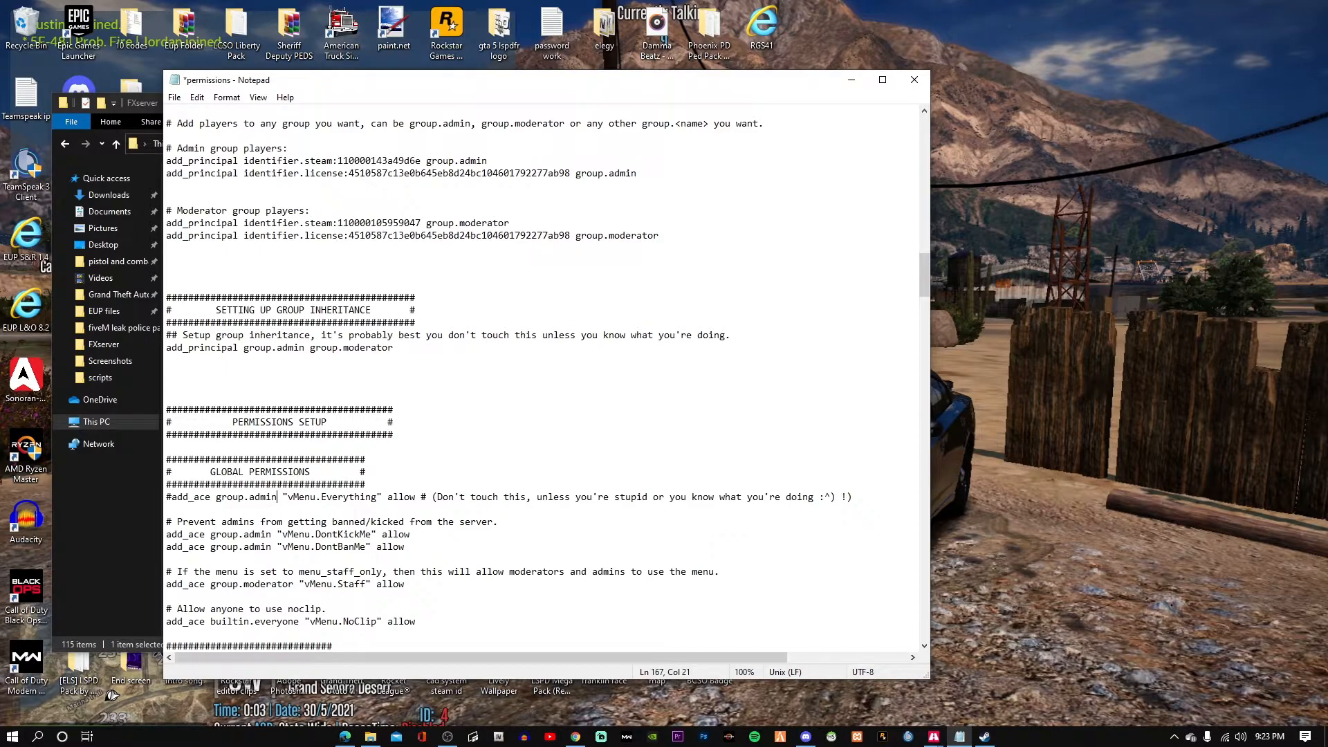
scroll(330, 546, down, 3)
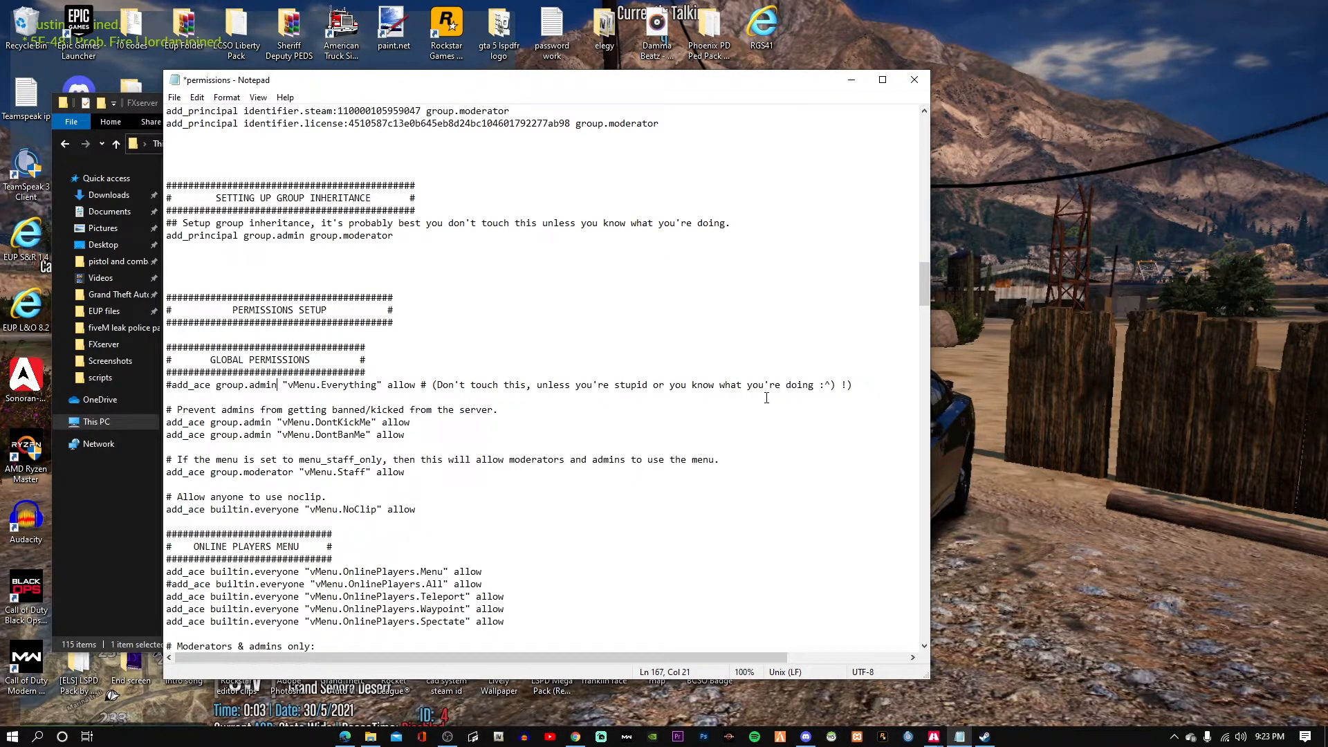
scroll(307, 523, down, 9)
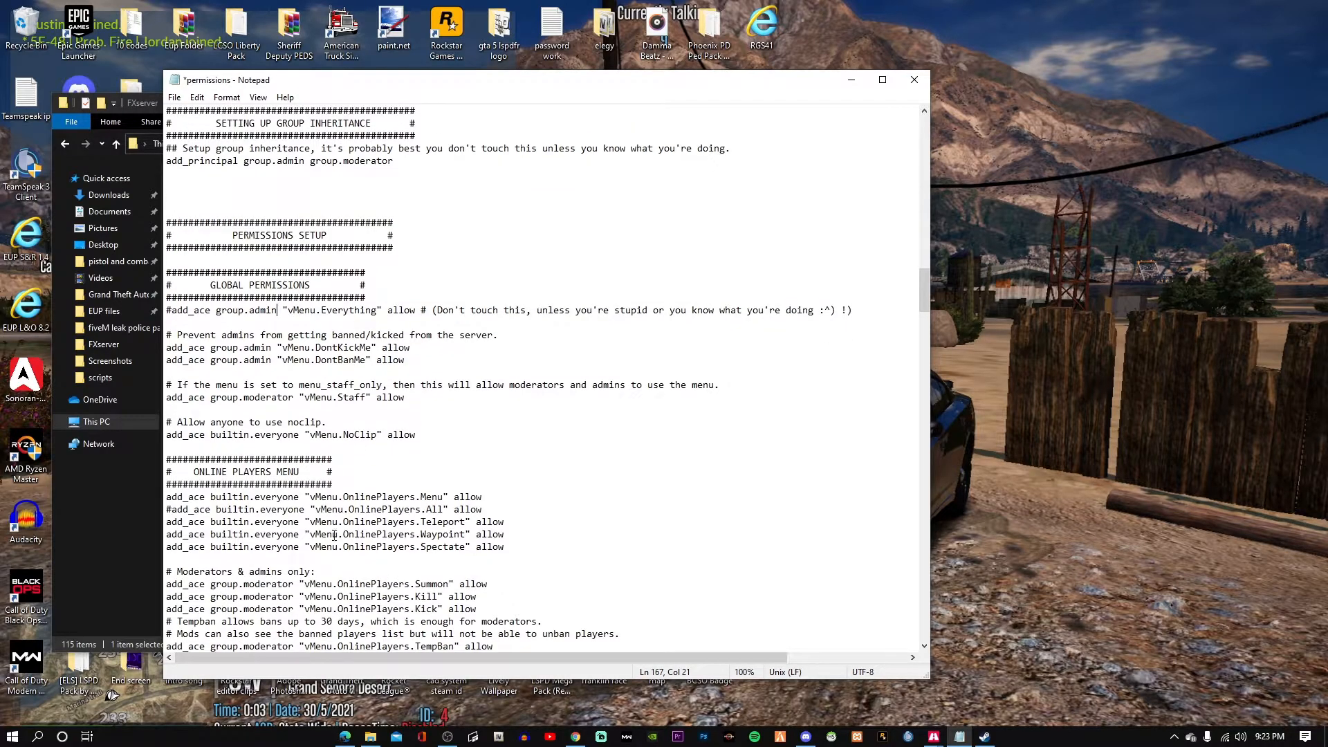
scroll(367, 559, up, 6)
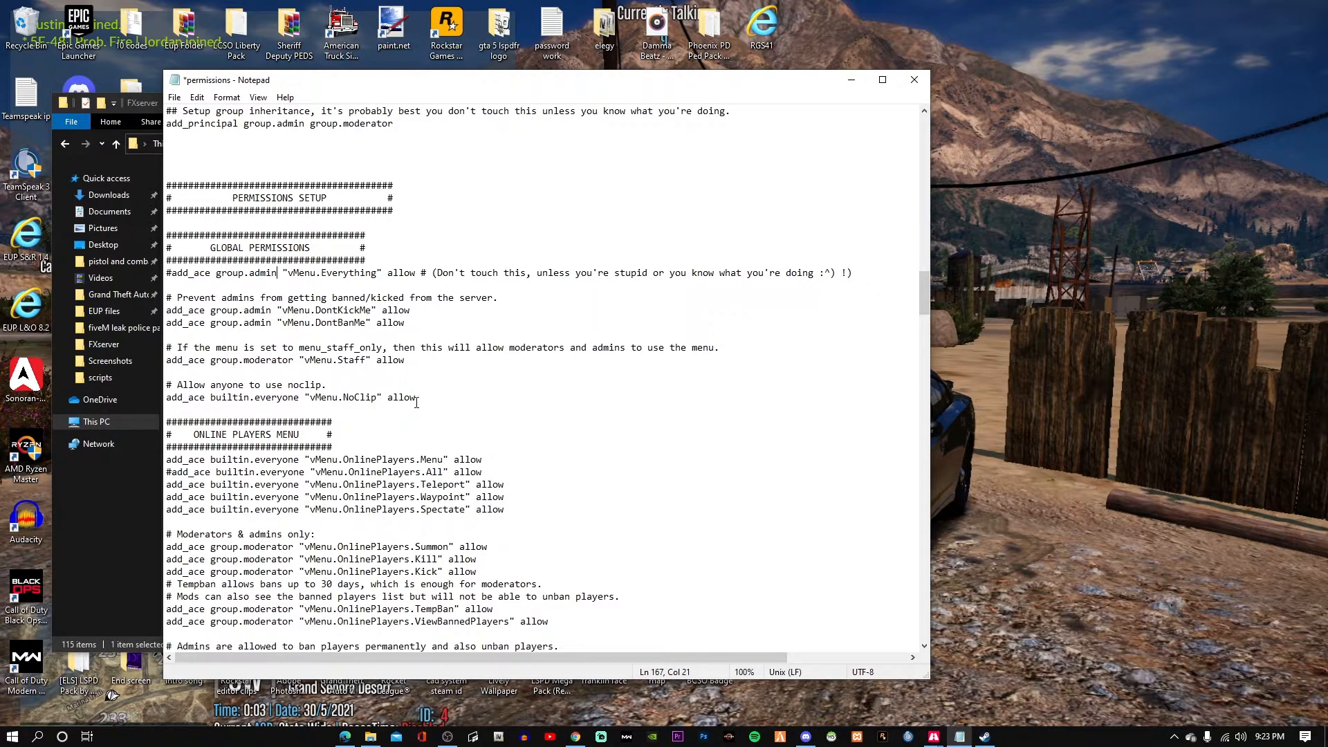
Change the everyone vMenu.NoClip permission from allow to false.
click(422, 398)
key(BackSpace)
key(BackSpace)
key(BackSpace)
key(BackSpace)
key(BackSpace)
text(false)
scroll(399, 482, down, 6)
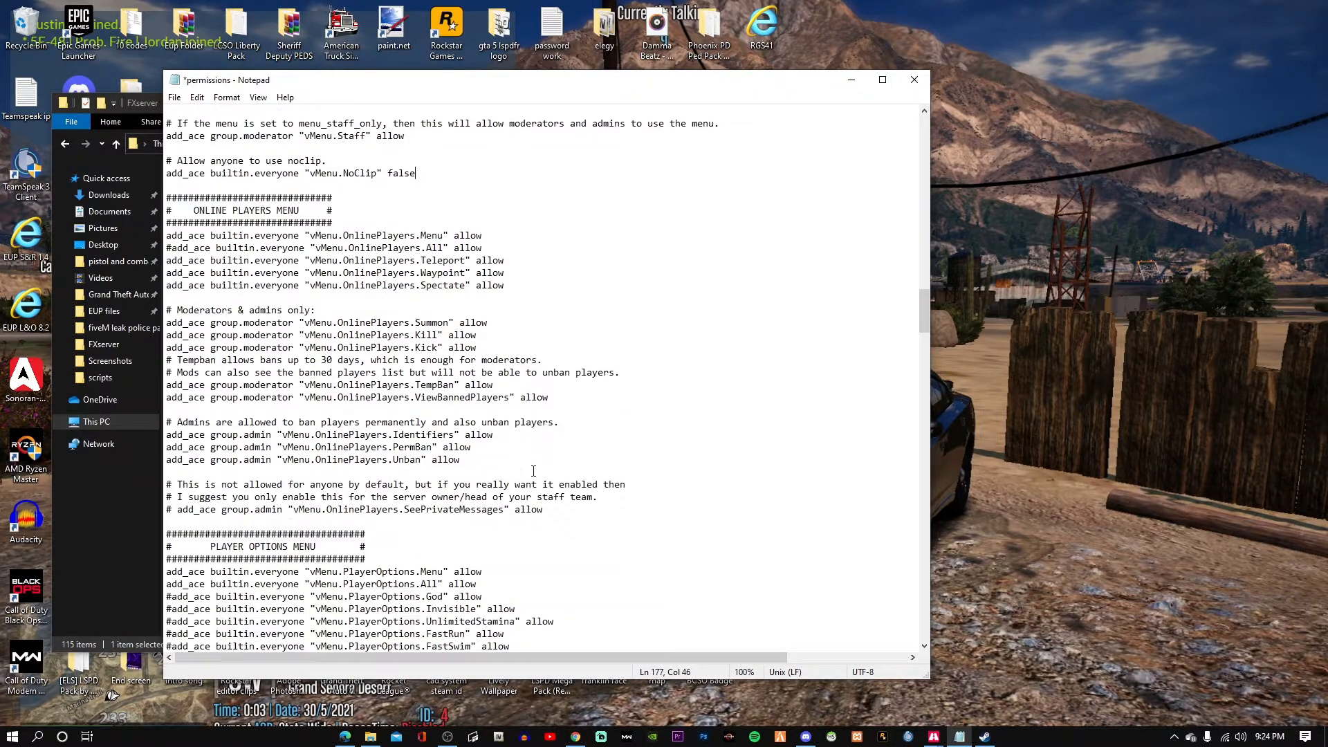
scroll(542, 464, down, 5)
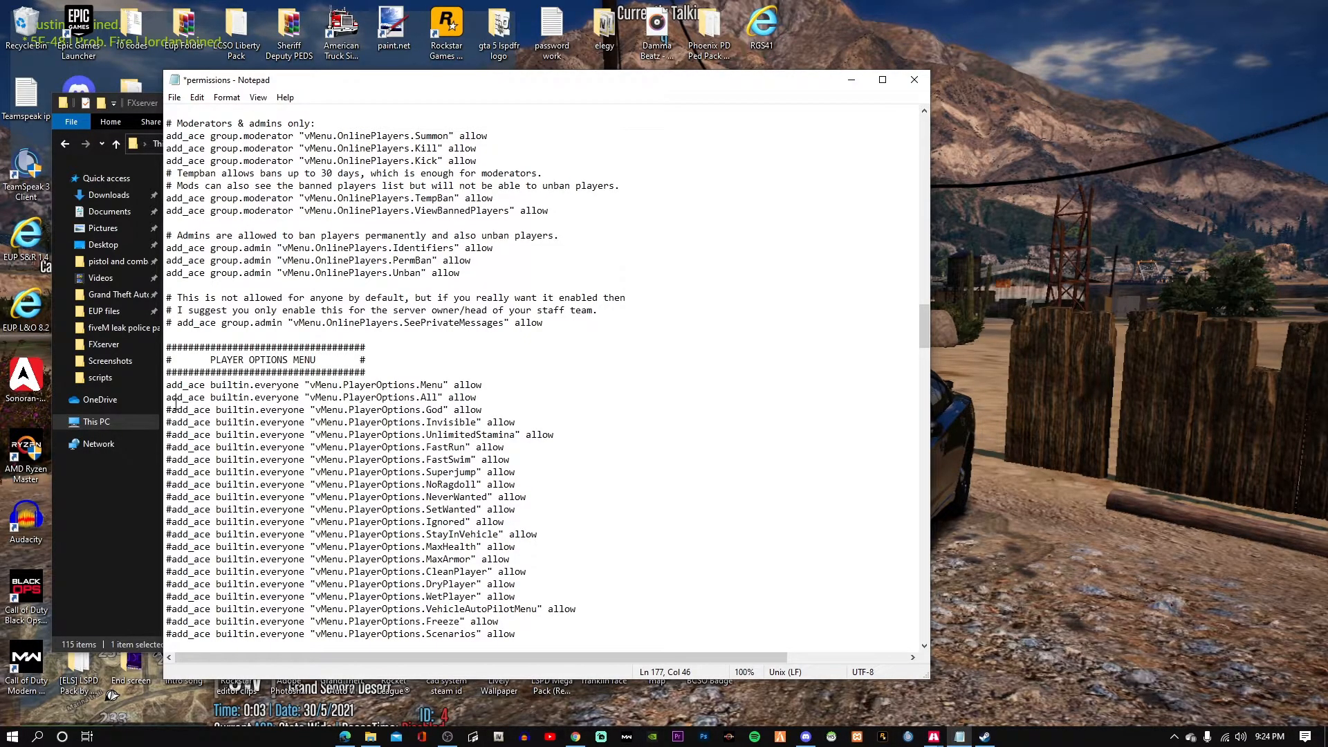
click(168, 399)
text(#)
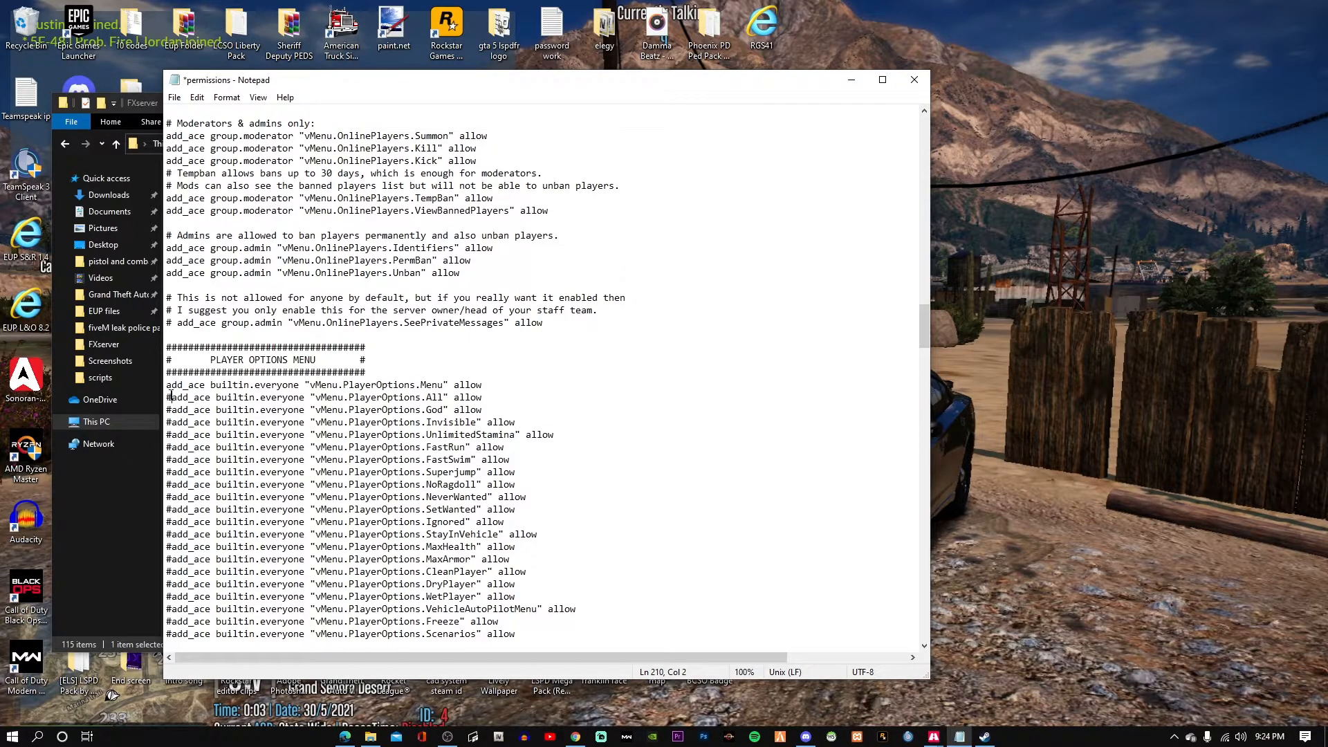
click(168, 410)
key(BackSpace)
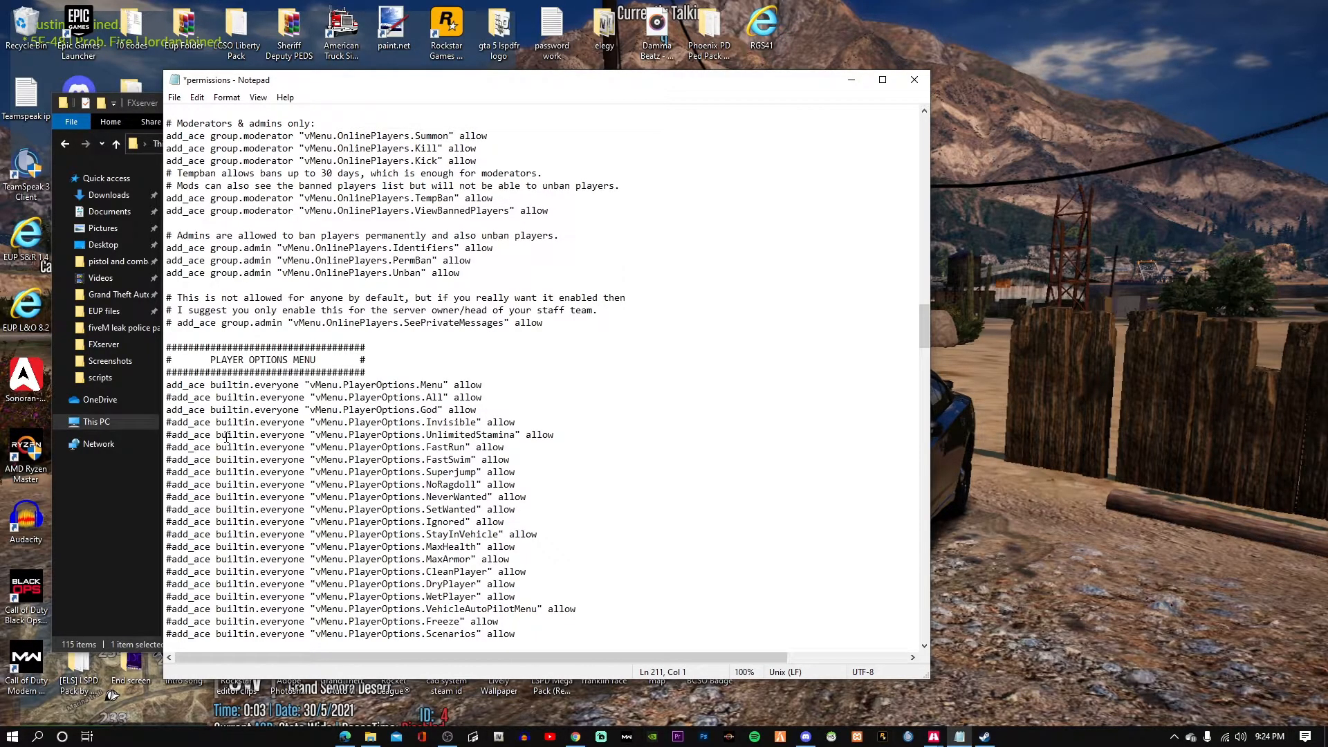
key(ctrl+z)
key(Left)
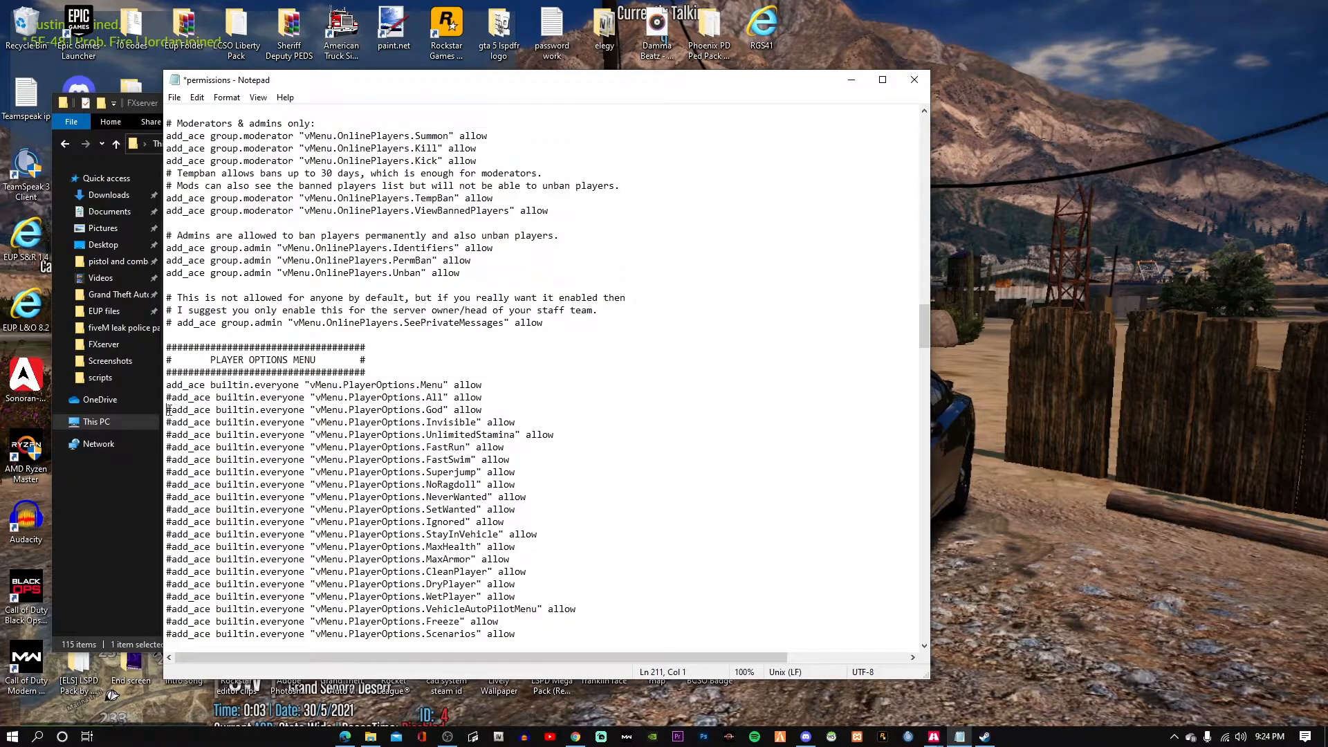
scroll(303, 393, down, 4)
scroll(303, 392, down, 7)
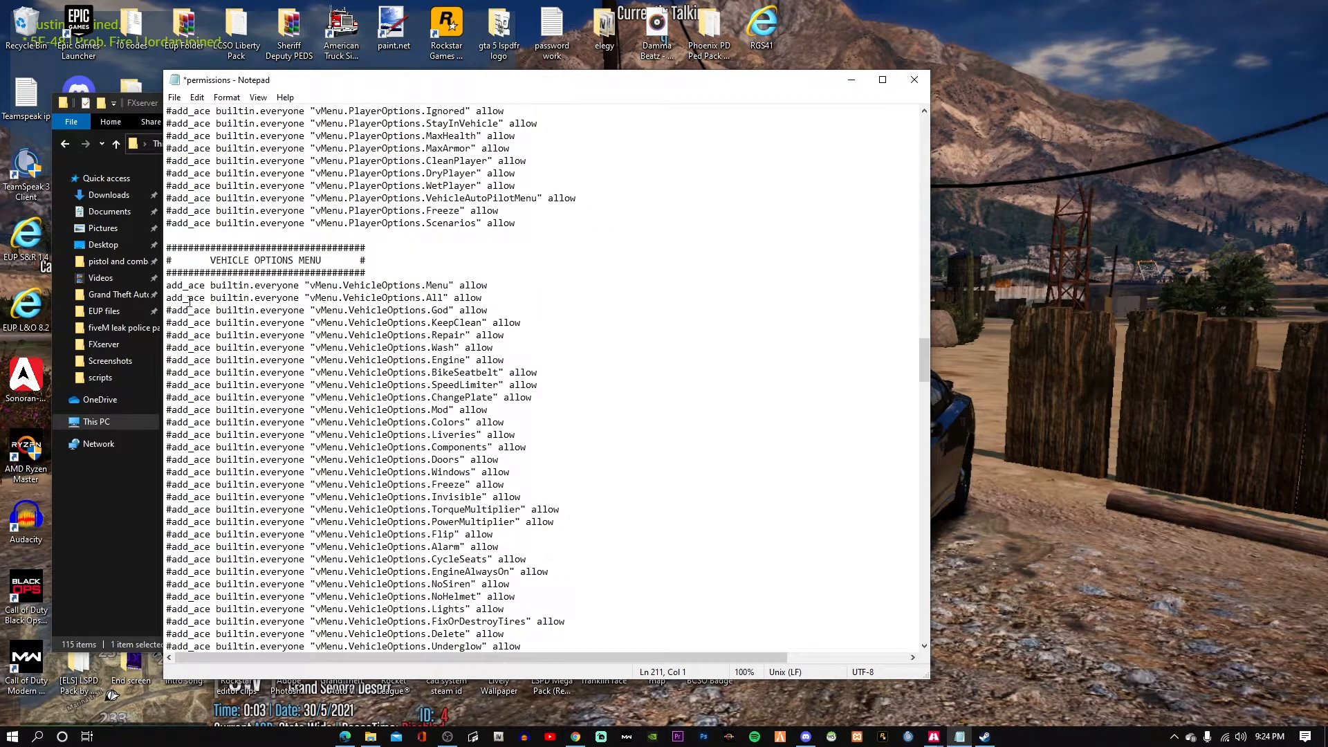
scroll(405, 468, down, 20)
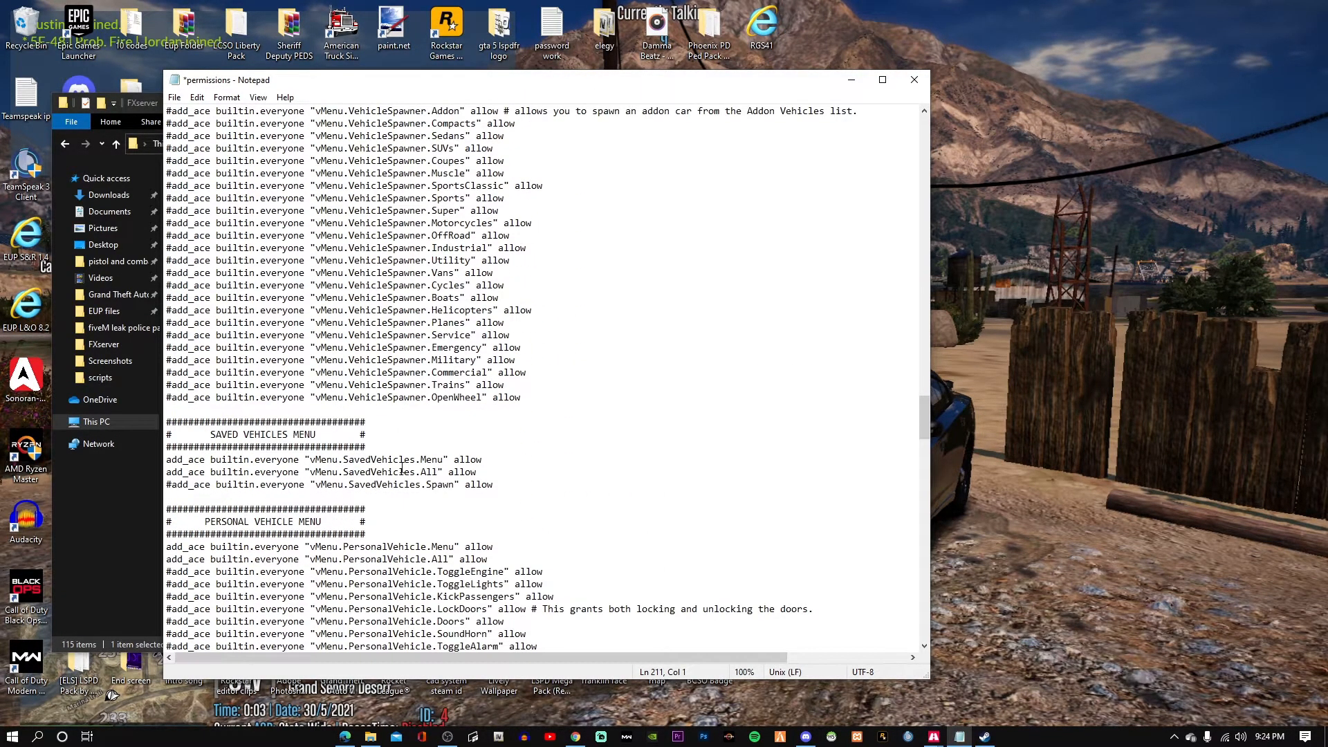
scroll(405, 468, down, 7)
scroll(404, 468, down, 5)
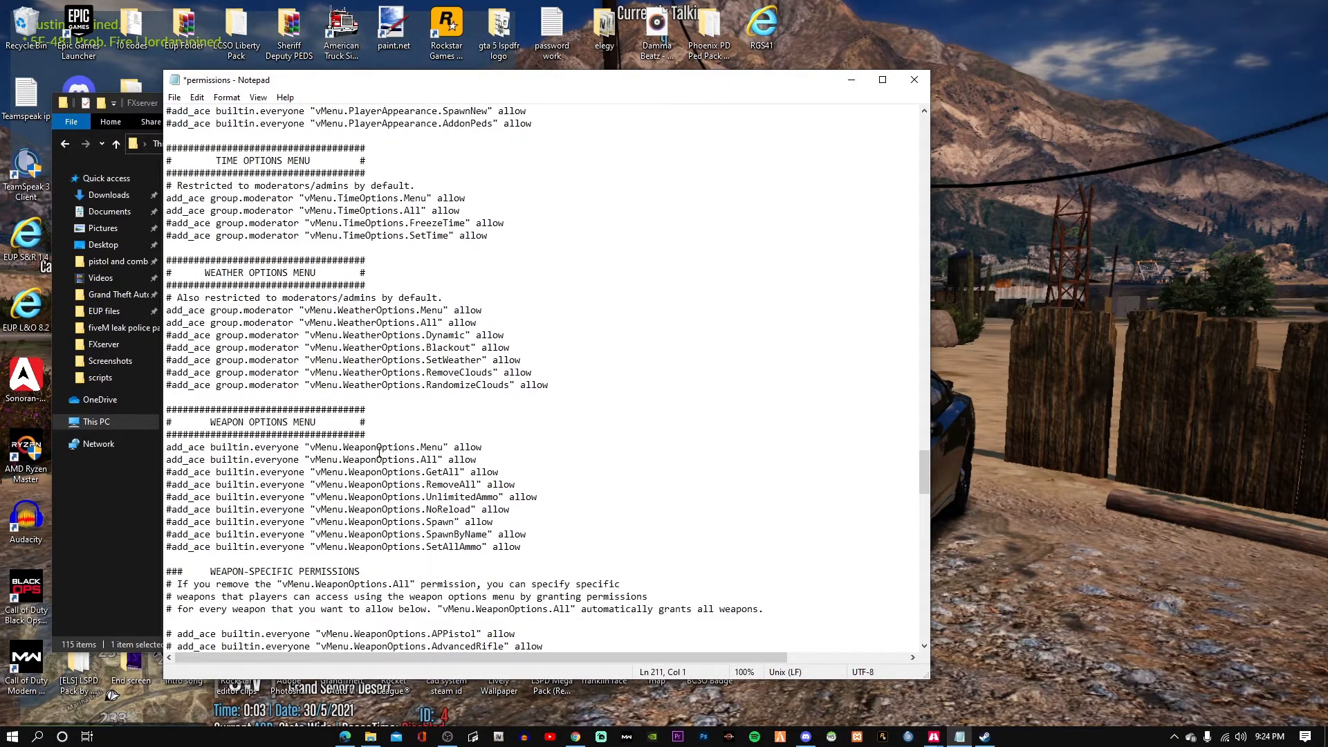
scroll(379, 450, down, 6)
scroll(379, 451, down, 20)
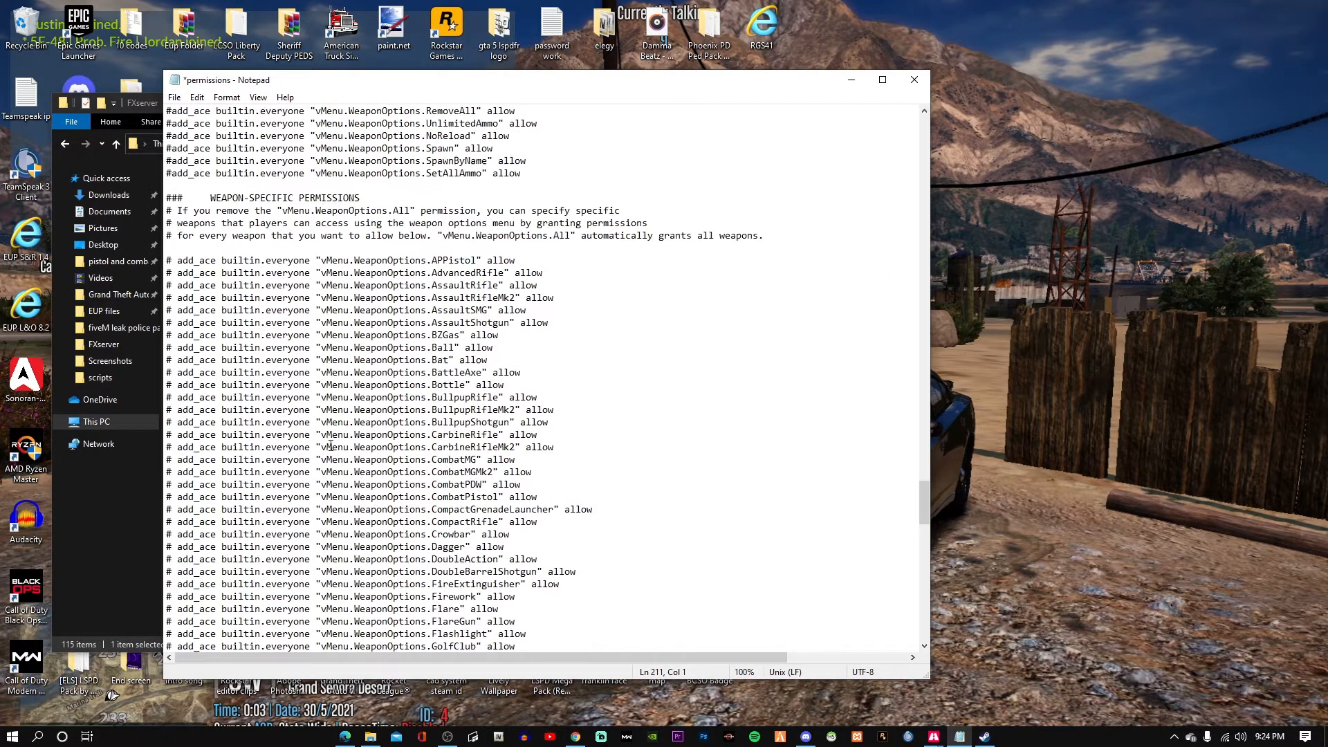
scroll(347, 467, down, 15)
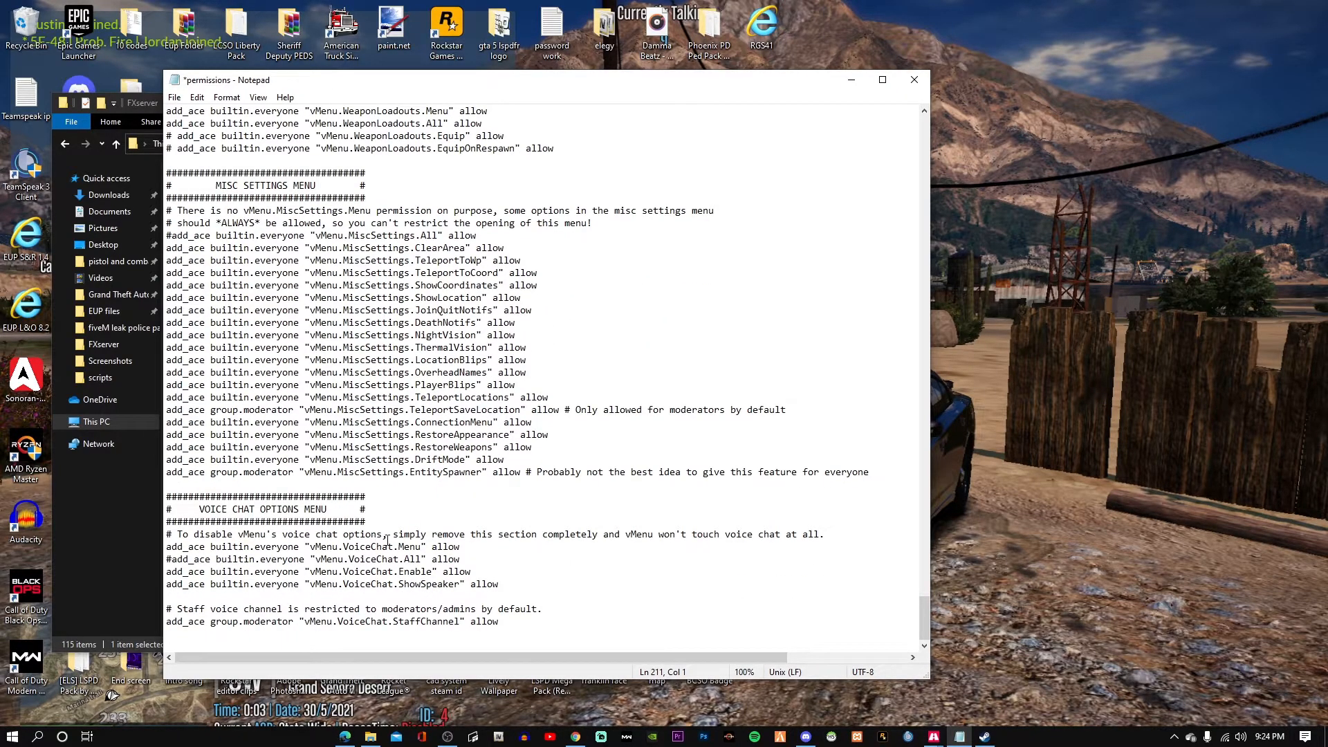
scroll(387, 539, up, 20)
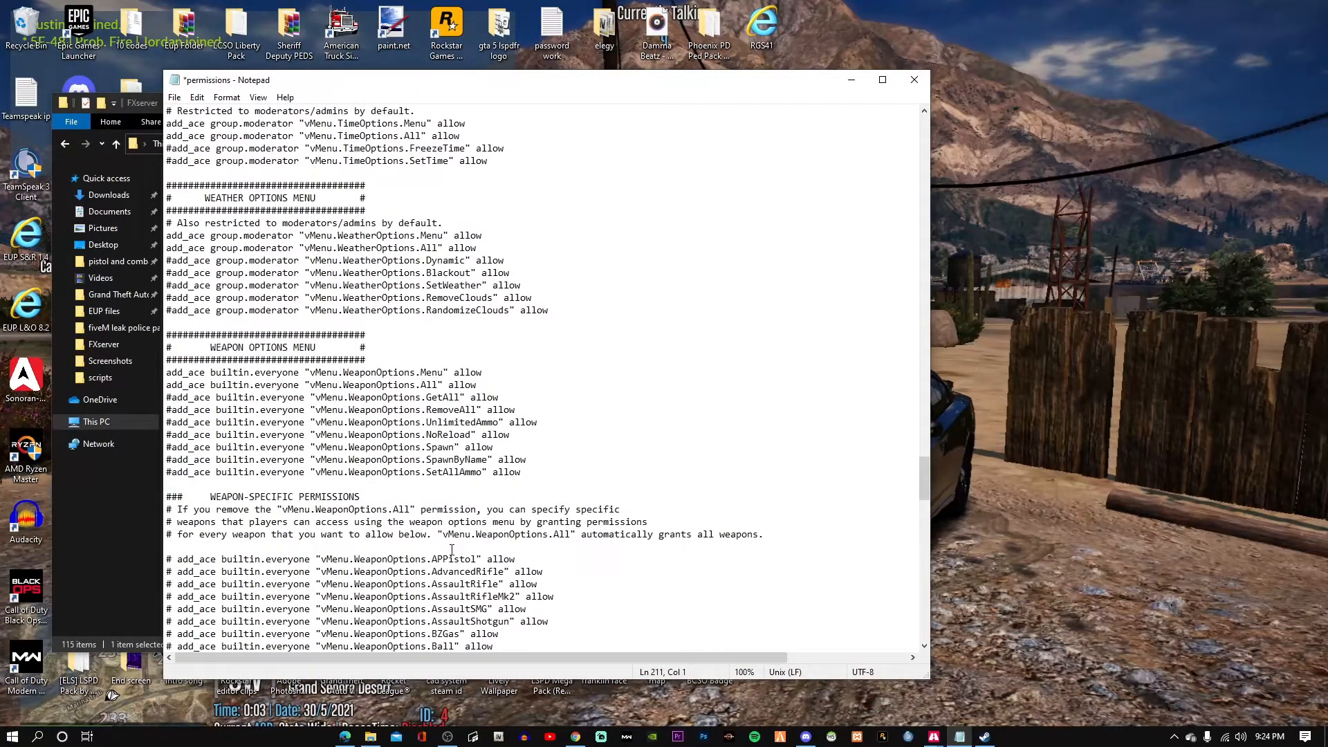
scroll(452, 550, up, 20)
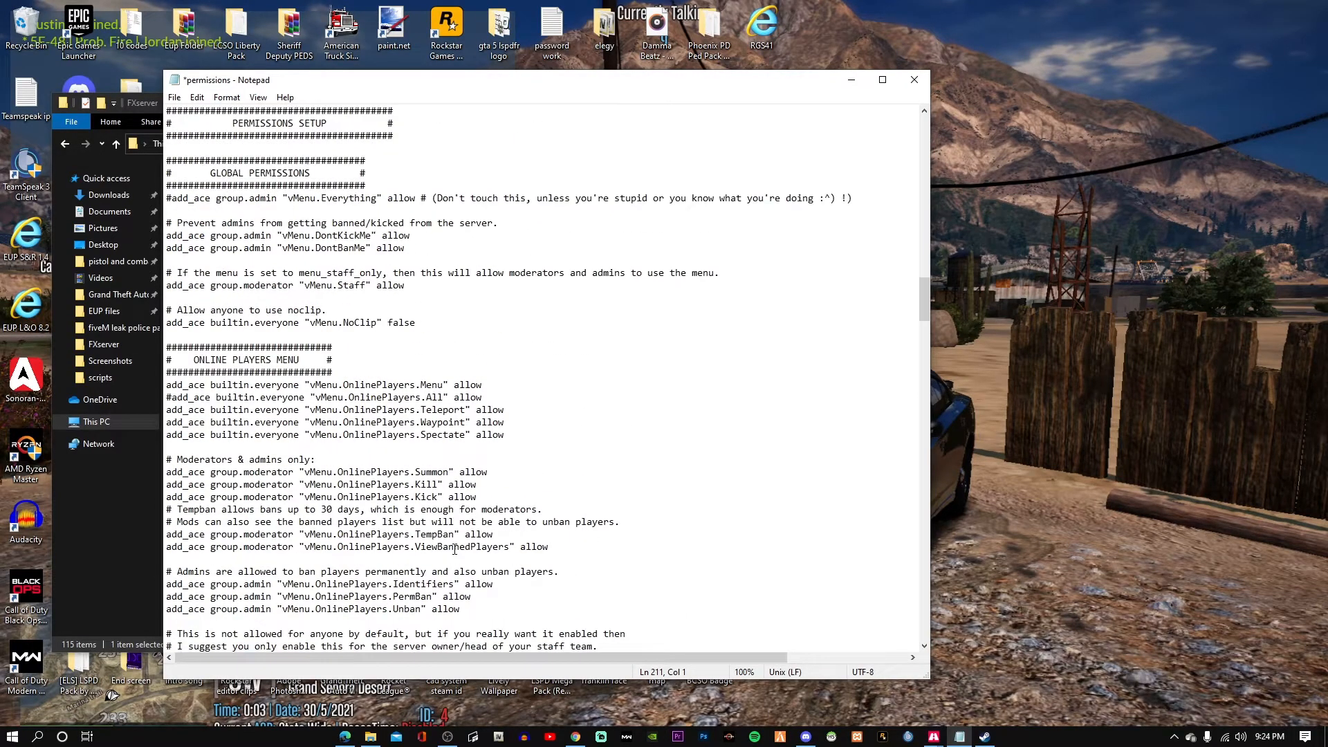
scroll(455, 550, up, 20)
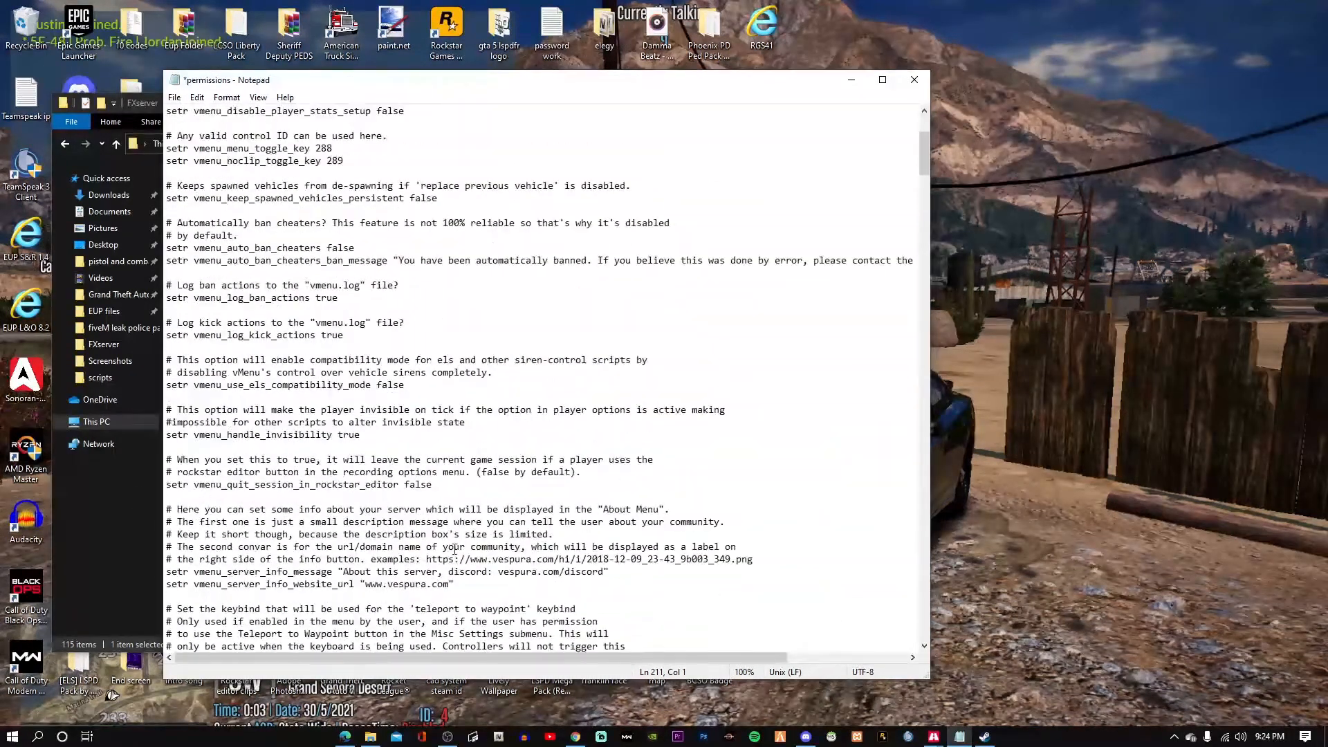
scroll(454, 549, up, 5)
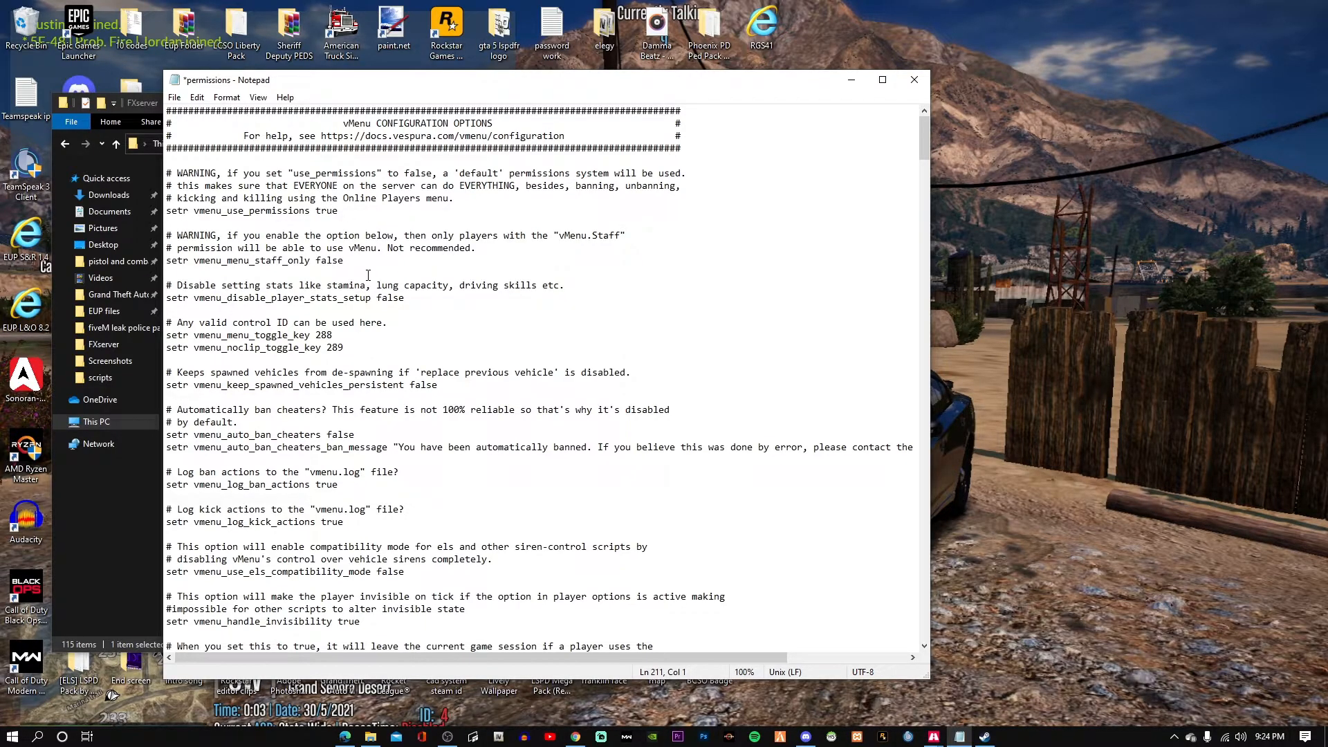
scroll(389, 456, down, 1)
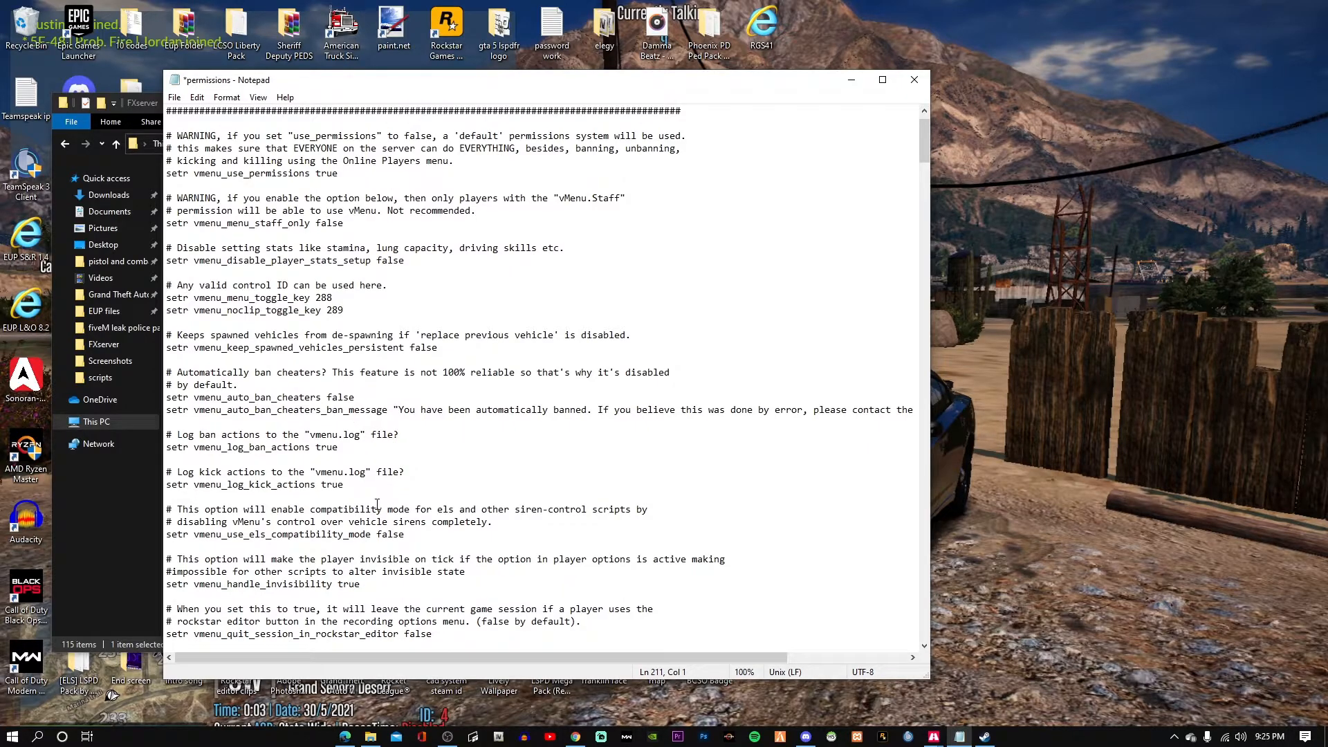
scroll(377, 503, down, 4)
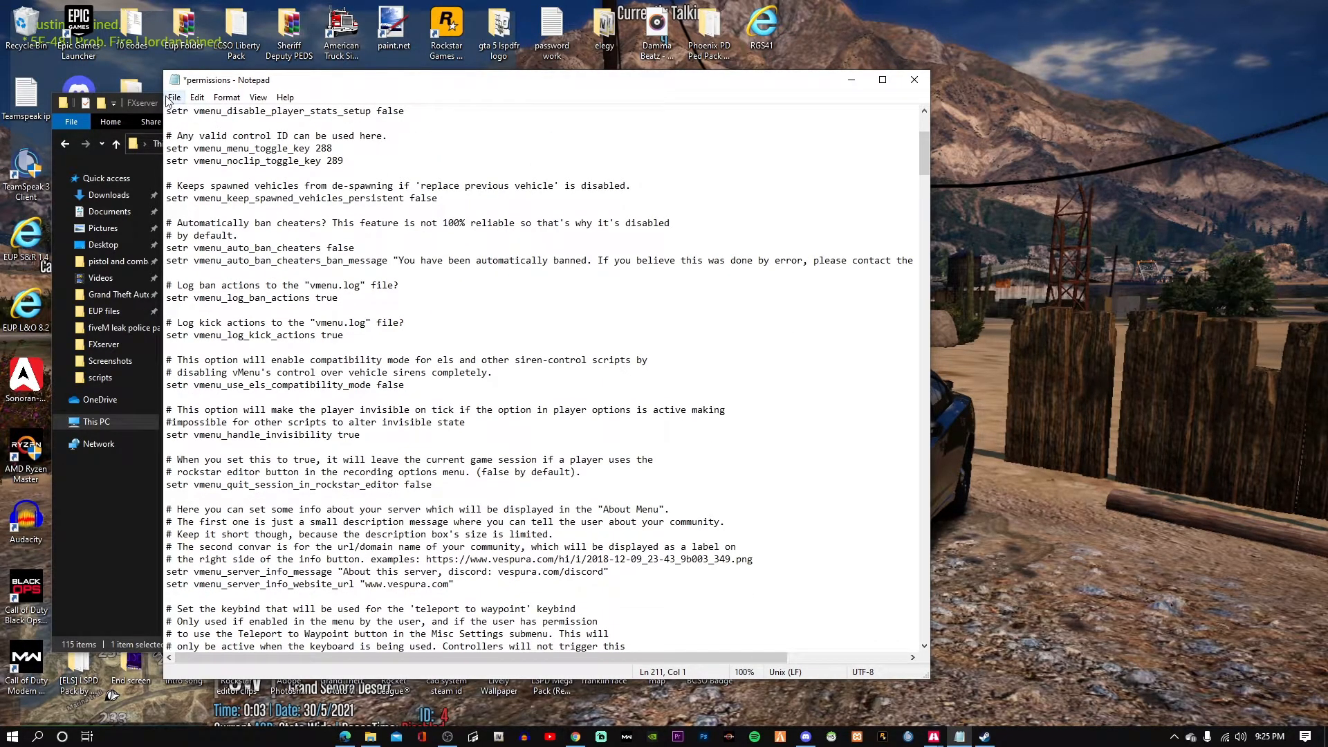
Save the permissions file and close Notepad.
click(173, 97)
click(192, 160)
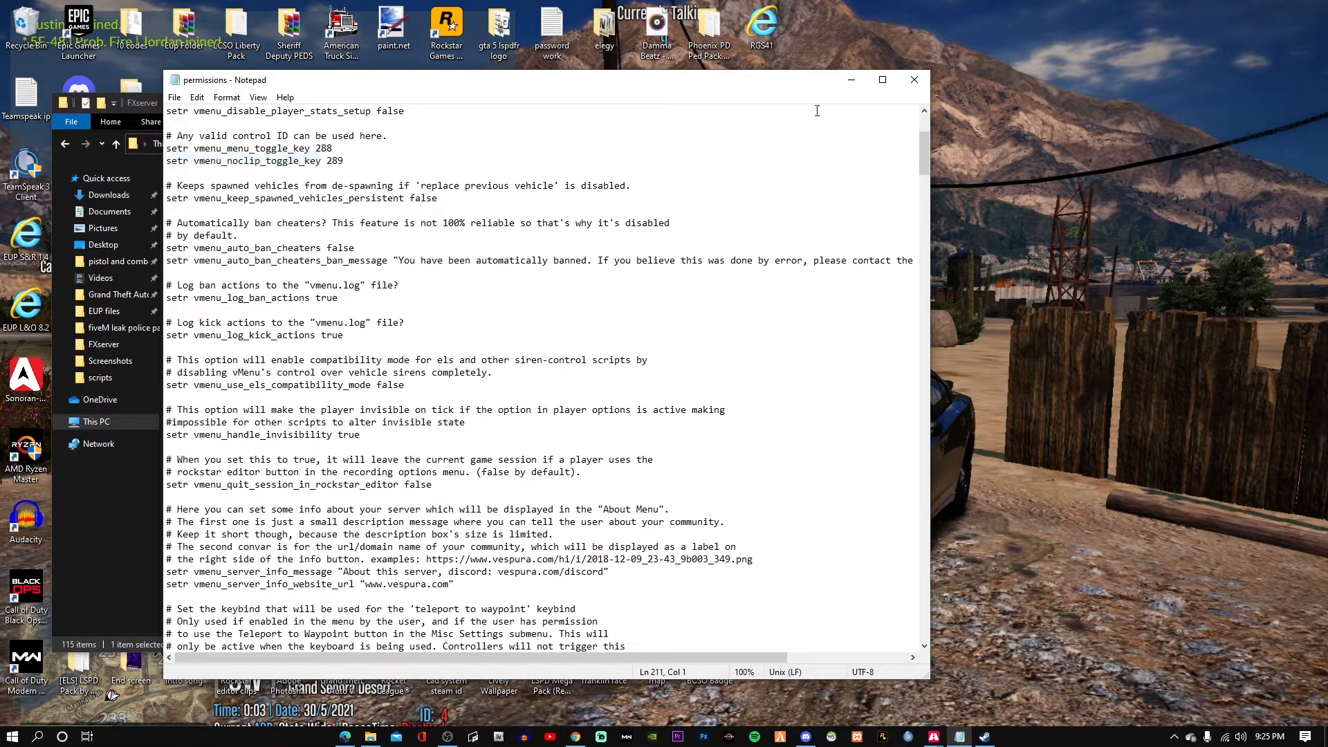
click(914, 94)
scroll(417, 458, up, 5)
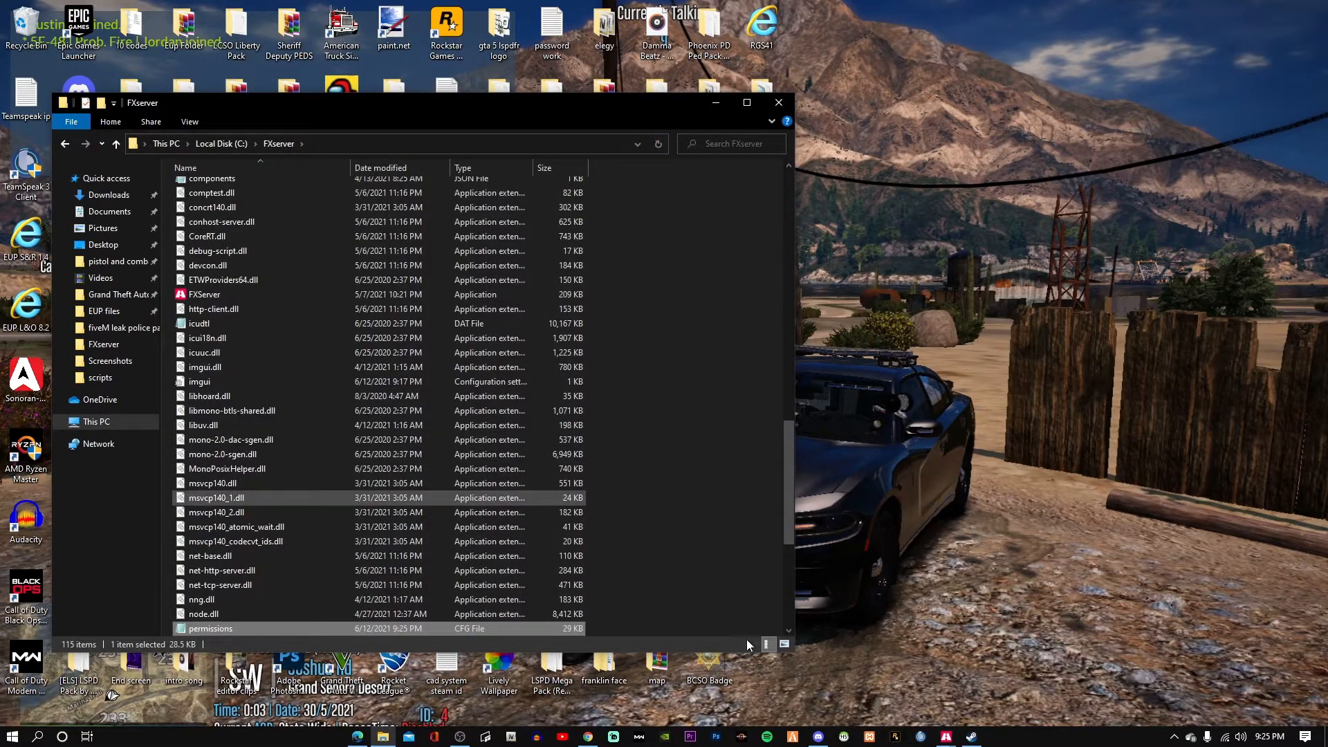
Close one running server console window and bring the FXserver folder forward.
mouse_move(946, 735)
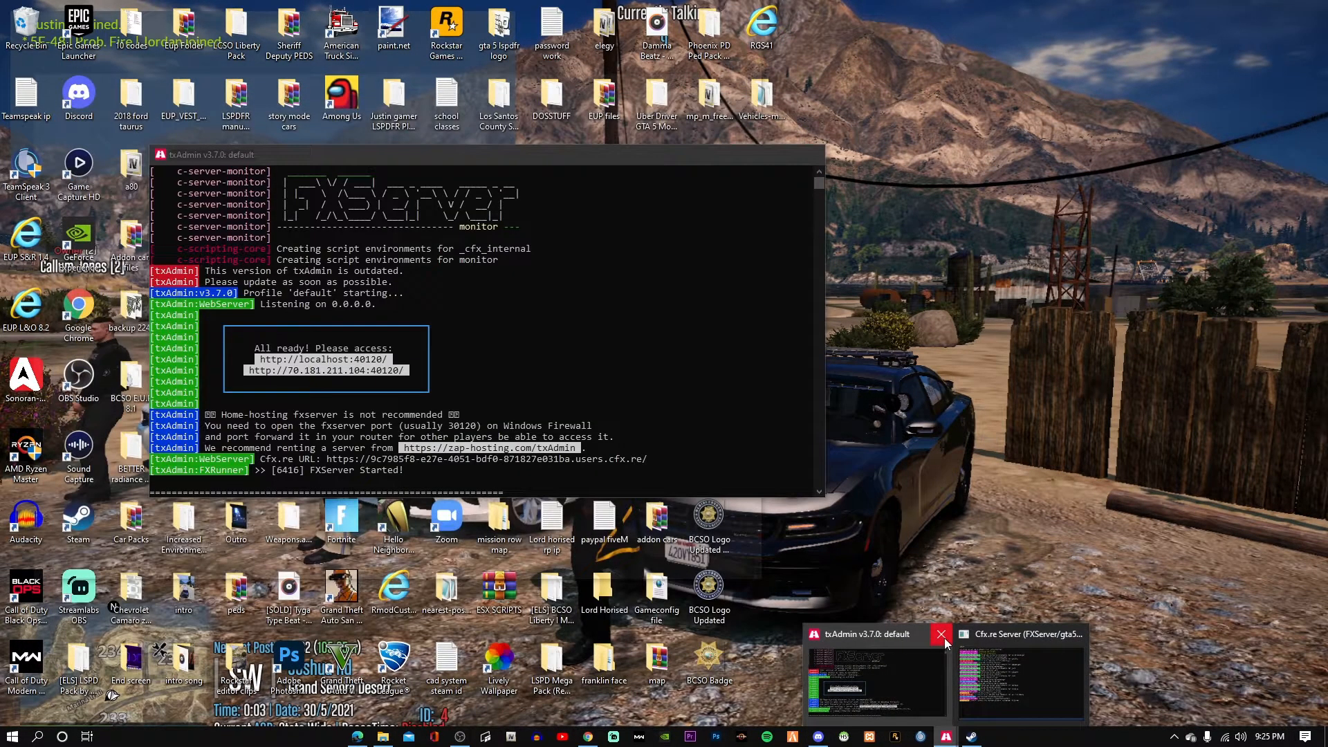
click(941, 635)
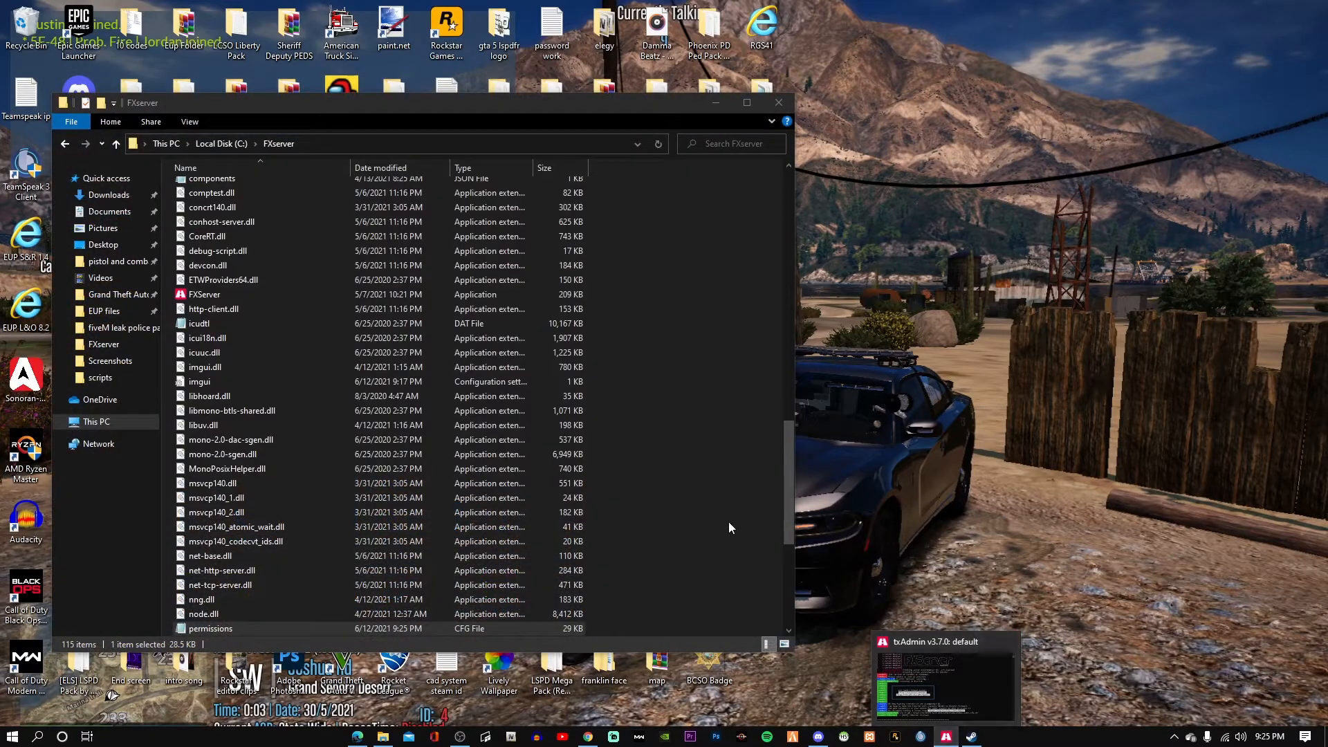
click(728, 528)
scroll(323, 446, down, 7)
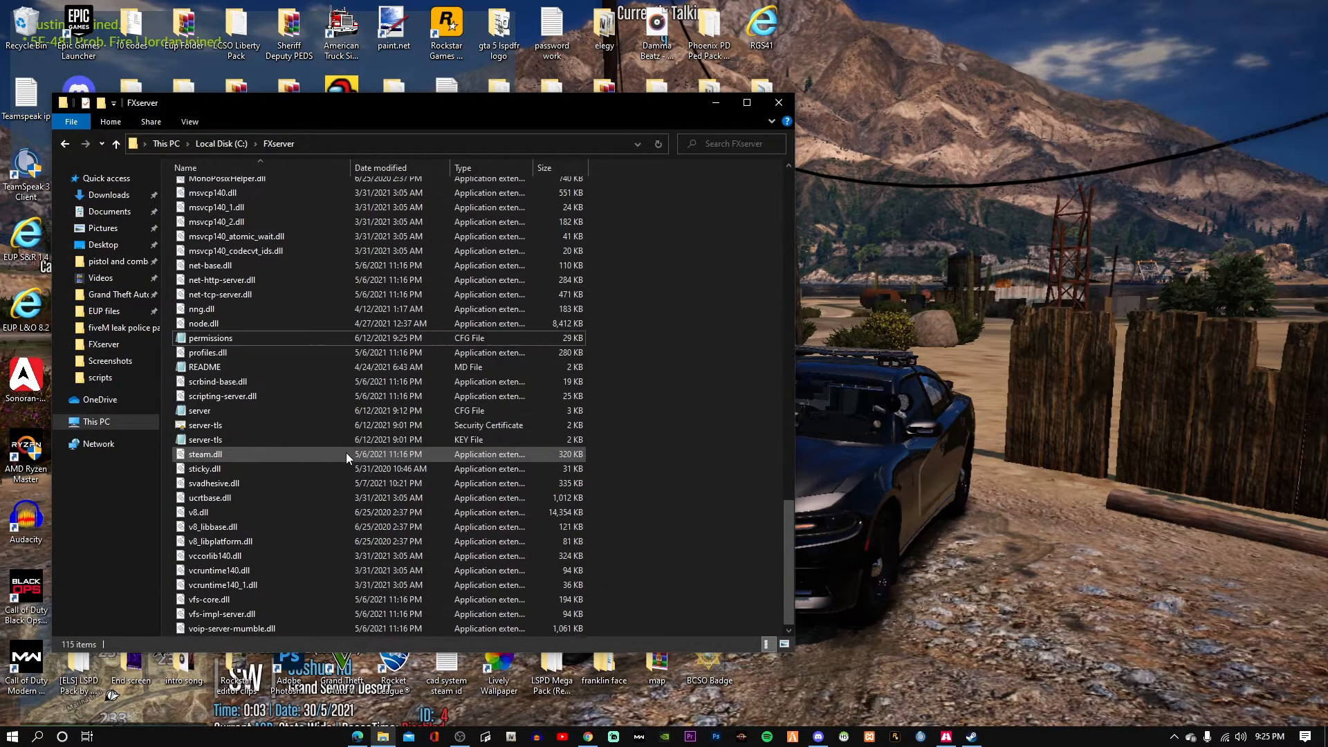
Open server.cfg in Notepad and minimise it.
double_click(273, 417)
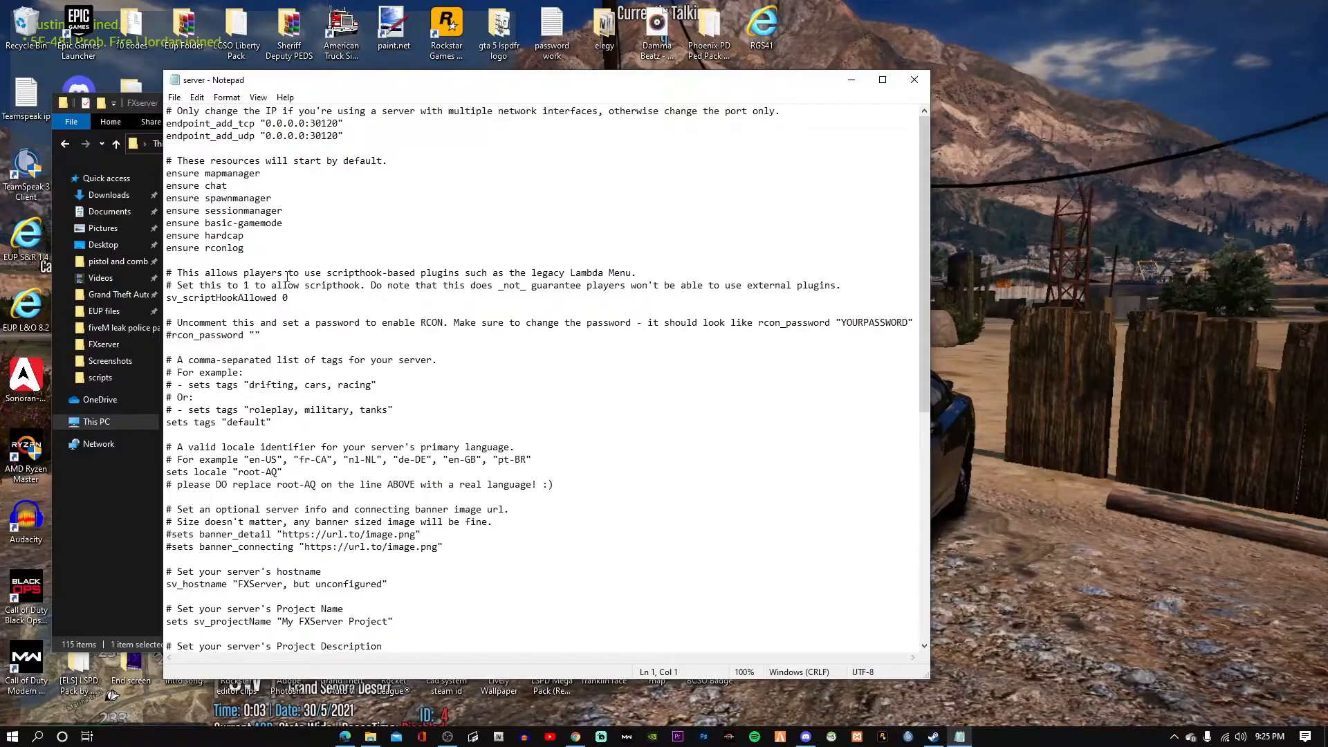
click(852, 81)
scroll(331, 290, up, 8)
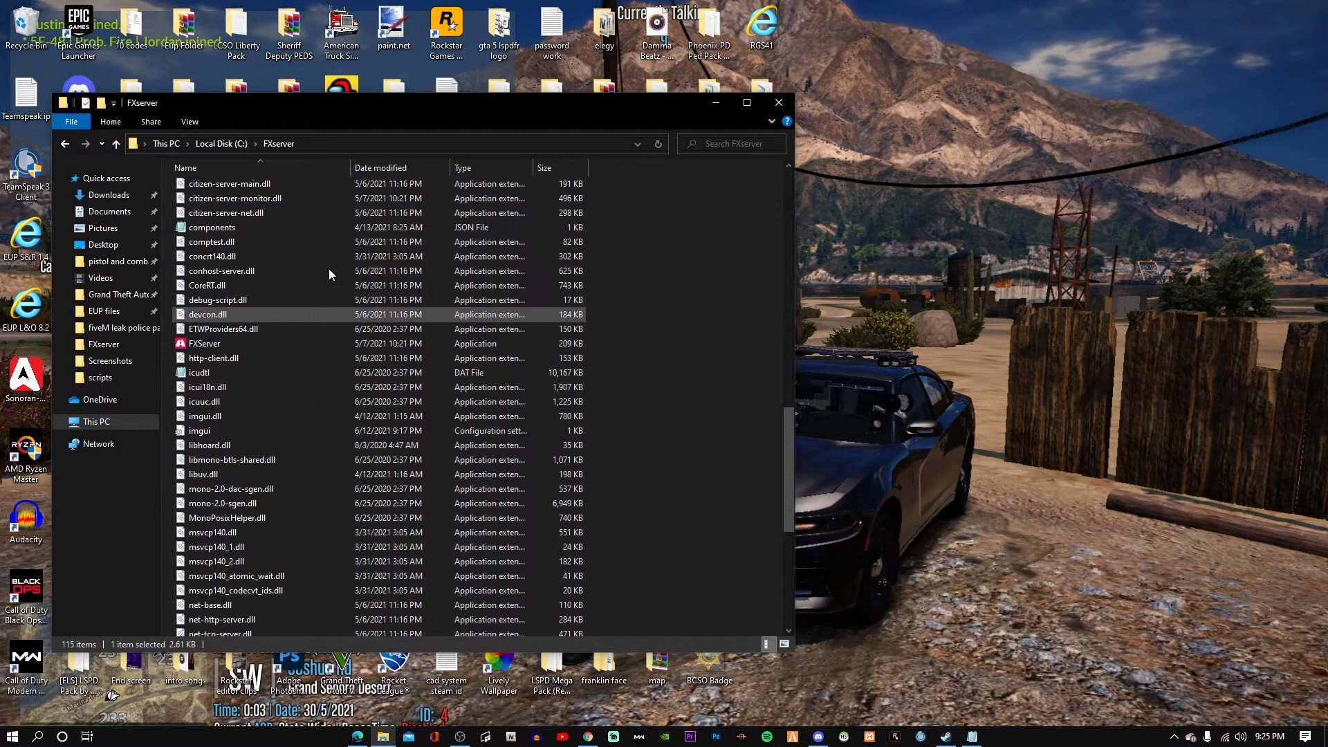
scroll(330, 274, up, 15)
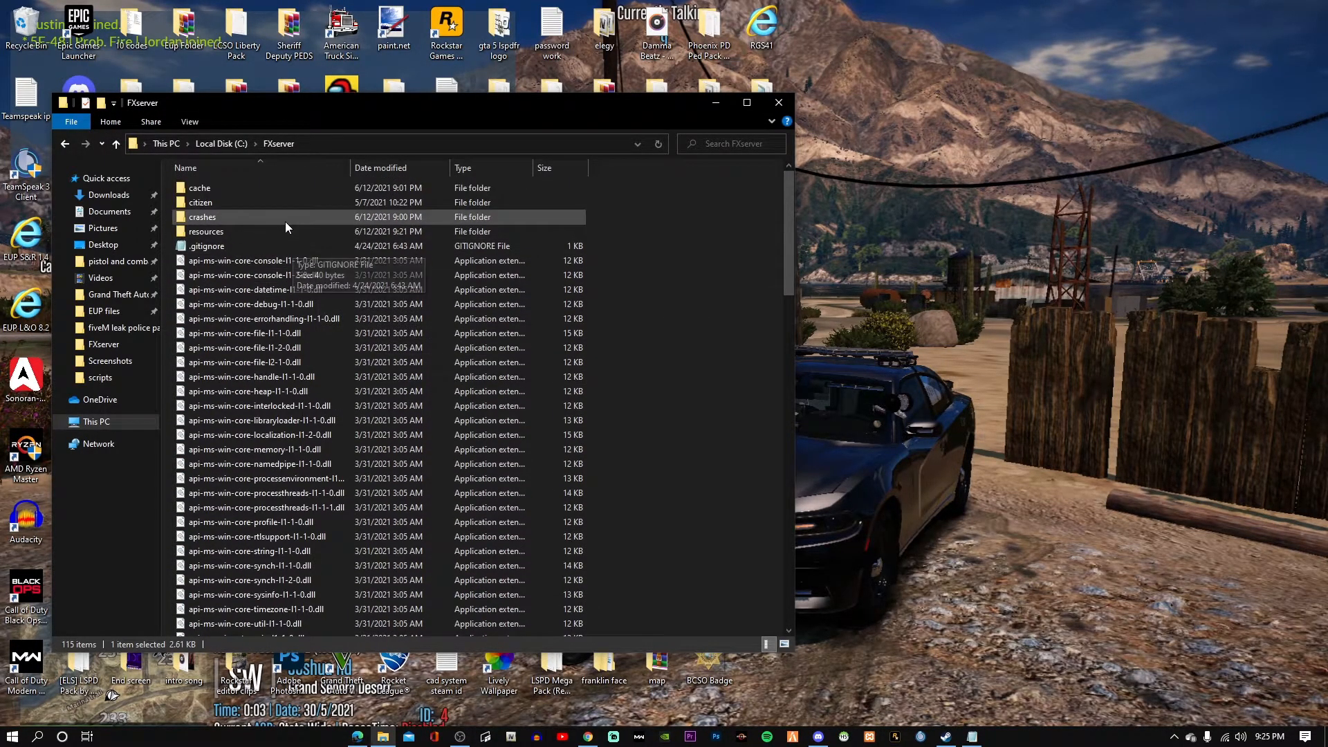
Copy the exact vMenu folder name from resources and return to the FXserver folder.
double_click(289, 233)
click(283, 274)
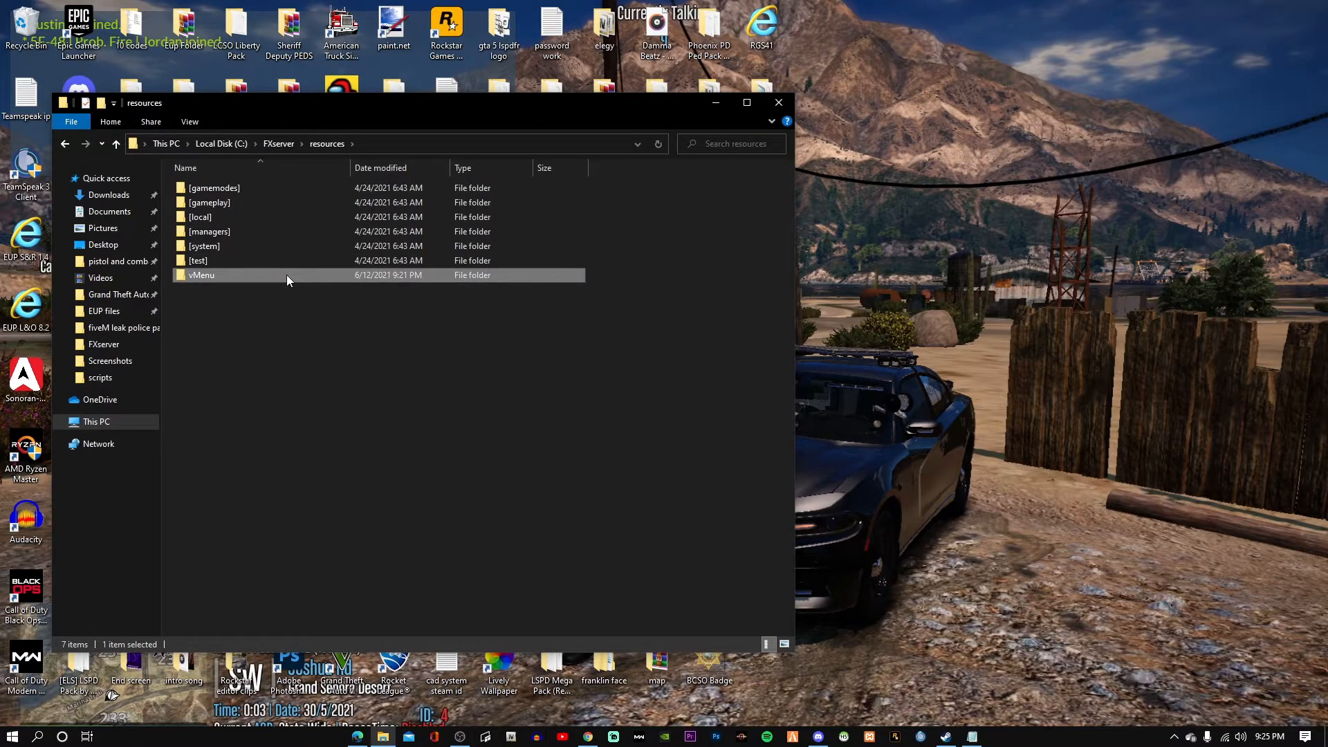
right_click(288, 275)
click(354, 566)
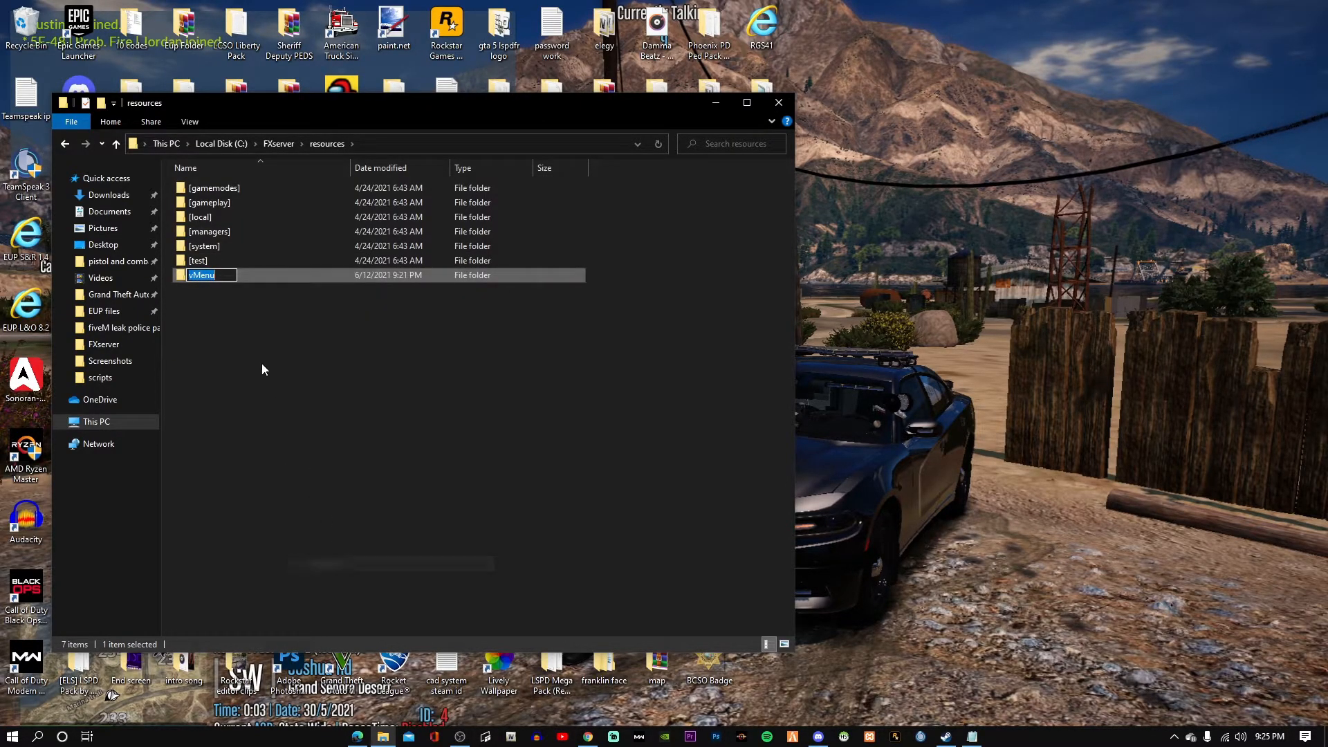
right_click(205, 276)
click(228, 320)
click(278, 143)
scroll(346, 409, down, 20)
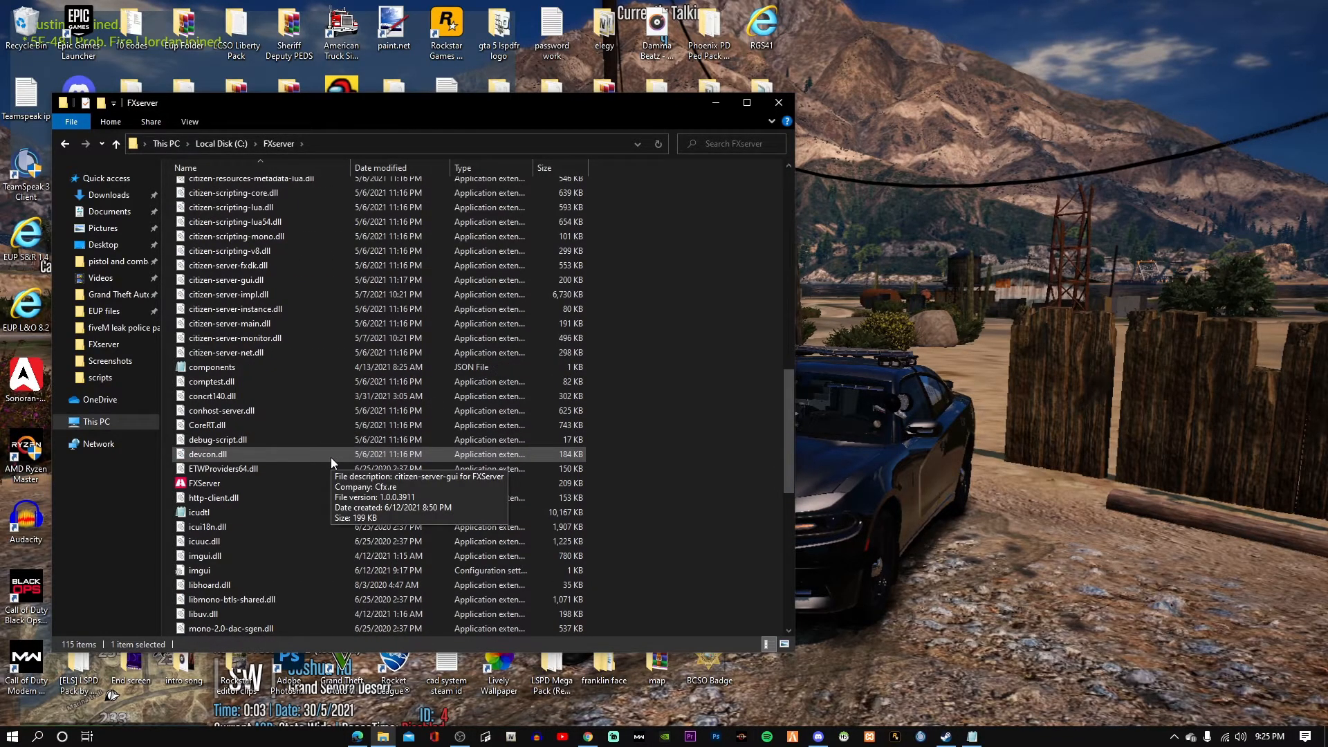
Add an 'ensure vMenu' line after ensure rconlog in server.cfg and save it.
double_click(320, 497)
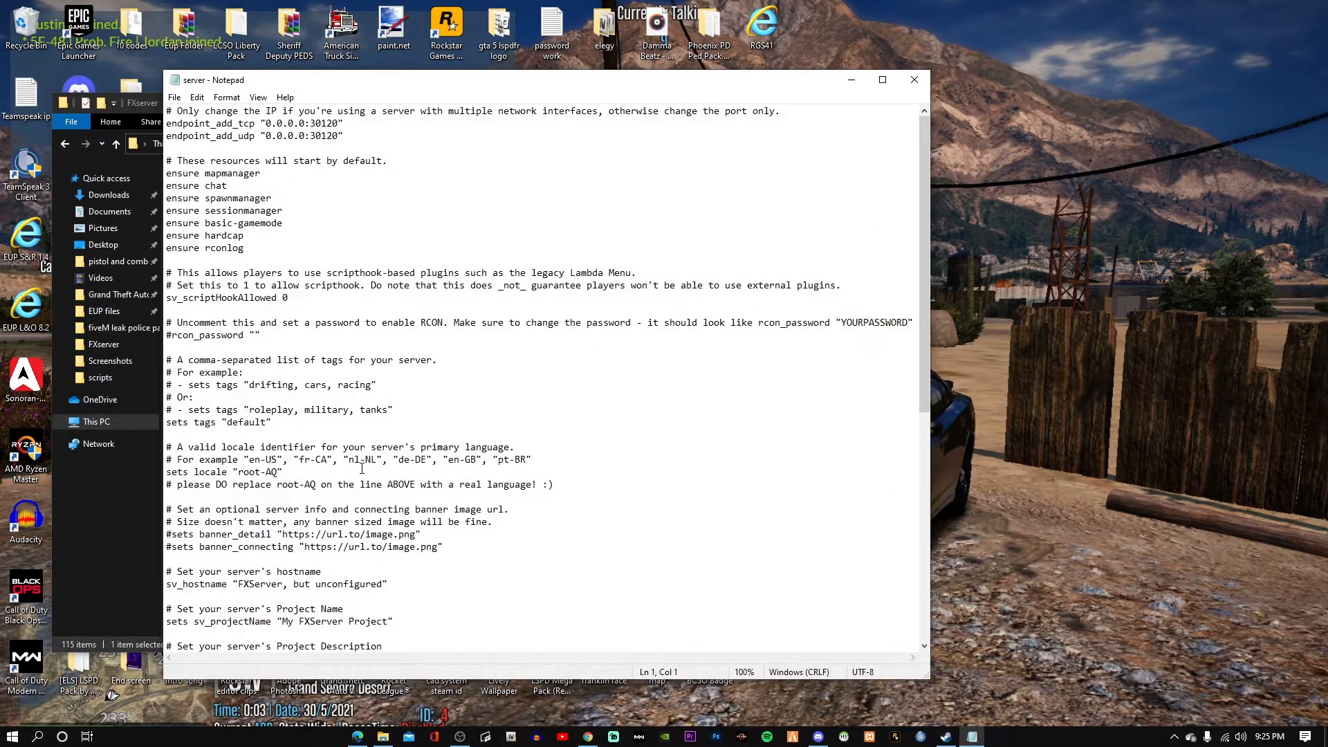
click(248, 249)
key(Return)
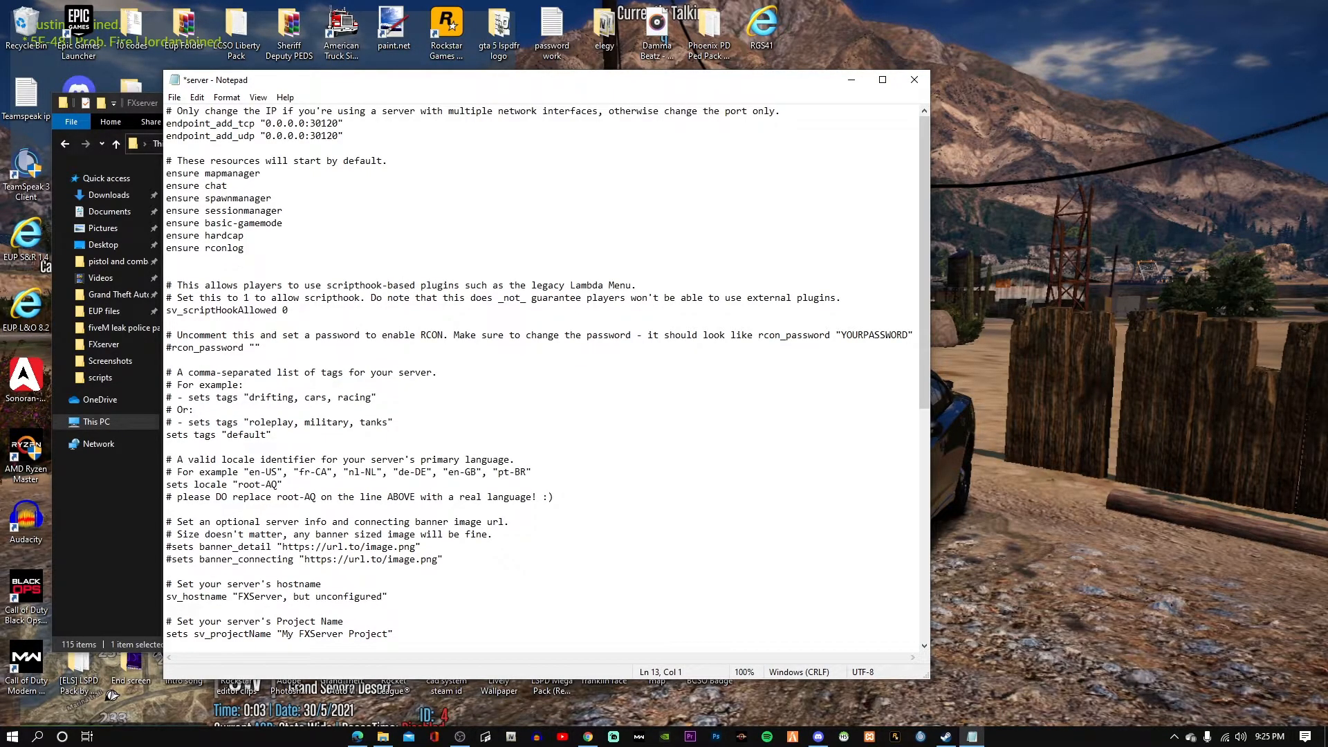
text(ensure vMenu)
click(174, 97)
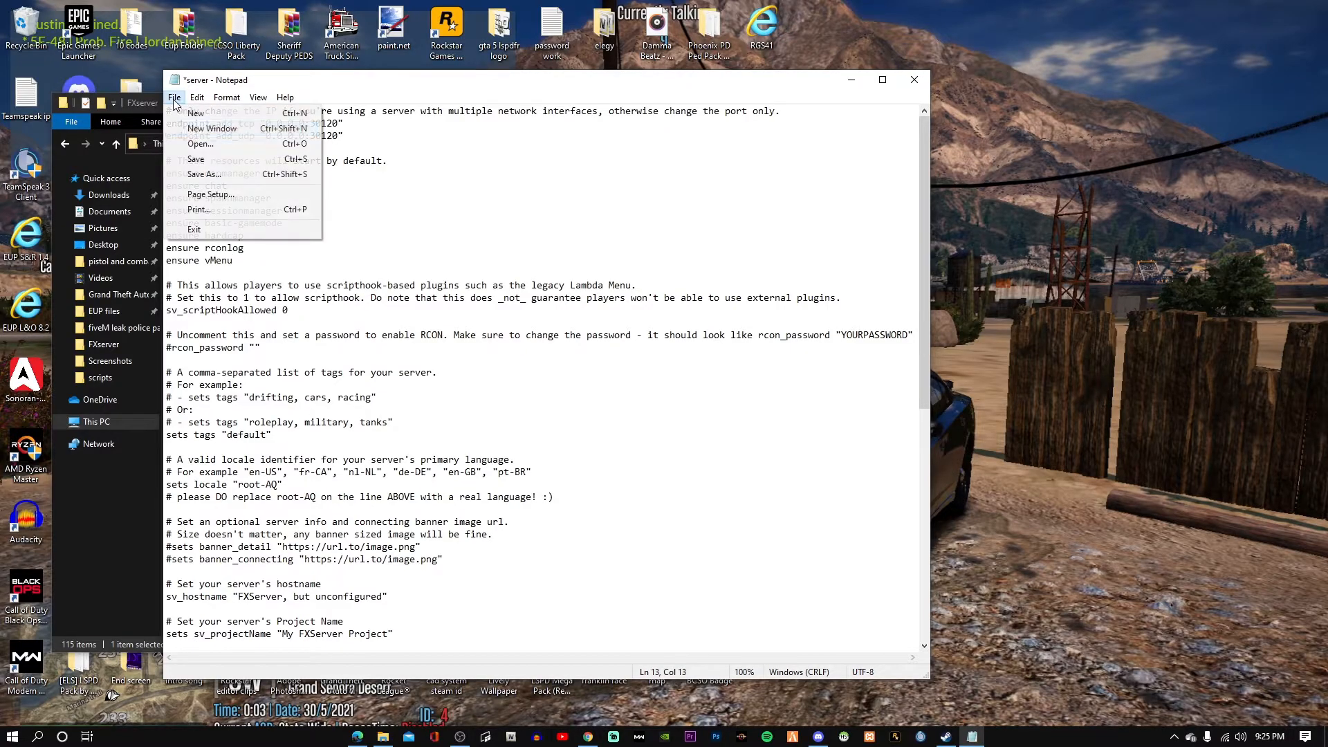
click(188, 158)
Scroll through the rest of server.cfg to review its settings.
scroll(383, 390, down, 2)
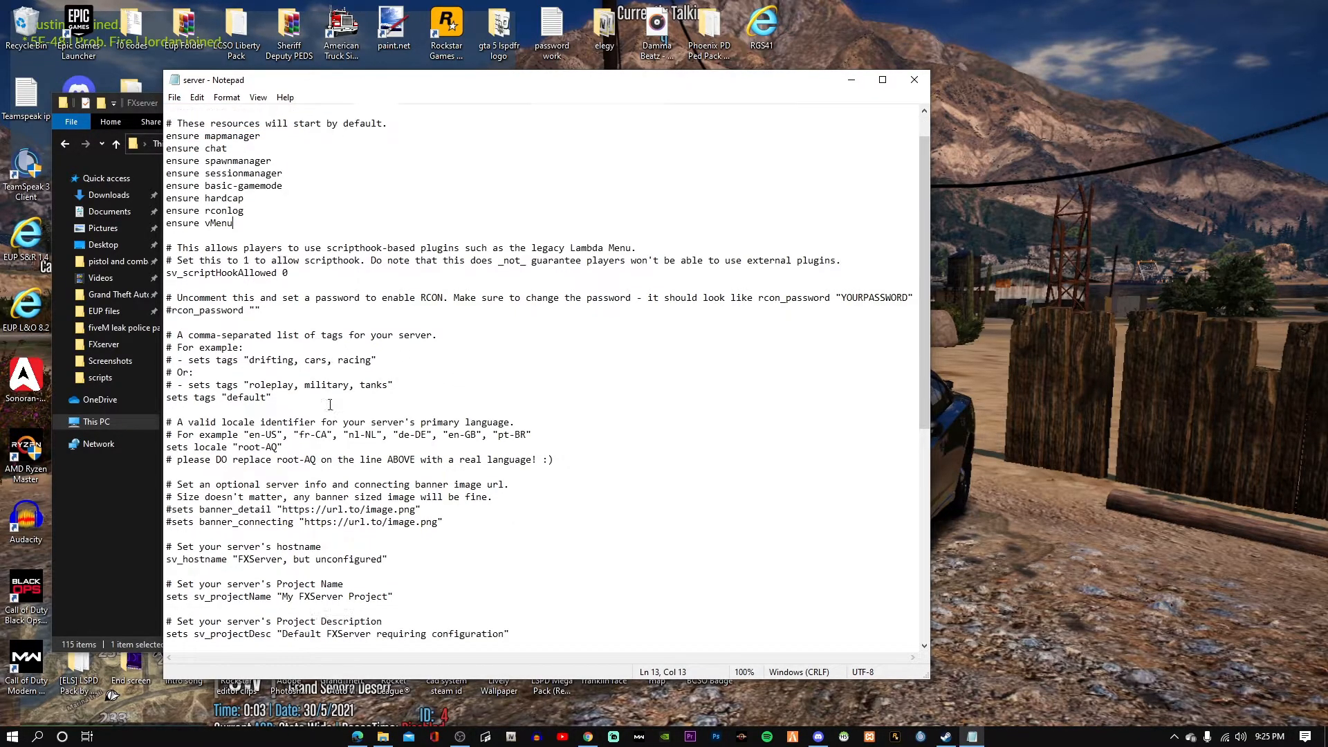
scroll(325, 538, down, 1)
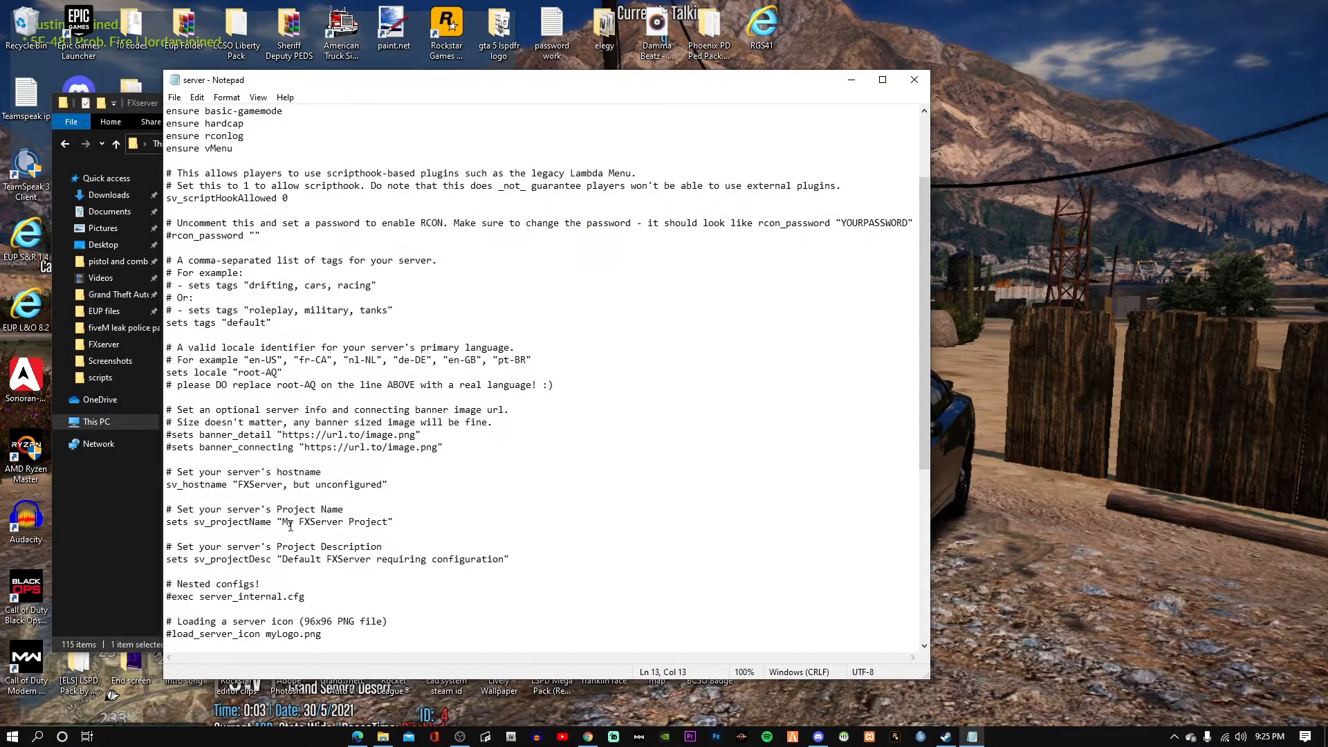
drag(283, 525, 309, 526)
click(309, 527)
scroll(304, 505, down, 2)
scroll(422, 508, down, 1)
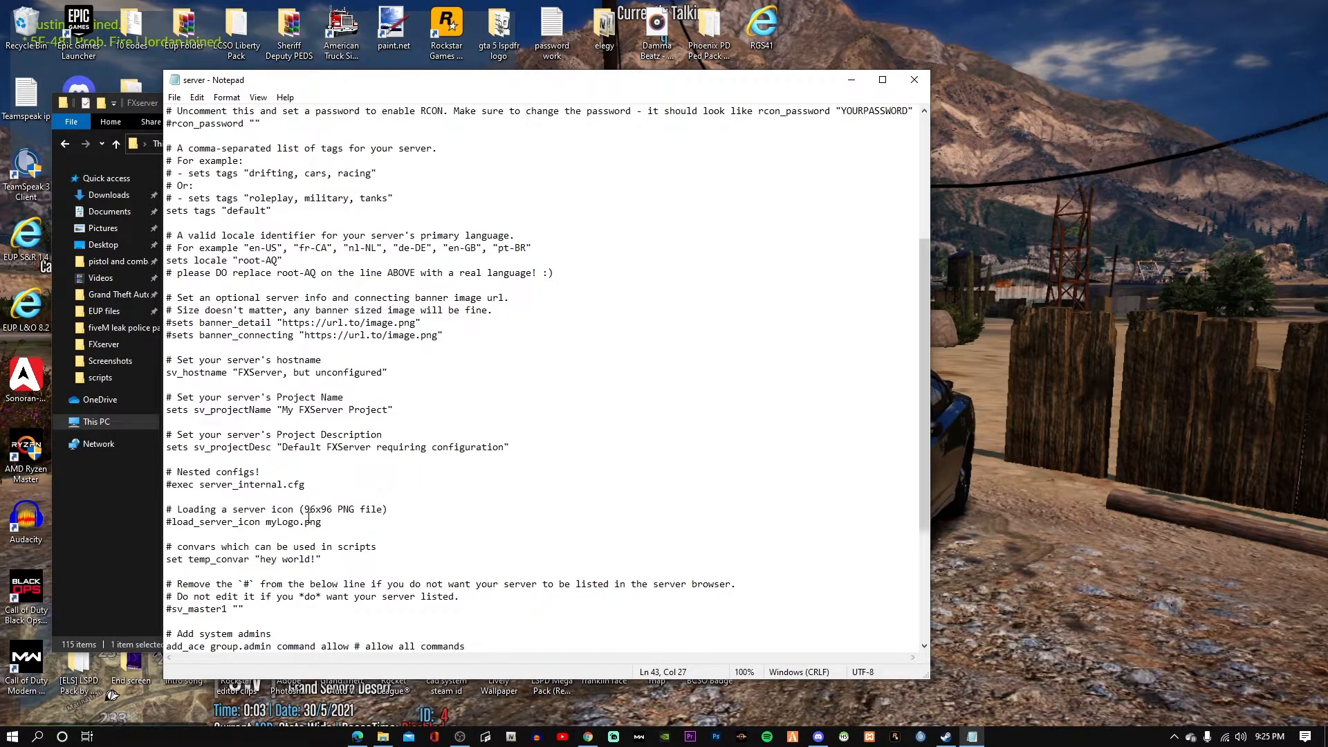
scroll(328, 523, down, 2)
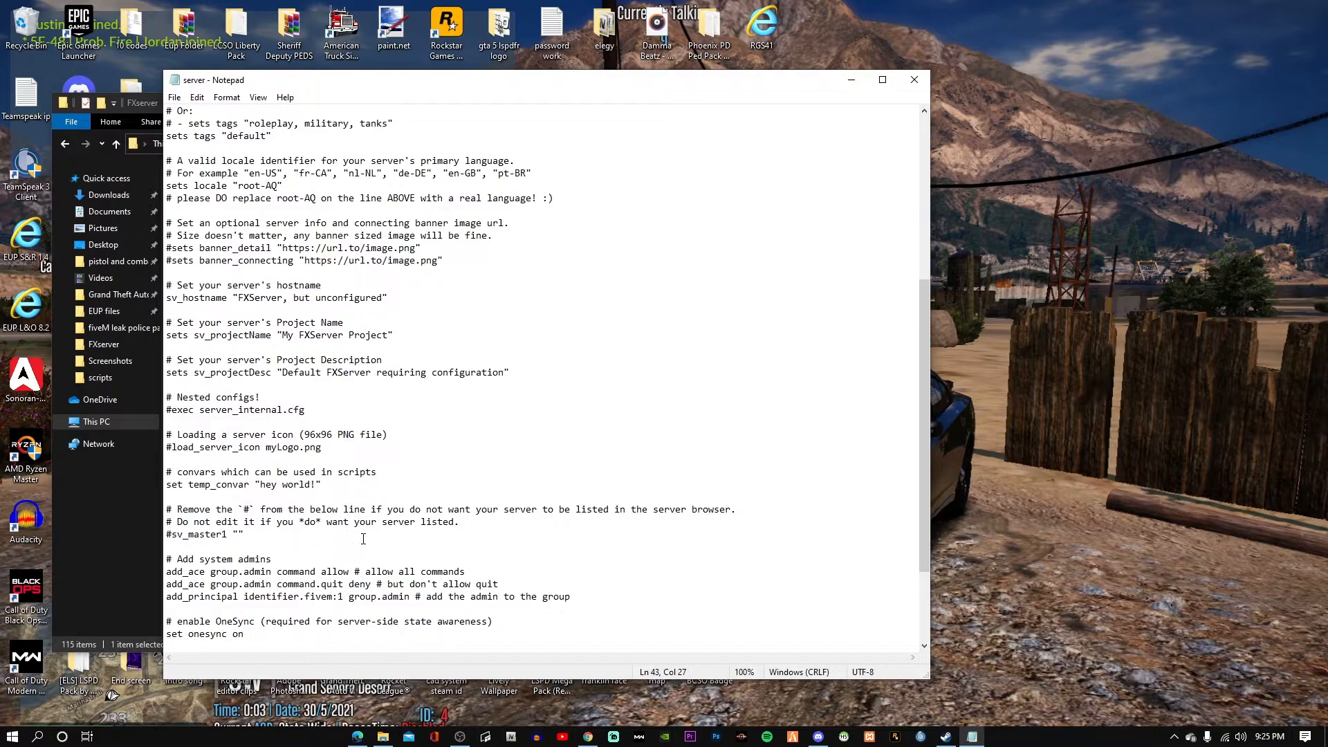
scroll(307, 495, down, 1)
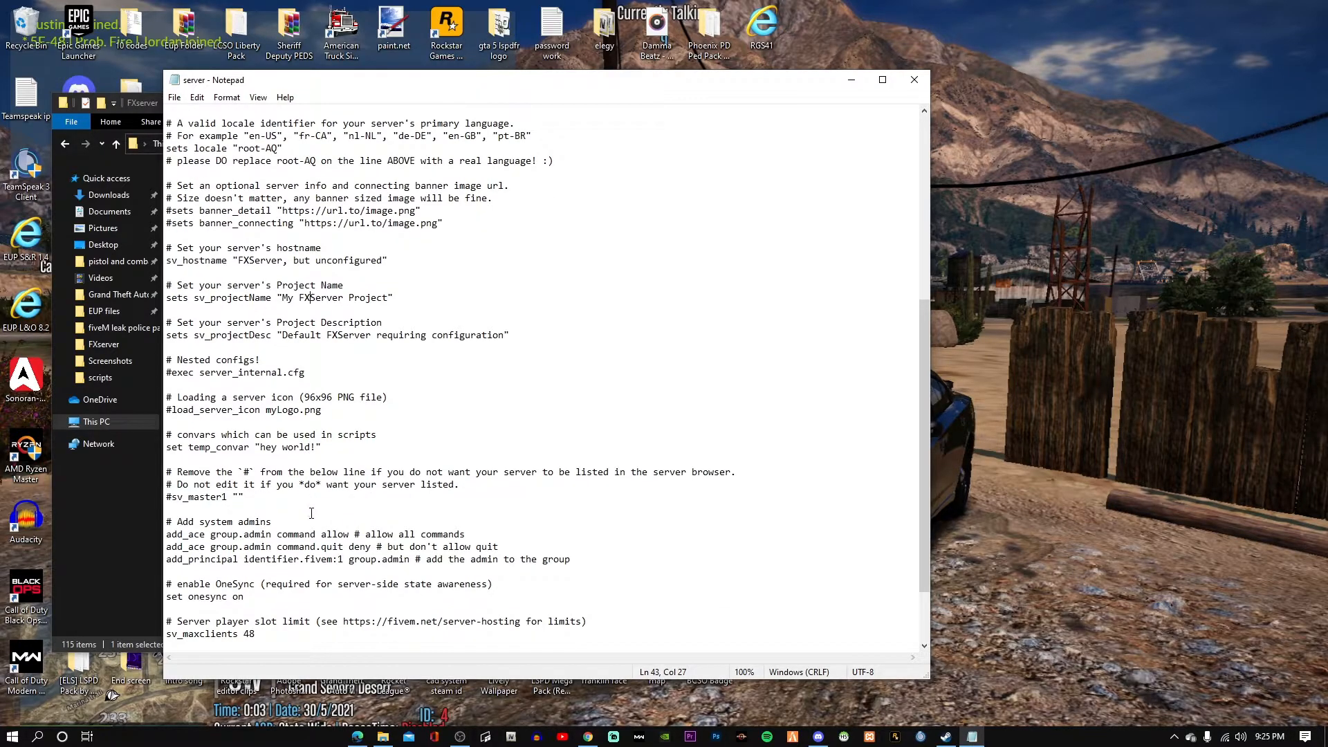
scroll(355, 530, down, 3)
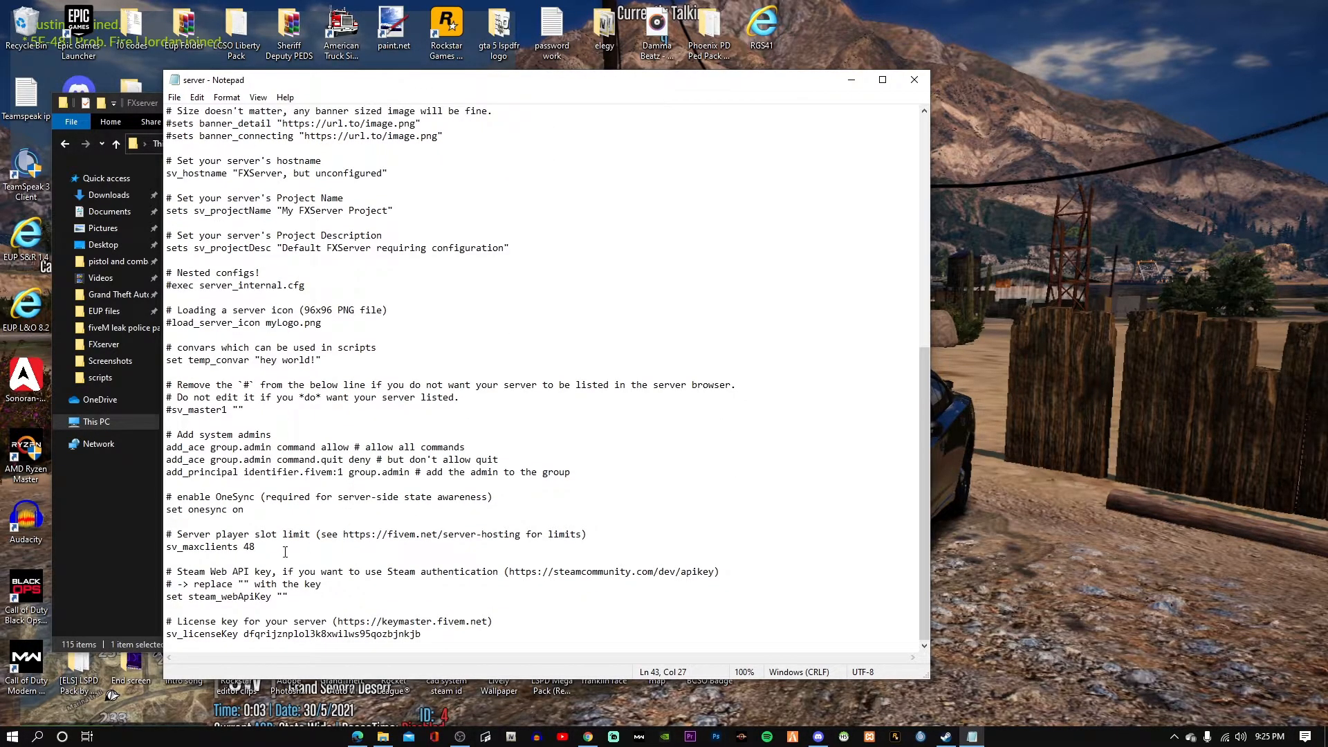
scroll(276, 563, up, 1)
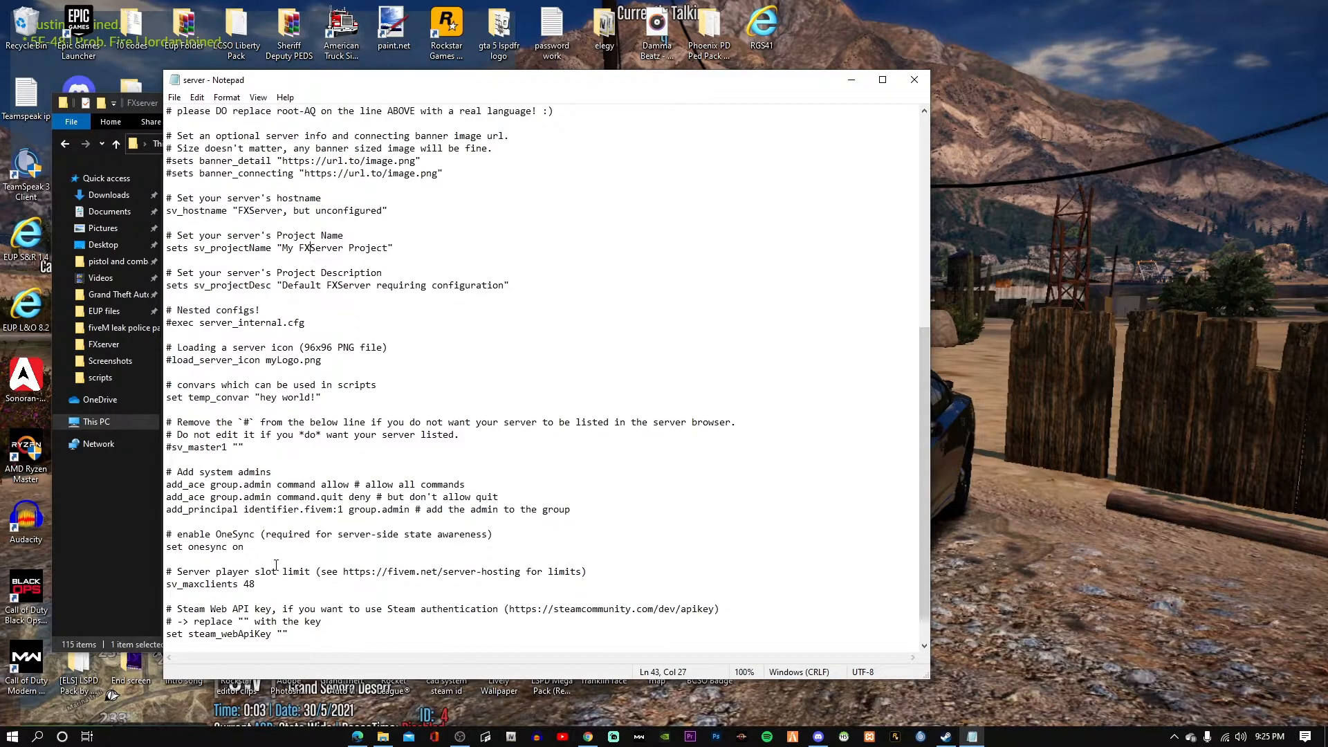
Save server.cfg again, close Notepad, and refresh the FXserver folder listing.
click(174, 97)
click(204, 157)
click(924, 75)
click(658, 144)
scroll(450, 420, down, 12)
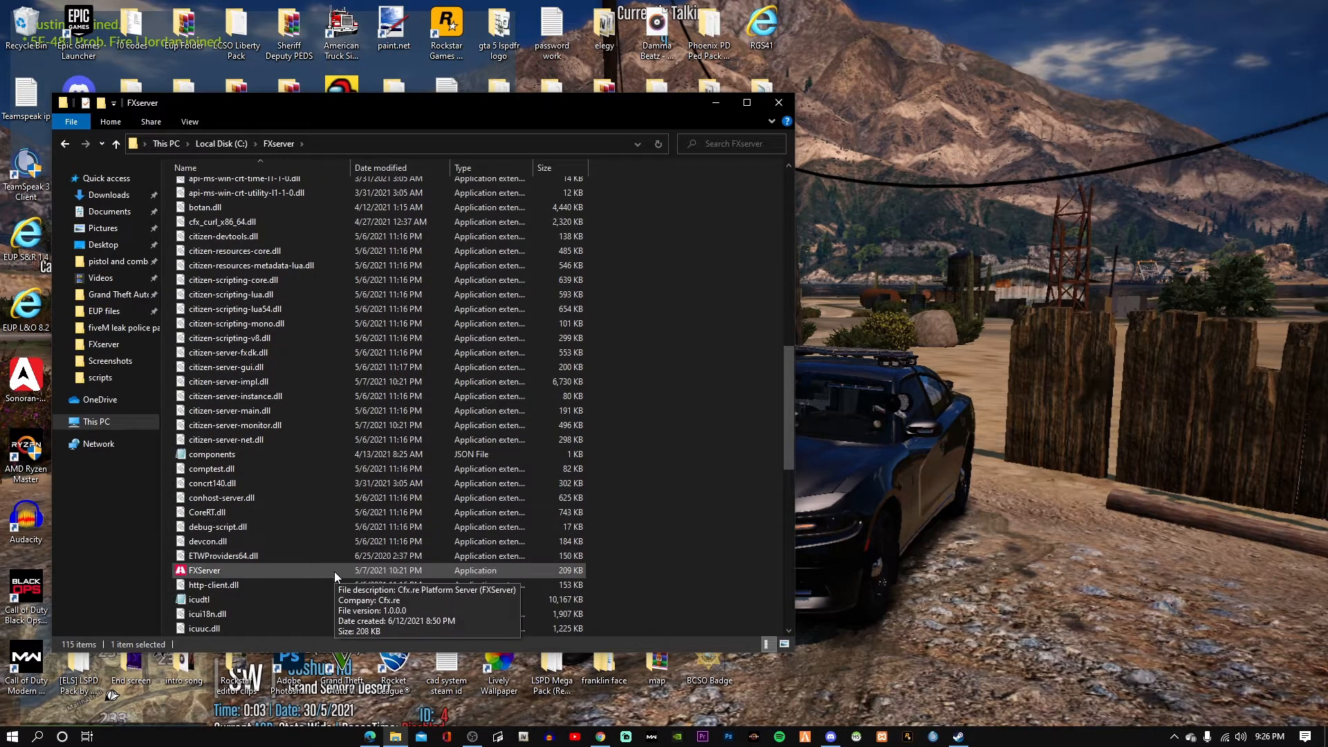
Launch FXServer.exe, authorize txAdmin with the CitizenFX account, and minimise the browser.
double_click(334, 571)
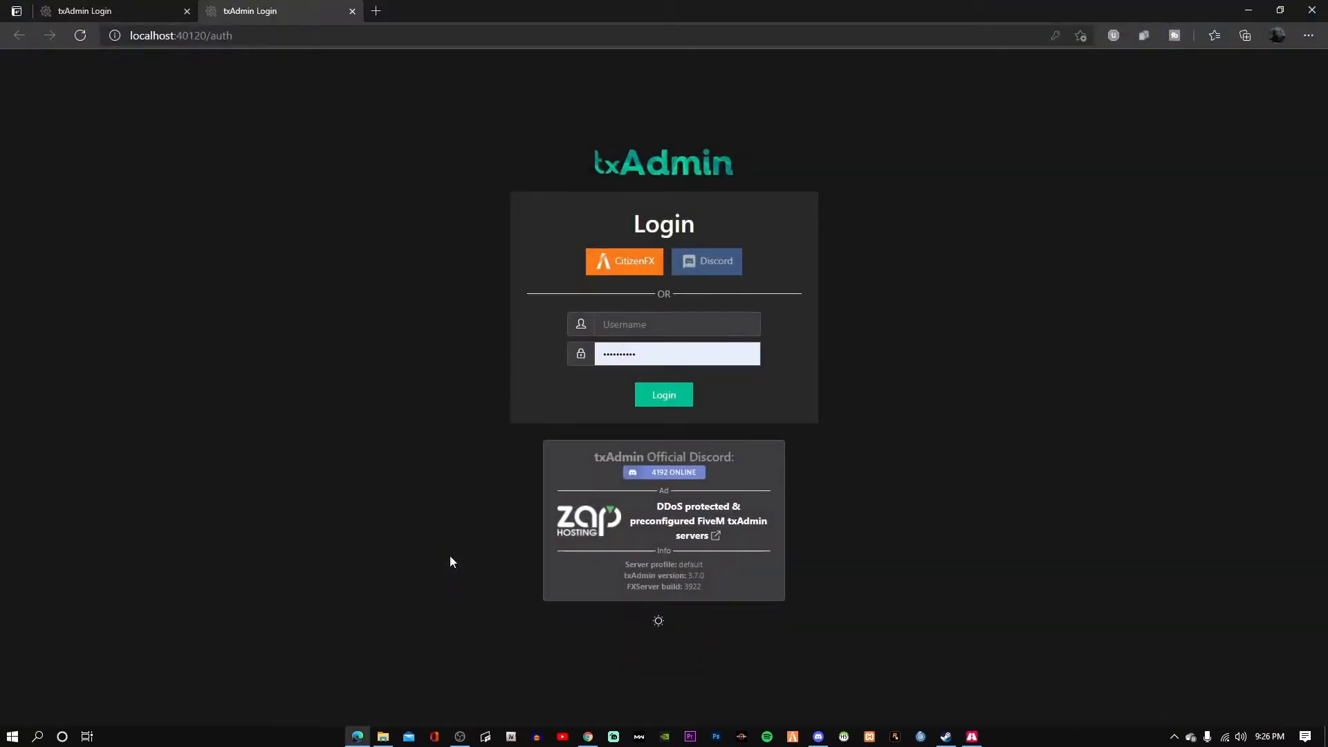
click(188, 11)
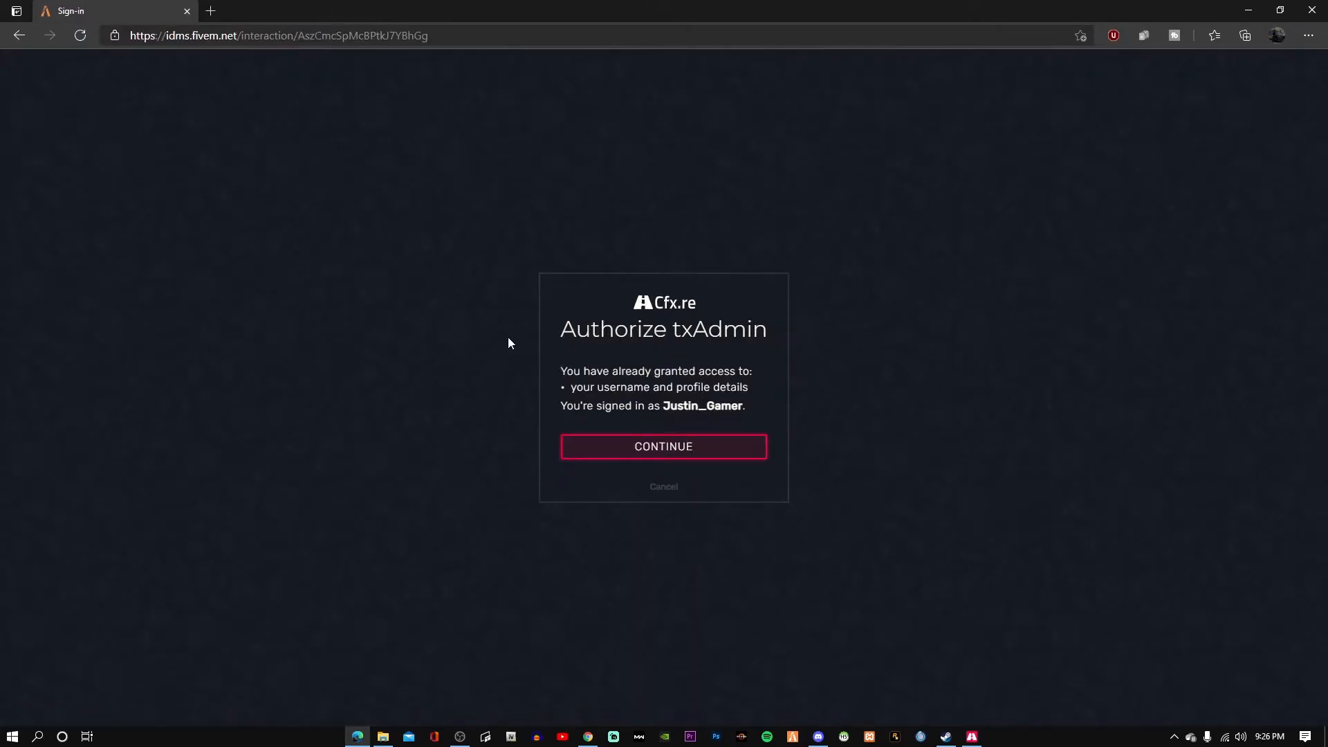
click(660, 446)
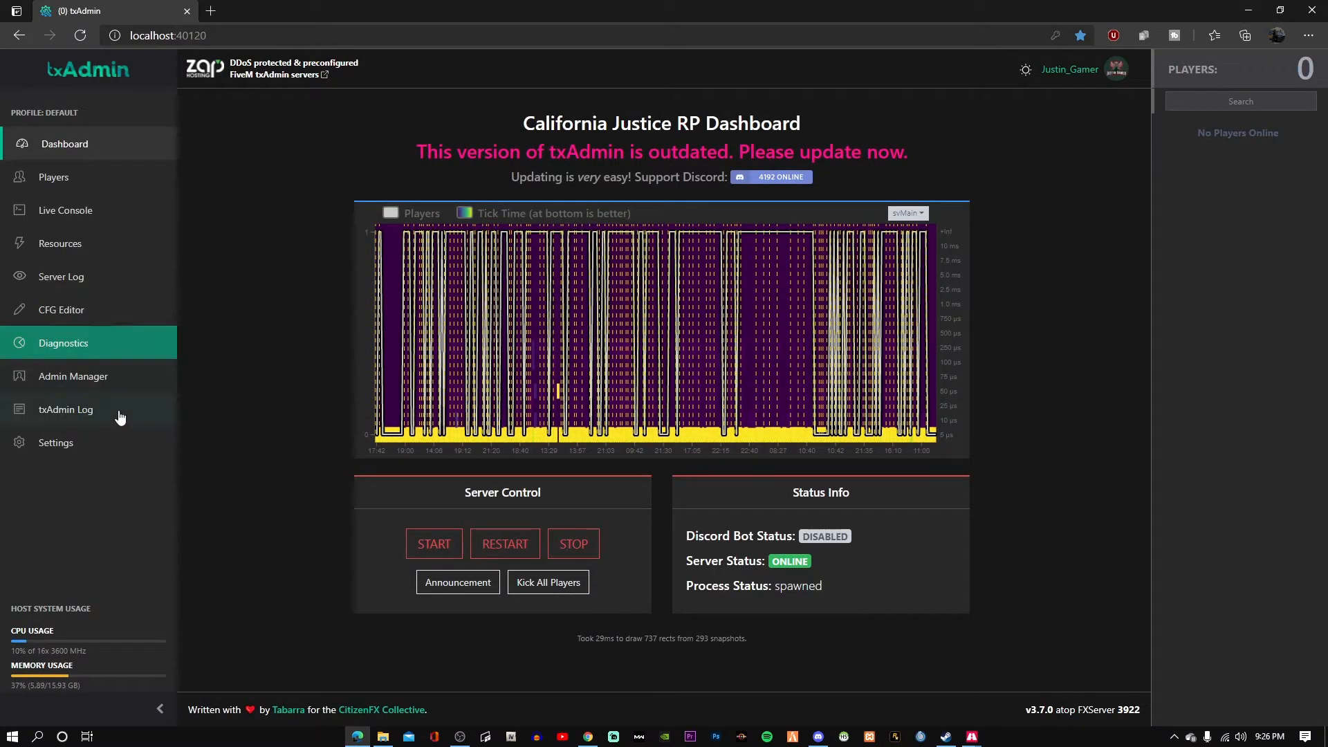
click(1249, 9)
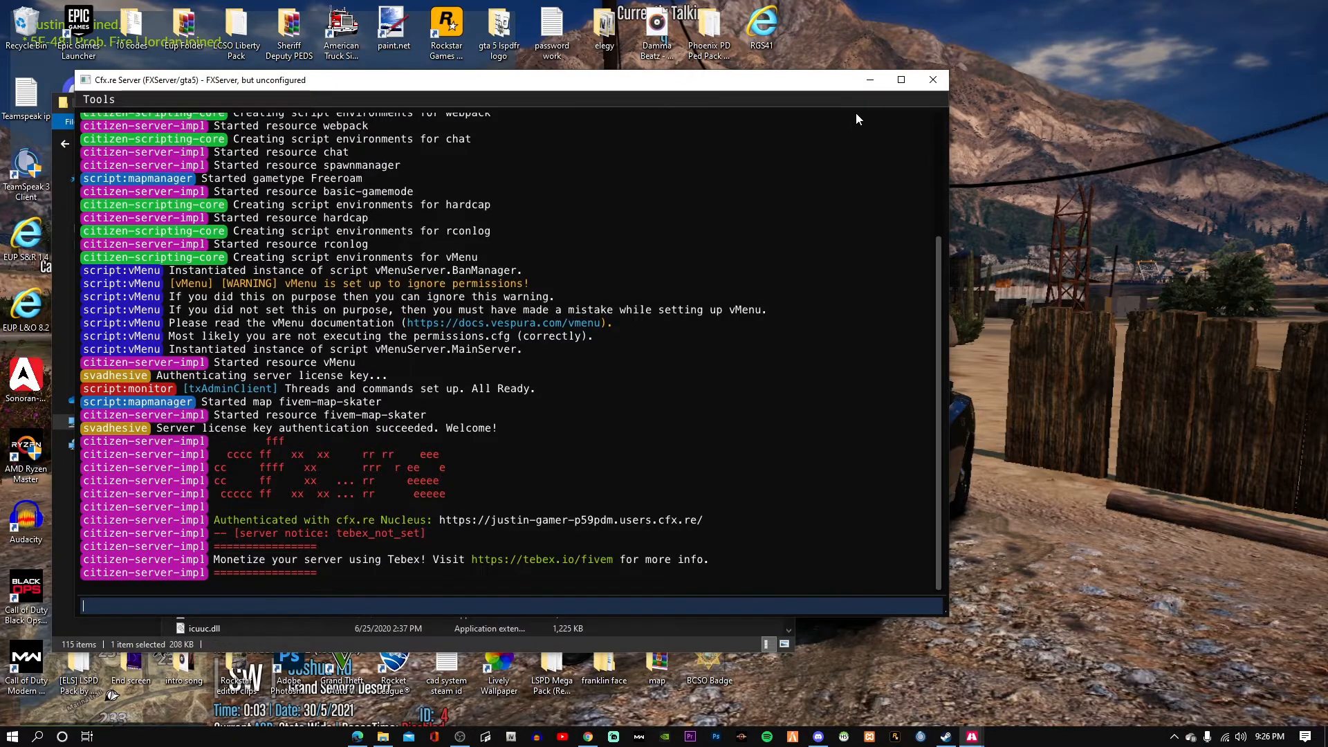
Minimize the FXServer and txAdmin consoles and check permissions.cfg for vmenu_use_permissions true.
click(867, 78)
click(693, 100)
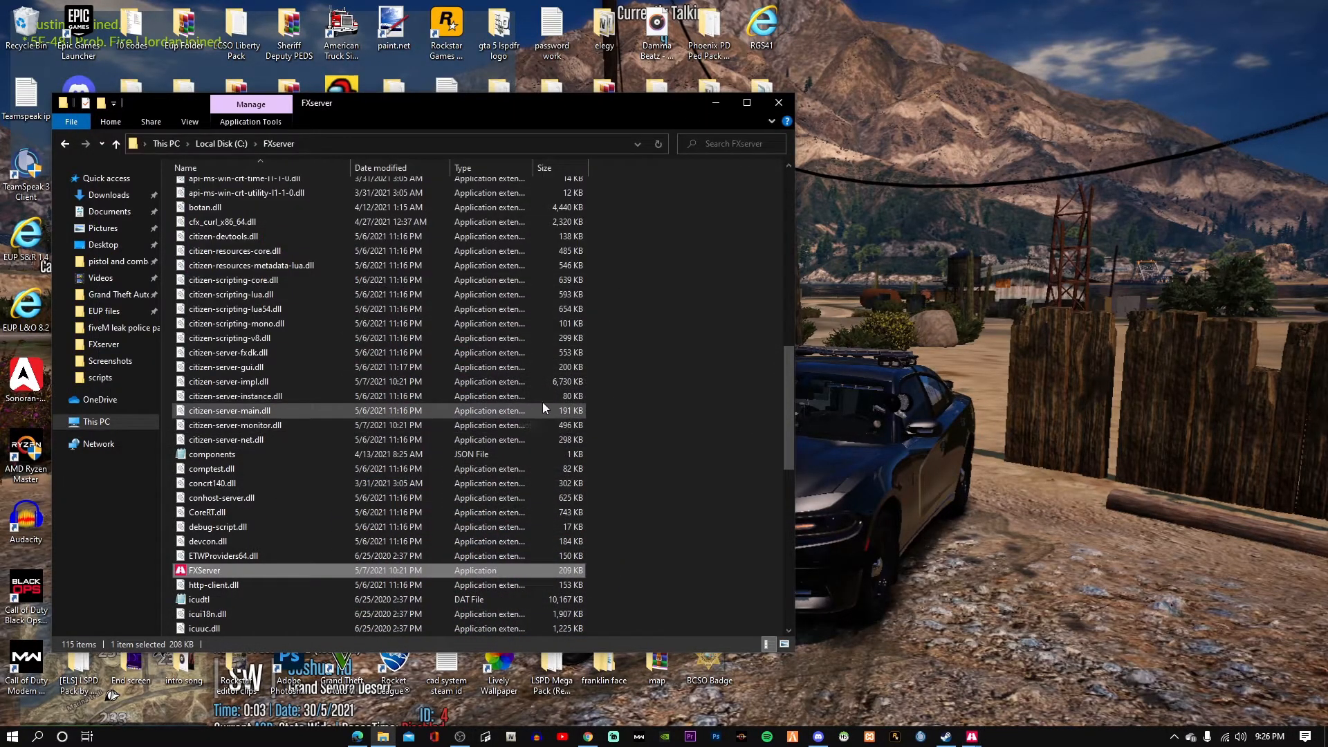
scroll(284, 575, down, 13)
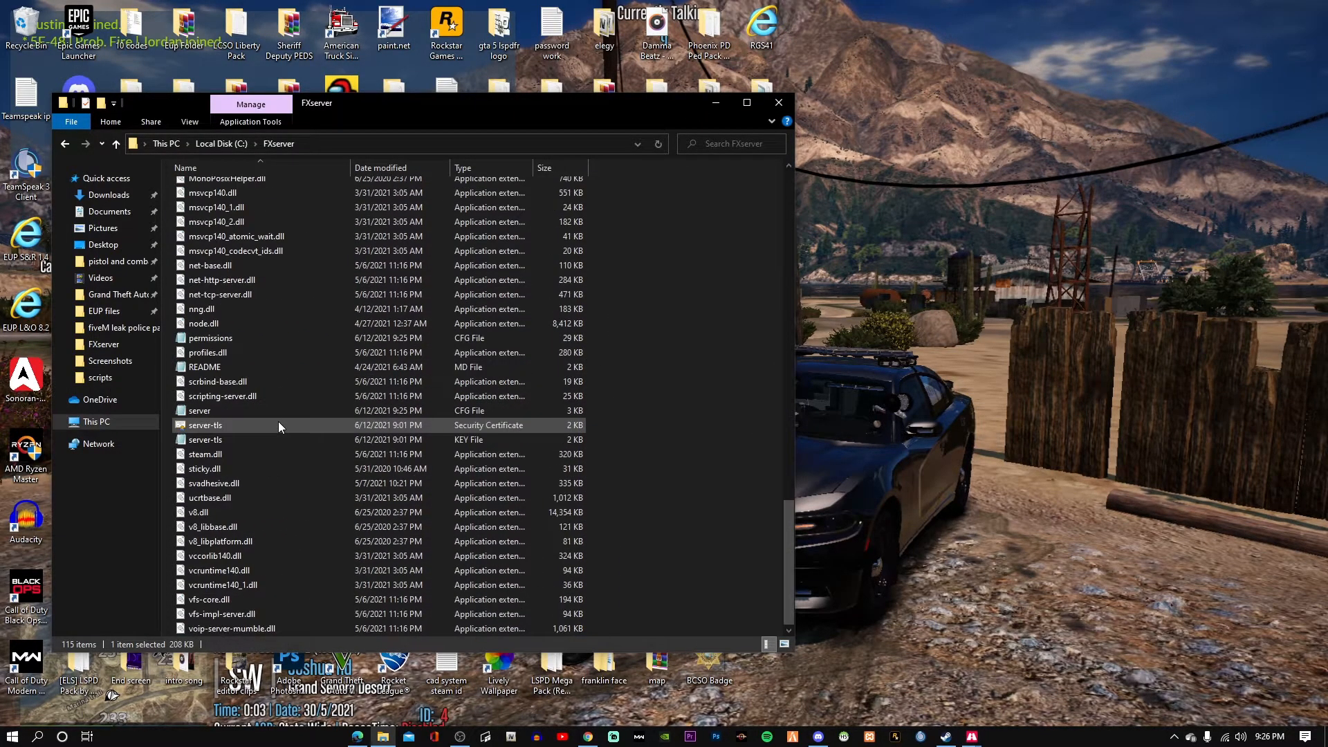
double_click(289, 339)
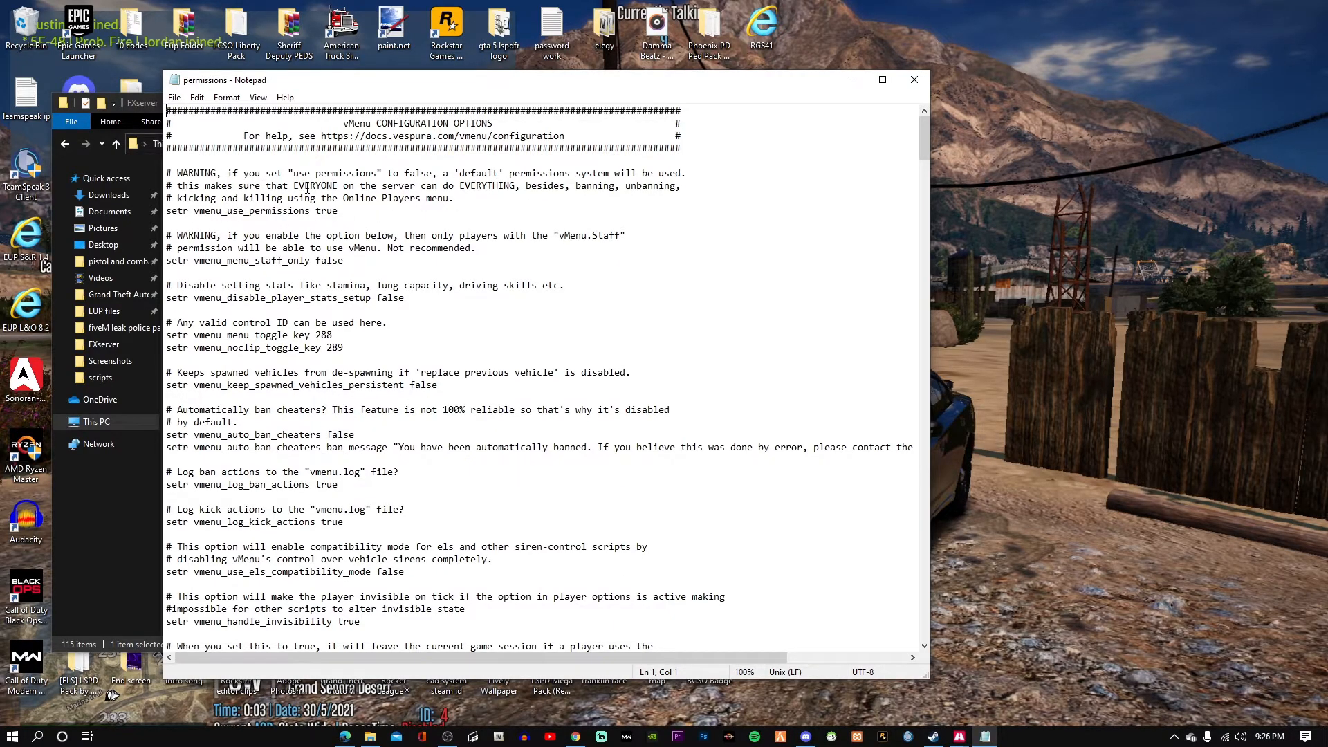
click(348, 214)
Close the Steam window and return to the FXserver folder listing.
click(448, 736)
click(1279, 586)
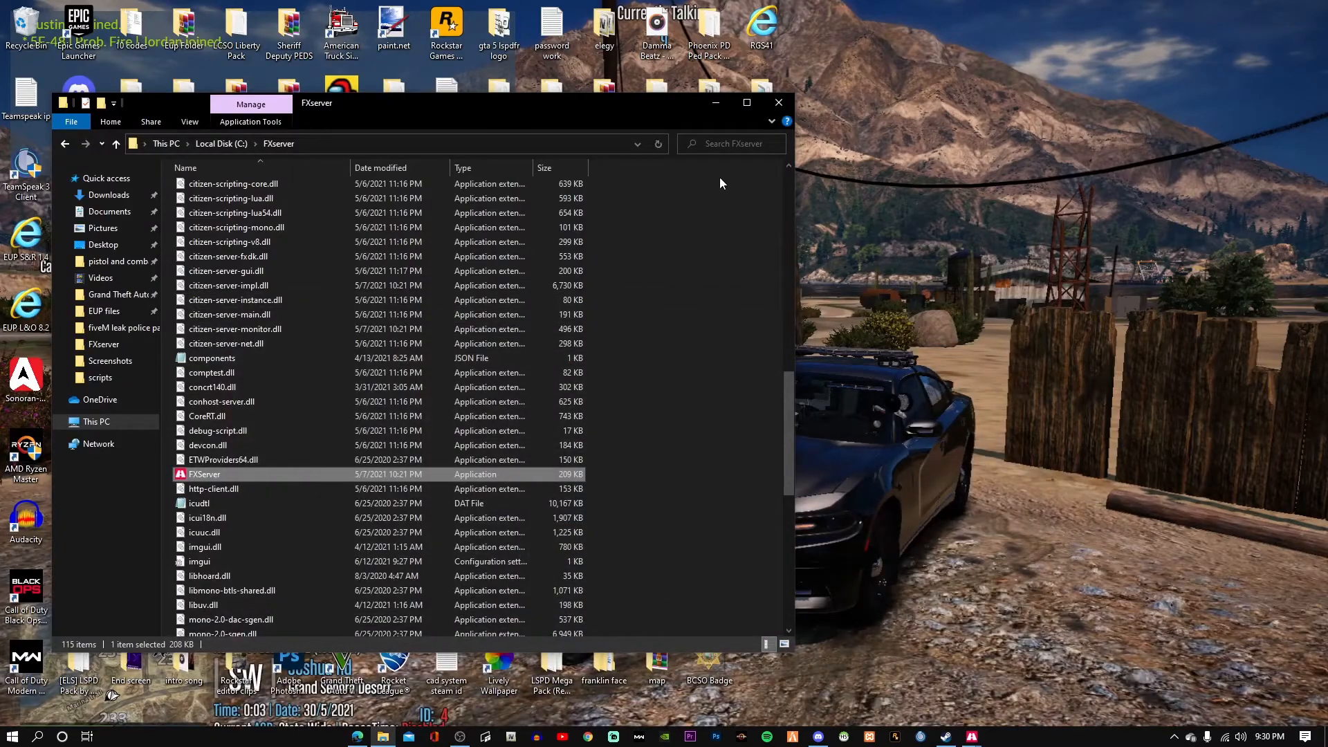
scroll(583, 386, up, 4)
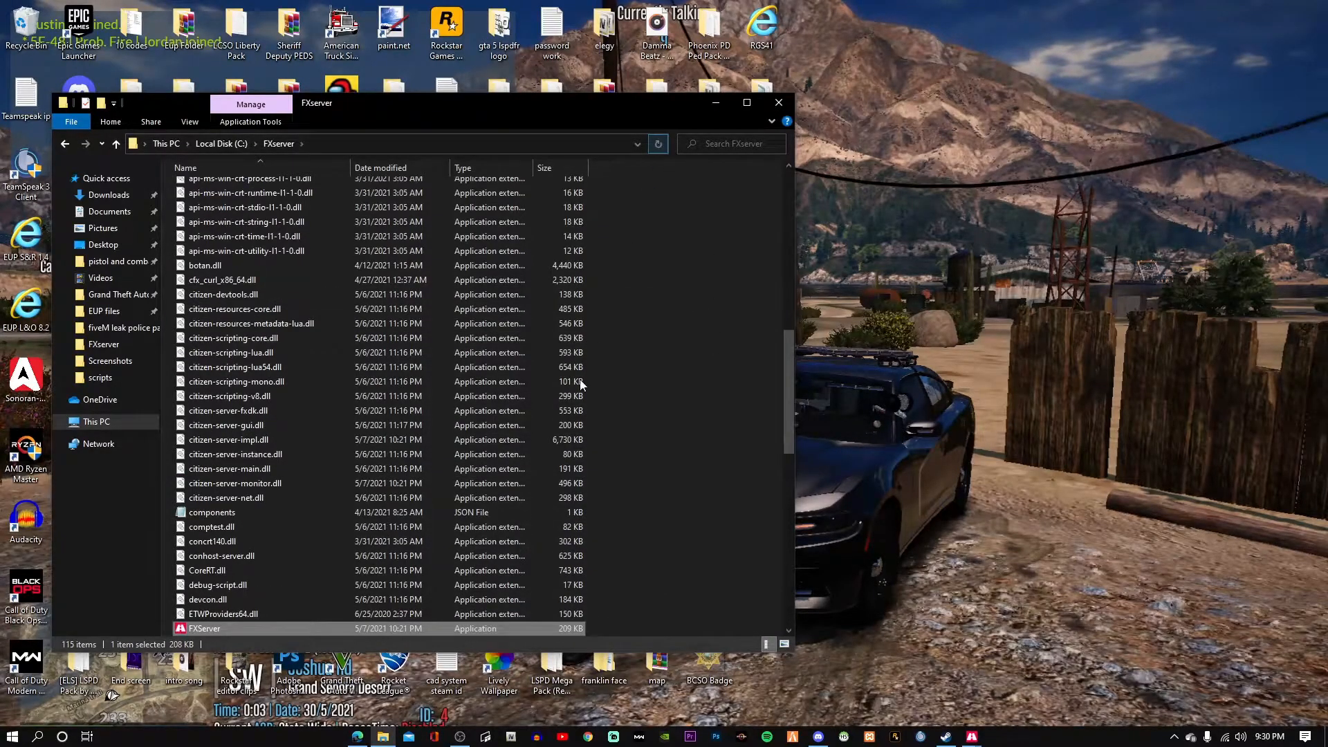
click(945, 737)
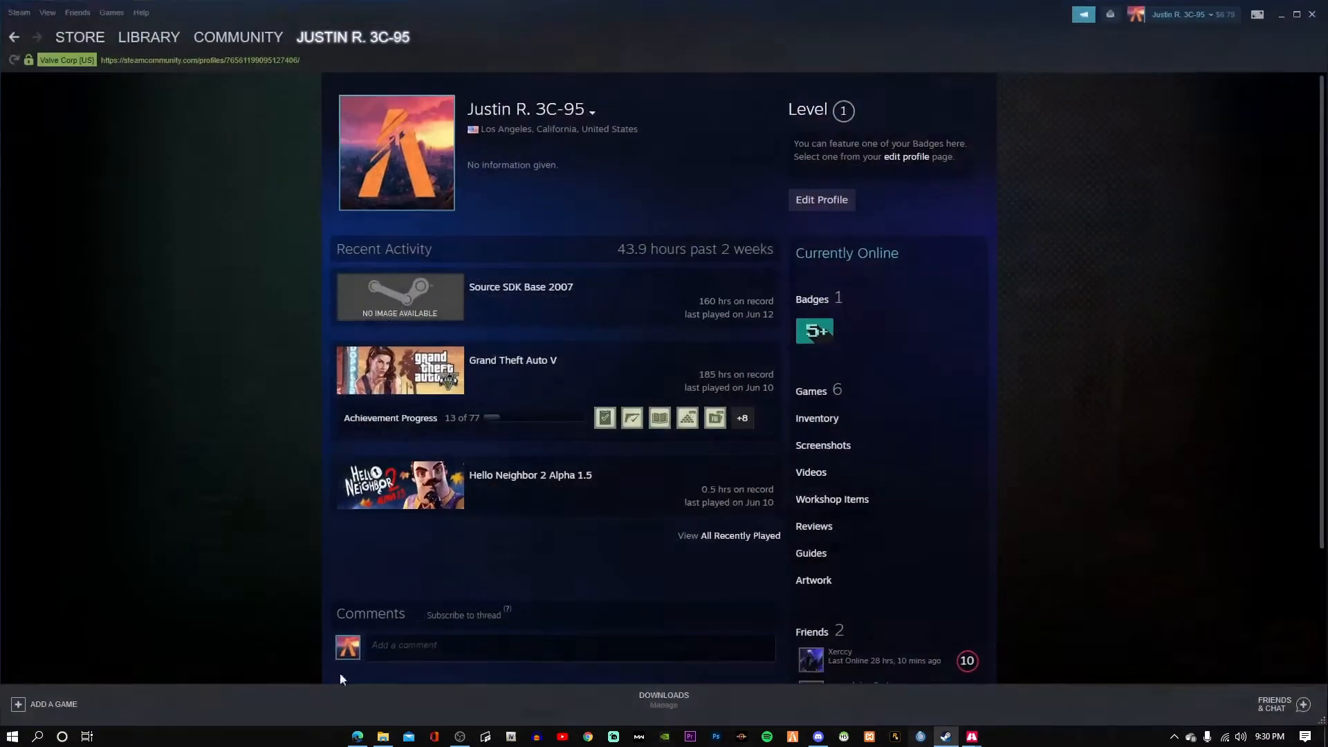
click(1316, 8)
scroll(421, 483, down, 14)
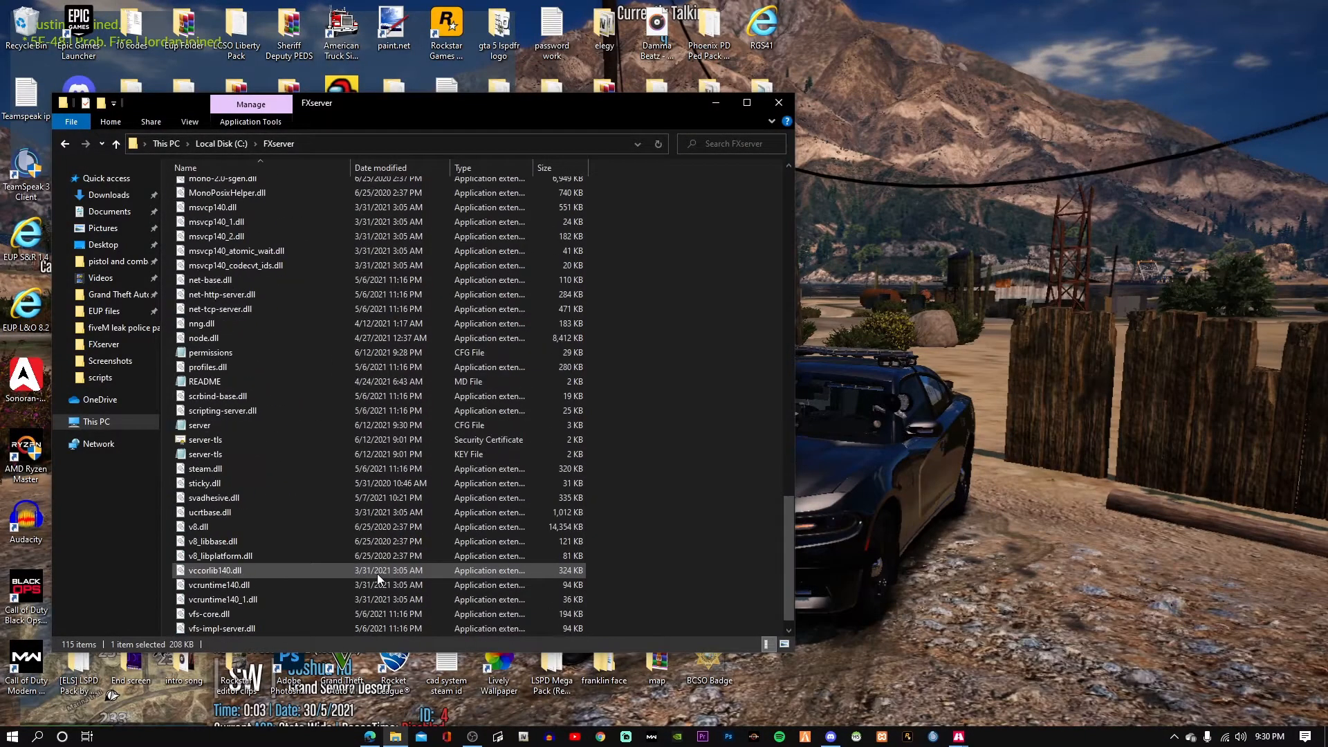
In server.cfg, tidy the exec permissions.cfg line by removing the extra space after exec.
double_click(314, 426)
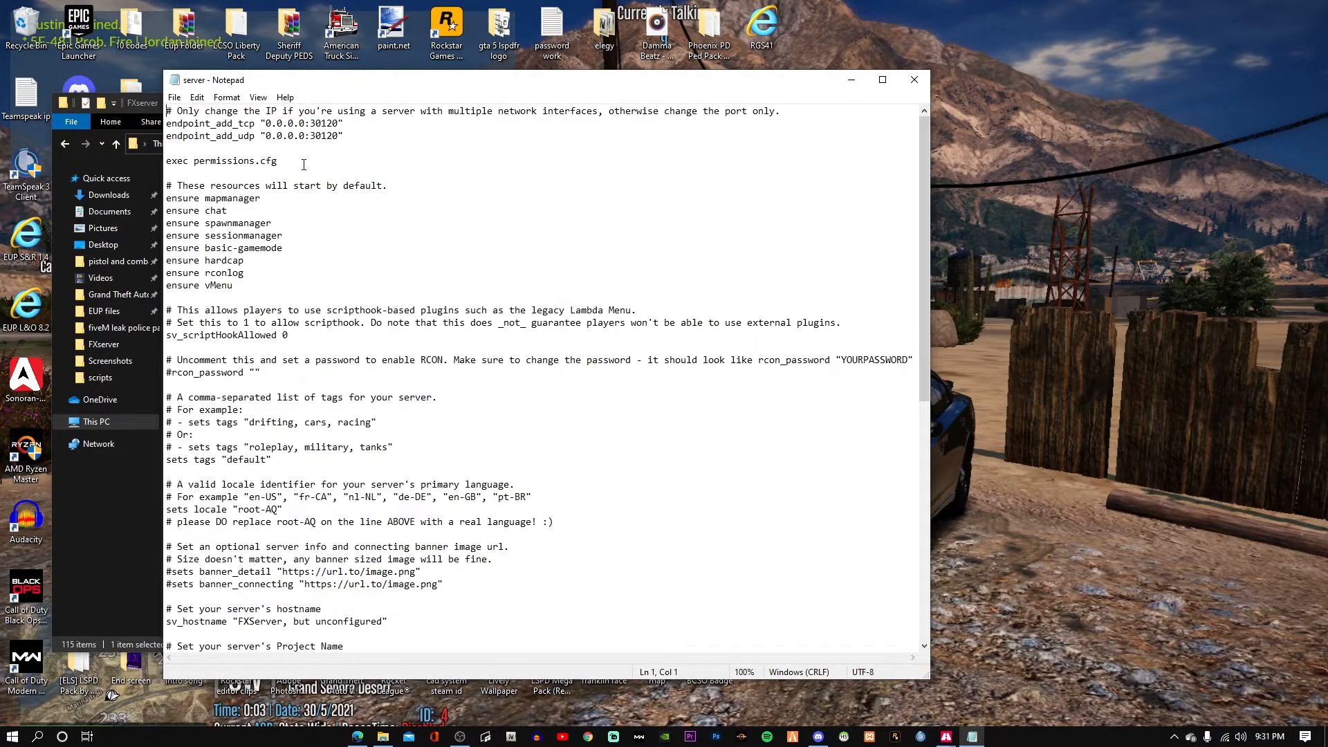
drag(304, 164, 165, 161)
click(173, 160)
click(196, 158)
key(BackSpace)
Save and close server.cfg, refresh the FXserver folder, and launch FiveM.
click(174, 98)
click(192, 158)
click(913, 80)
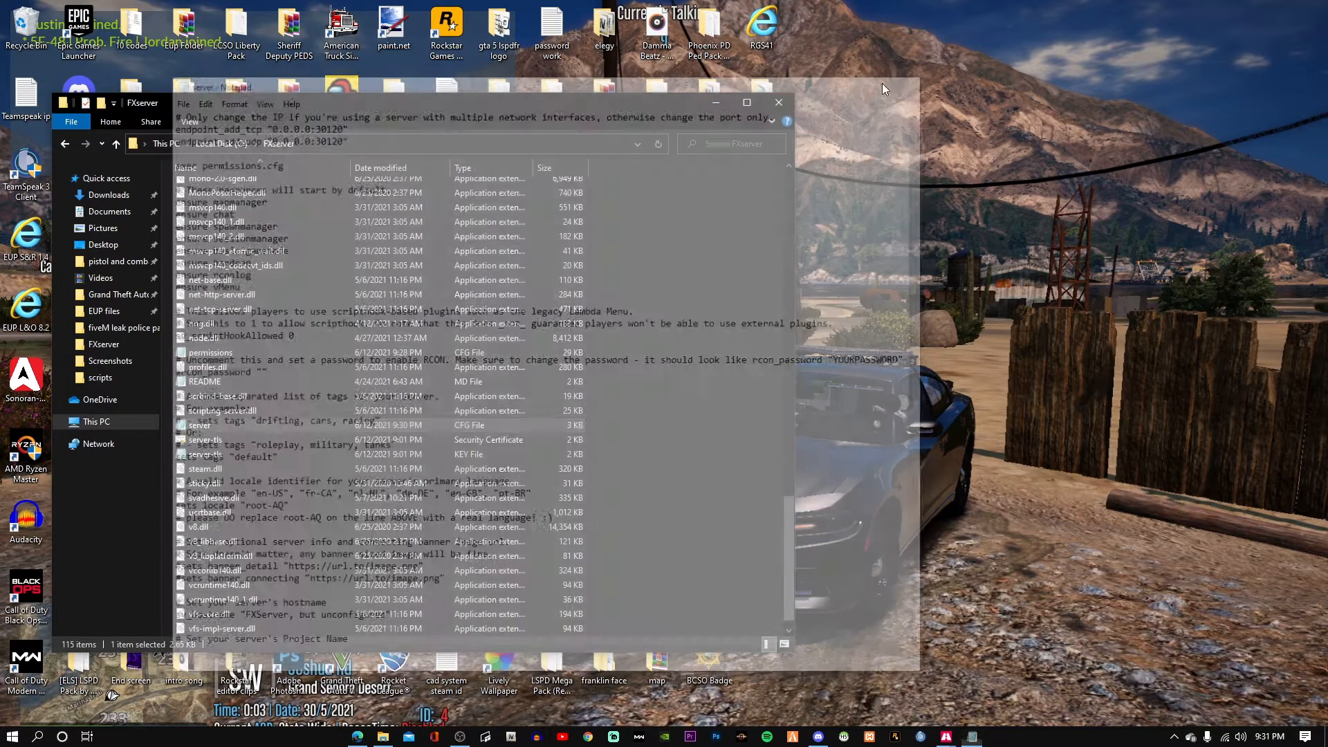
click(658, 144)
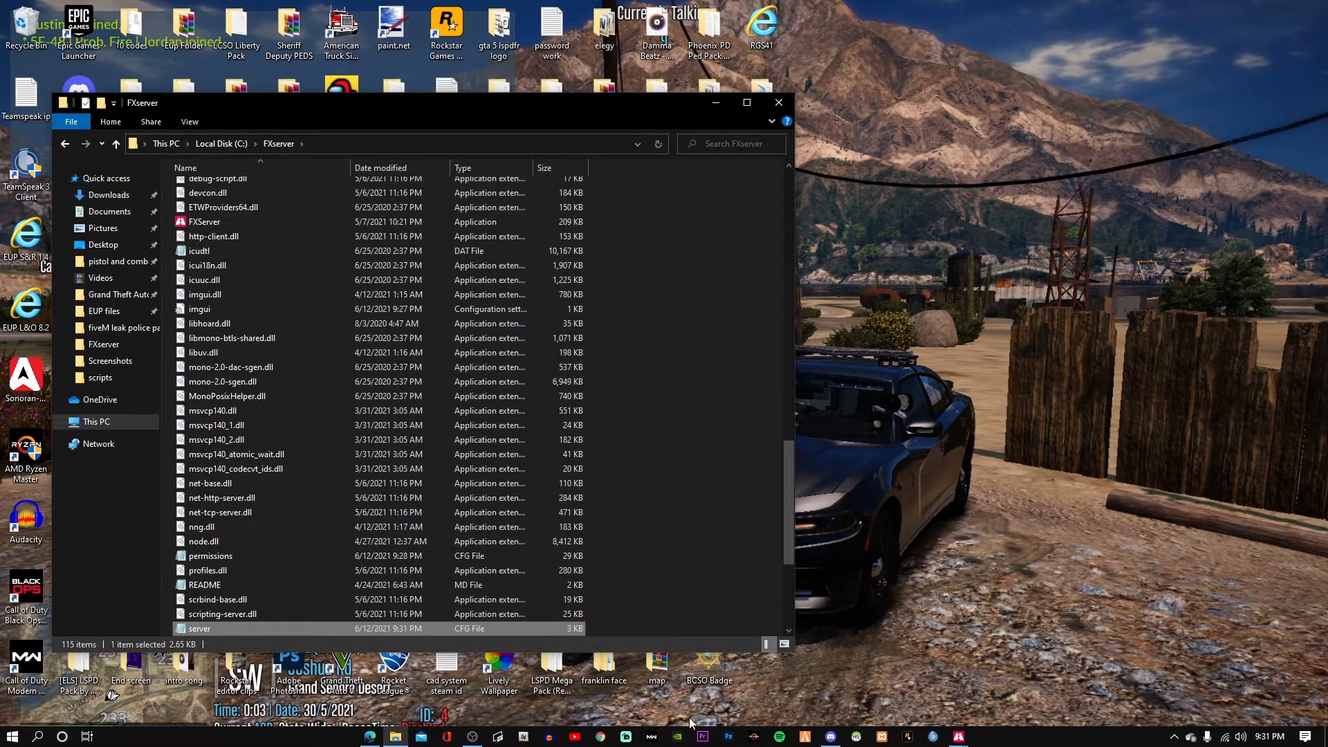
click(802, 738)
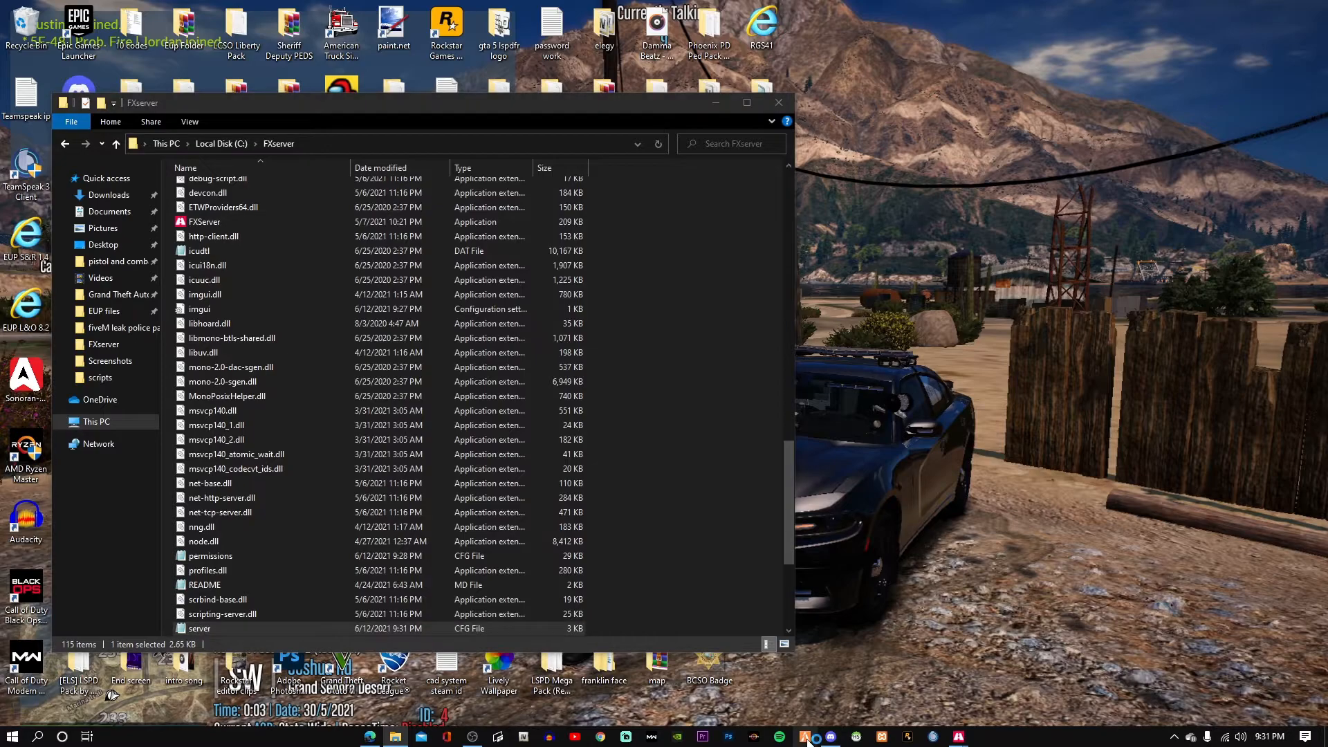
Minimize Explorer and connect to 'FXServer, but unconfigured' from FiveM's PLAY menu.
click(714, 104)
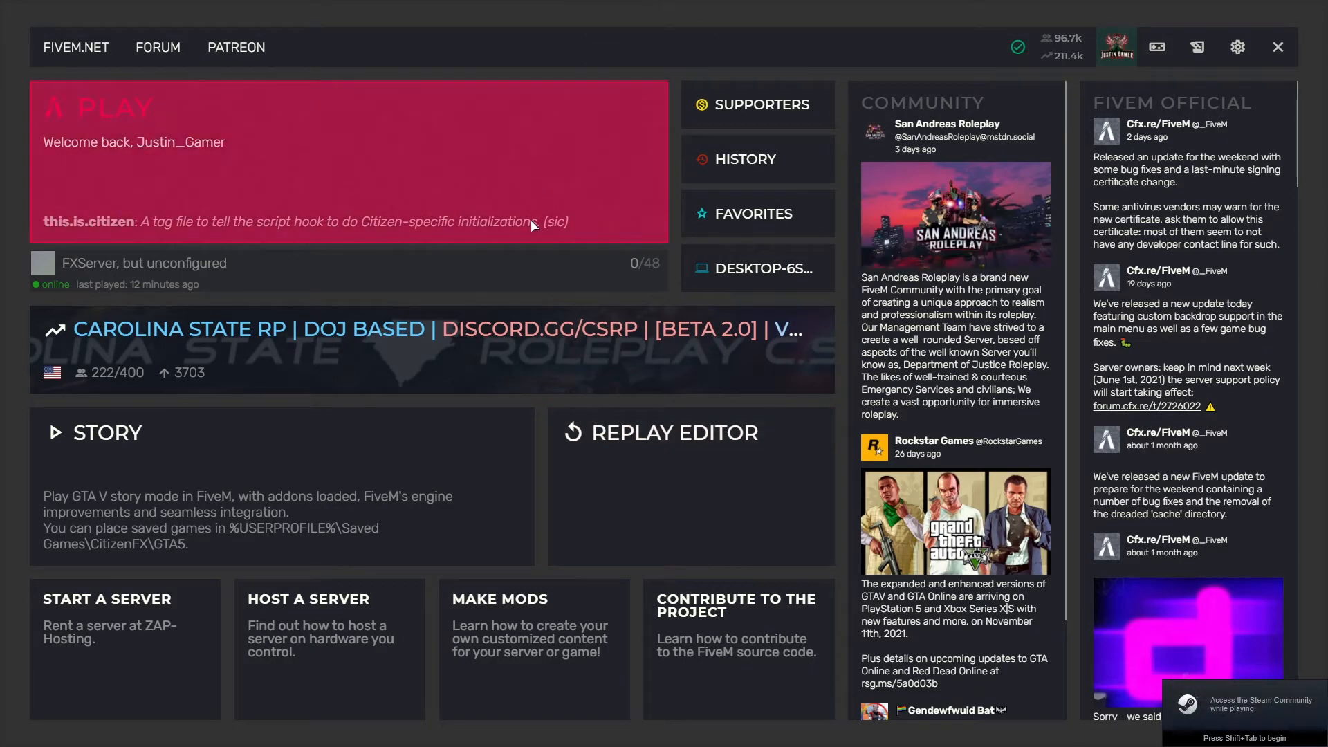
click(509, 271)
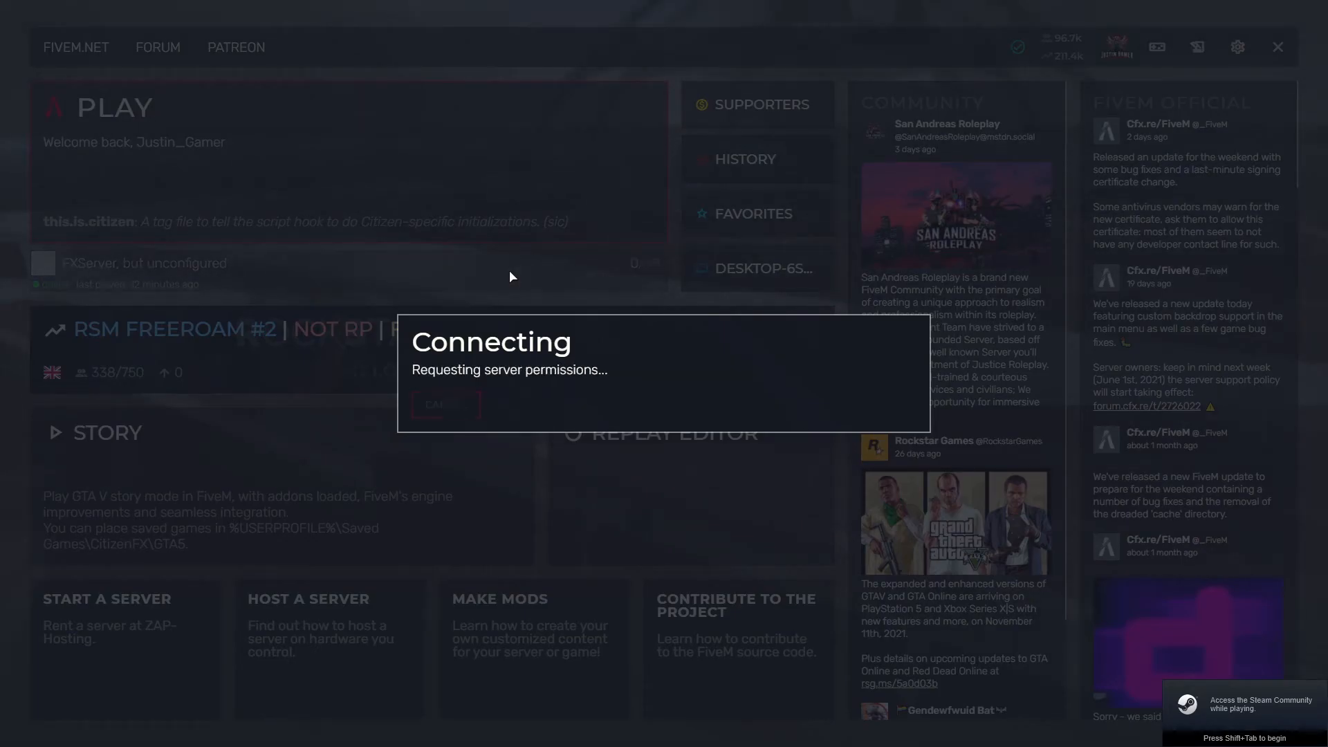